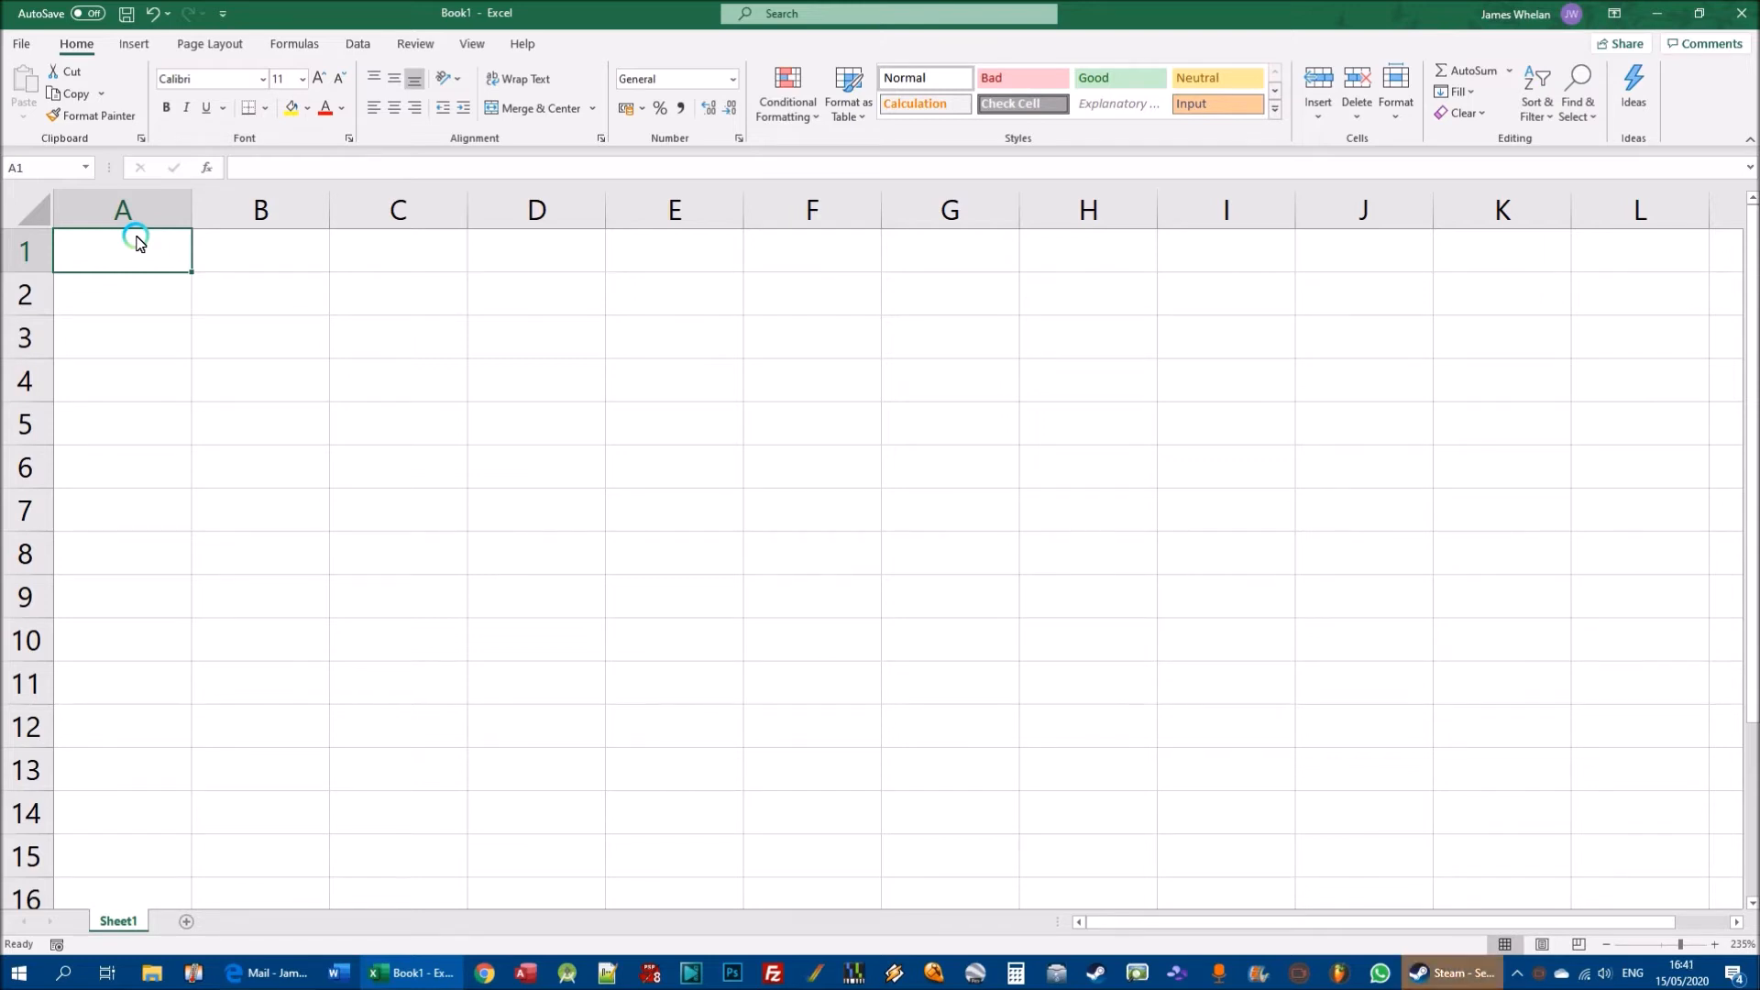
# Enter Monday, Tuesday and Wednesday in cells A1 to A3.
pyautogui.write('Monday')
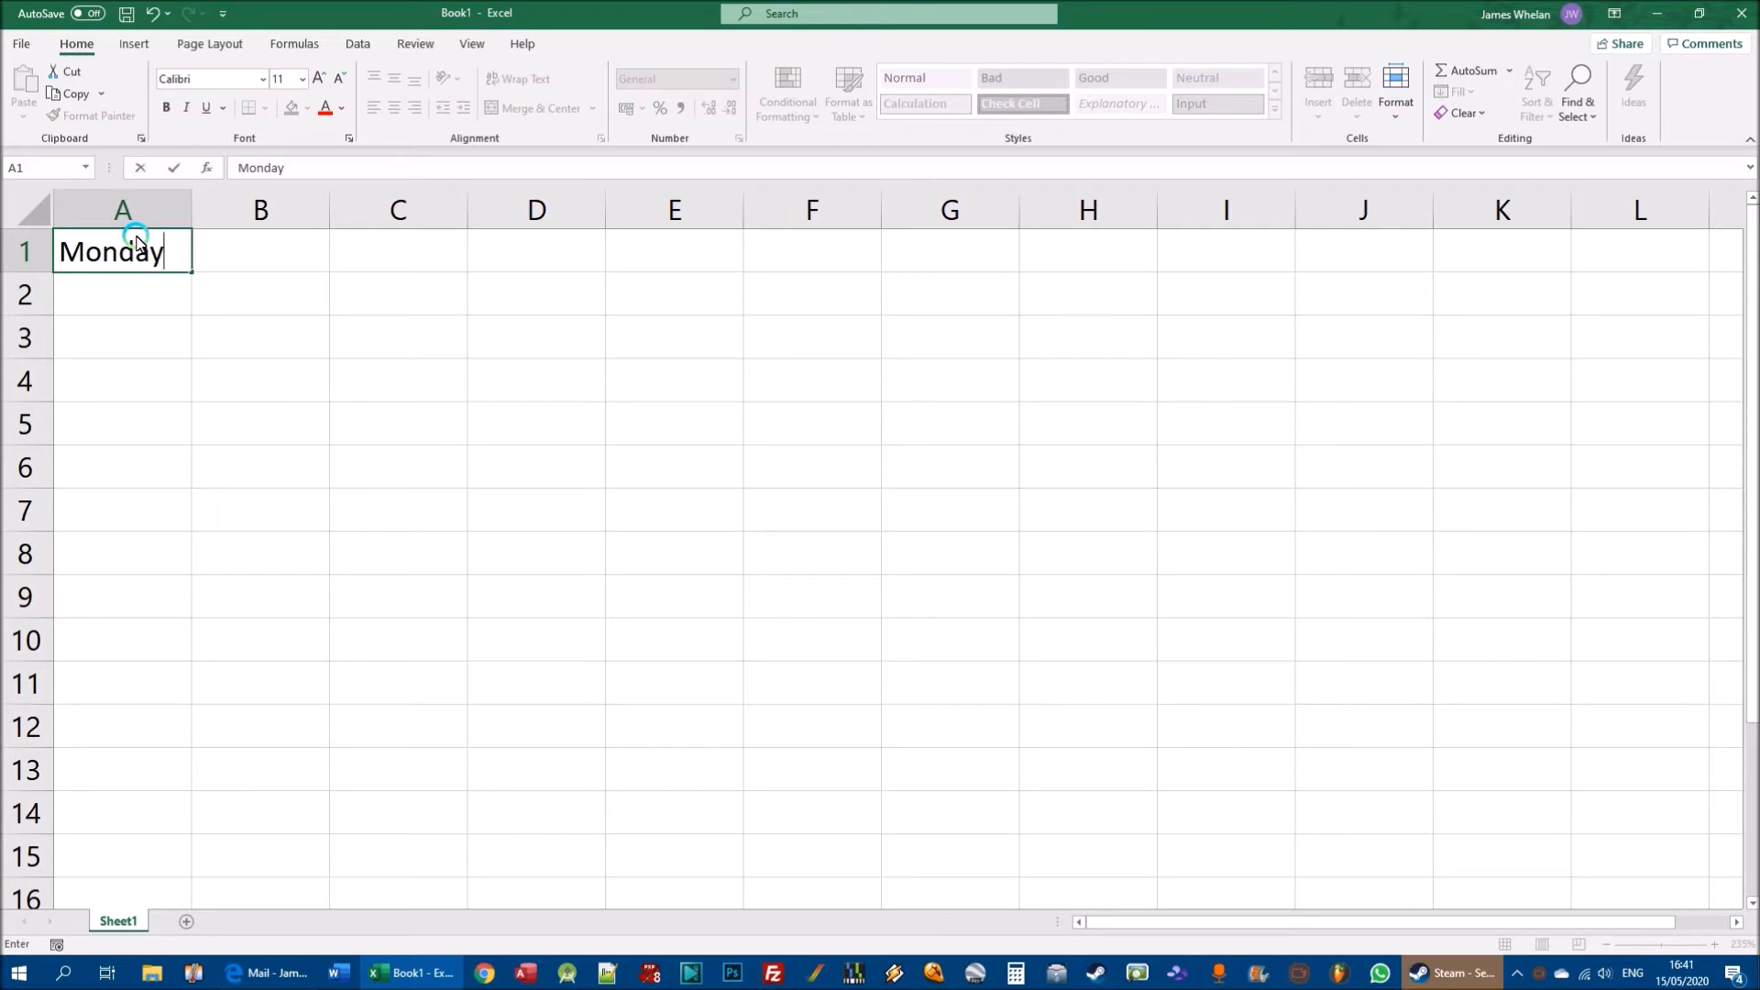
pyautogui.press('Return')
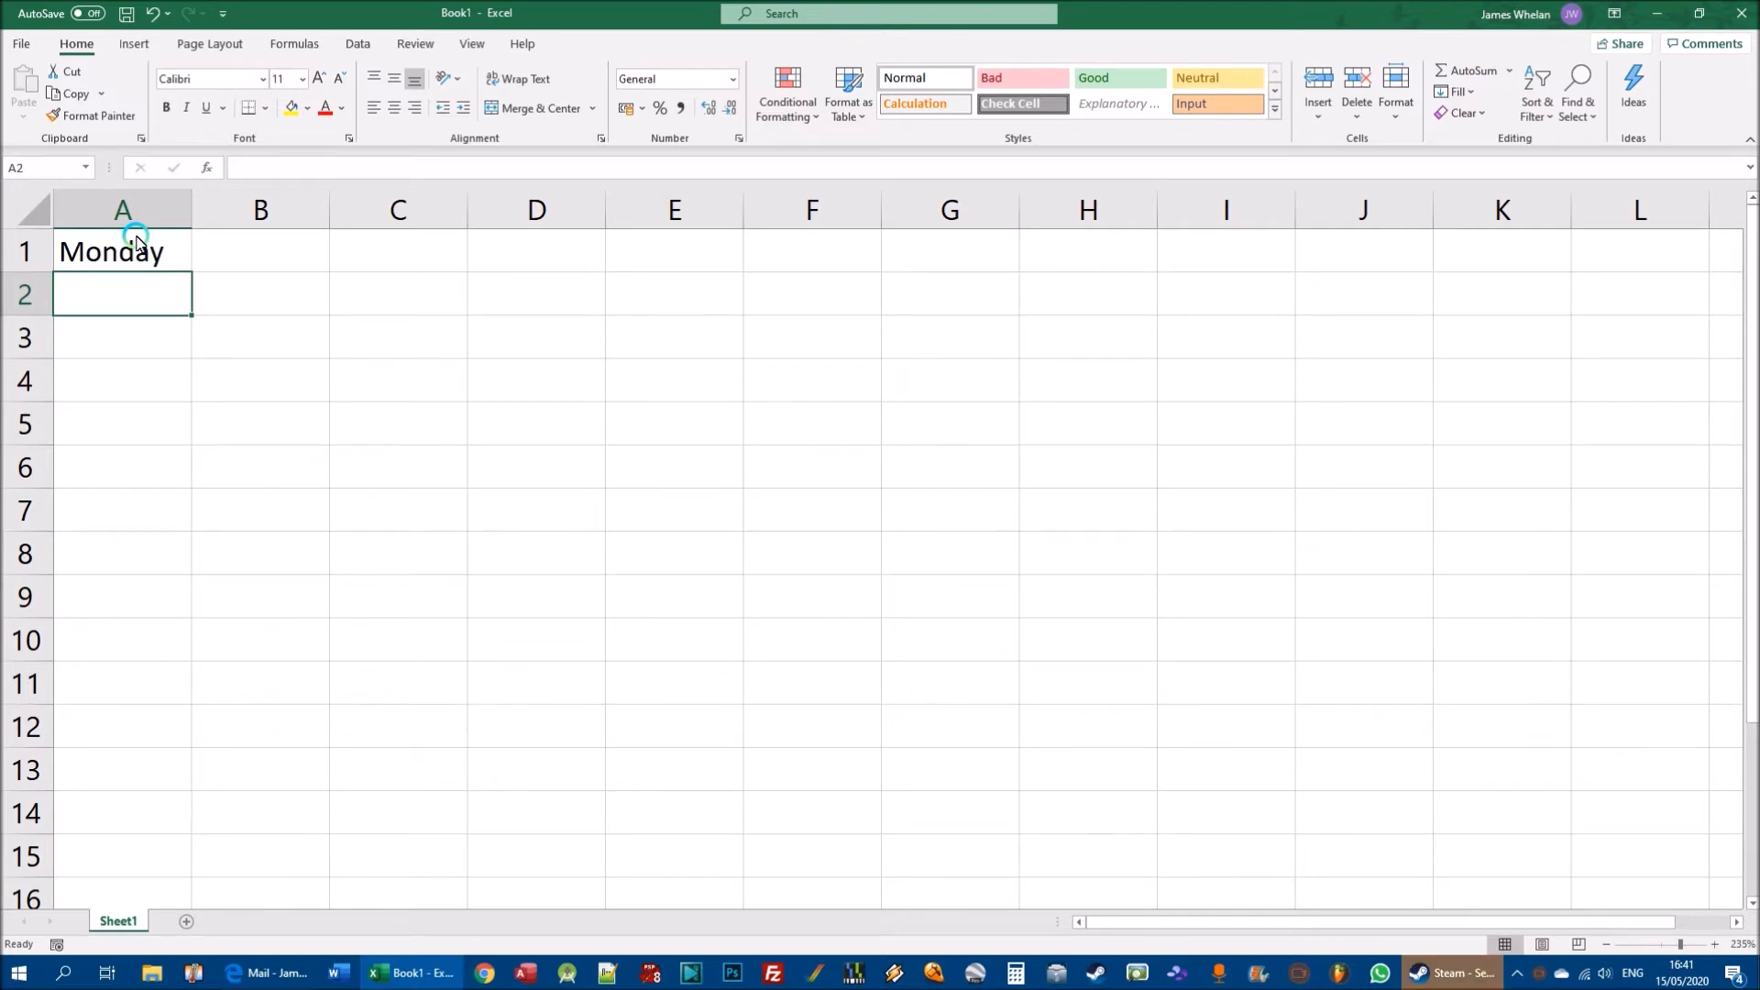
pyautogui.write('Tuesday')
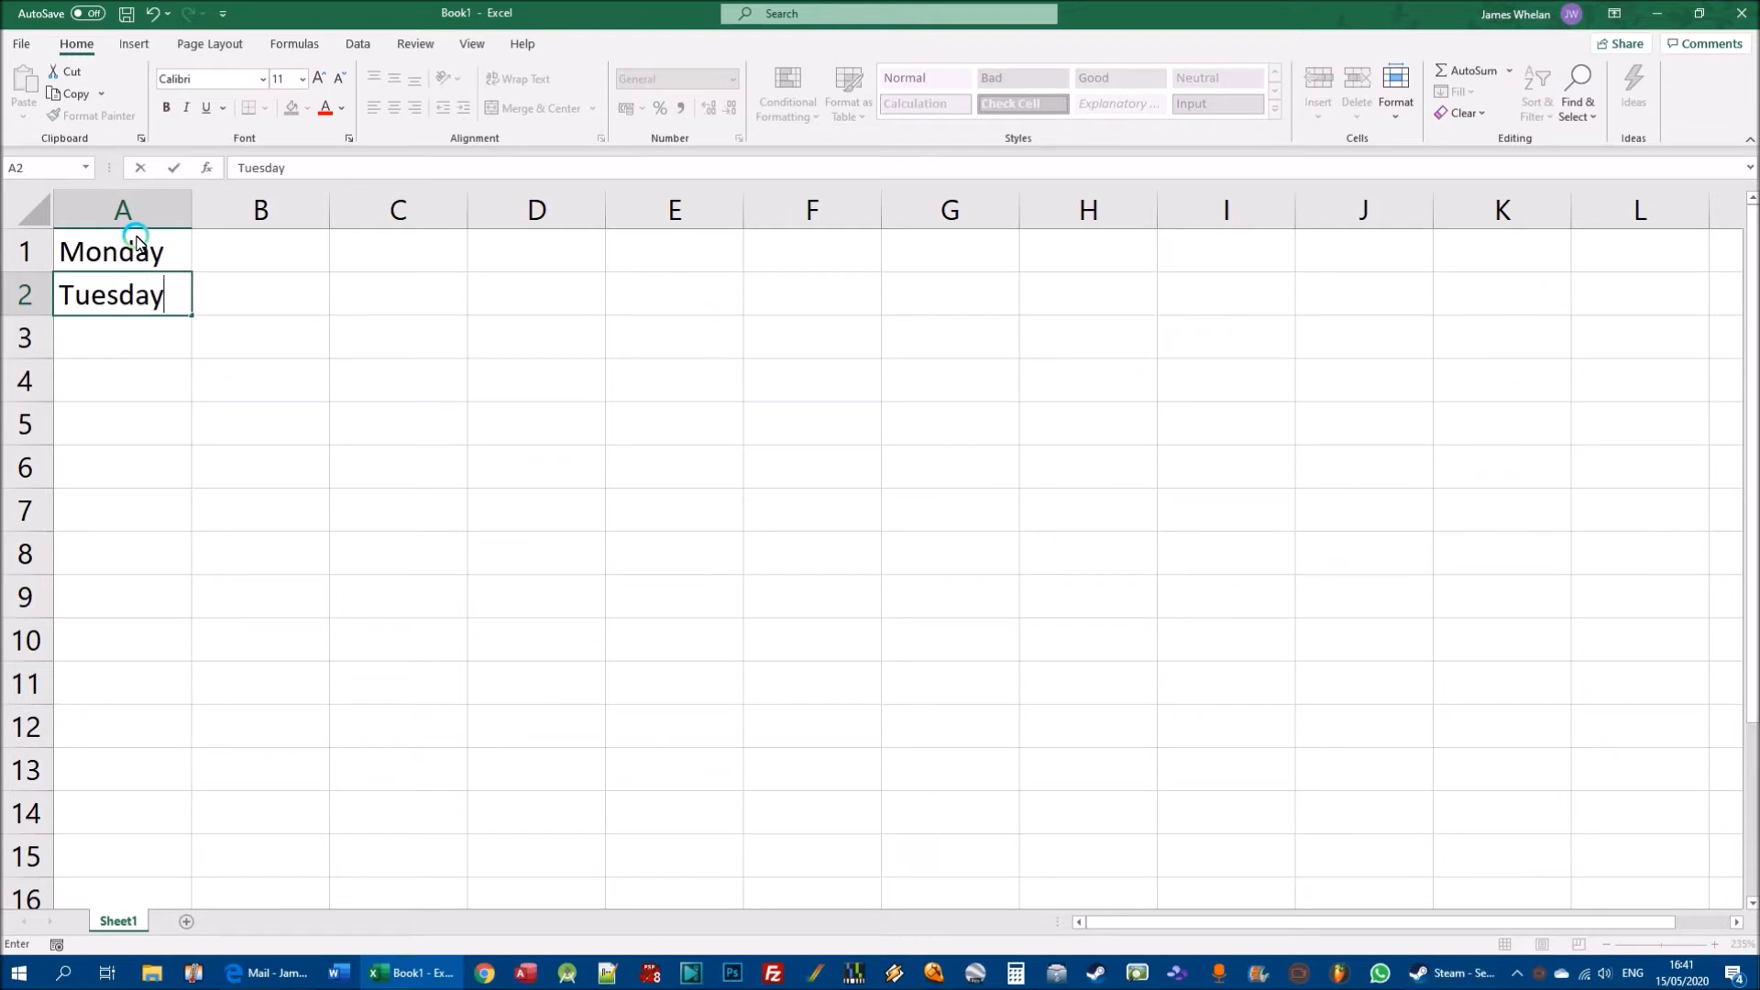
pyautogui.press('Return')
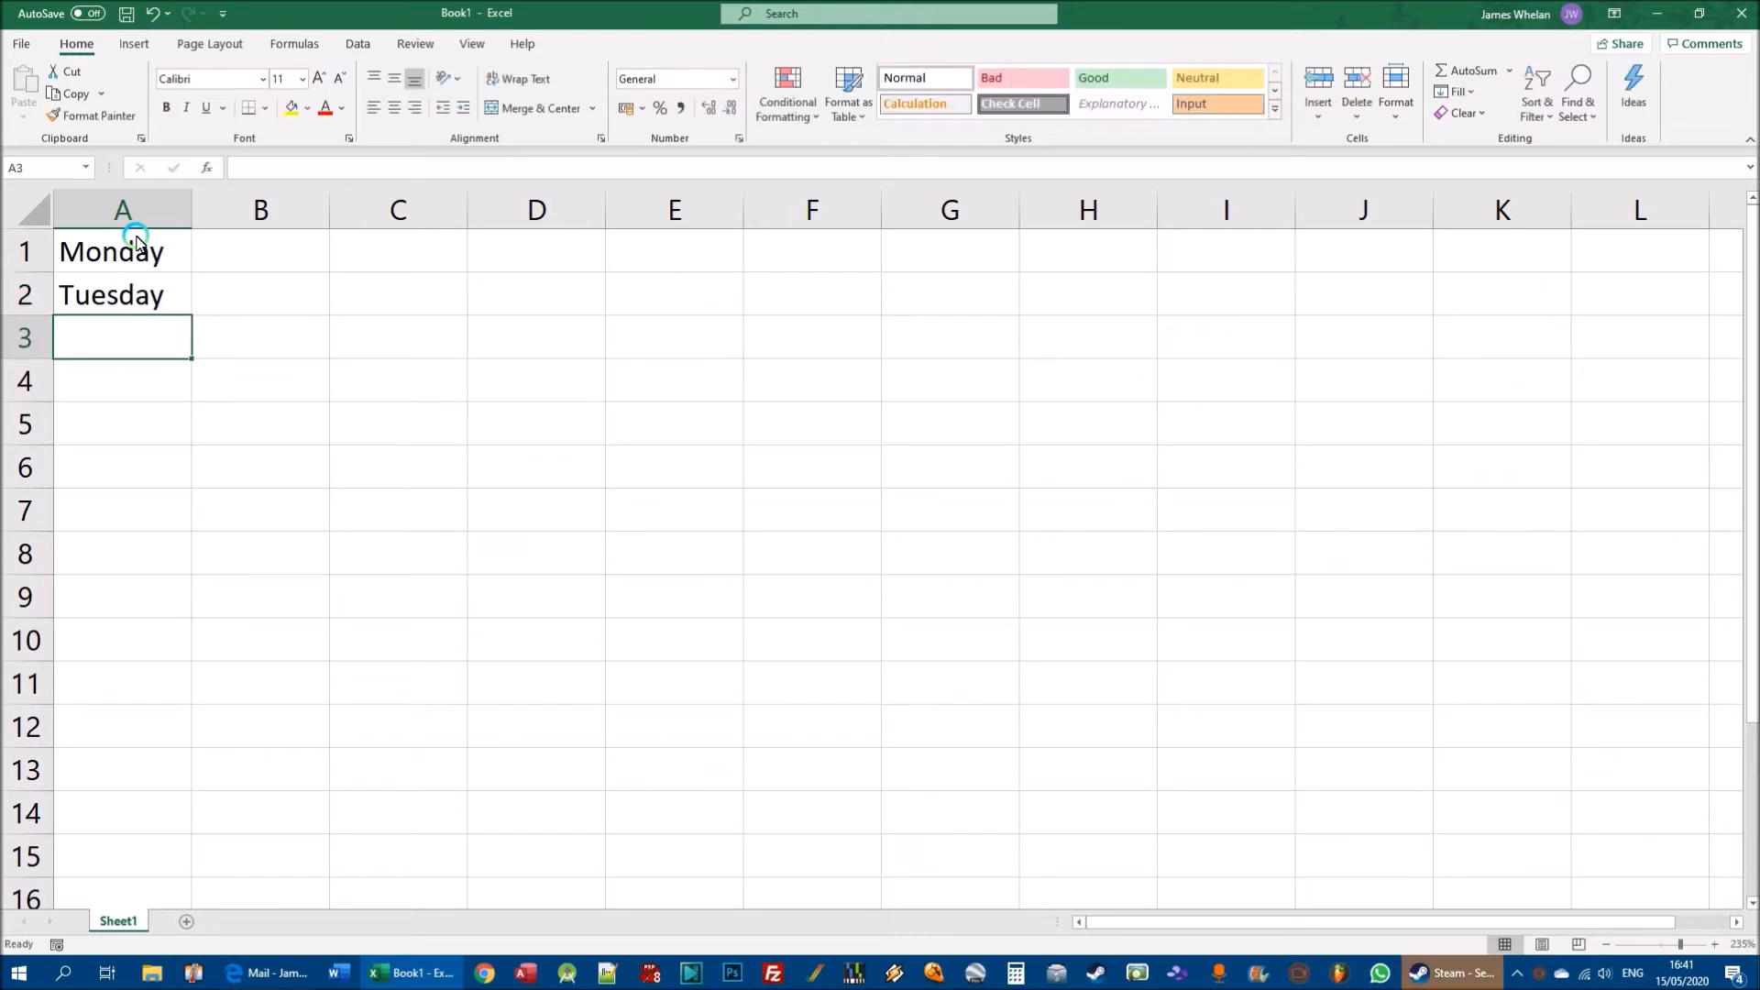
pyautogui.write('Wednesday')
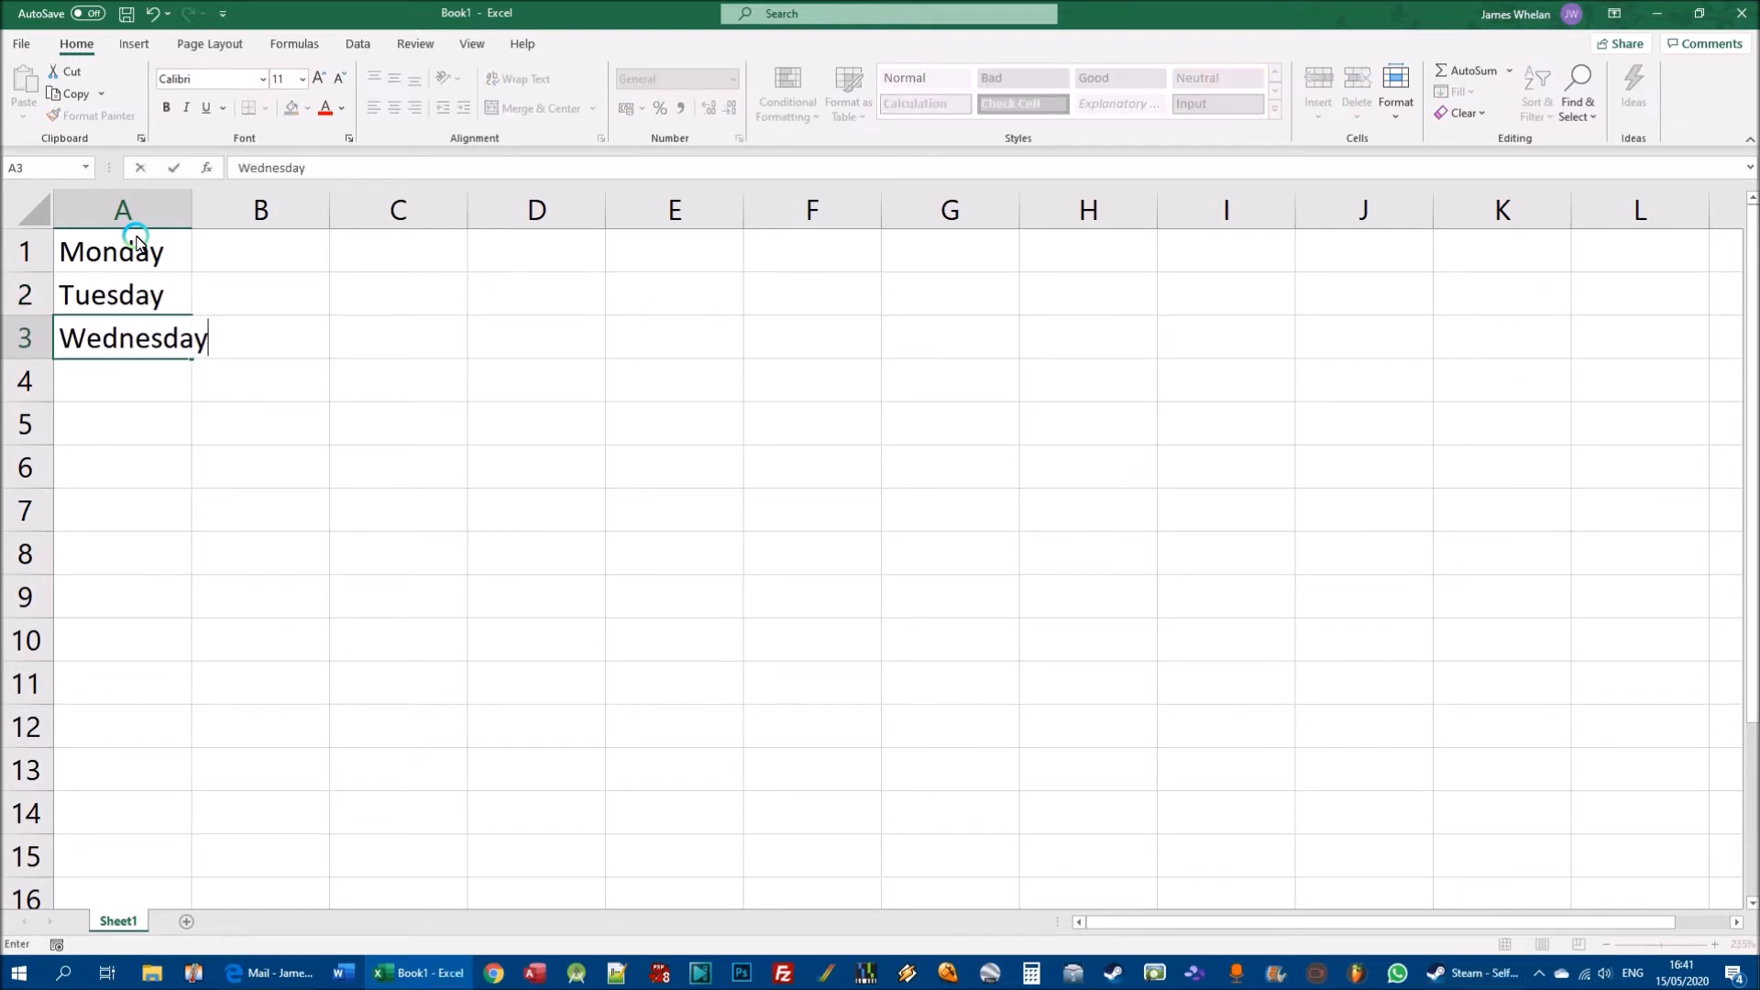
pyautogui.press('Return')
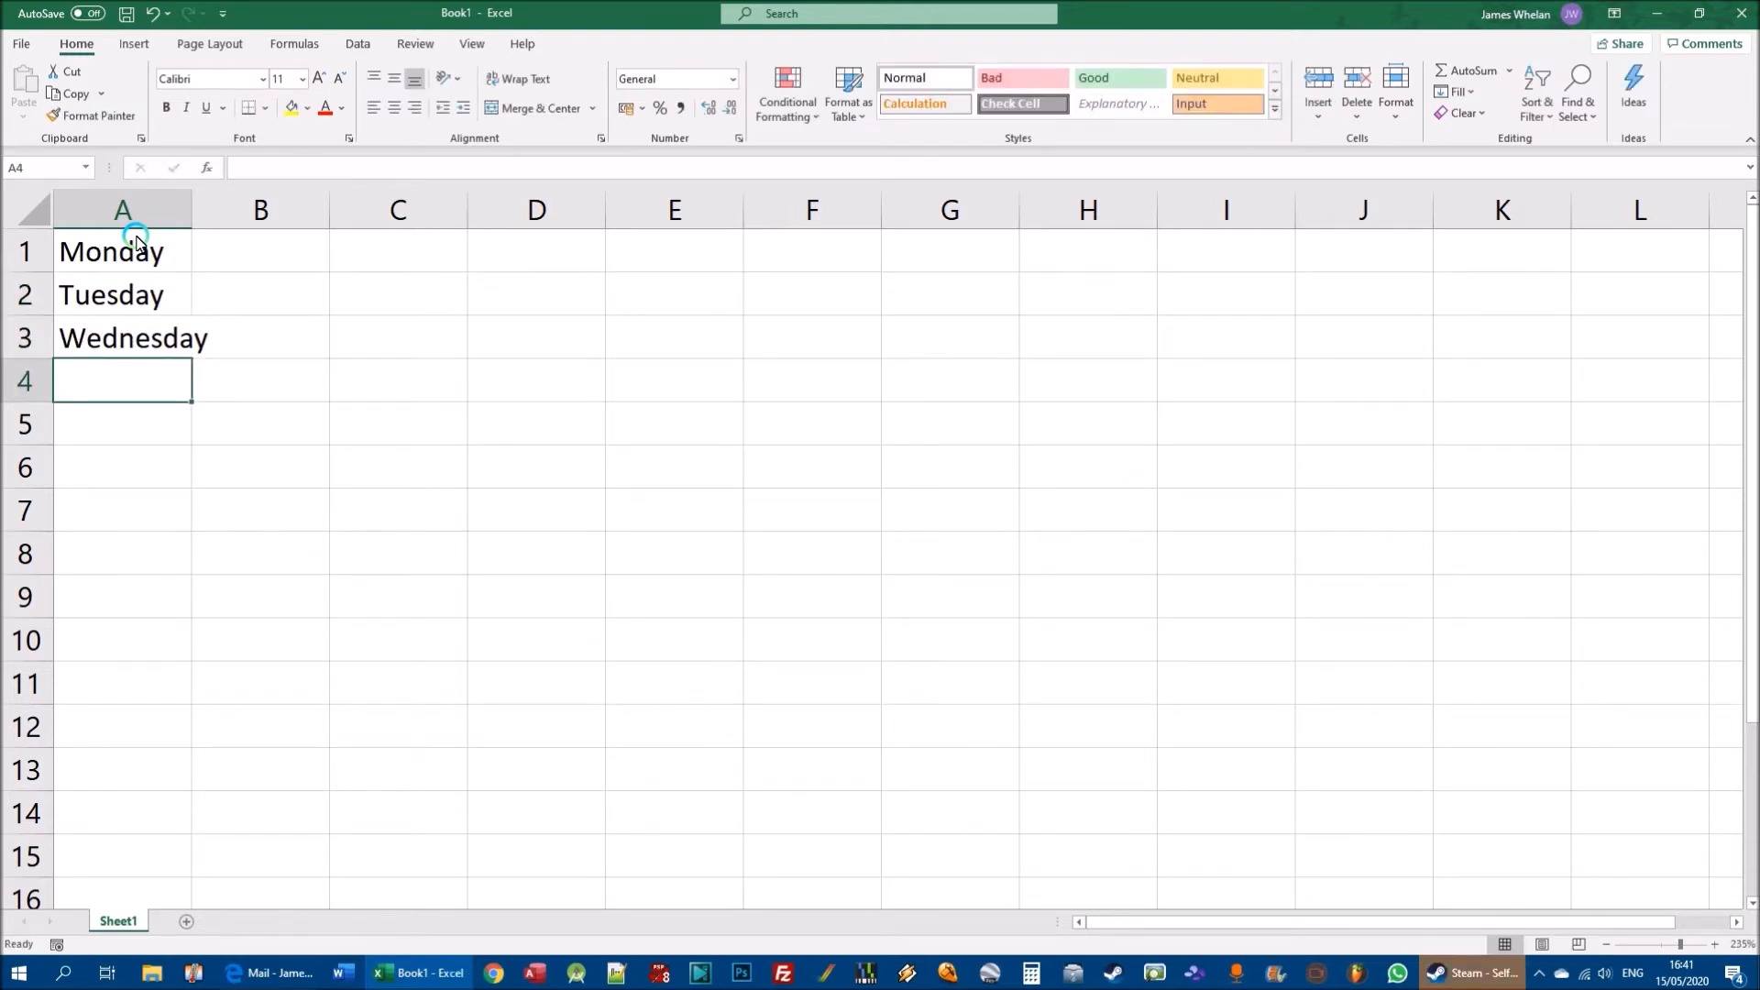
# Clear Wednesday from A3 and Tuesday from A2, keeping only Monday in A1.
pyautogui.click(117, 335)
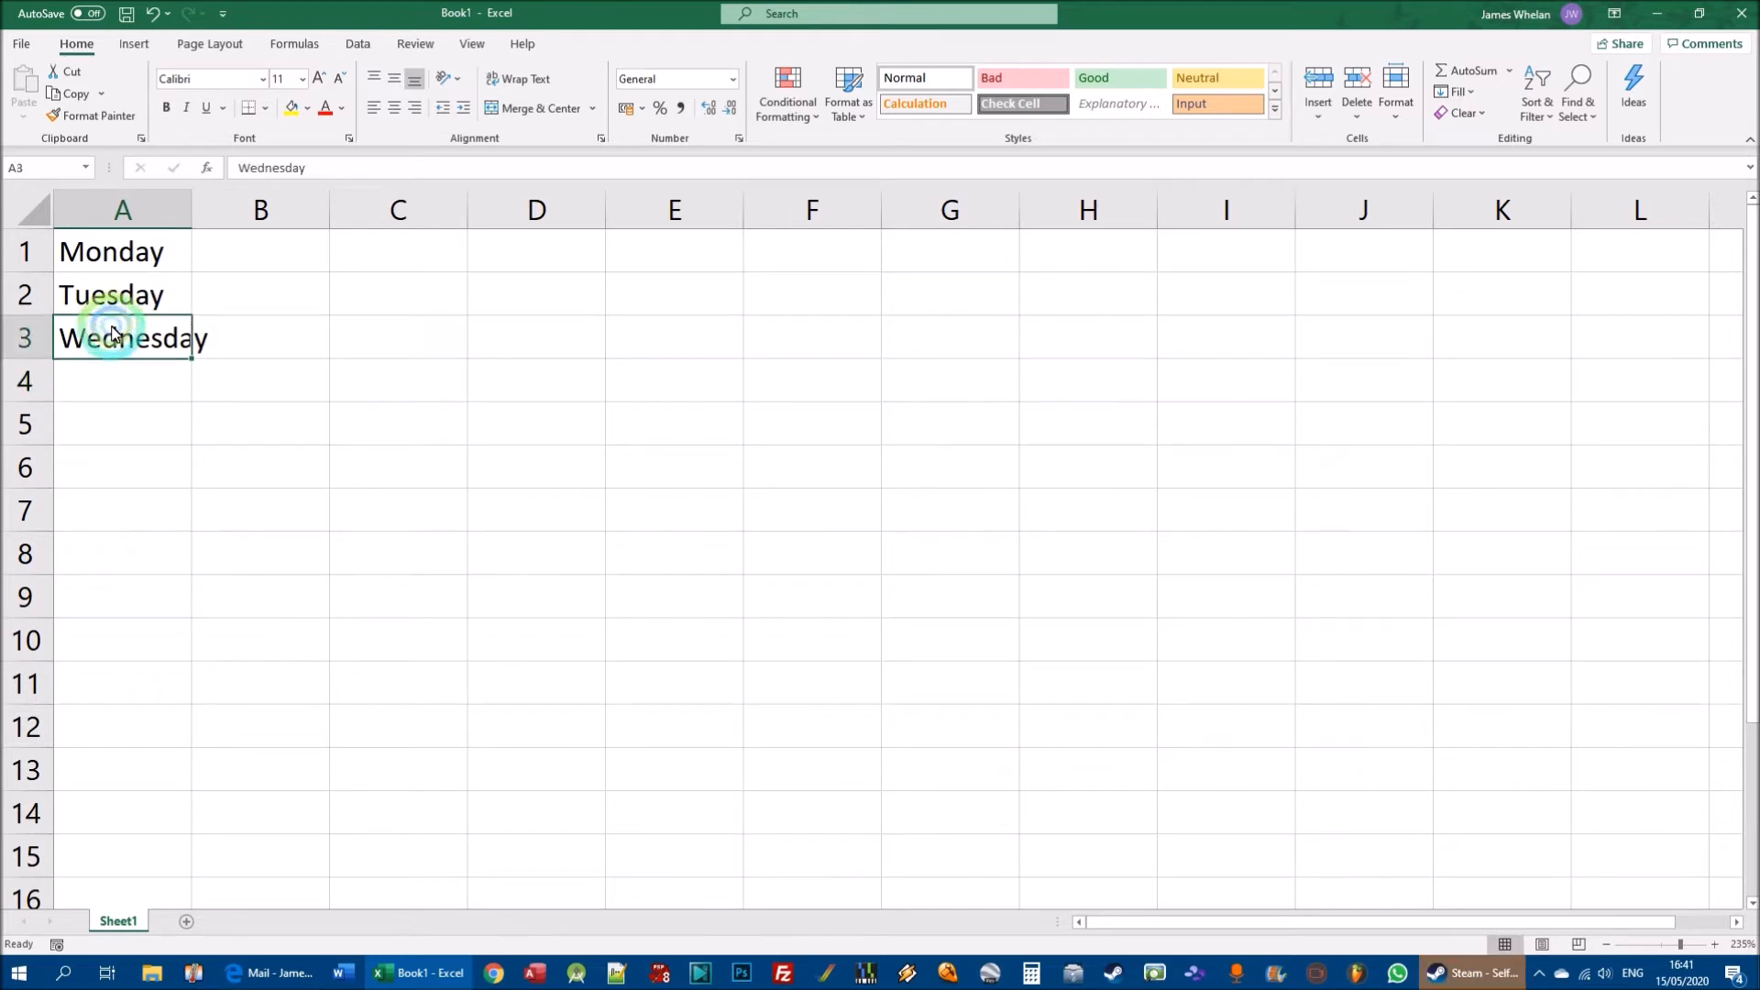
pyautogui.press('Delete')
pyautogui.click(112, 328)
pyautogui.click(113, 305)
pyautogui.click(111, 328)
pyautogui.click(114, 305)
pyautogui.press('Delete')
pyautogui.click(89, 304)
# Auto-fill the weekdays from Monday in A1 down to Friday in A5 and auto-fit column A's width.
pyautogui.click(131, 255)
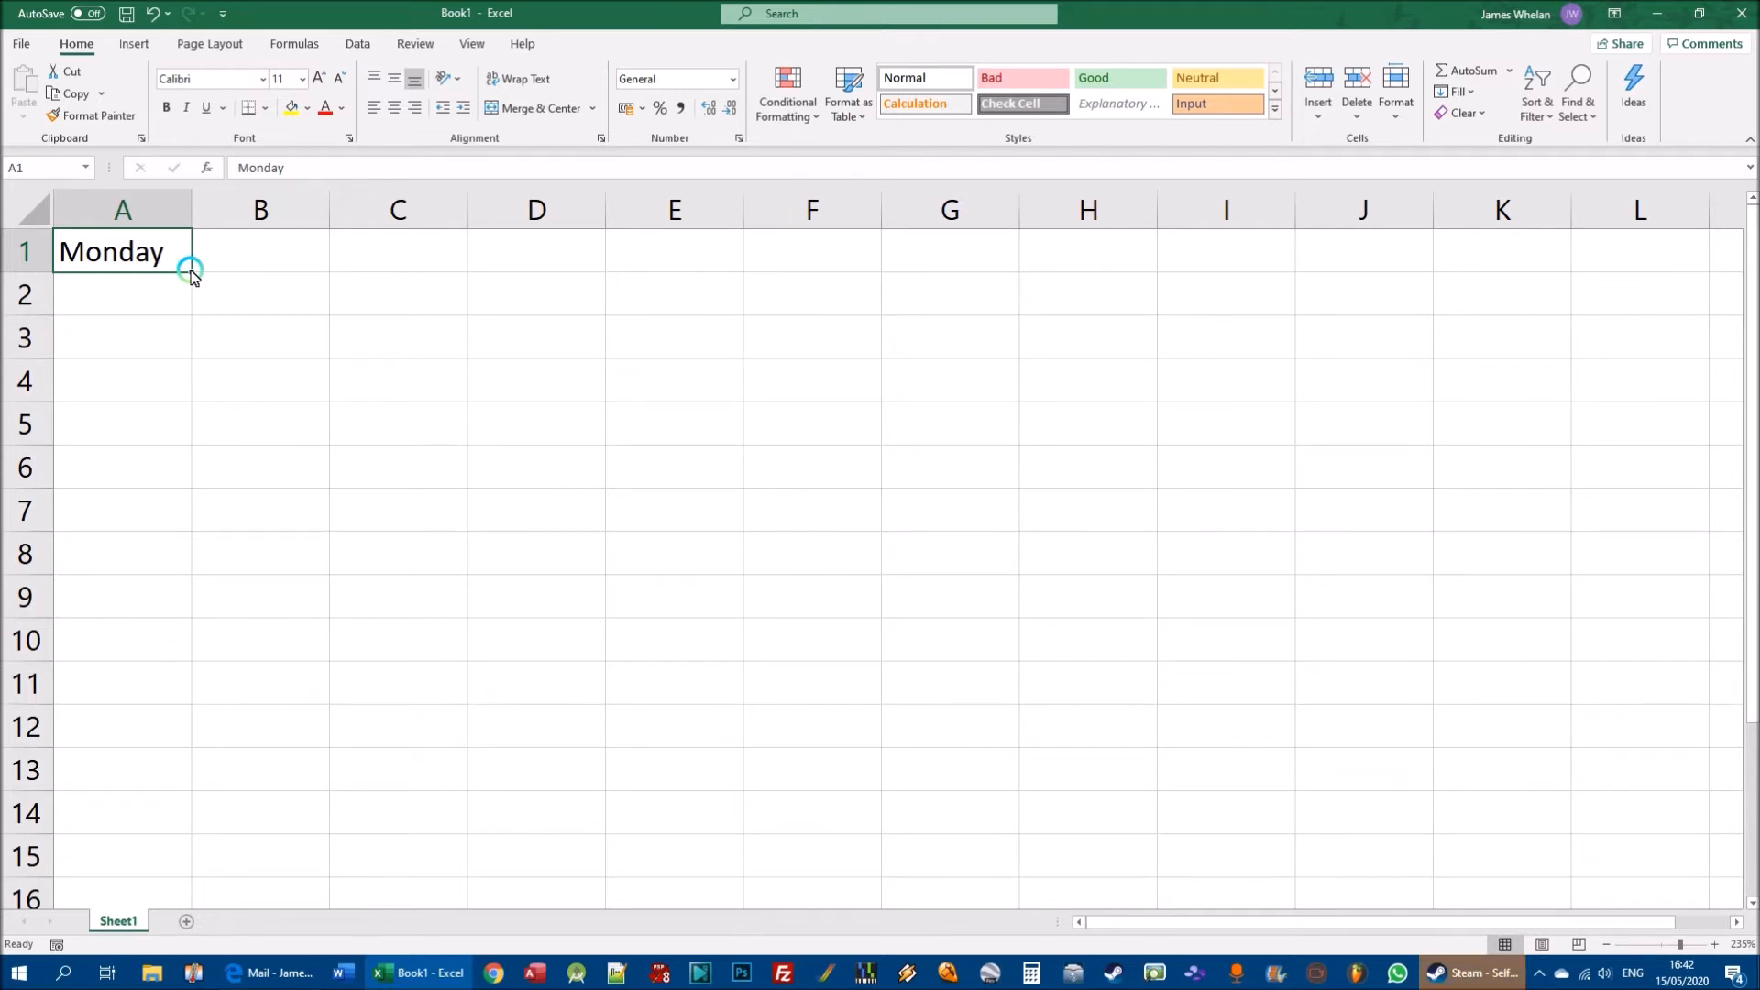
pyautogui.moveTo(191, 273); pyautogui.dragTo(191, 273)
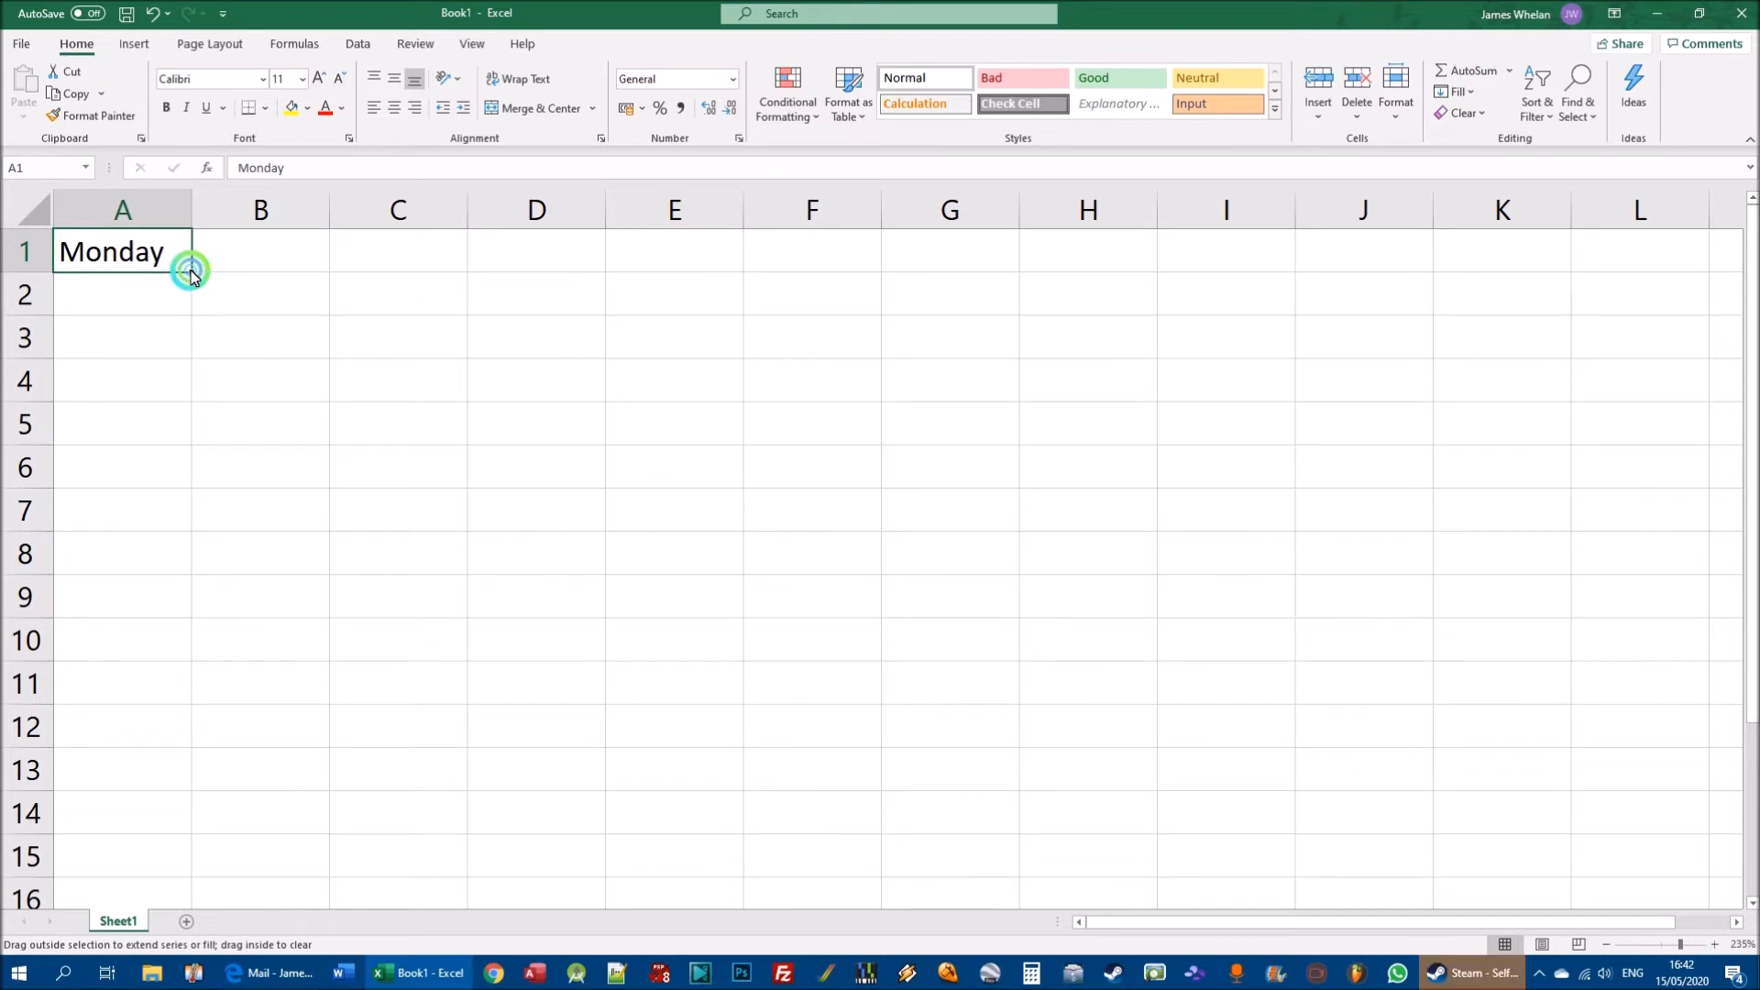
pyautogui.moveTo(190, 273); pyautogui.dragTo(189, 320)
pyautogui.moveTo(192, 344); pyautogui.dragTo(135, 442)
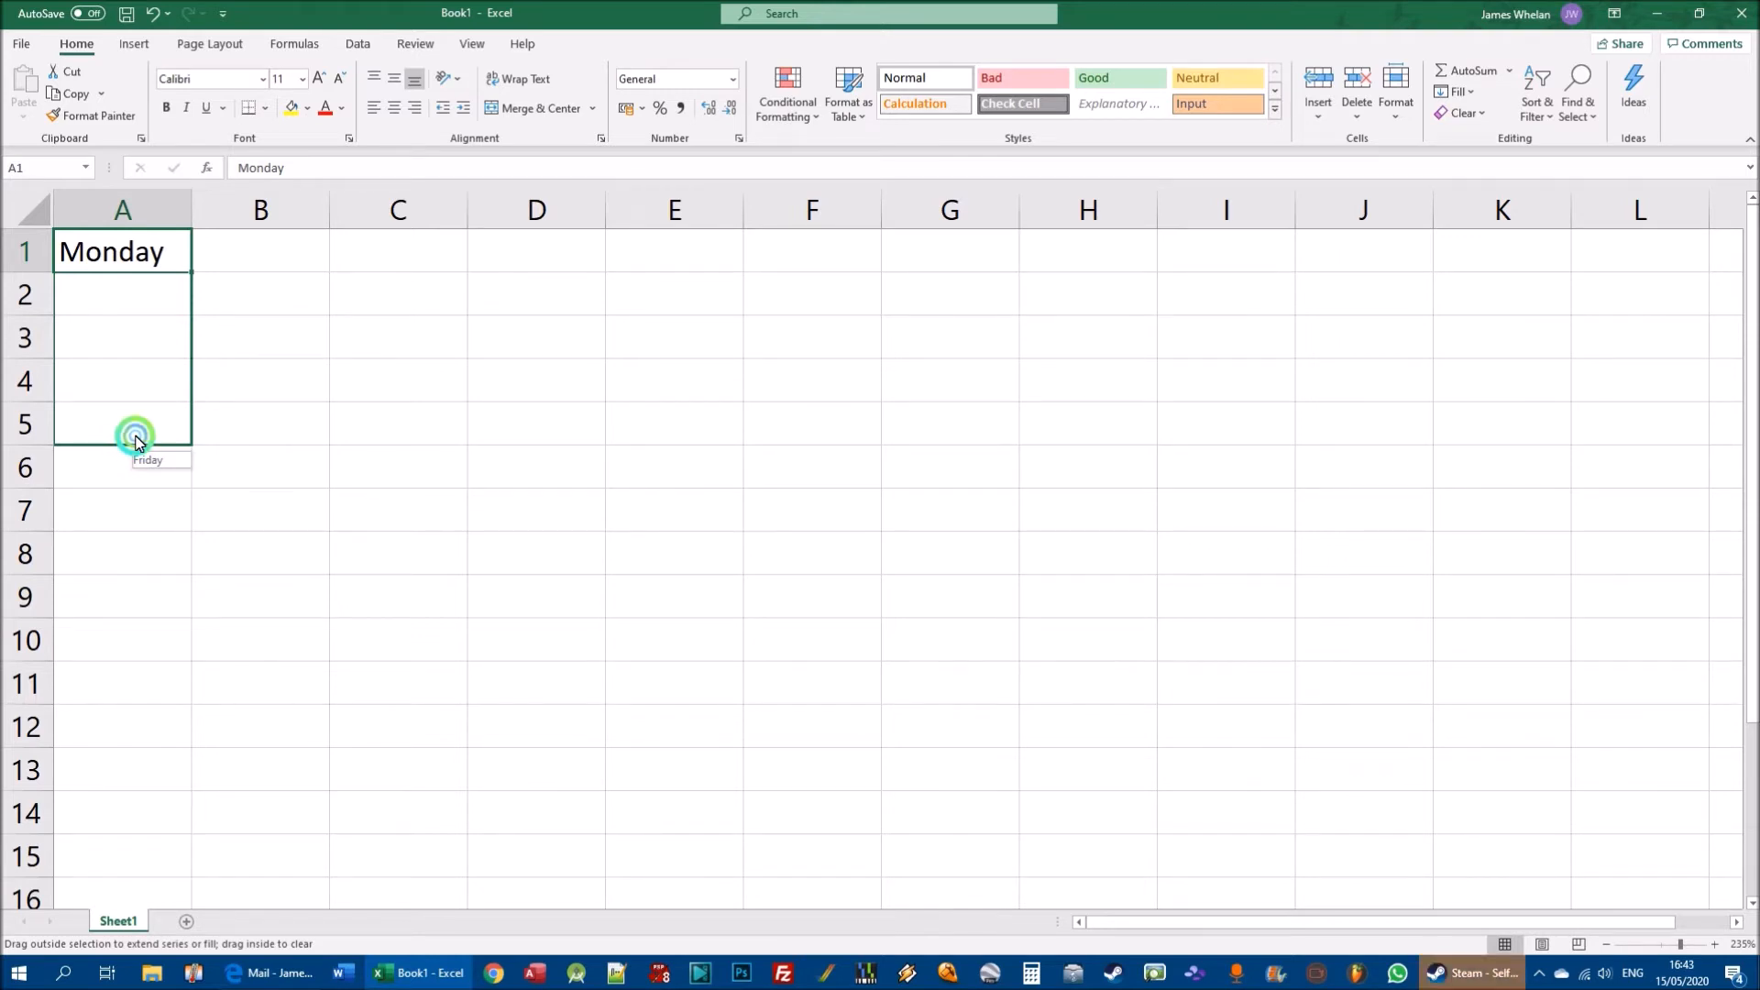
pyautogui.moveTo(135, 442); pyautogui.dragTo(133, 444)
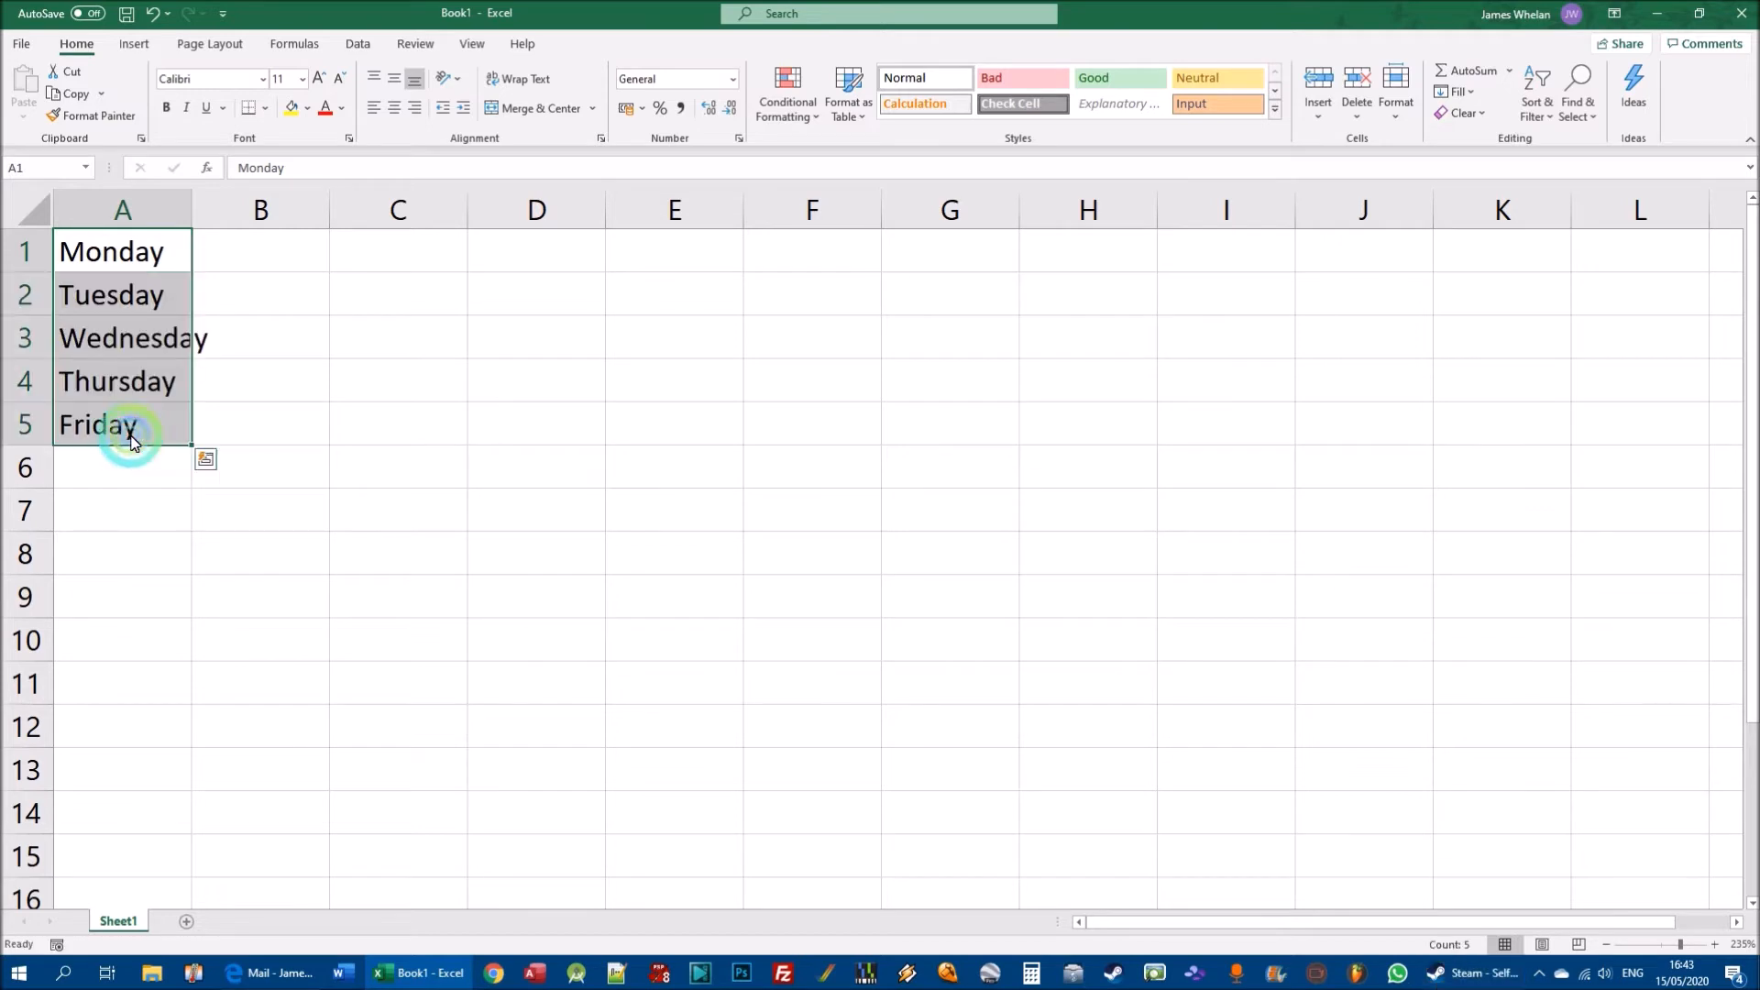
pyautogui.doubleClick(192, 209)
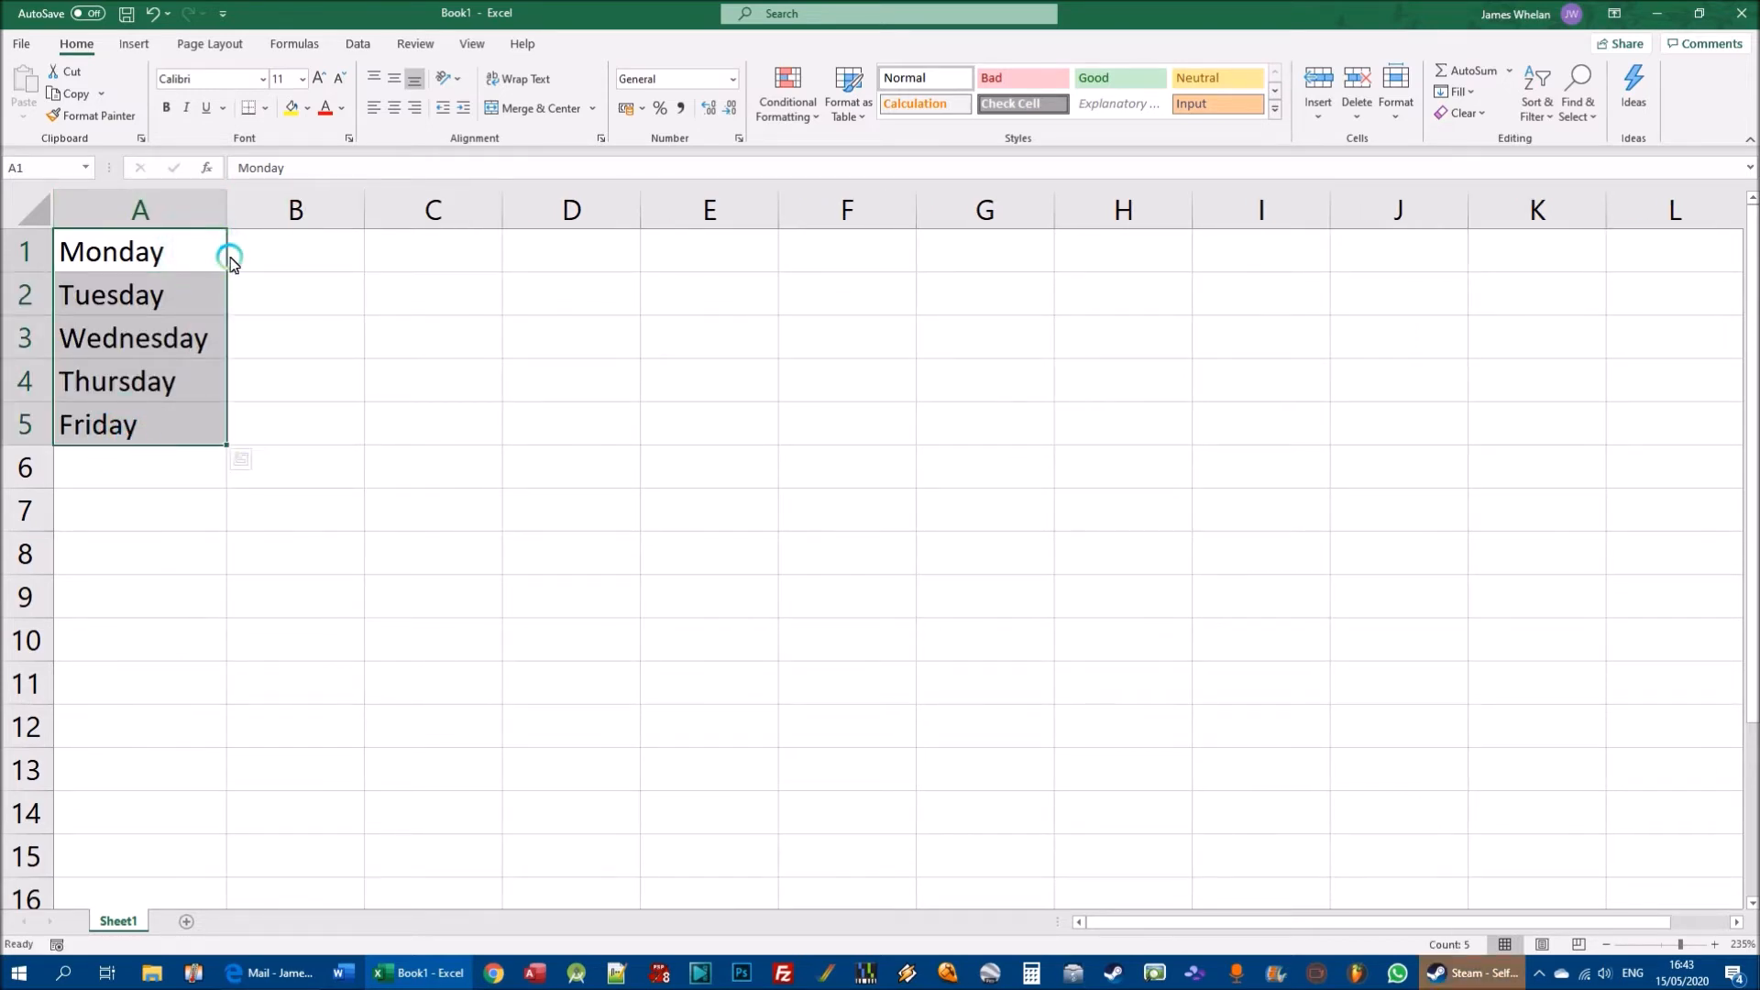
# Clear the weekdays Tuesday to Friday from A2:A5, keeping Monday in A1.
pyautogui.moveTo(98, 294); pyautogui.dragTo(128, 436)
pyautogui.press('Delete')
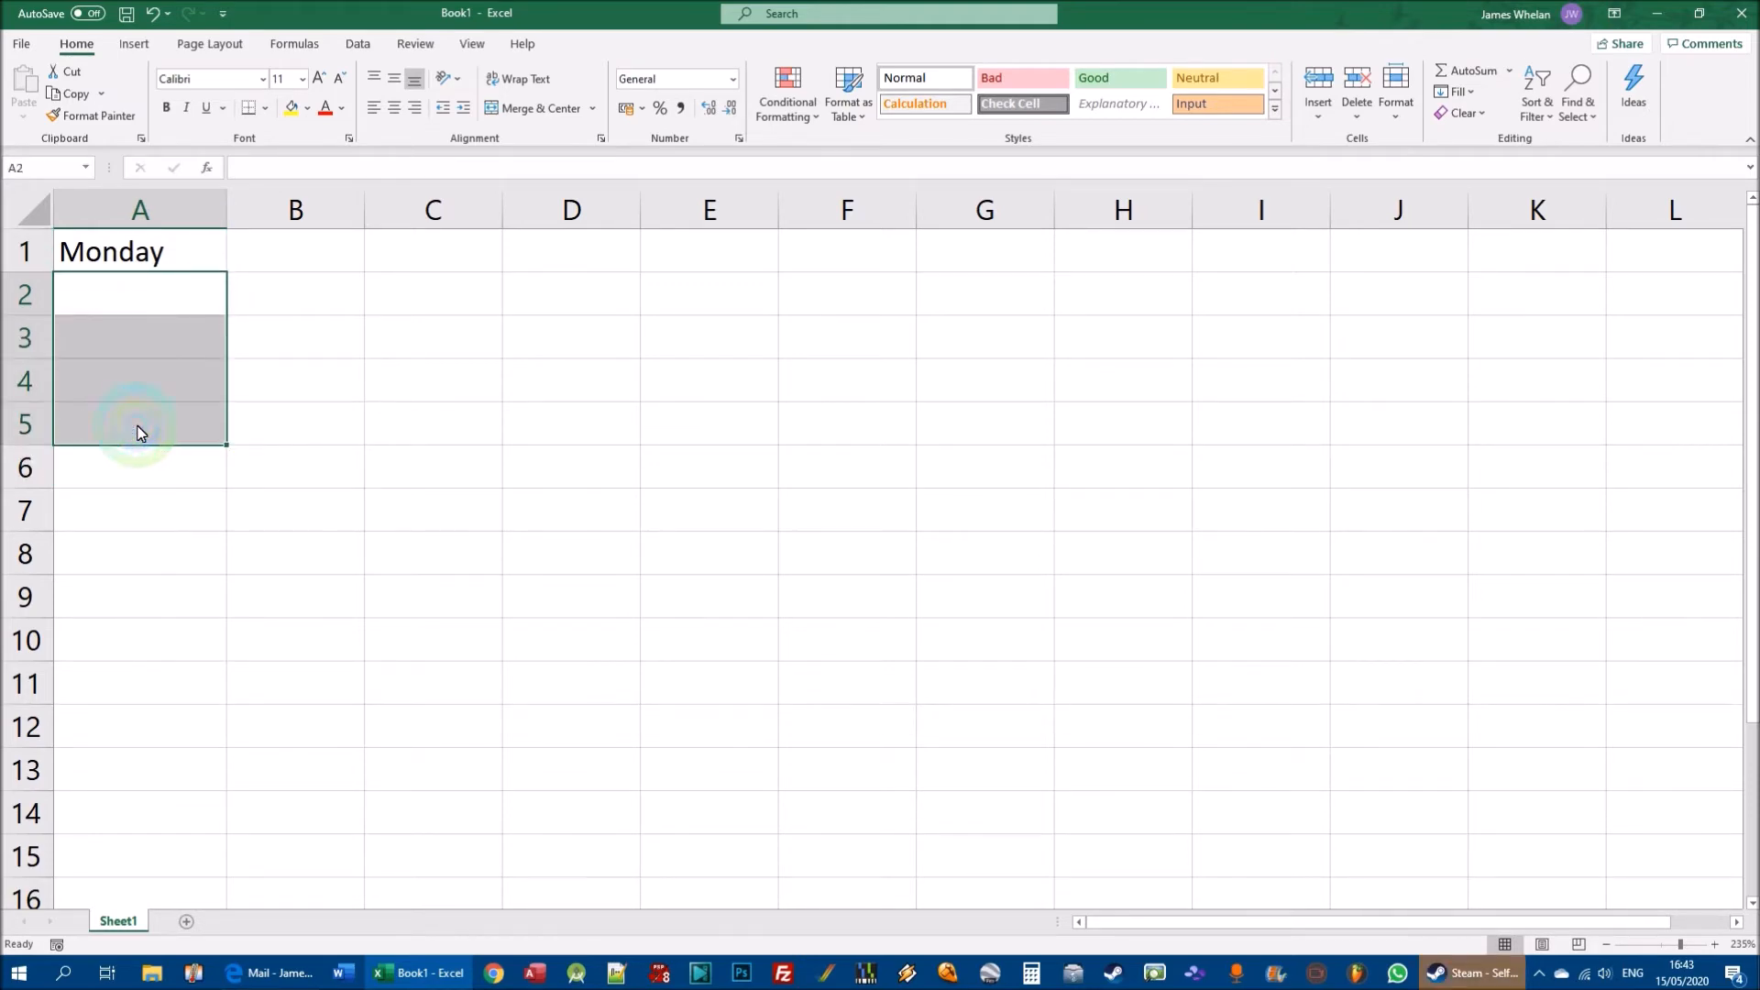
pyautogui.click(307, 417)
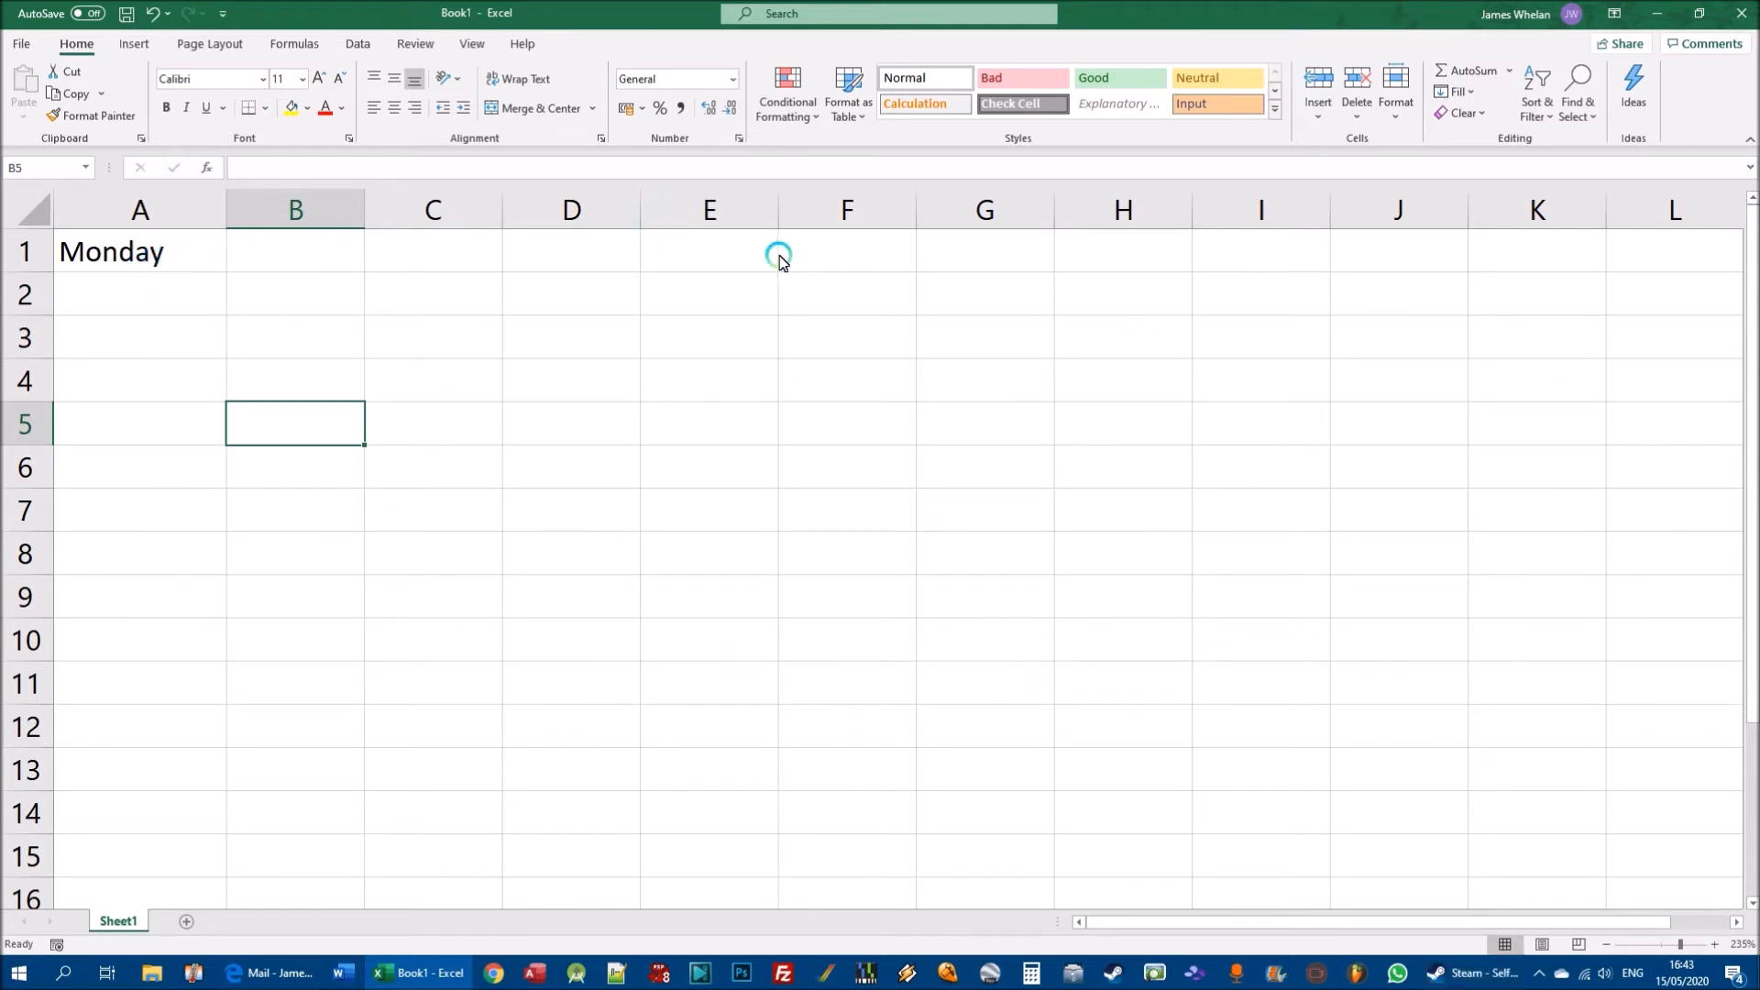
# Auto-fill the weekdays across row 1 from Monday in A1 to Friday in E1 and auto-fit column C's width.
pyautogui.click(151, 261)
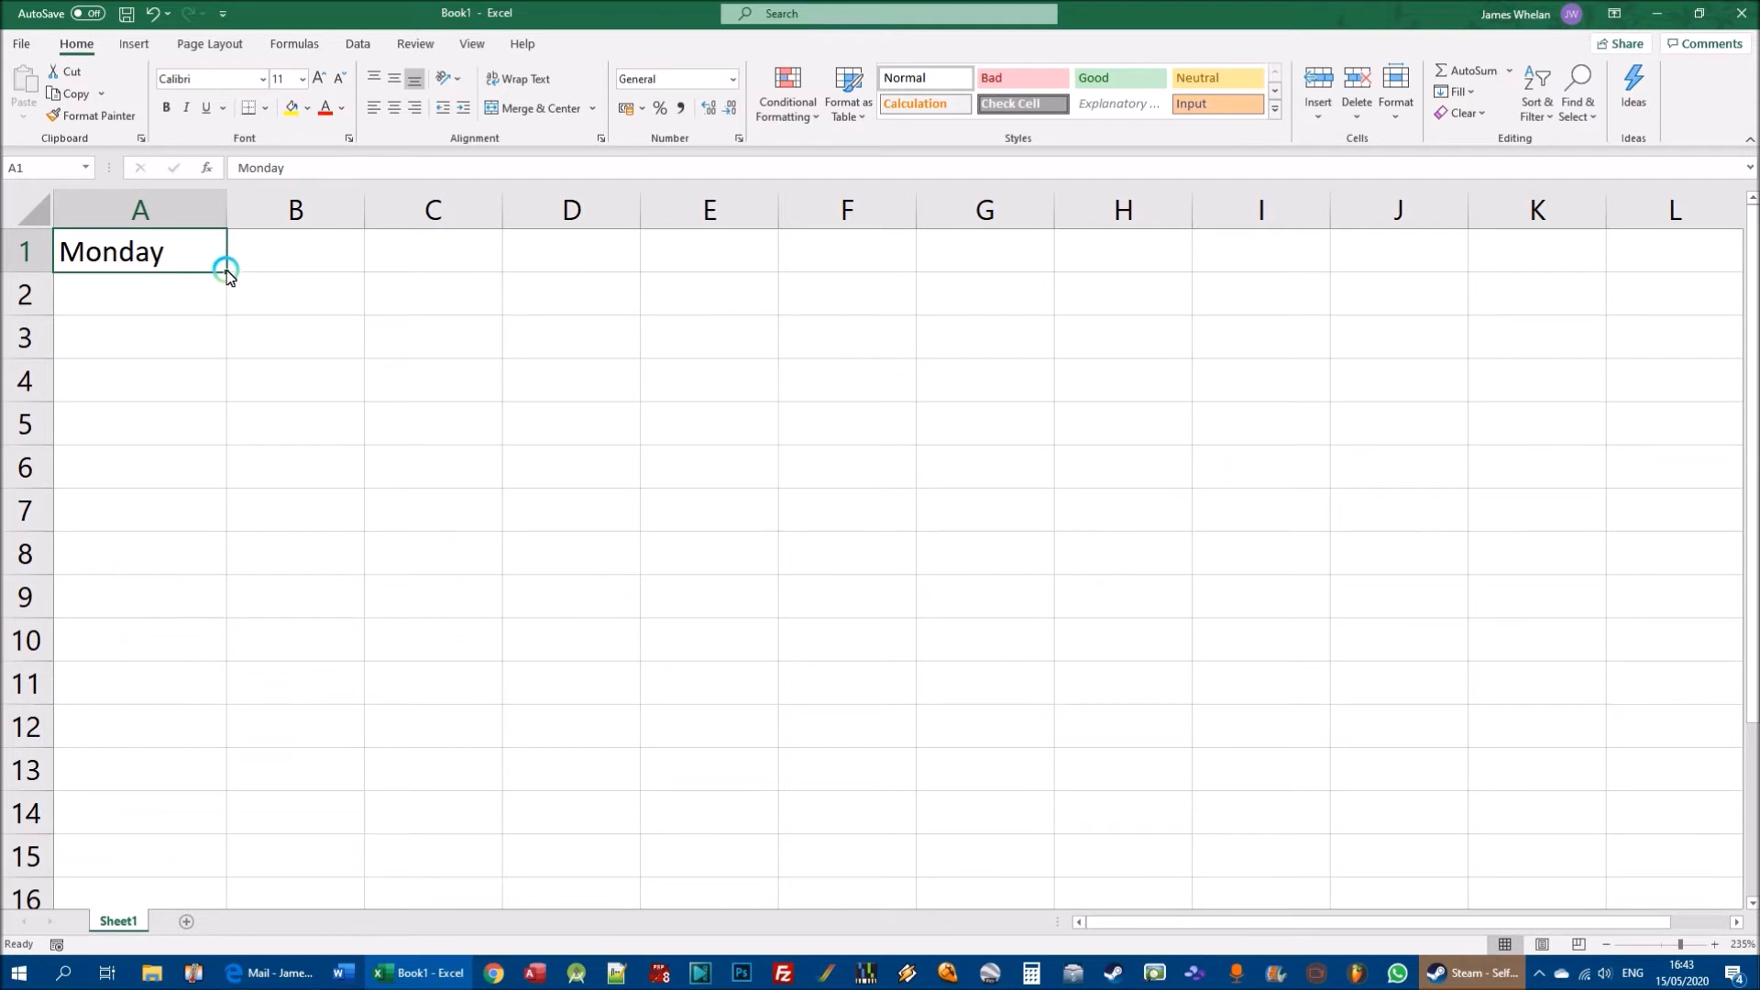
pyautogui.moveTo(226, 273); pyautogui.dragTo(726, 266)
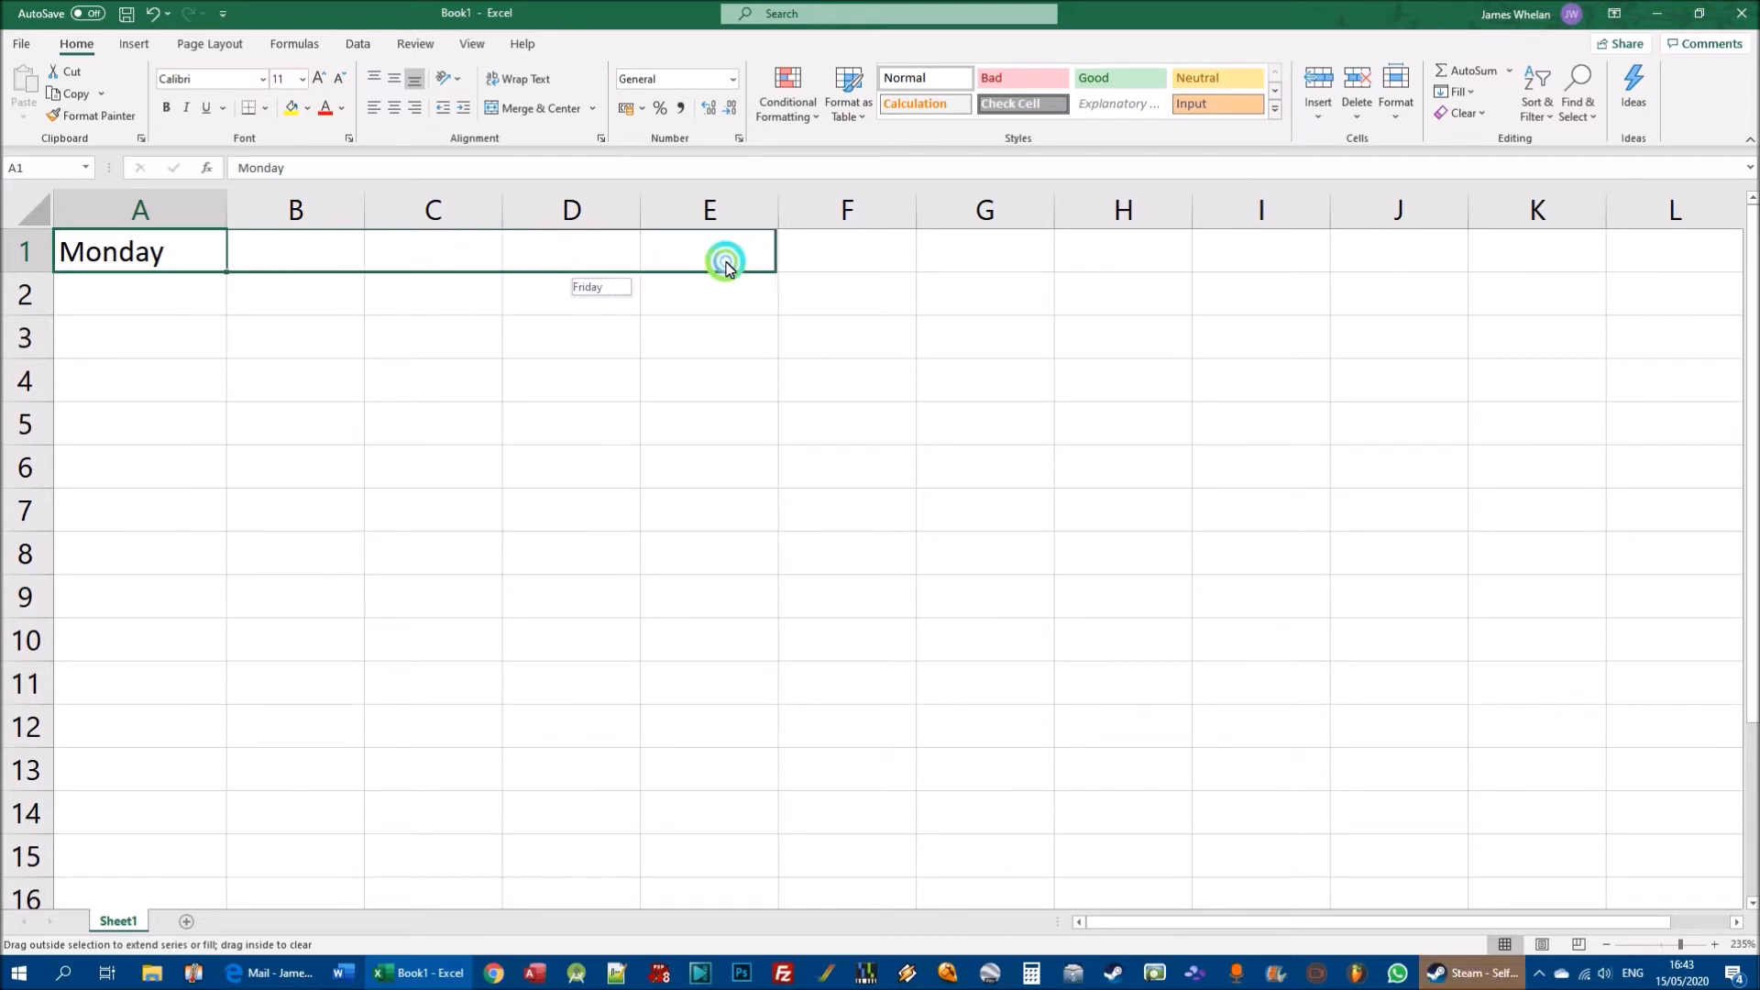
pyautogui.moveTo(726, 267)
pyautogui.mouseDown()
pyautogui.moveTo(177, 266)
pyautogui.moveTo(720, 266)
pyautogui.mouseUp()
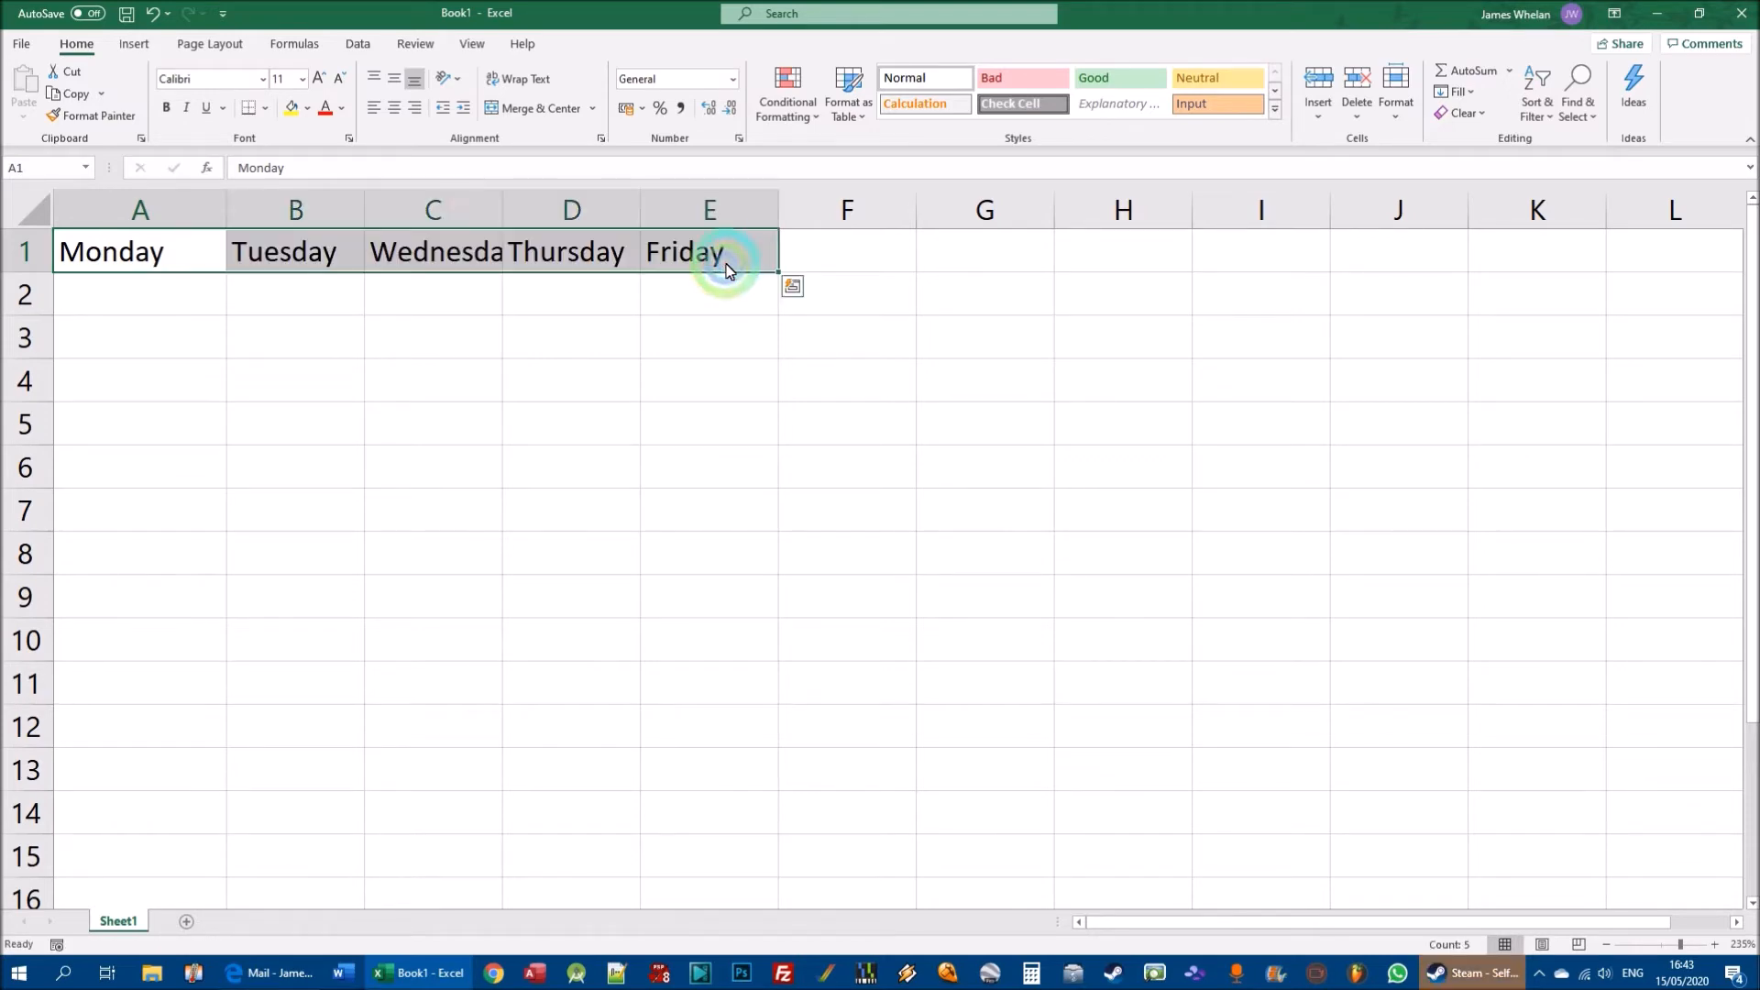
pyautogui.doubleClick(502, 210)
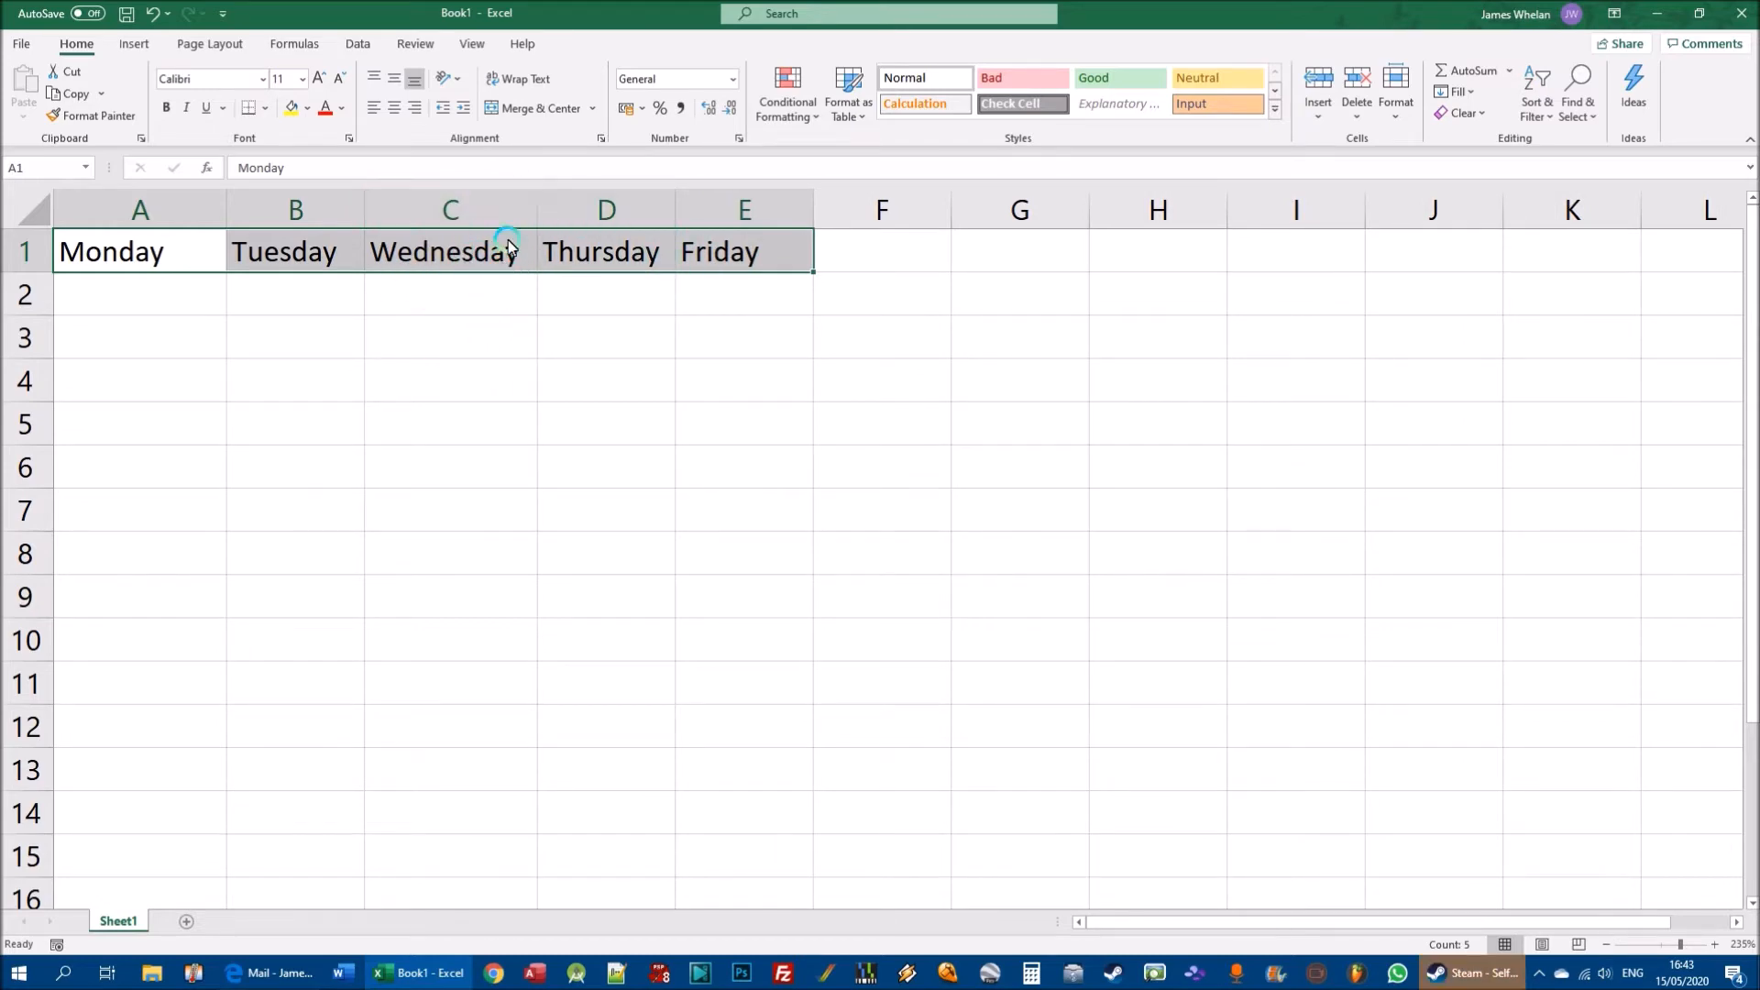
pyautogui.click(511, 334)
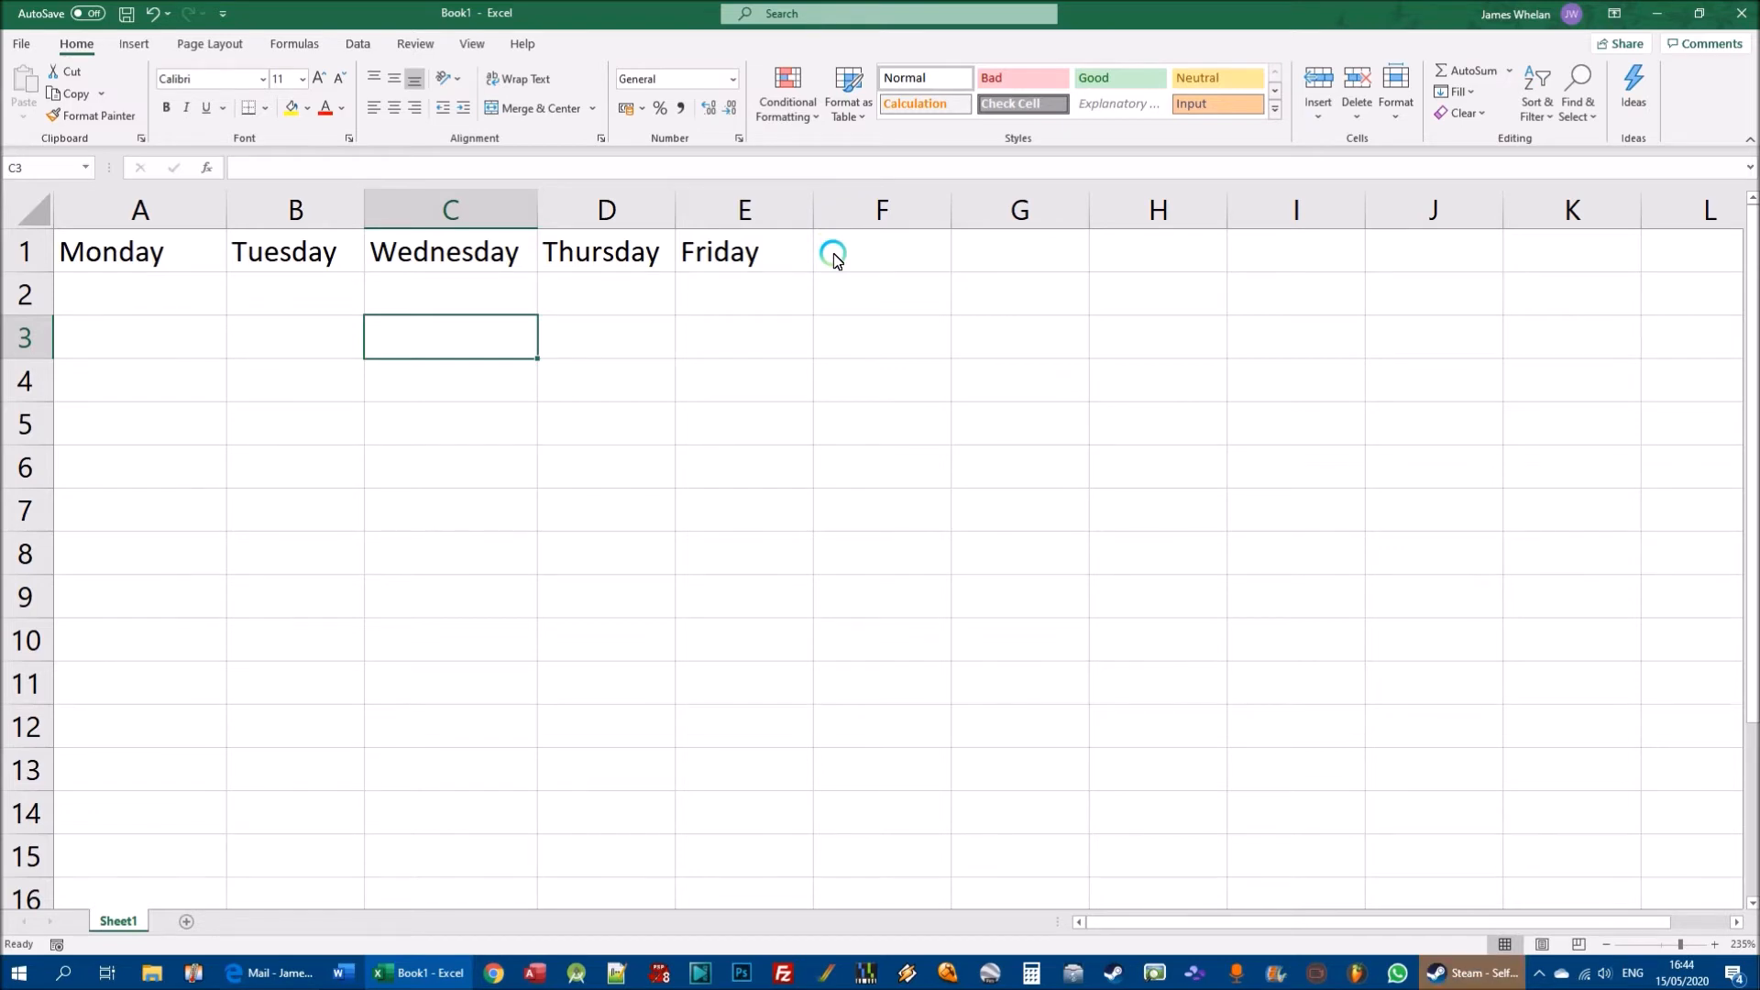
# Clear the weekday names from A1:E1.
pyautogui.moveTo(129, 248); pyautogui.dragTo(816, 246)
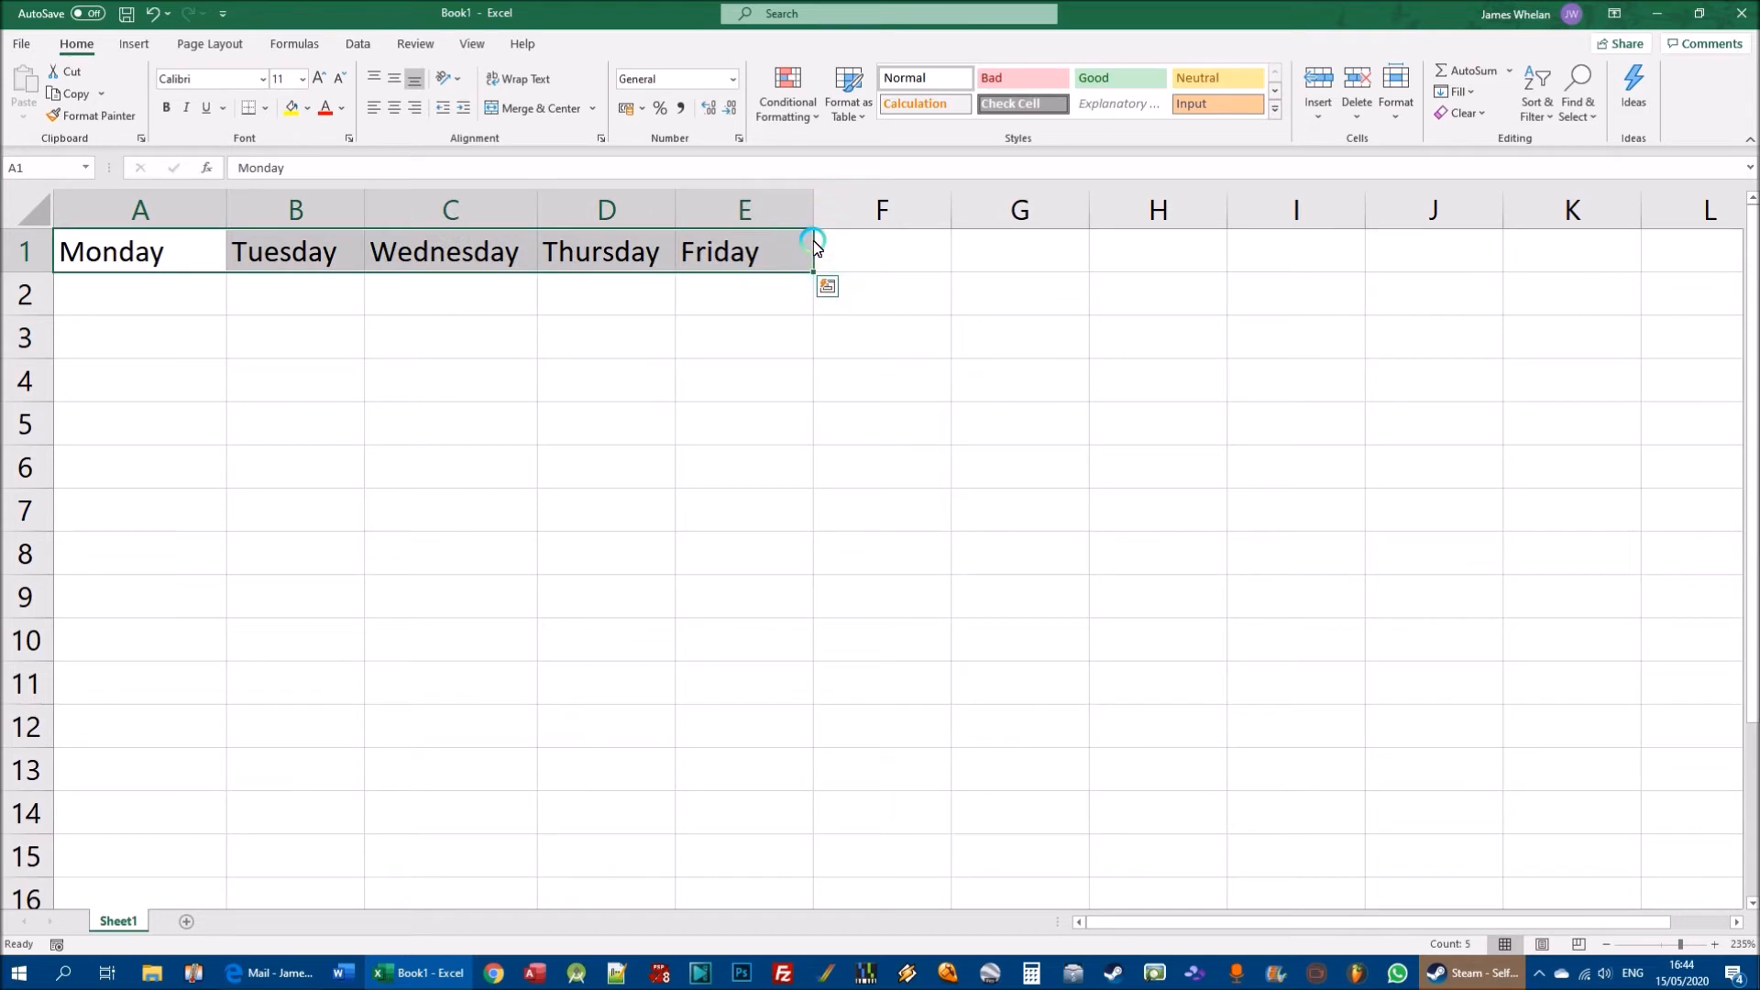
pyautogui.press('Delete')
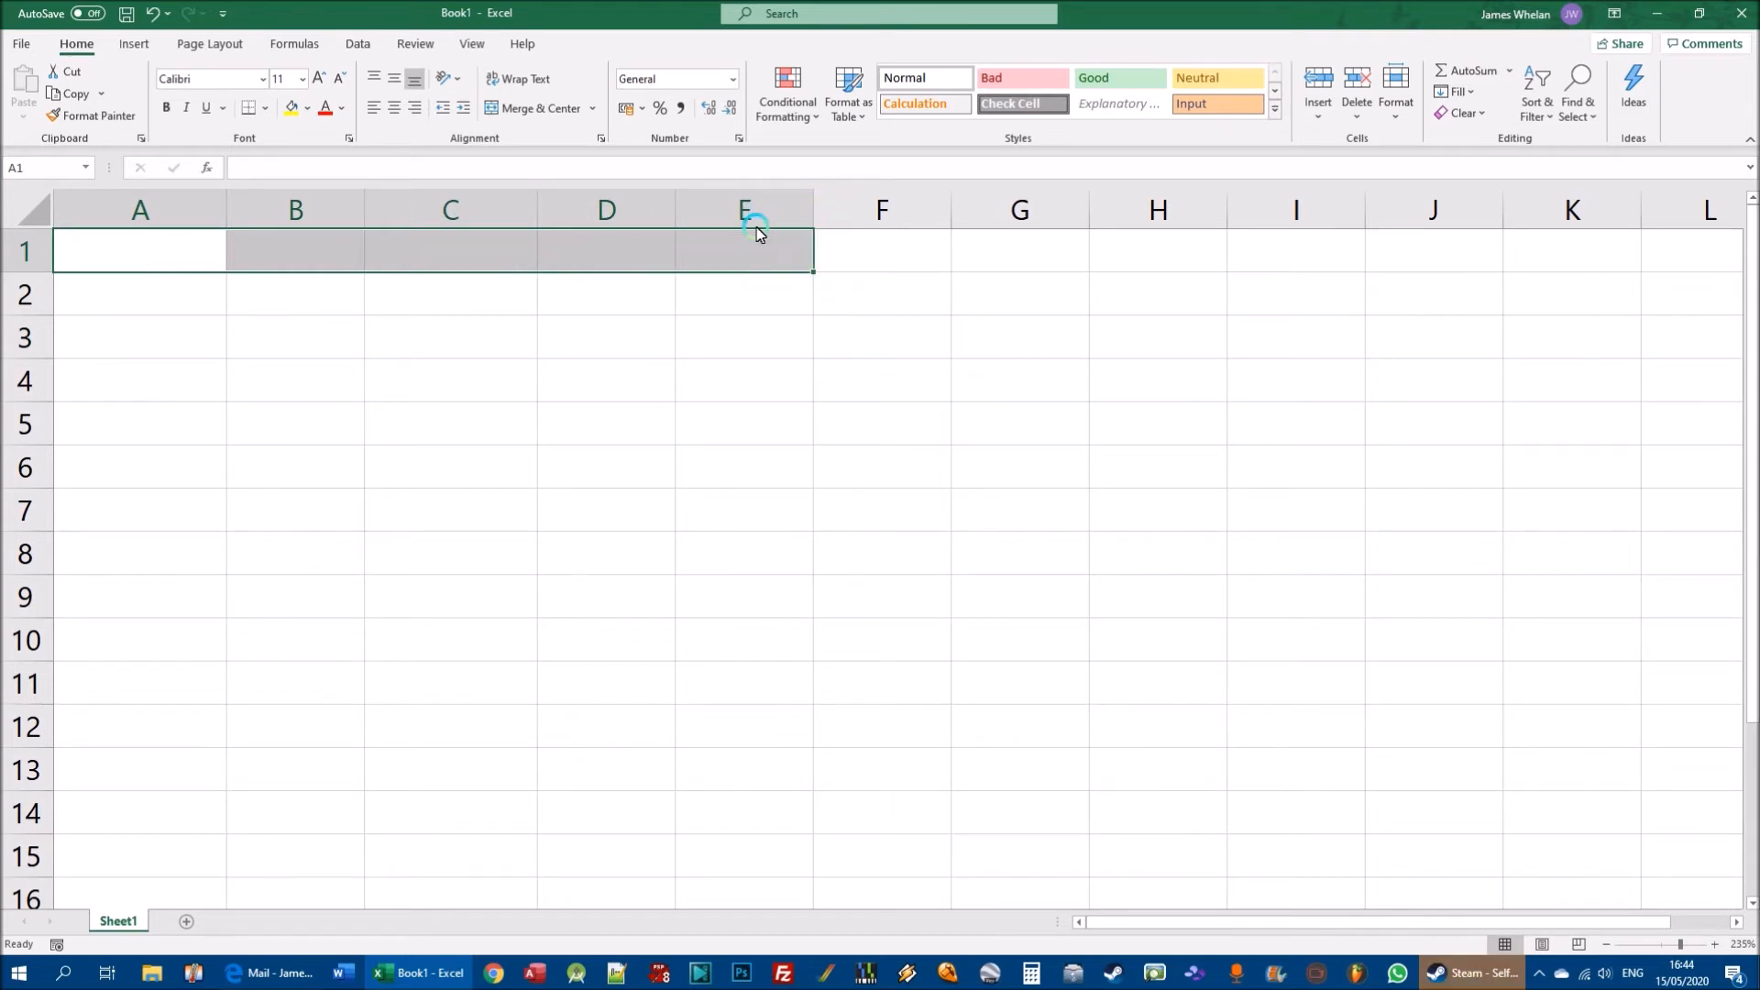
pyautogui.click(337, 330)
# Enter January in A1 and auto-fill the months down column A to December in A12.
pyautogui.click(140, 244)
pyautogui.write('January')
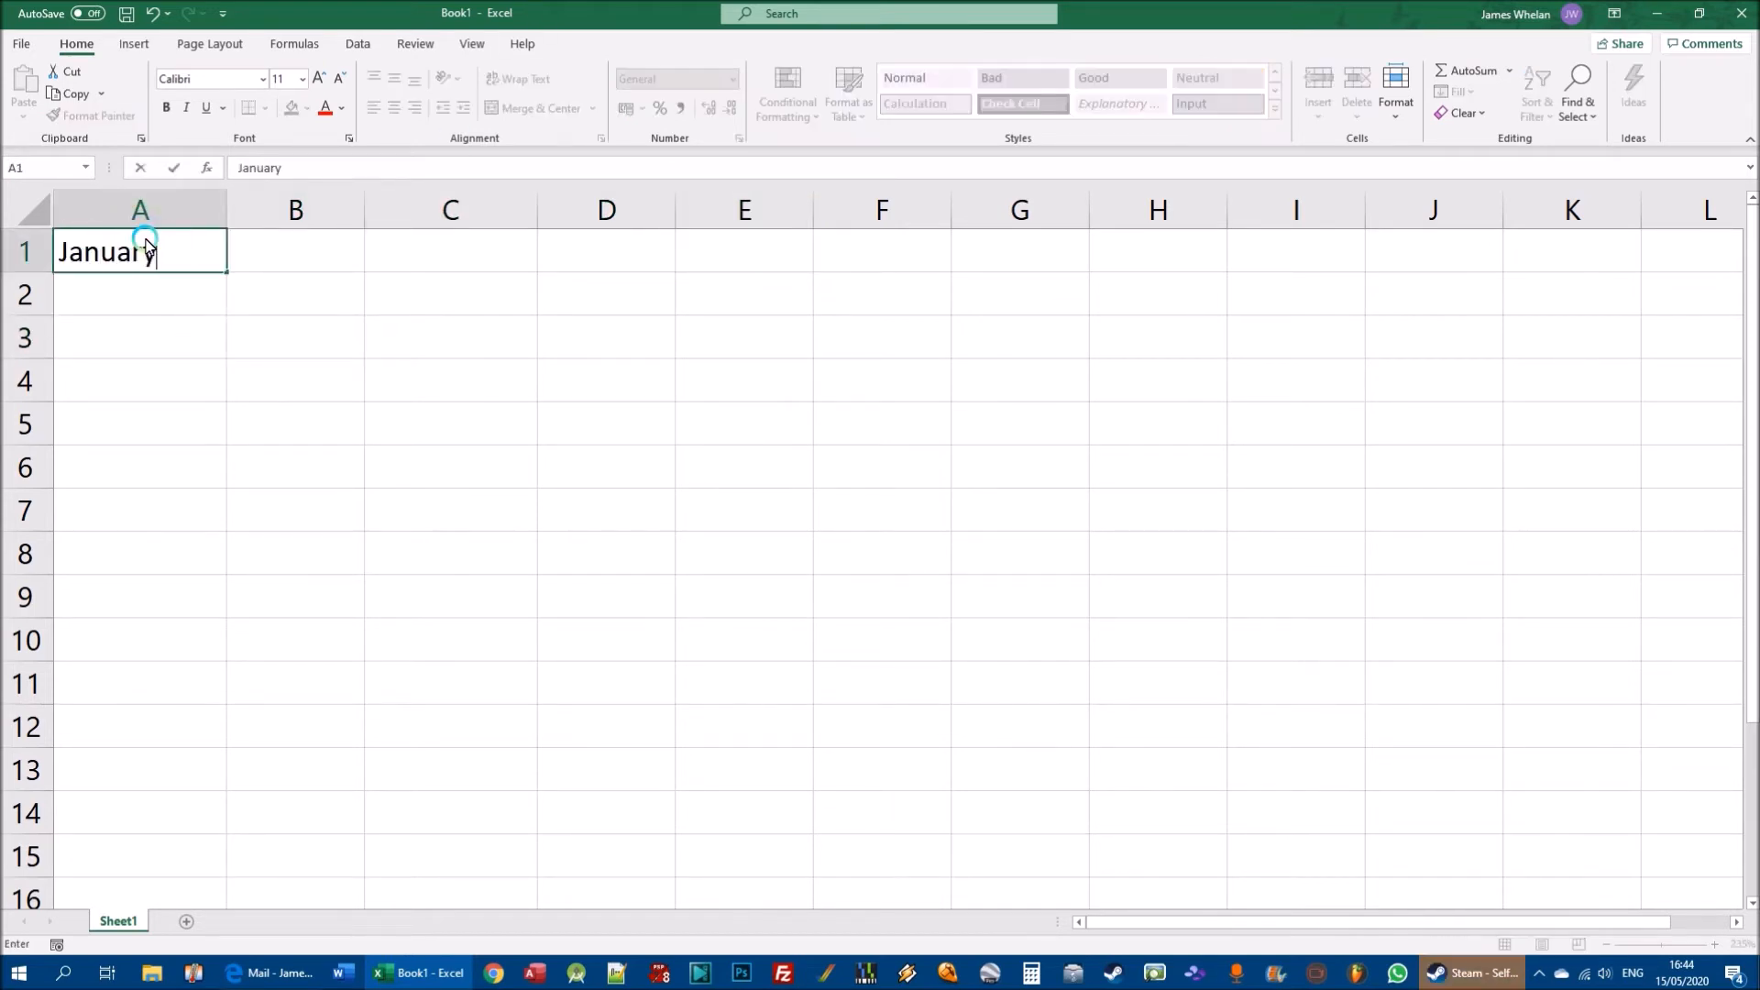
pyautogui.press('Return')
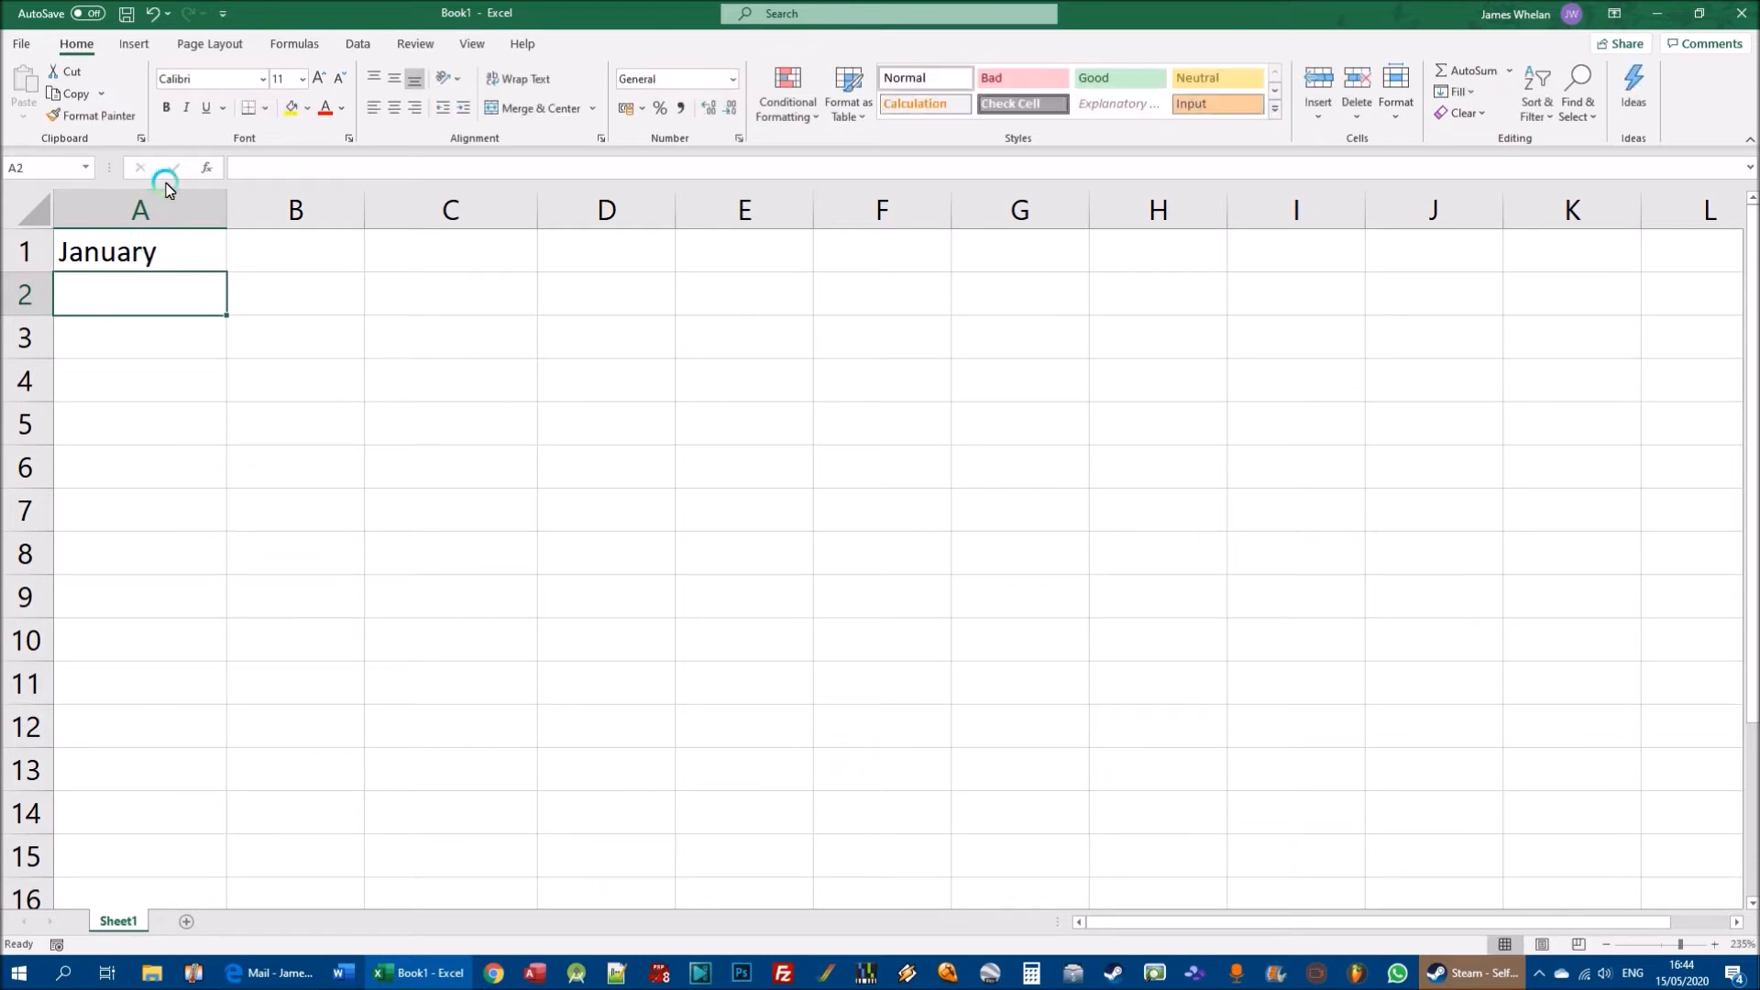
pyautogui.click(94, 260)
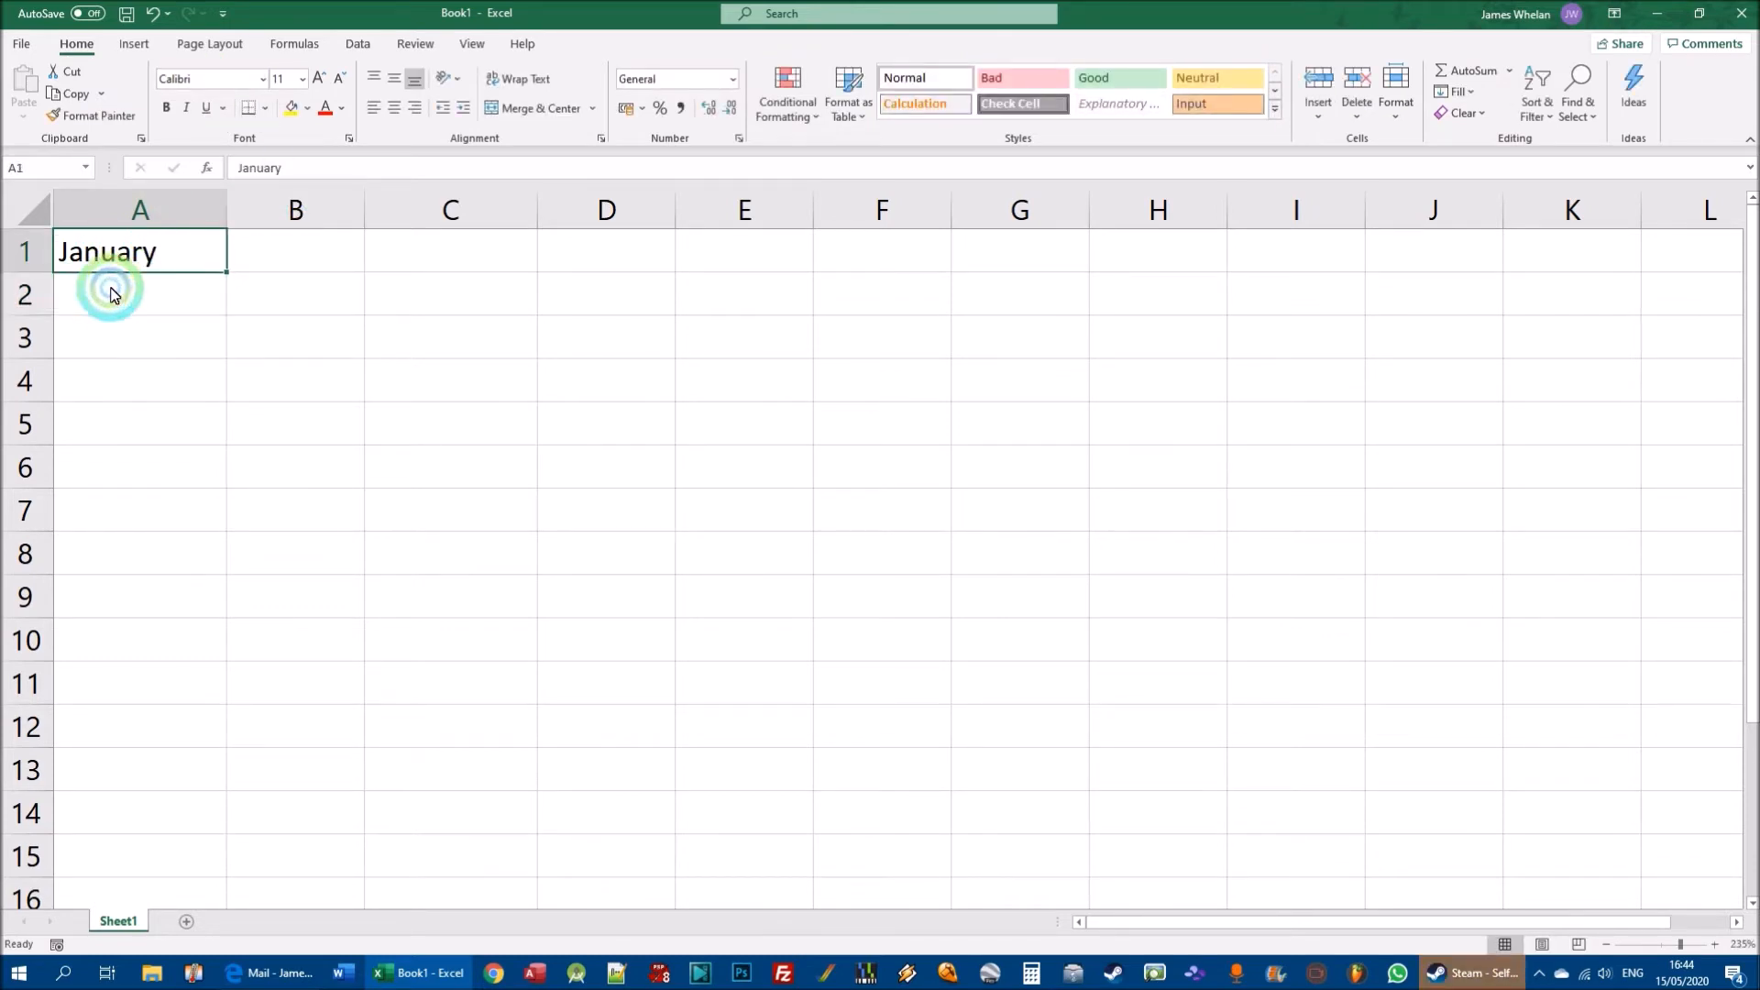
pyautogui.click(107, 295)
pyautogui.click(99, 339)
pyautogui.click(101, 383)
pyautogui.click(104, 427)
pyautogui.click(133, 247)
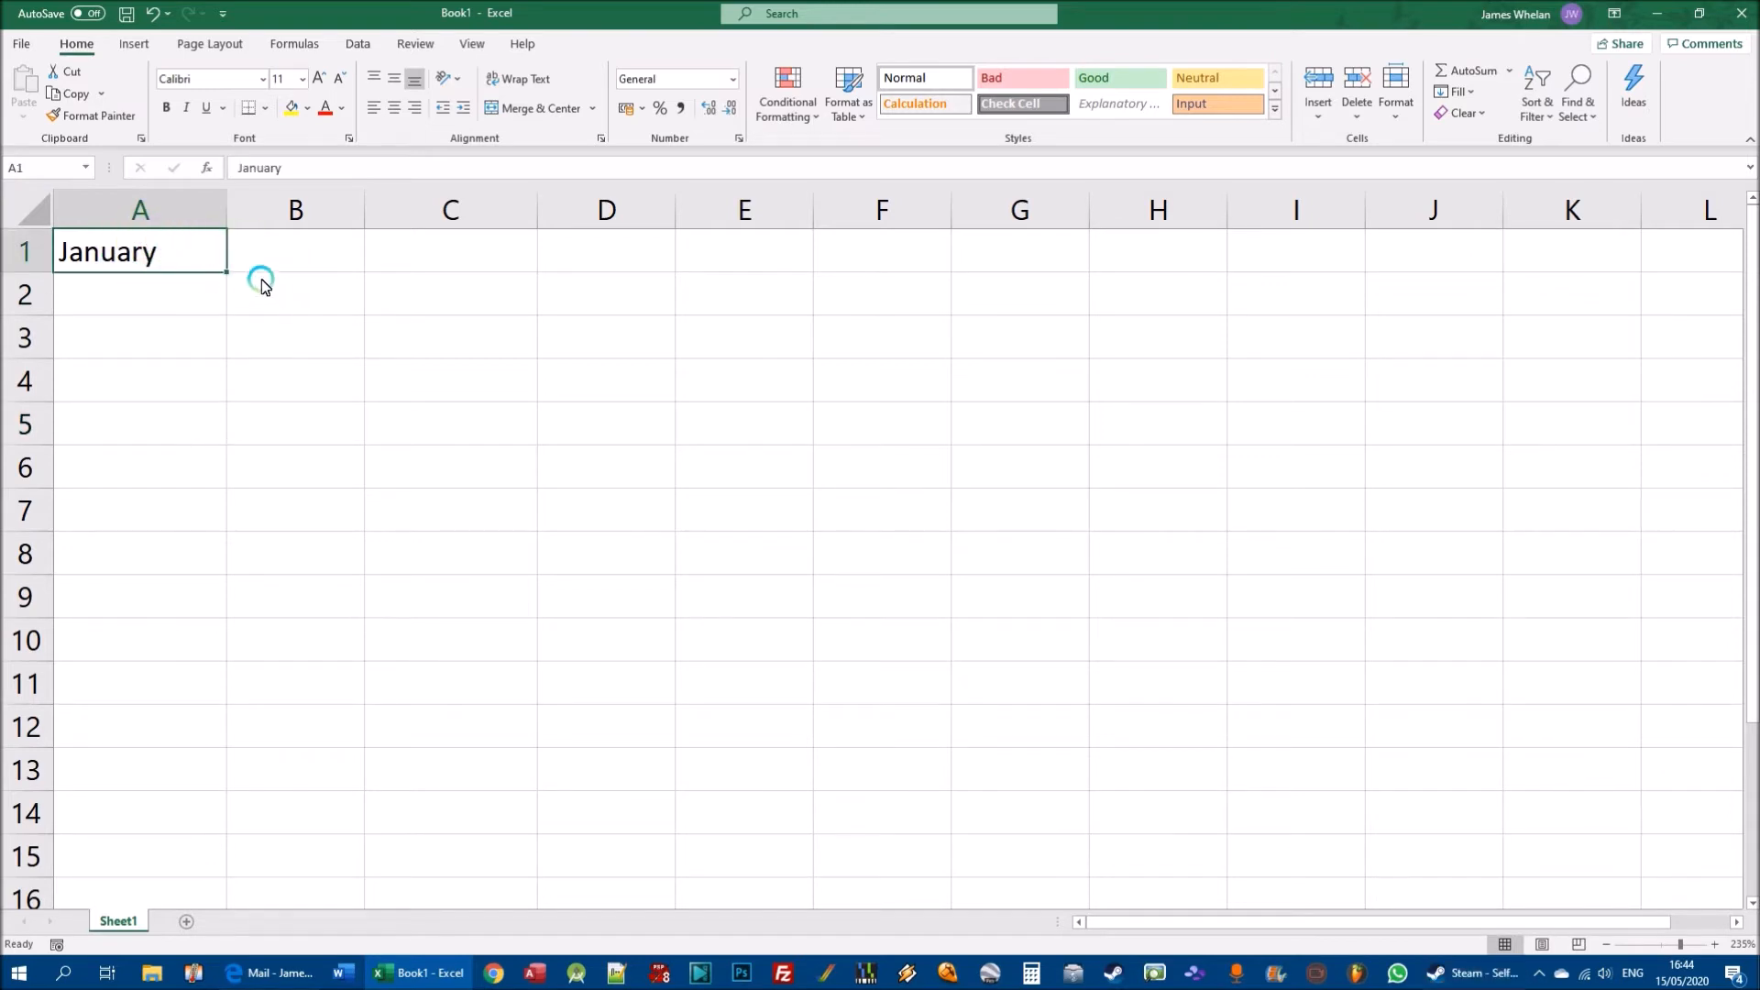
pyautogui.moveTo(226, 271); pyautogui.dragTo(220, 750)
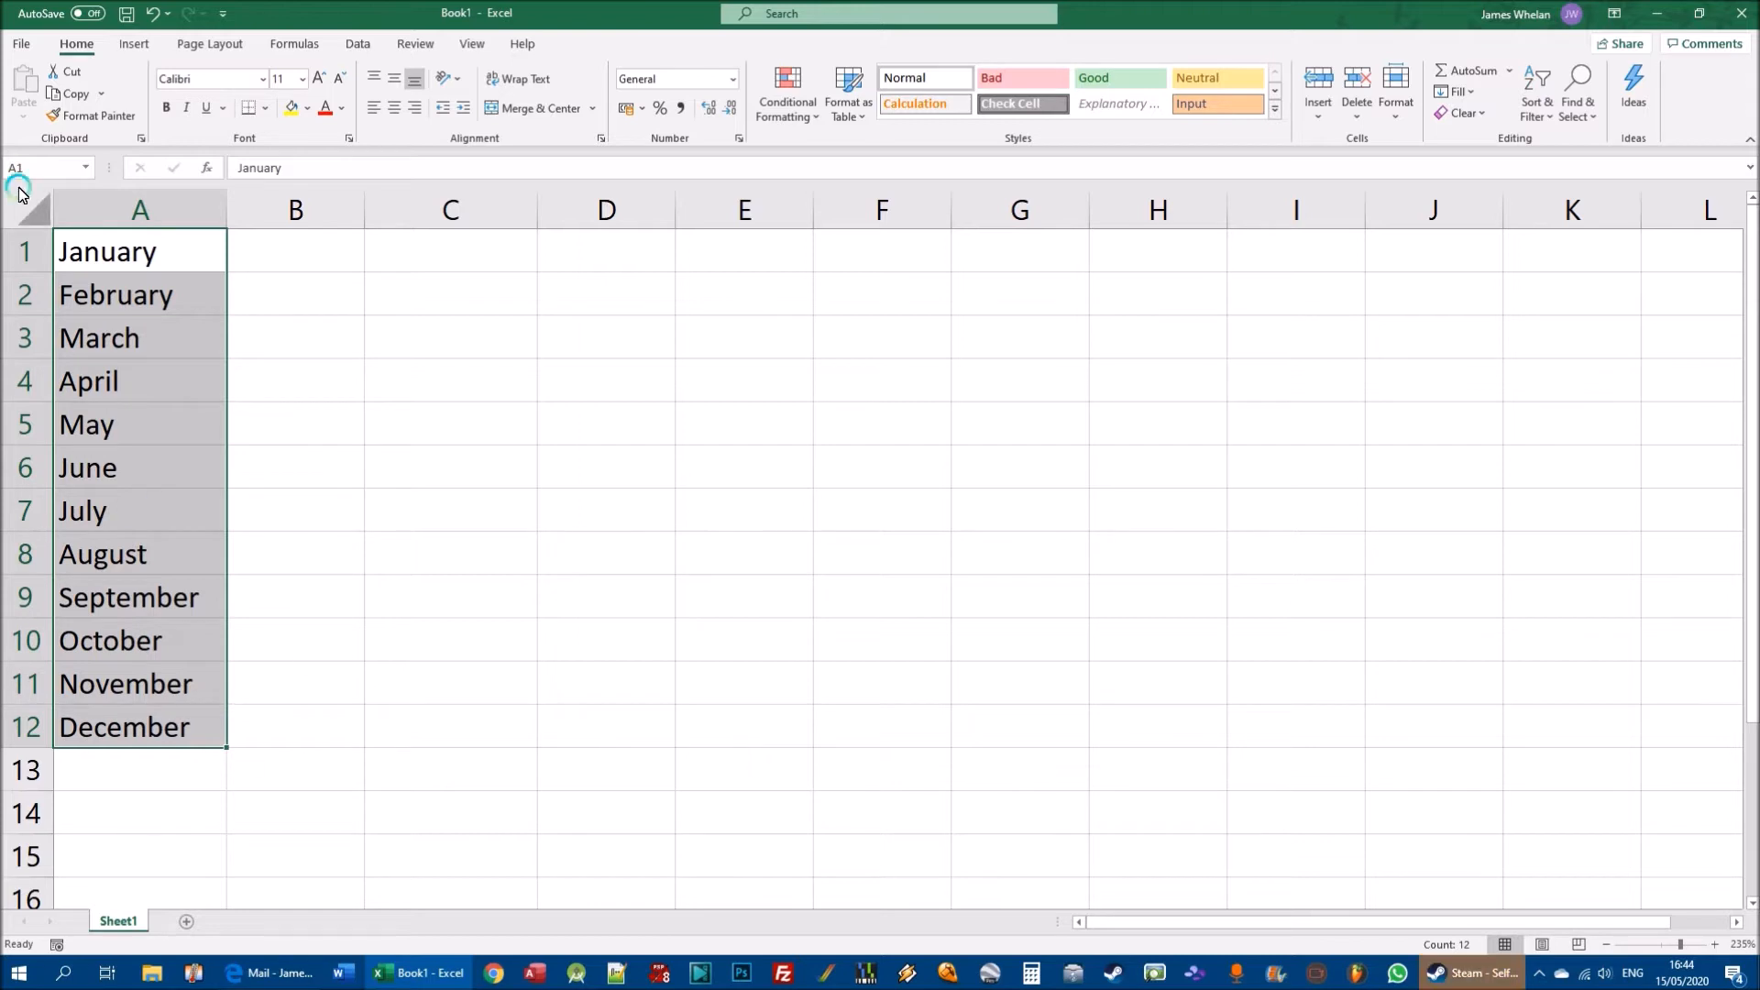
# Clear the month names from A1:A12.
pyautogui.click(134, 236)
pyautogui.click(294, 408)
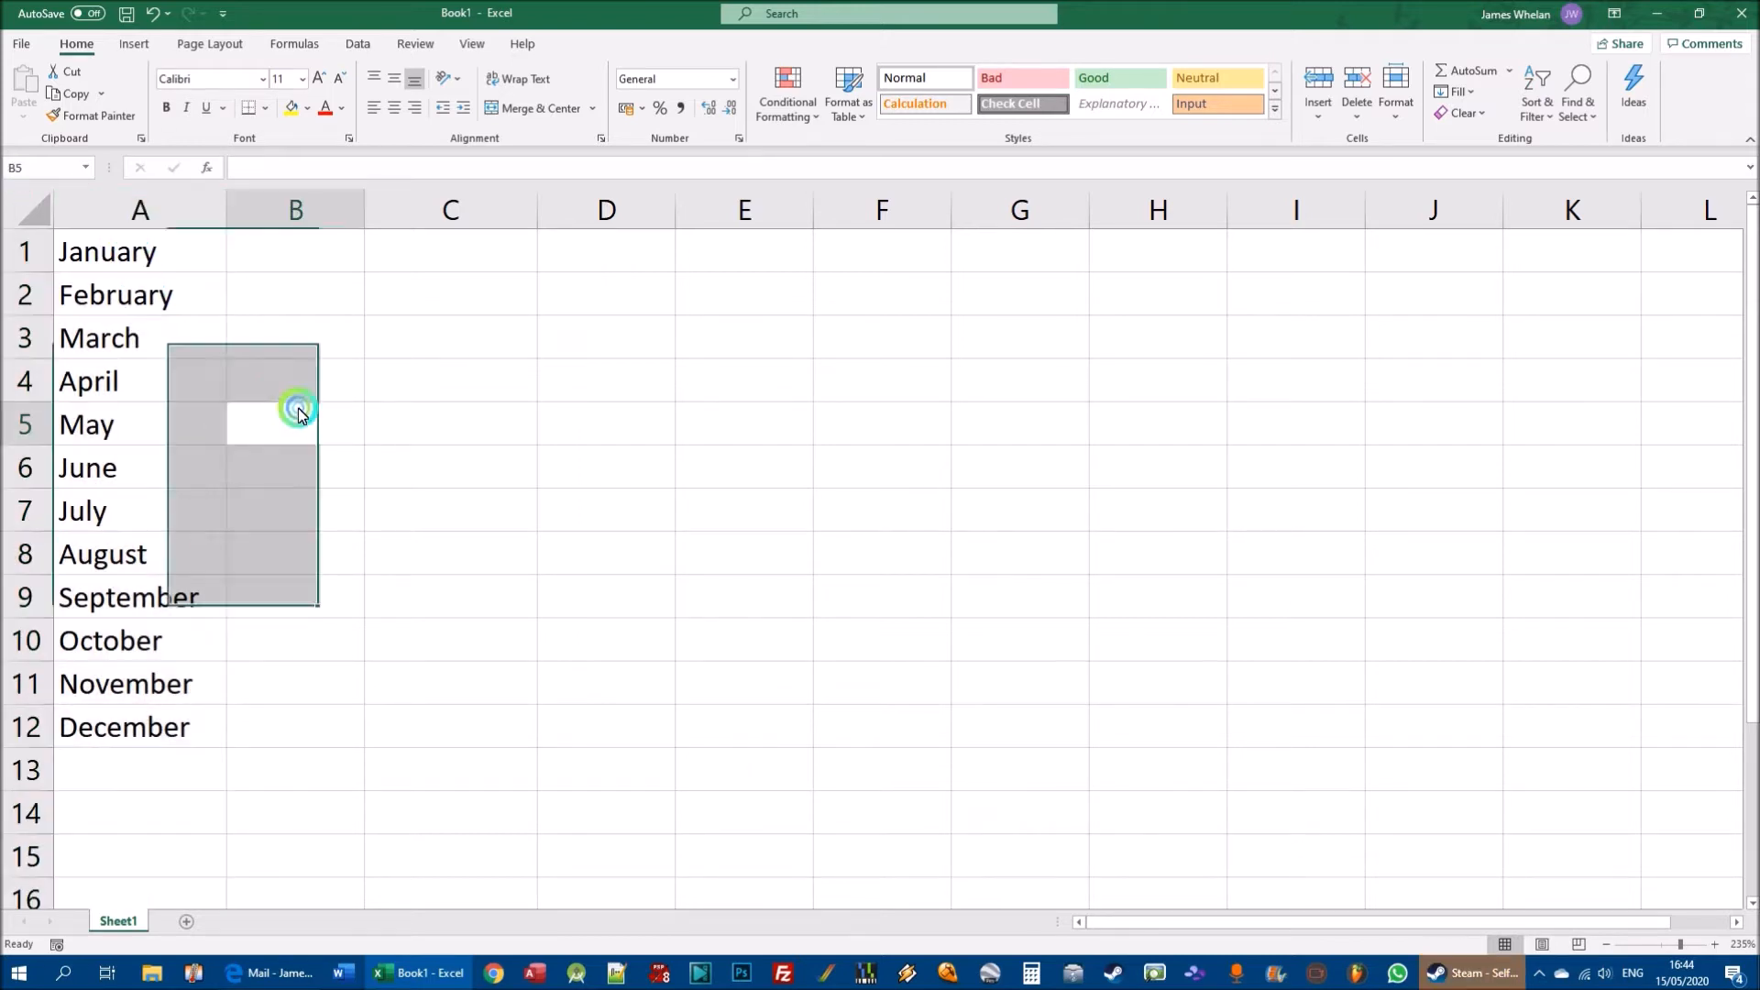
pyautogui.moveTo(117, 244); pyautogui.dragTo(161, 719)
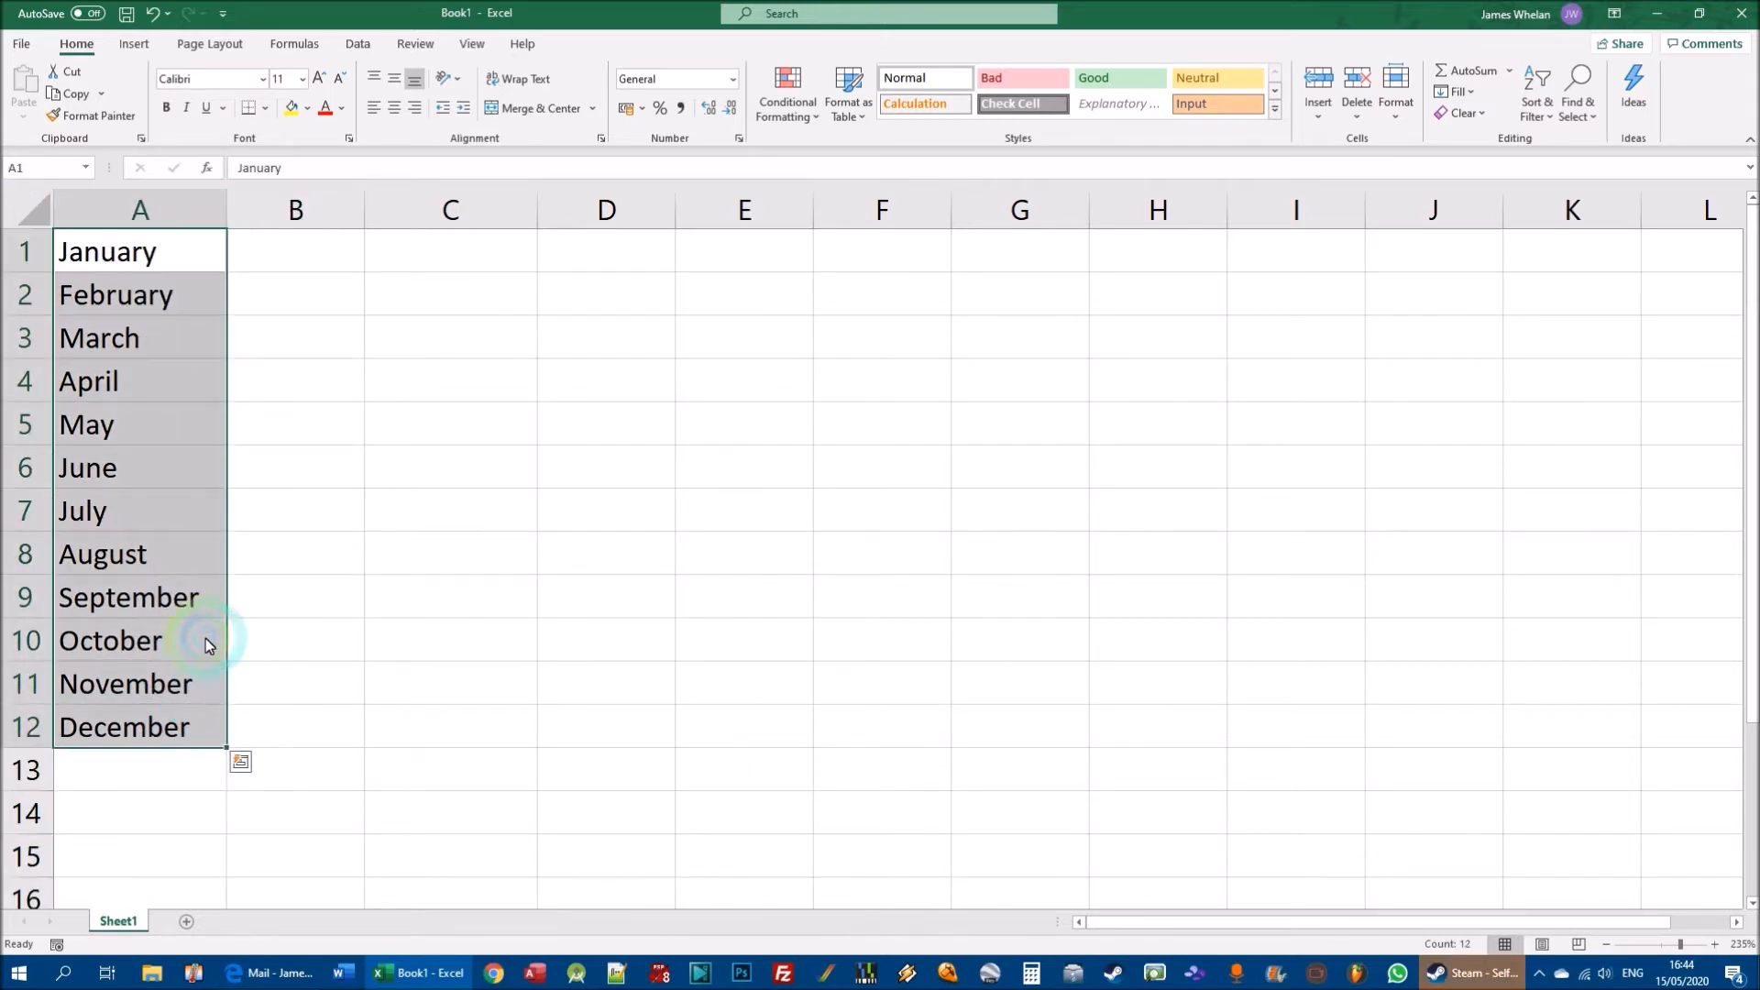
pyautogui.press('Delete')
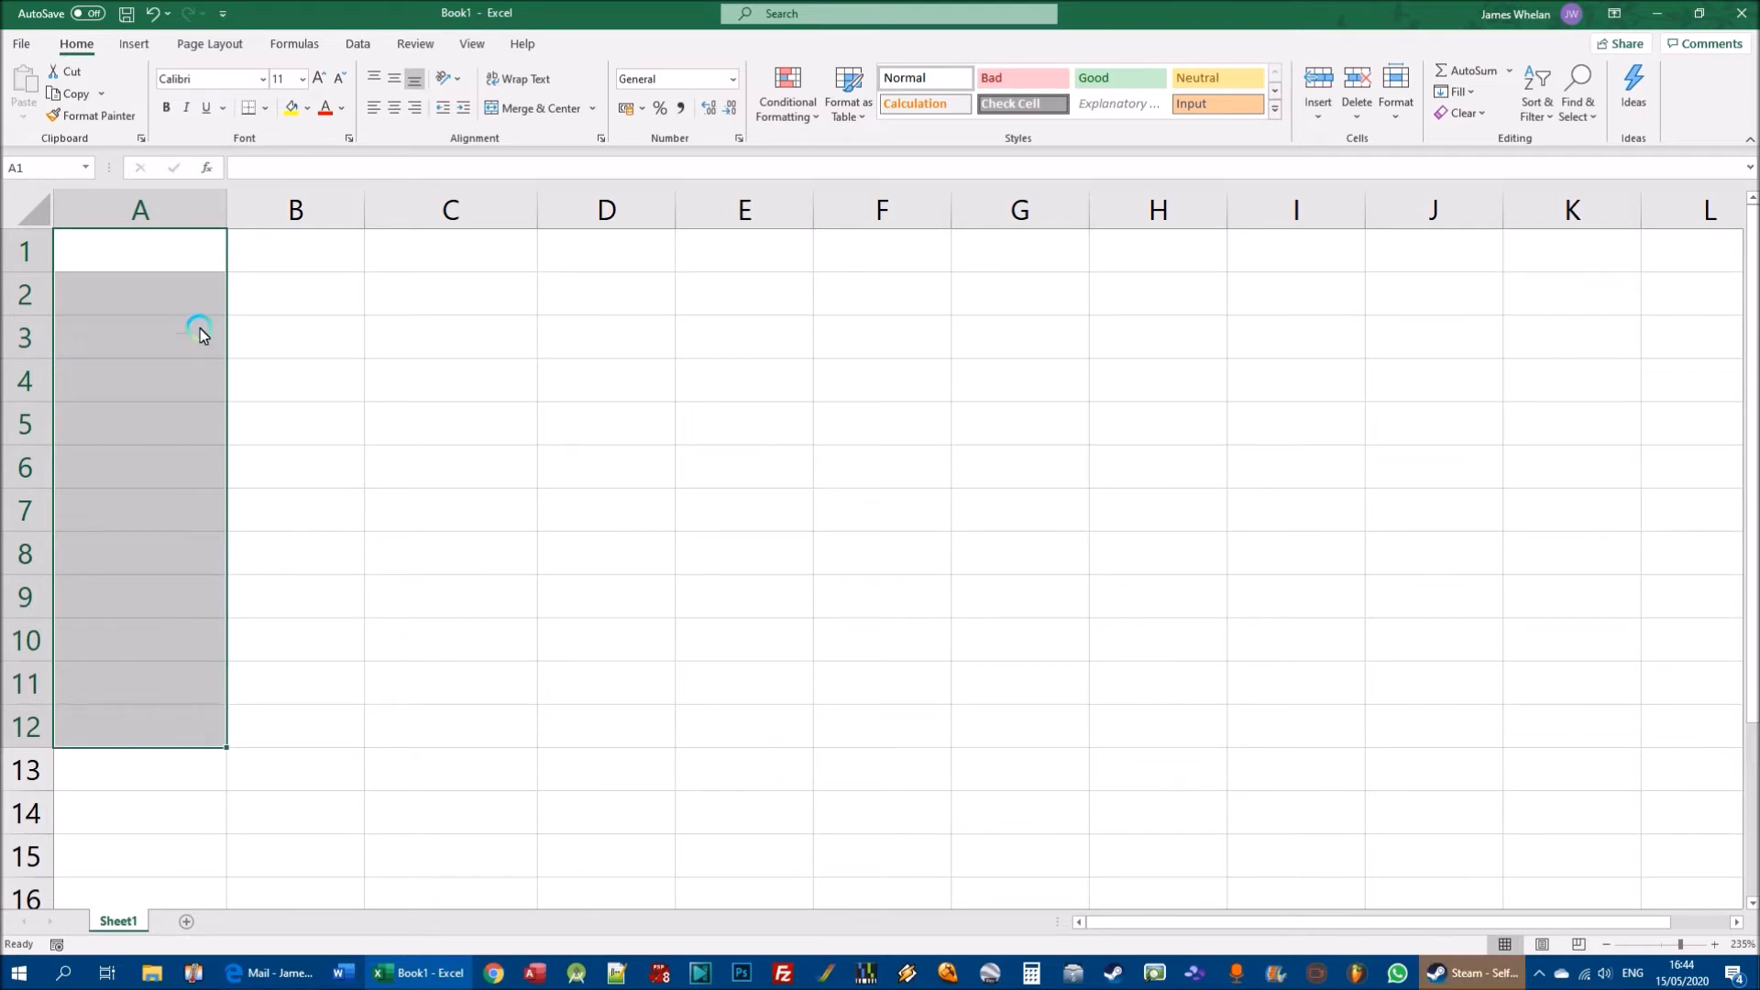
# Enter Mon in A1 and auto-fill the abbreviated weekdays down to Fri in A5.
pyautogui.click(142, 261)
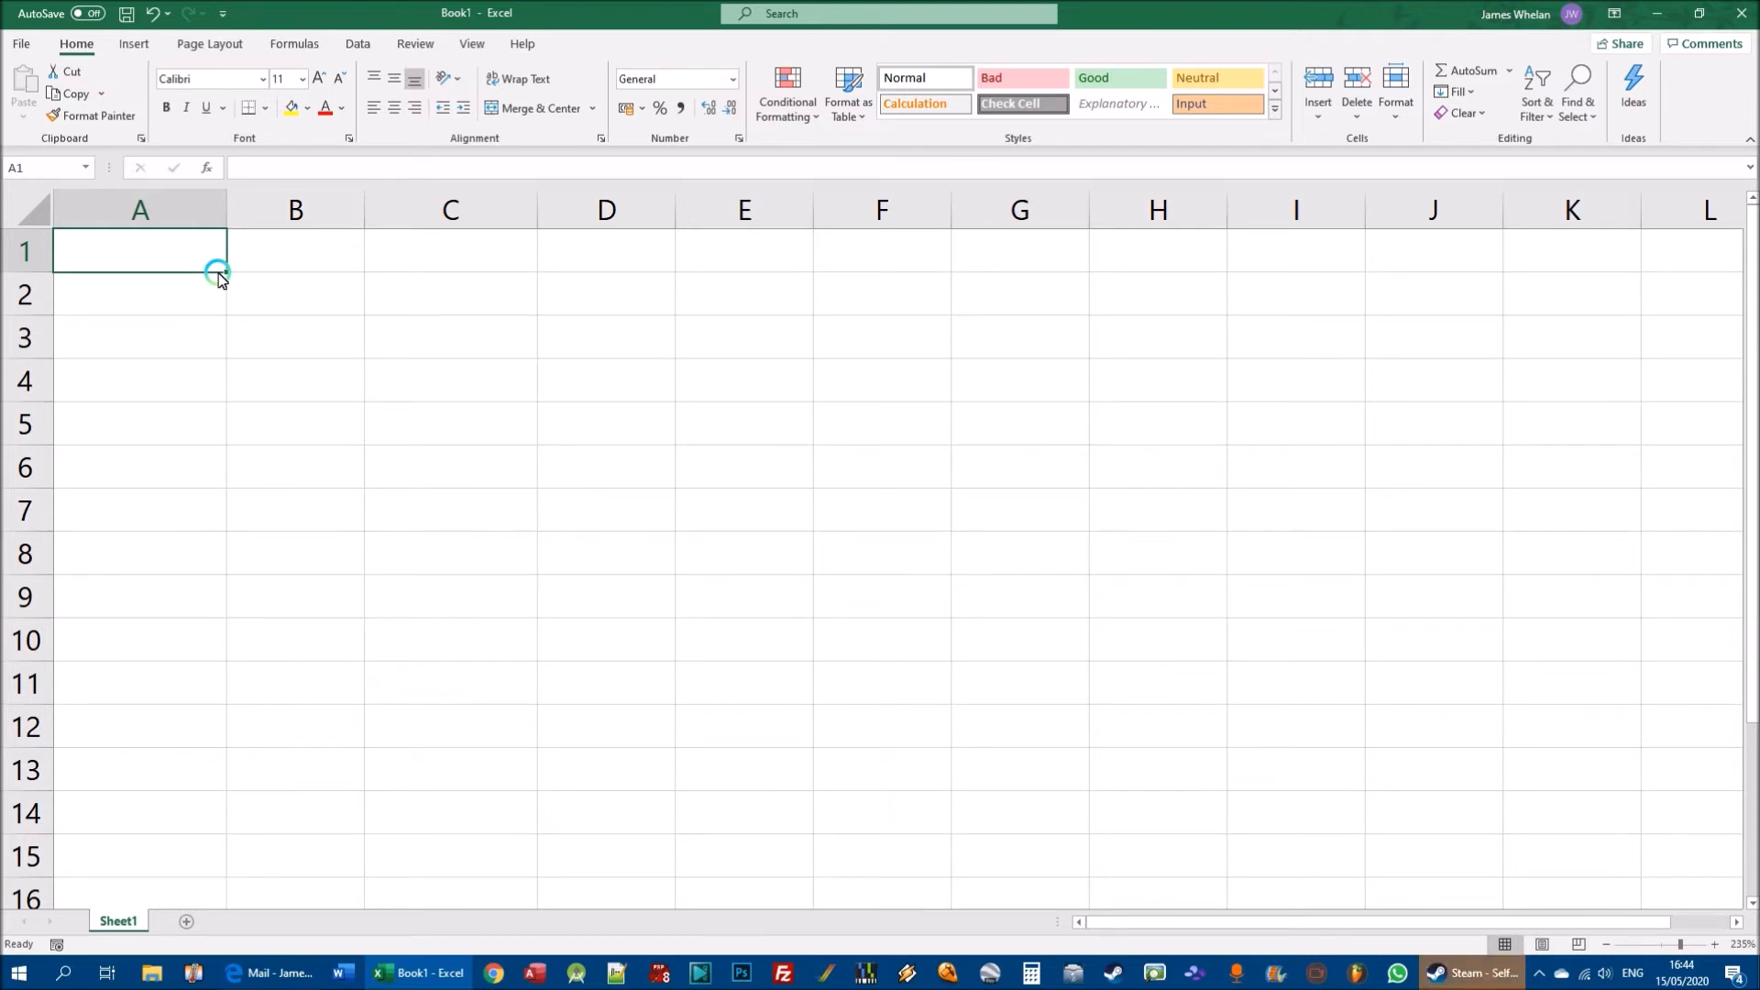
pyautogui.write('Mon')
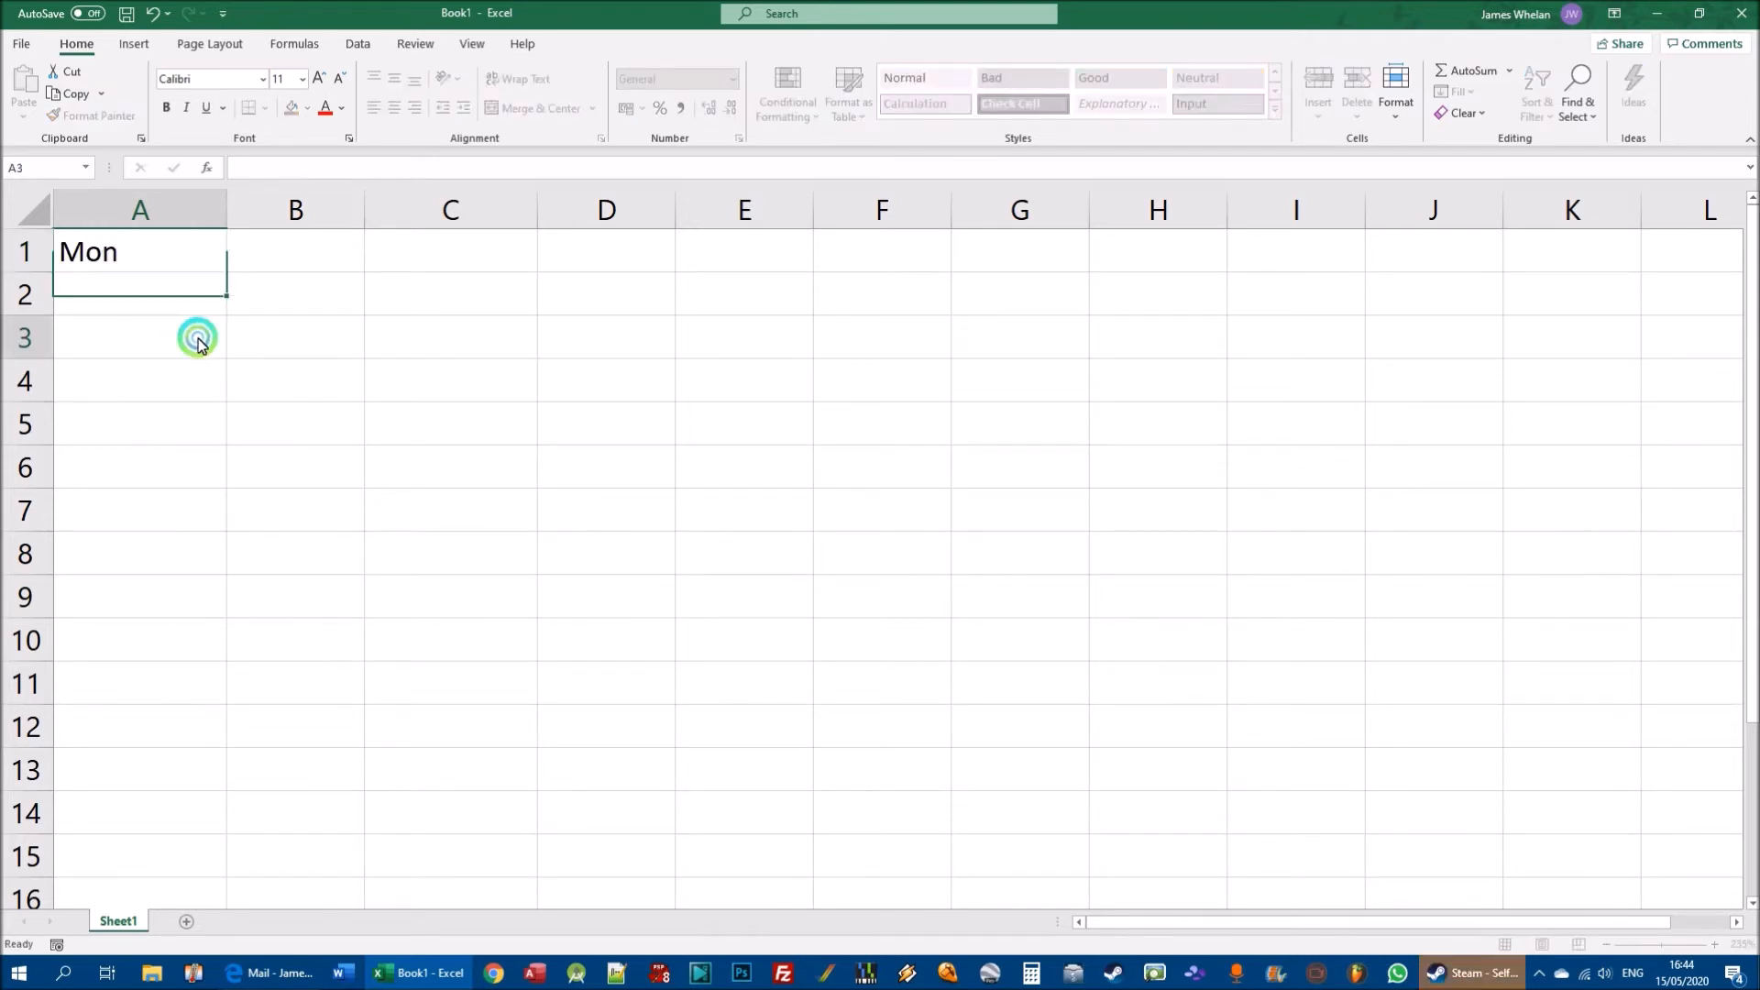
pyautogui.click(197, 337)
pyautogui.click(126, 243)
pyautogui.moveTo(225, 277); pyautogui.dragTo(206, 460)
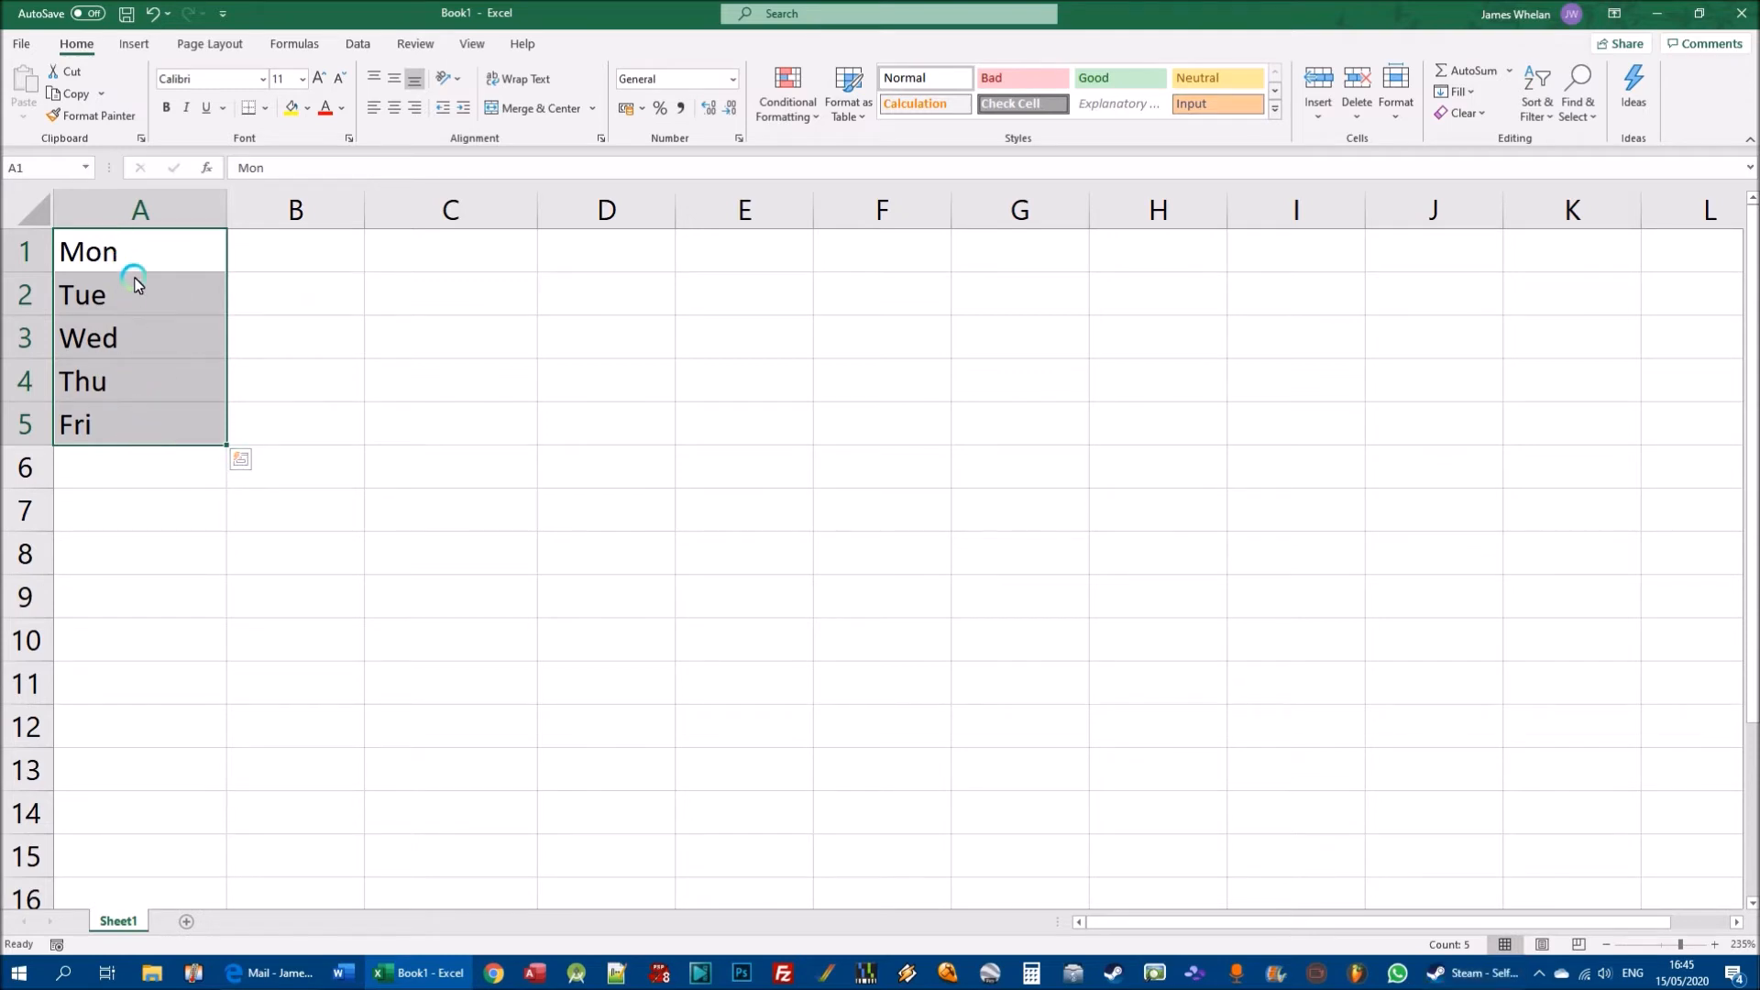
# Clear the abbreviated weekdays from A1:A5 and enter Jan in A1.
pyautogui.moveTo(135, 266); pyautogui.dragTo(124, 436)
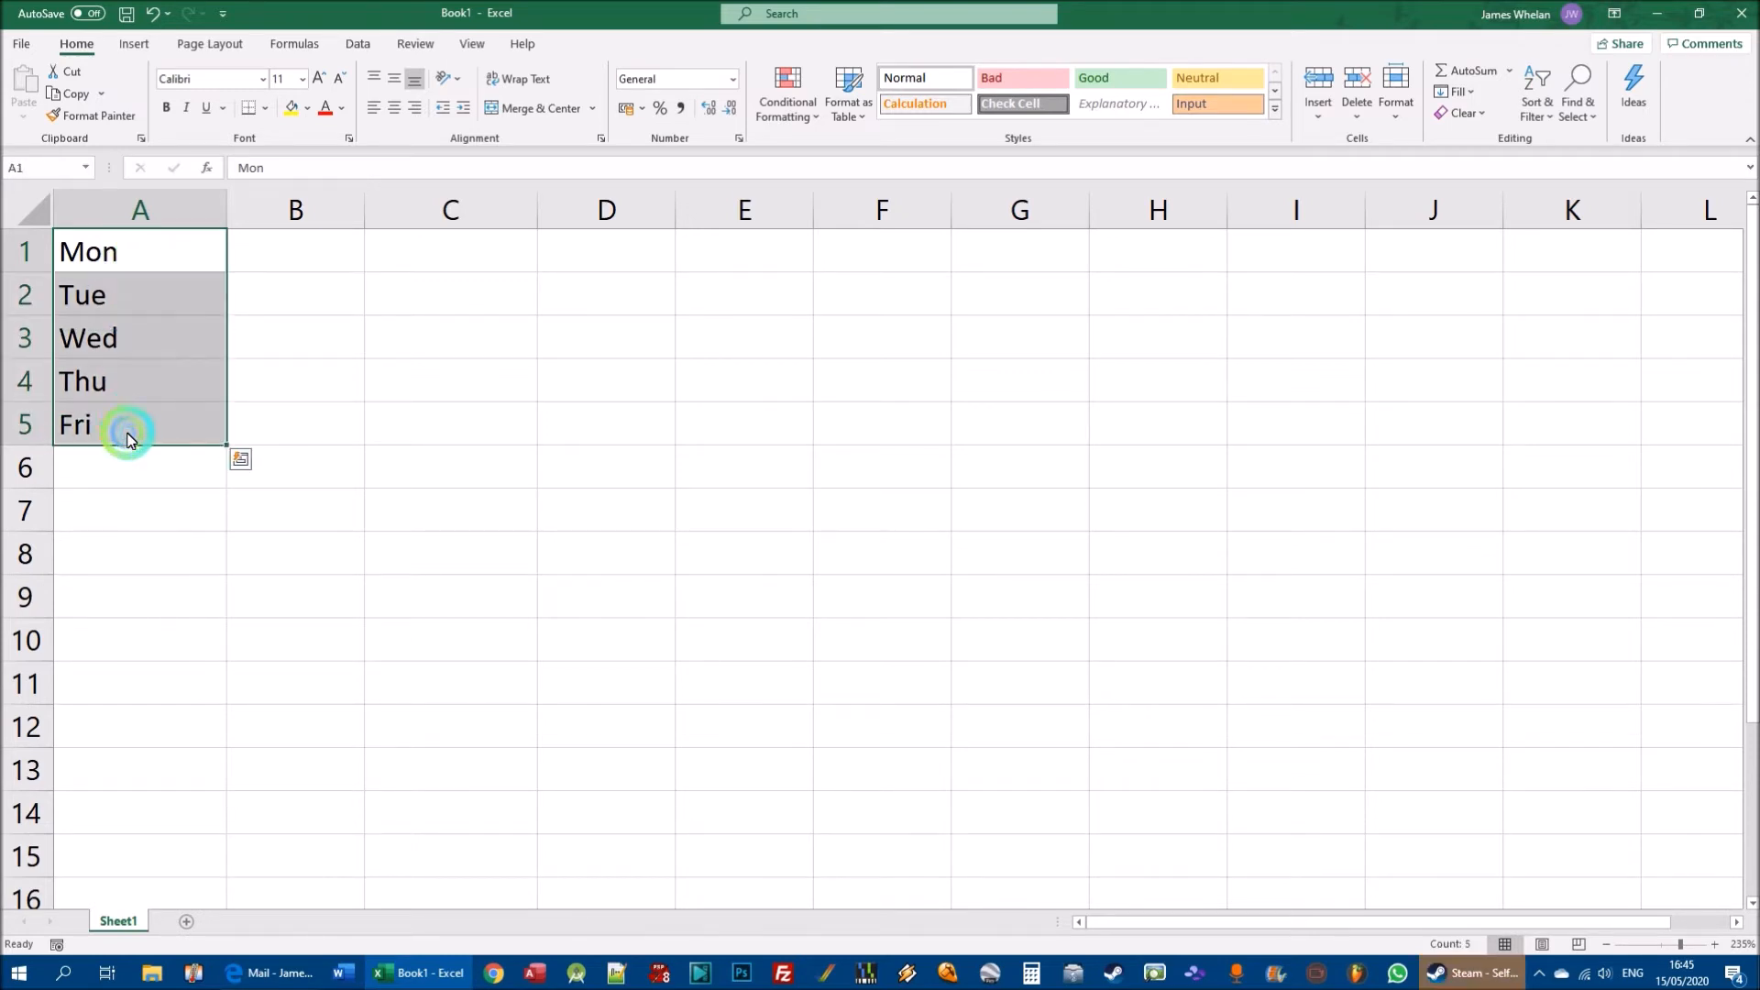
pyautogui.press('Delete')
pyautogui.write('Jan')
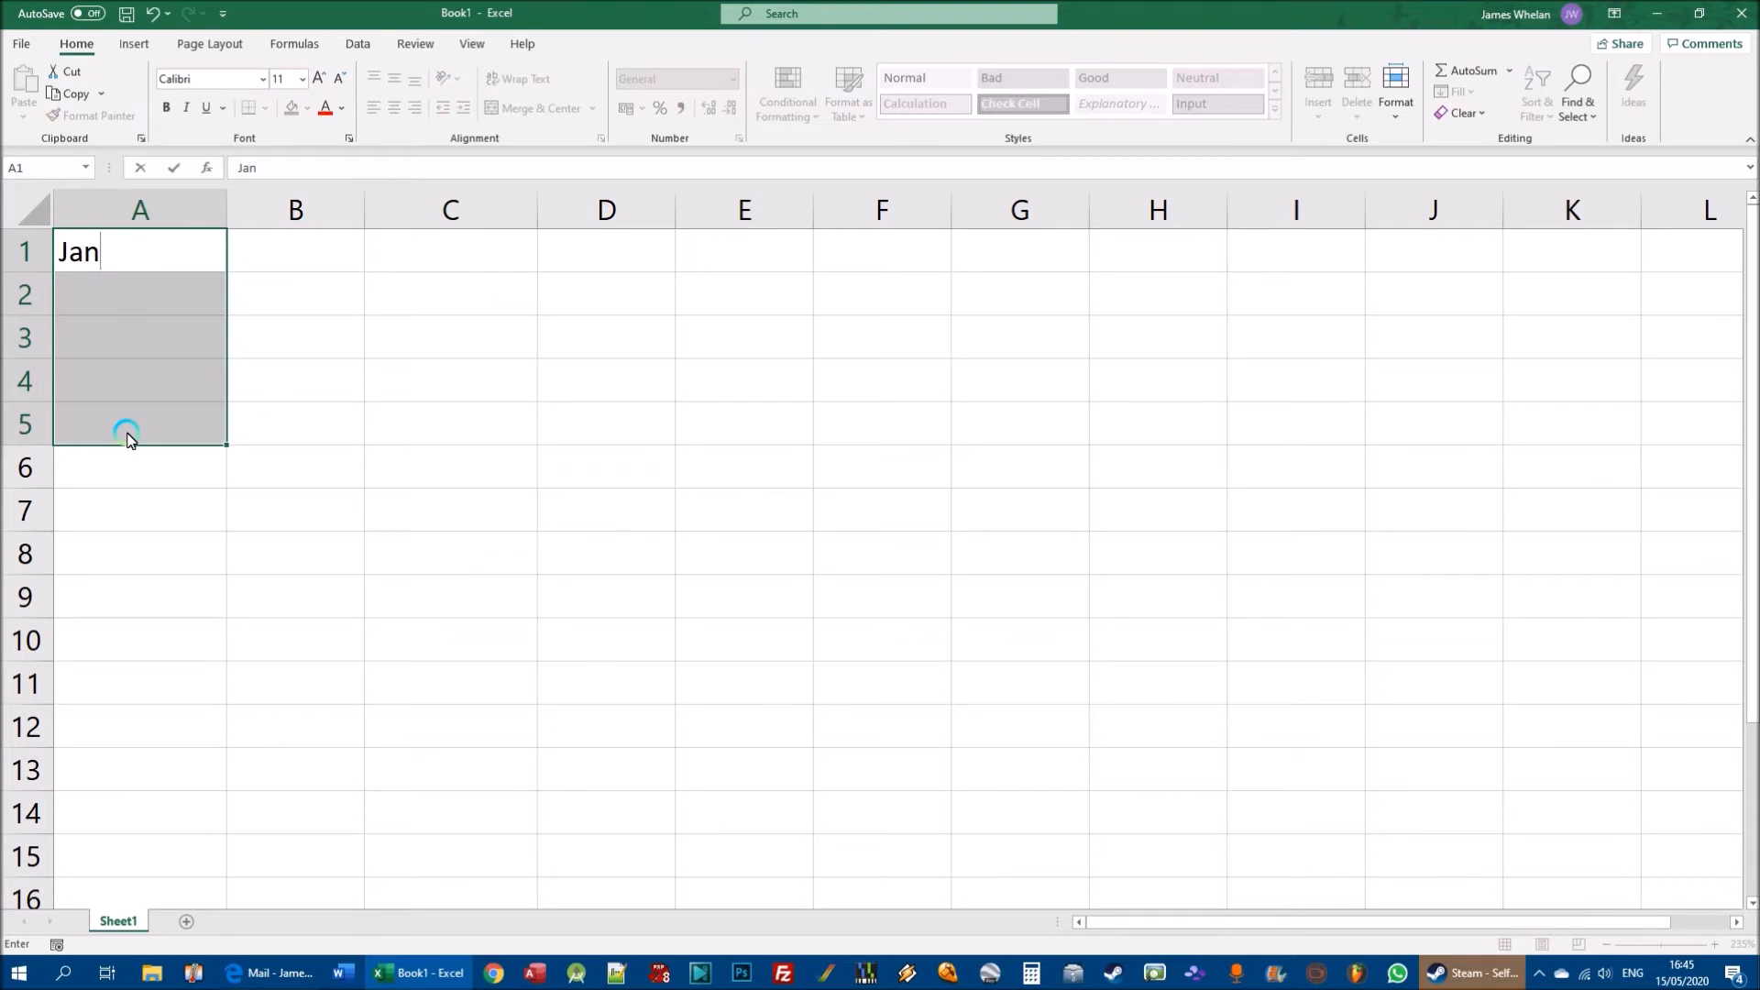
pyautogui.click(362, 390)
pyautogui.click(96, 261)
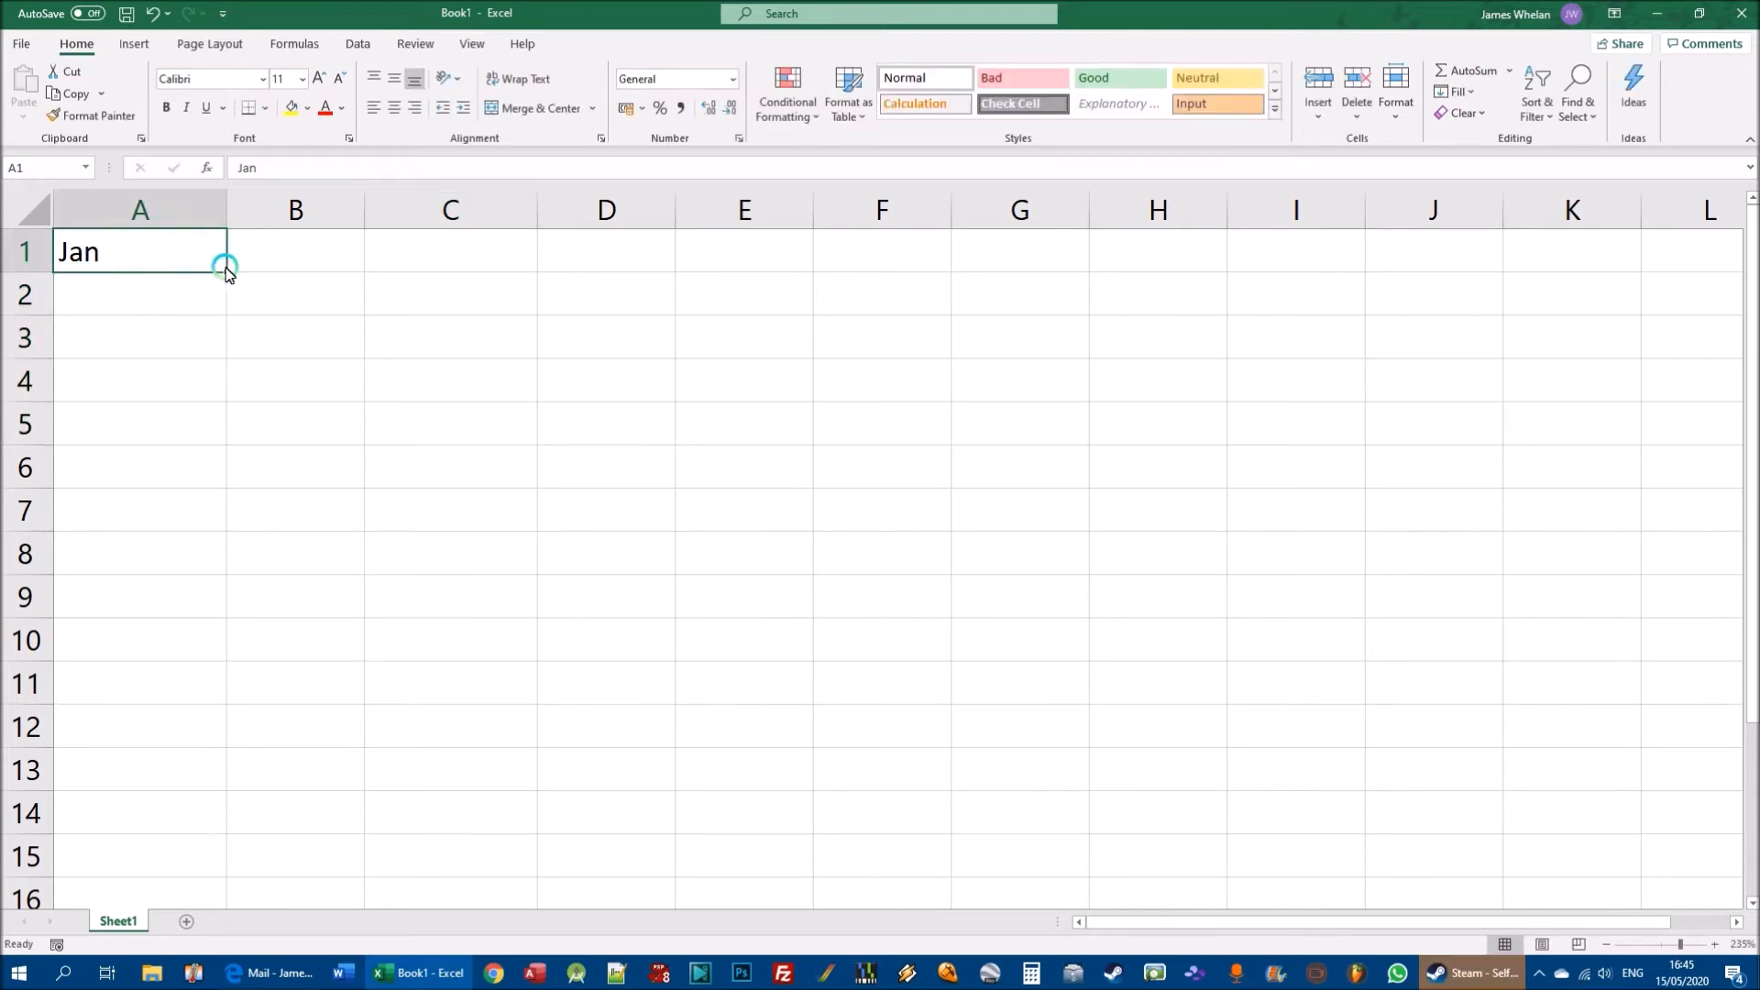
# Auto-fill the abbreviated months from Jan in A1 down column A to Dec in A12.
pyautogui.moveTo(229, 276); pyautogui.dragTo(180, 734)
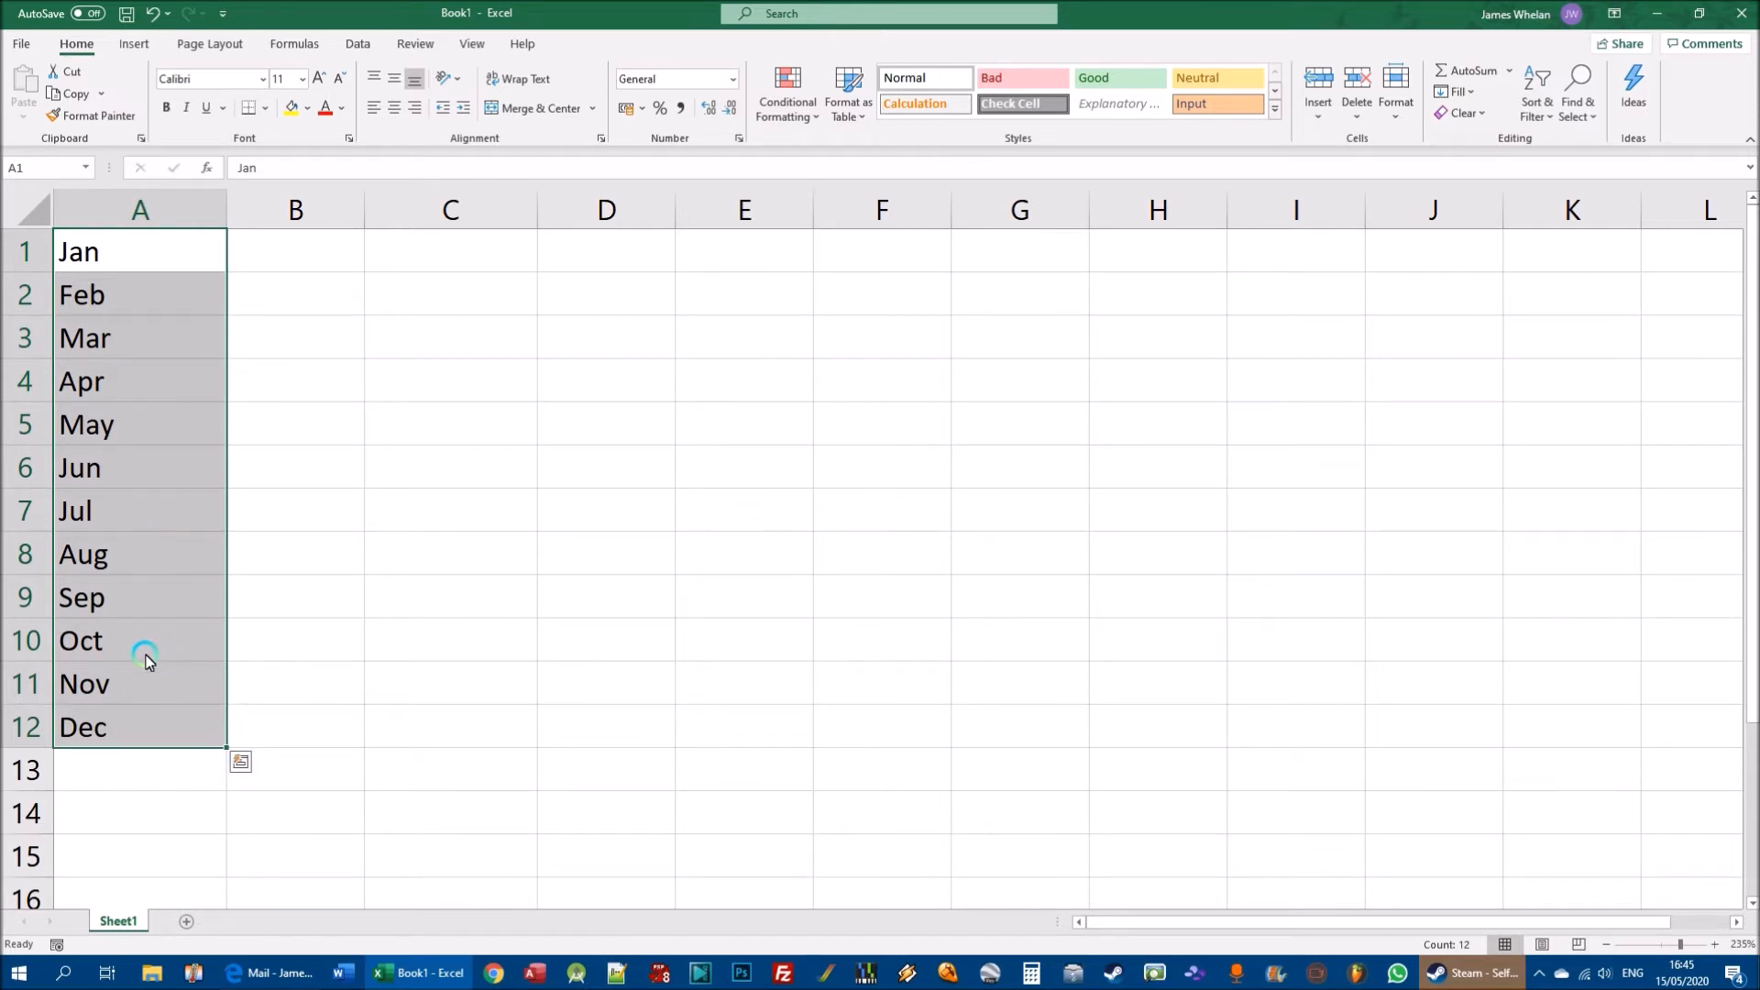
pyautogui.click(184, 341)
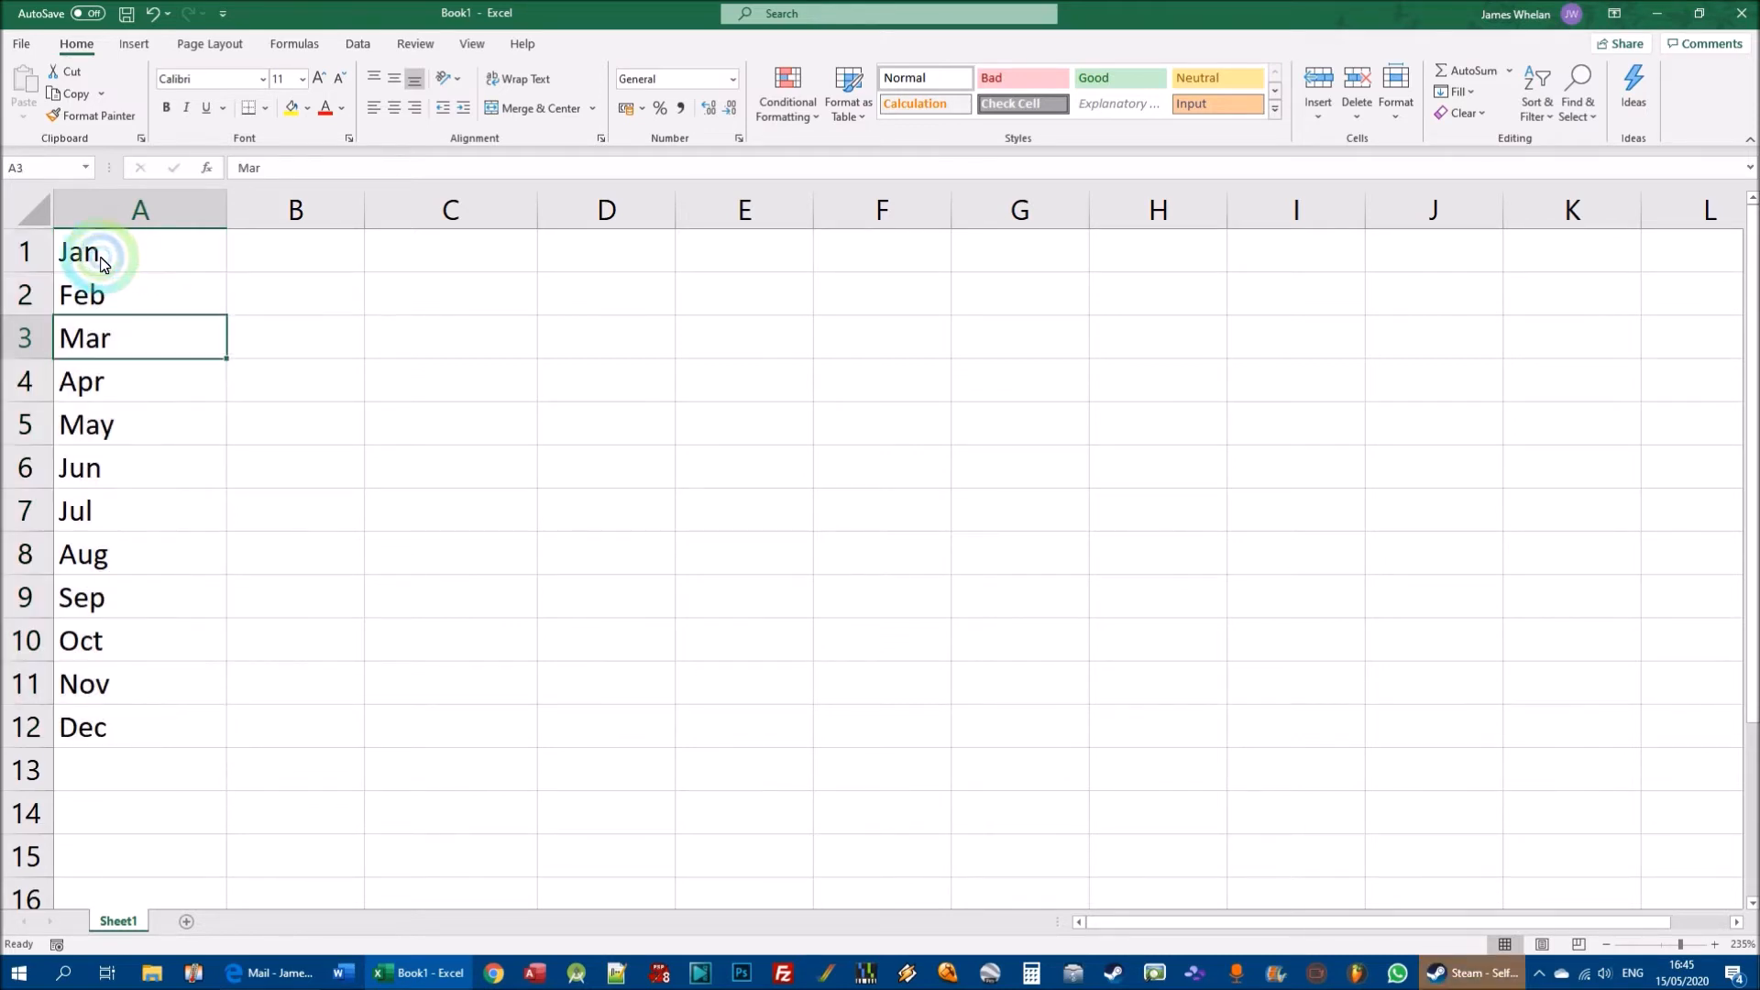
pyautogui.click(101, 261)
pyautogui.click(98, 255)
pyautogui.click(92, 257)
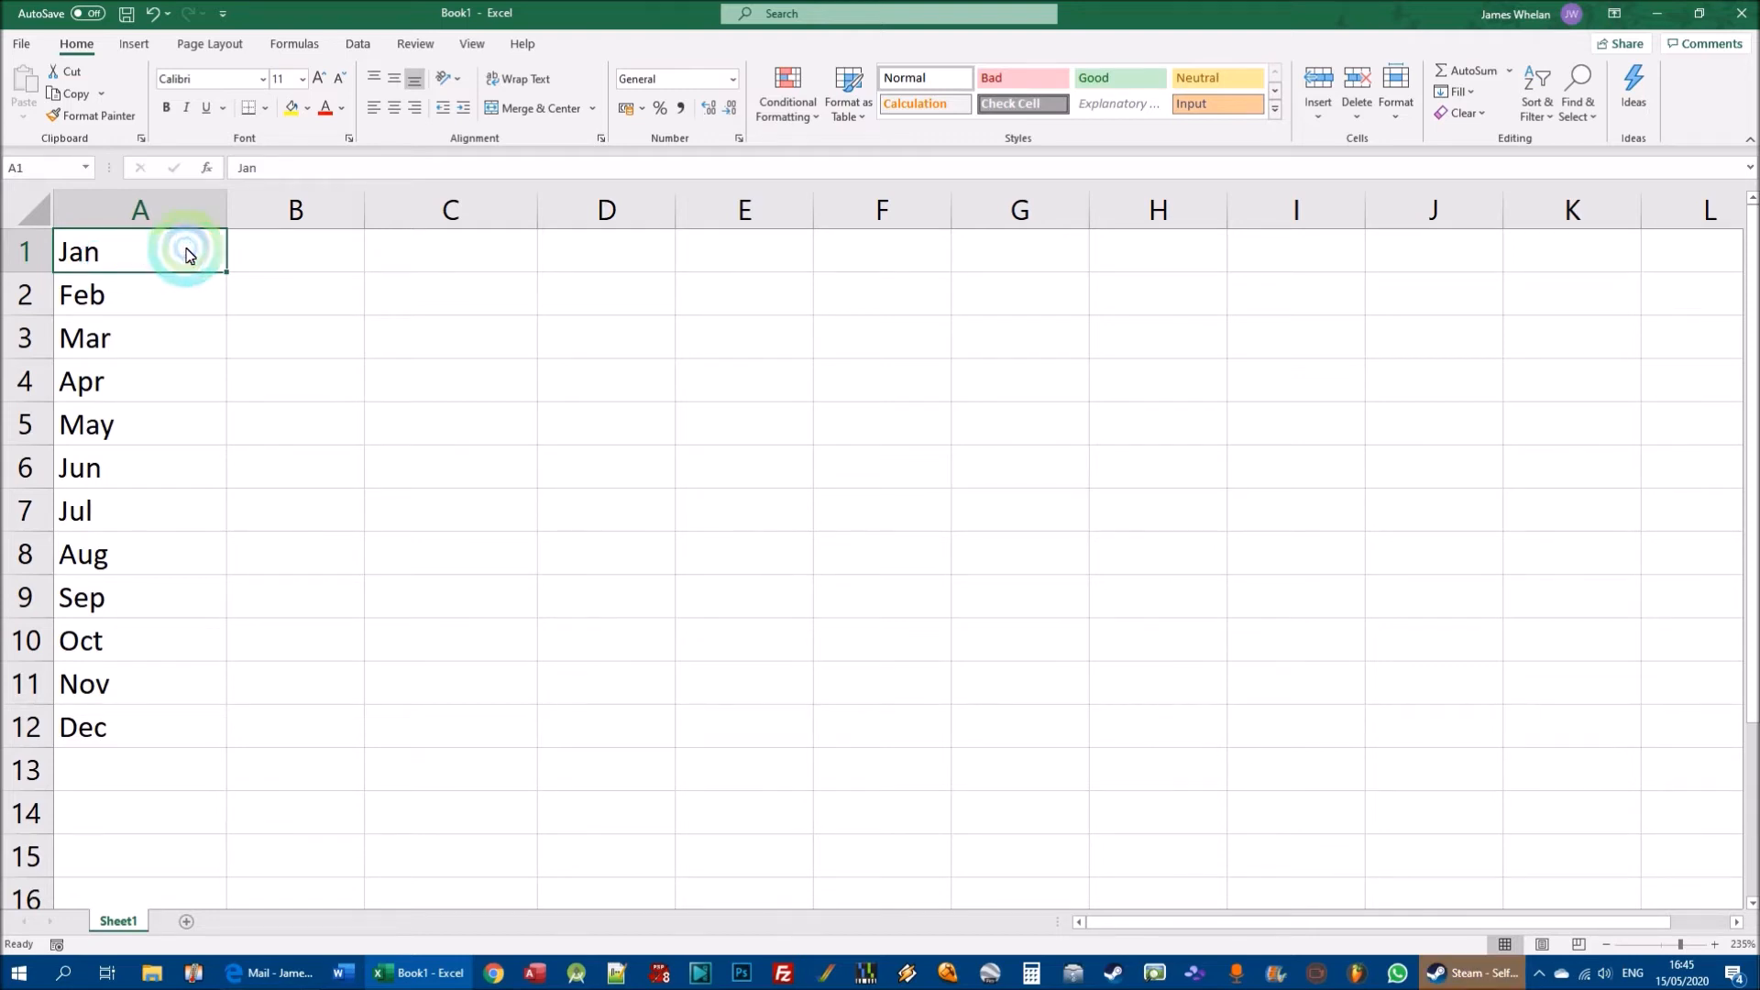
# Clear the abbreviated months from A1:A12 and enter Monday in A1.
pyautogui.moveTo(153, 244); pyautogui.dragTo(138, 727)
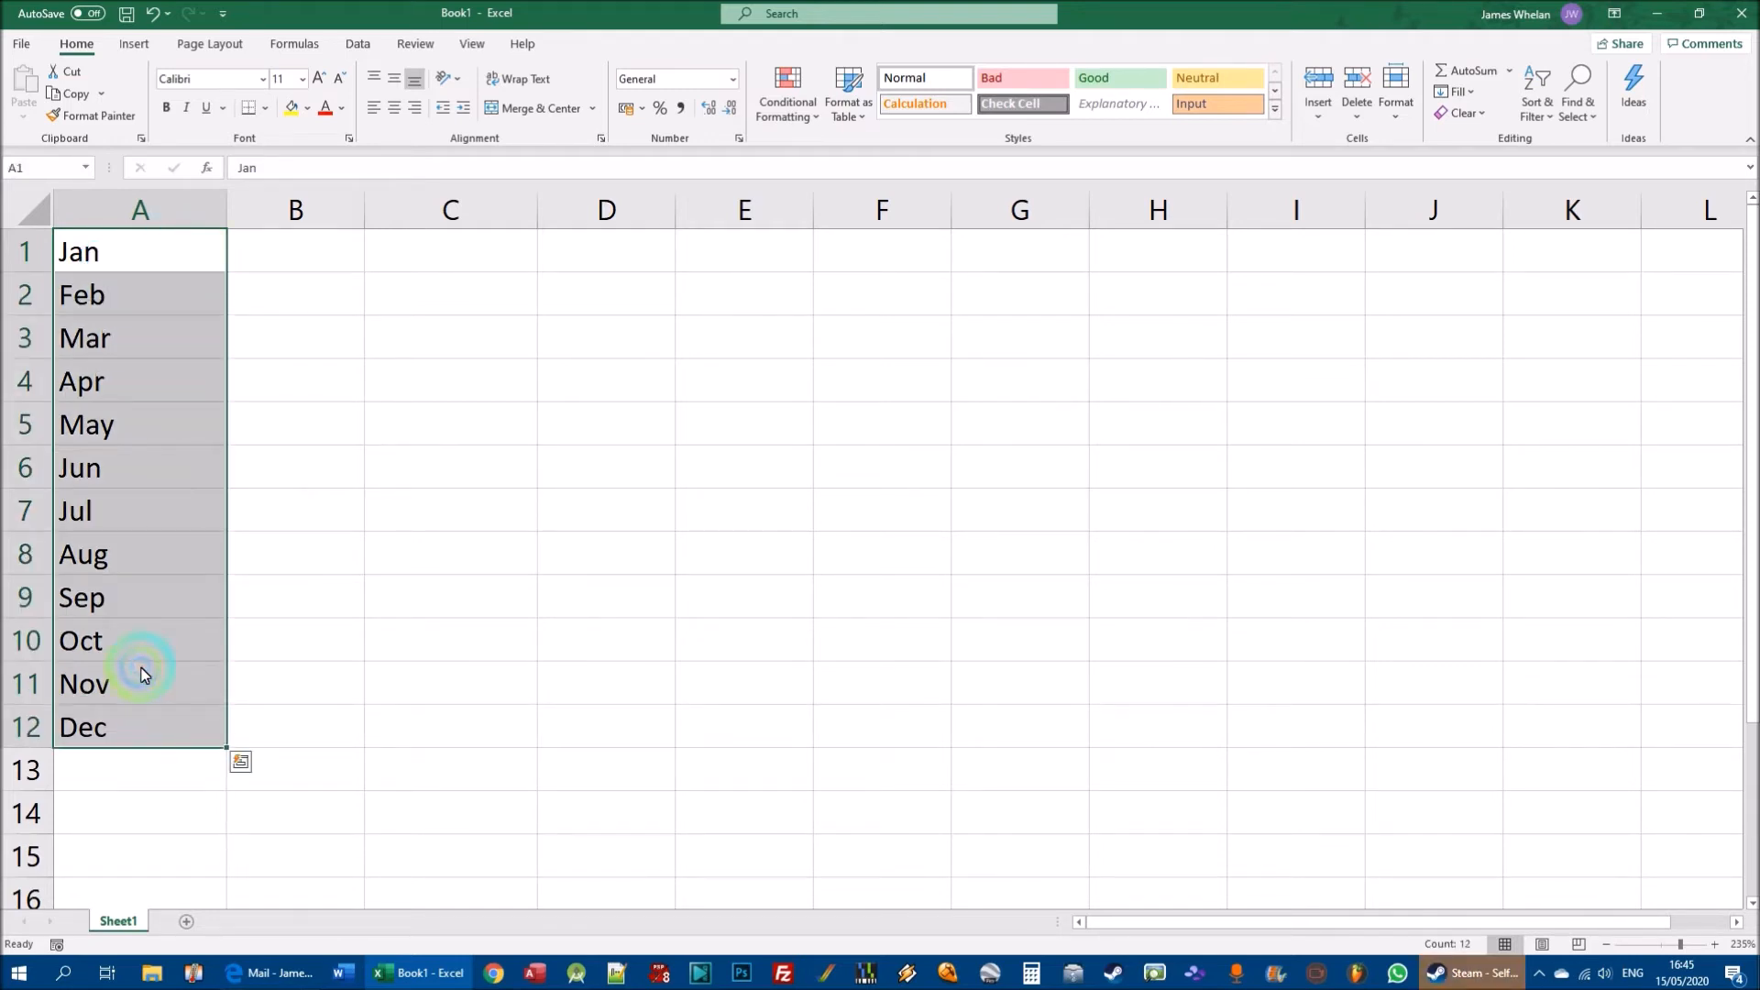
pyautogui.press('Delete')
pyautogui.click(145, 250)
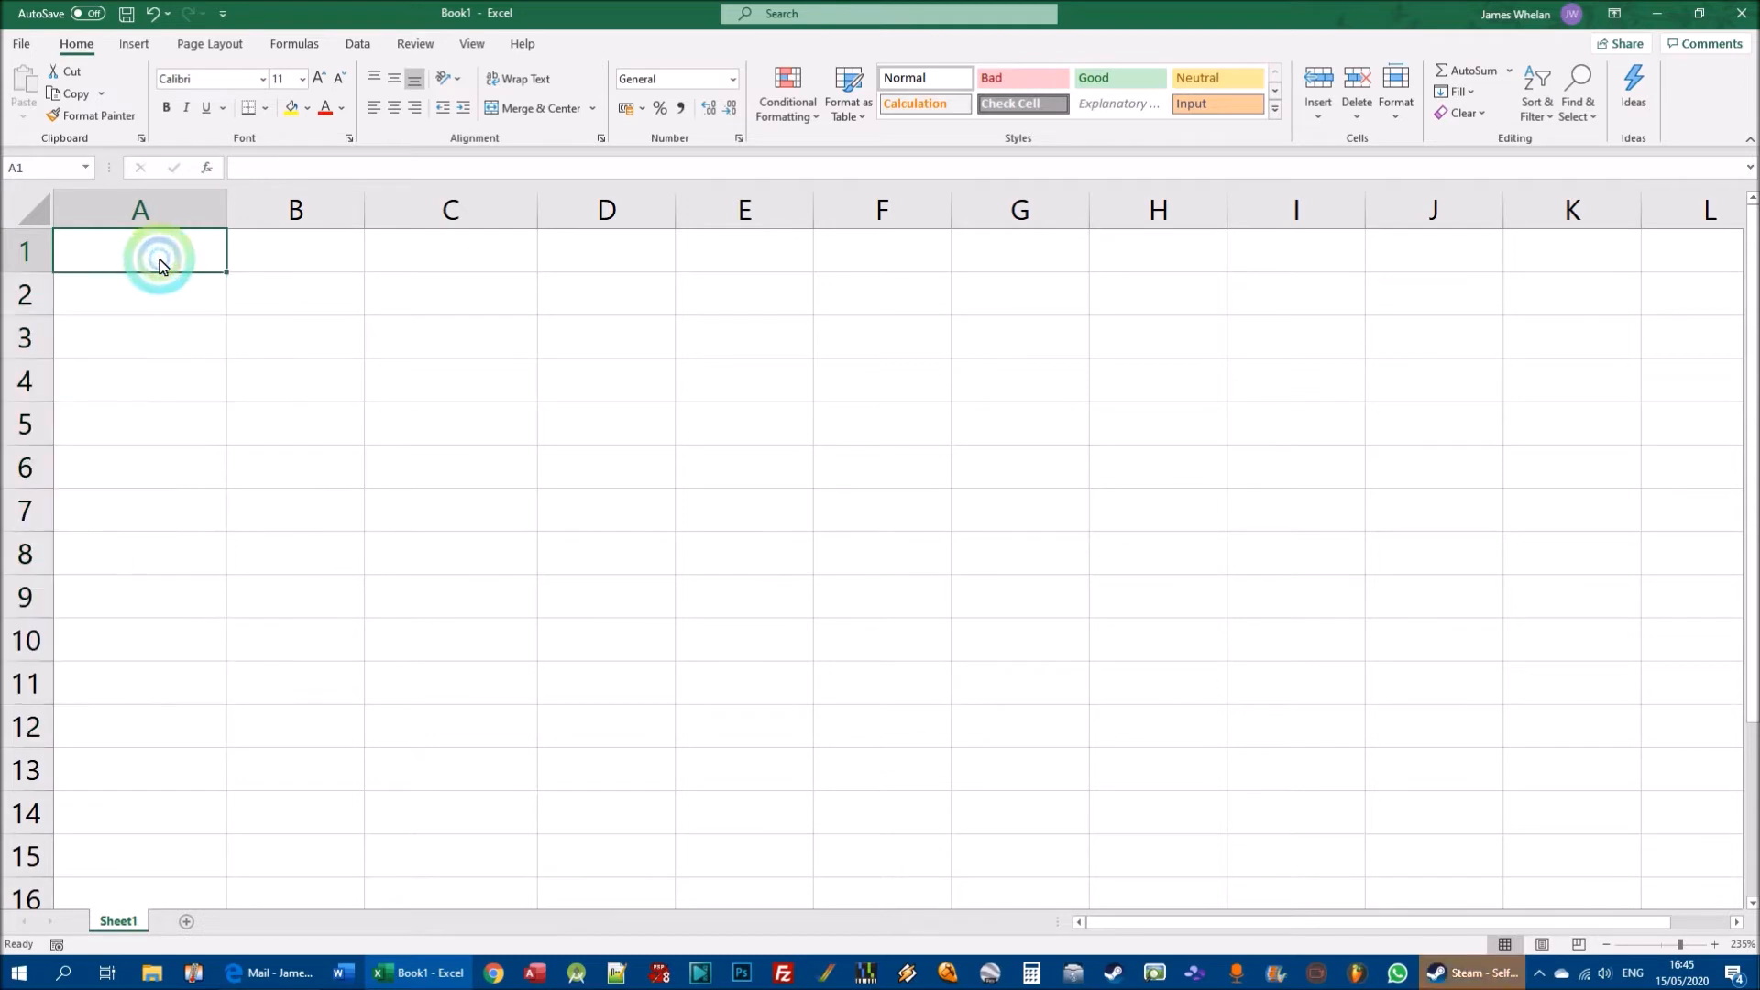
pyautogui.write('Monday')
pyautogui.press('Return')
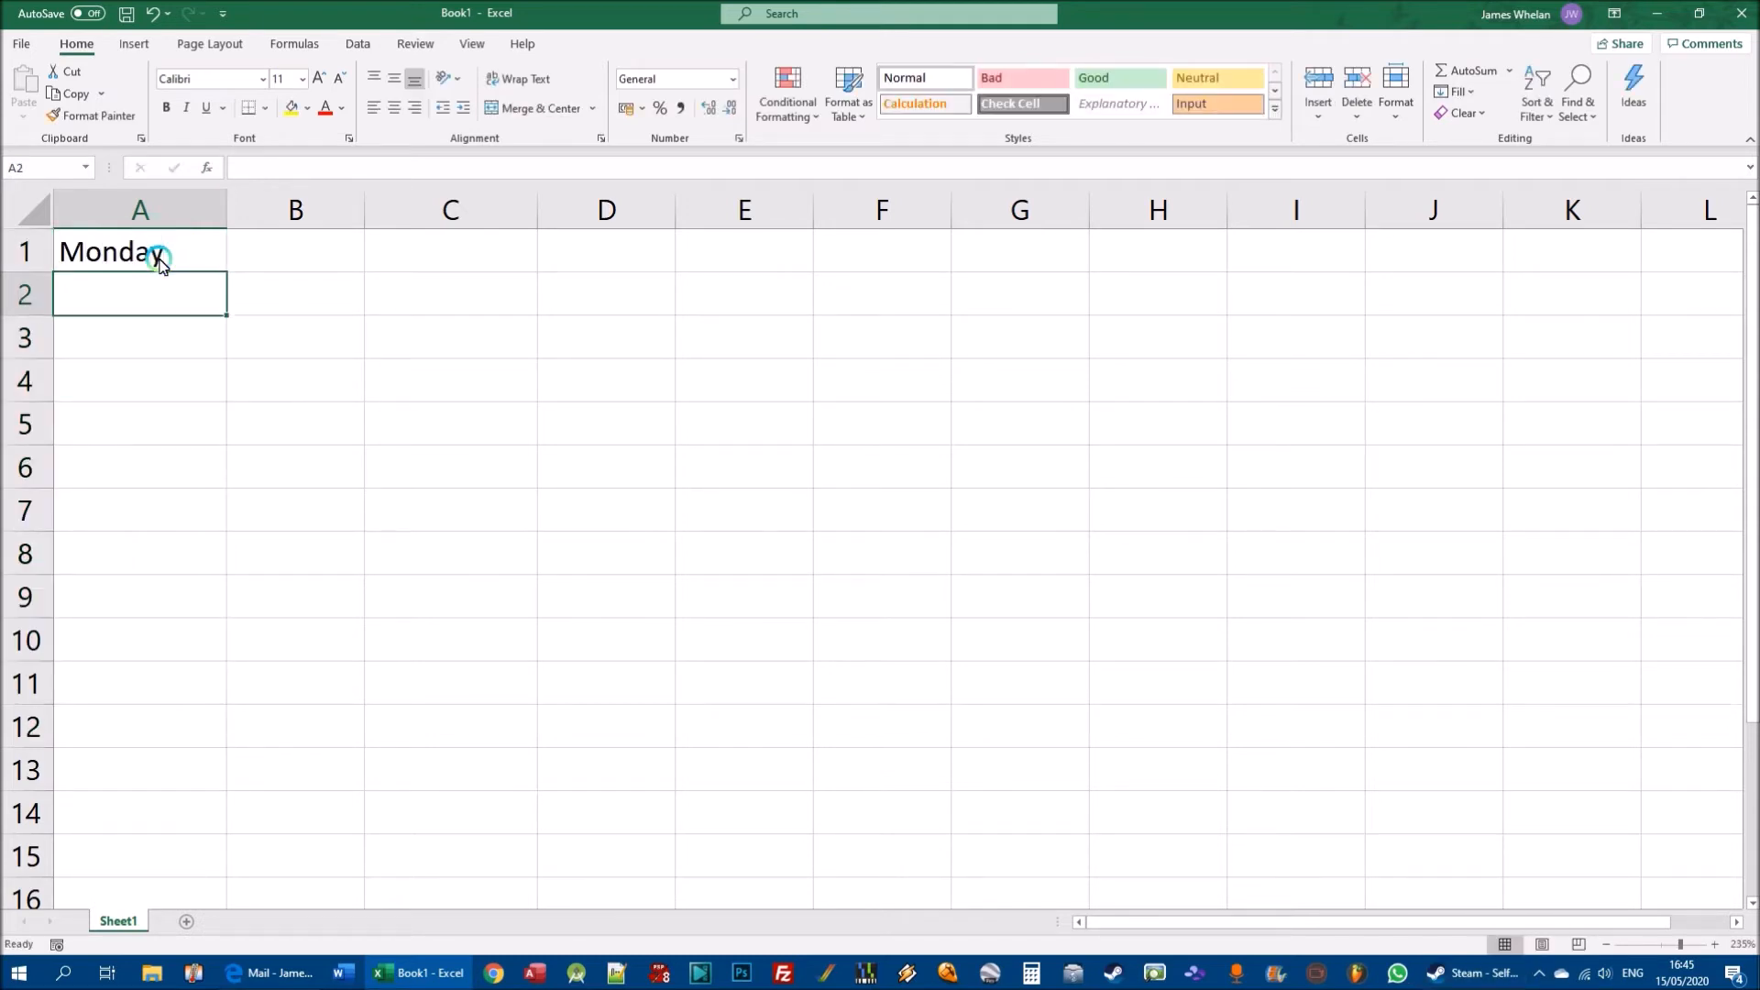
# Auto-fill the weekdays from Monday in A1 down to Wednesday in A3.
pyautogui.click(156, 257)
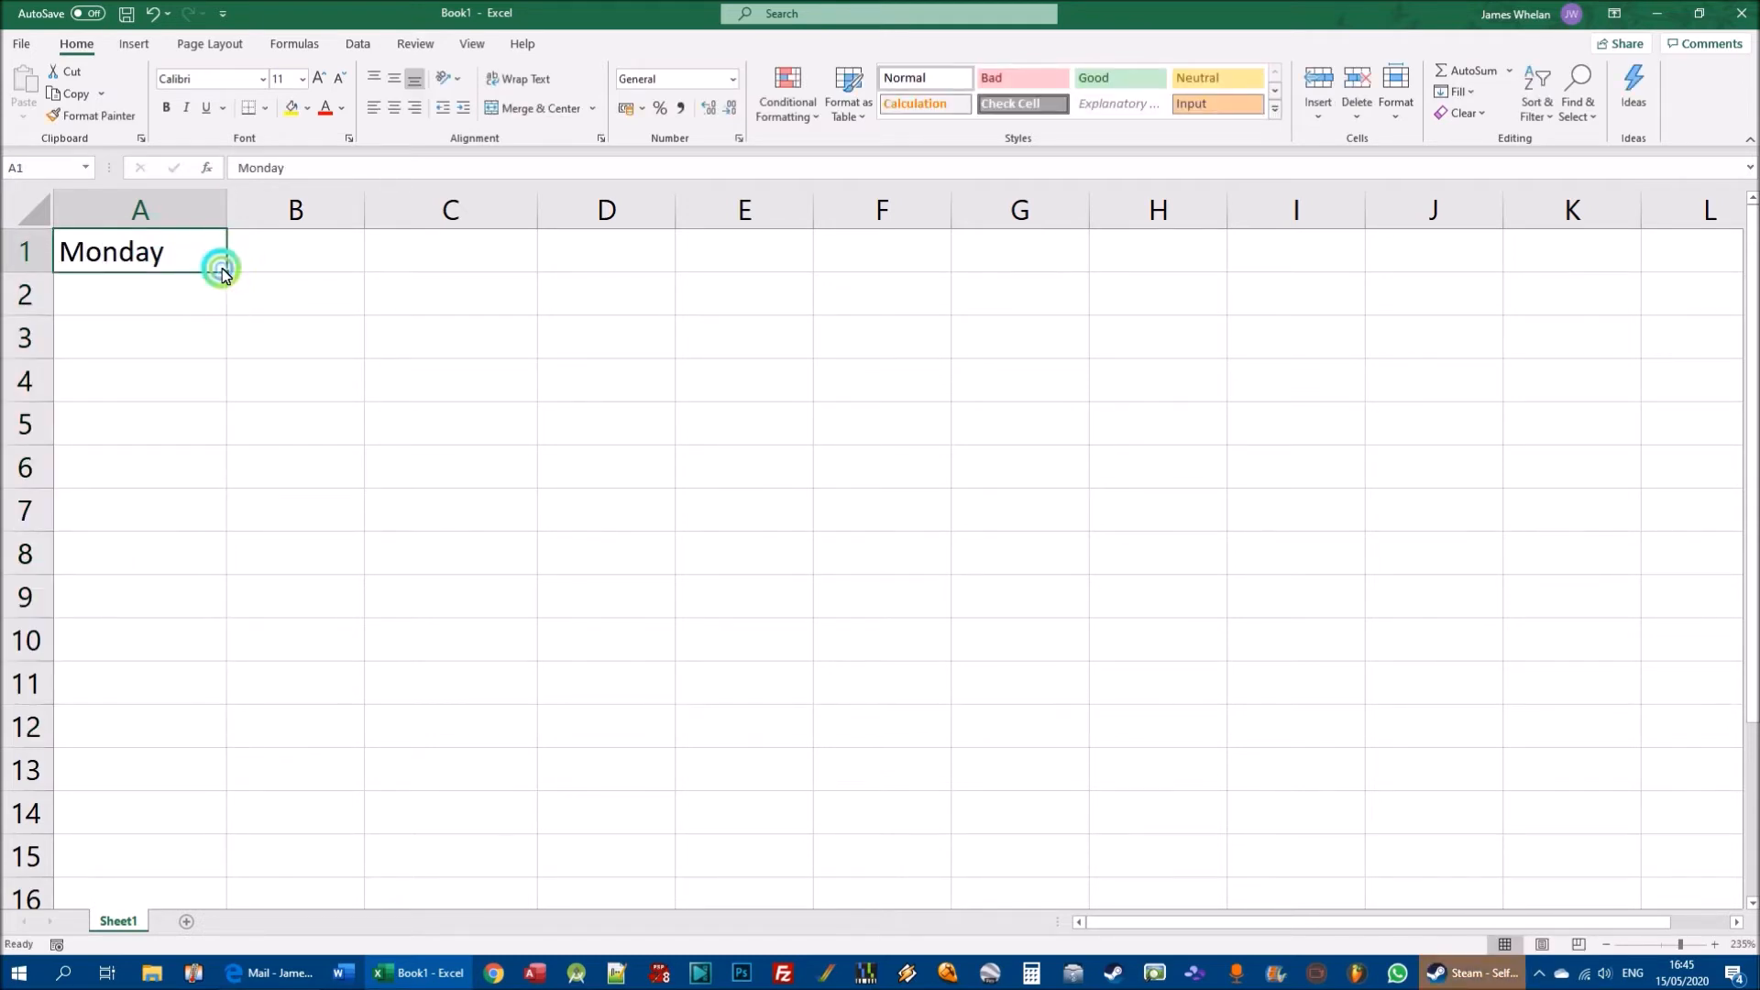
pyautogui.moveTo(227, 271); pyautogui.dragTo(217, 375)
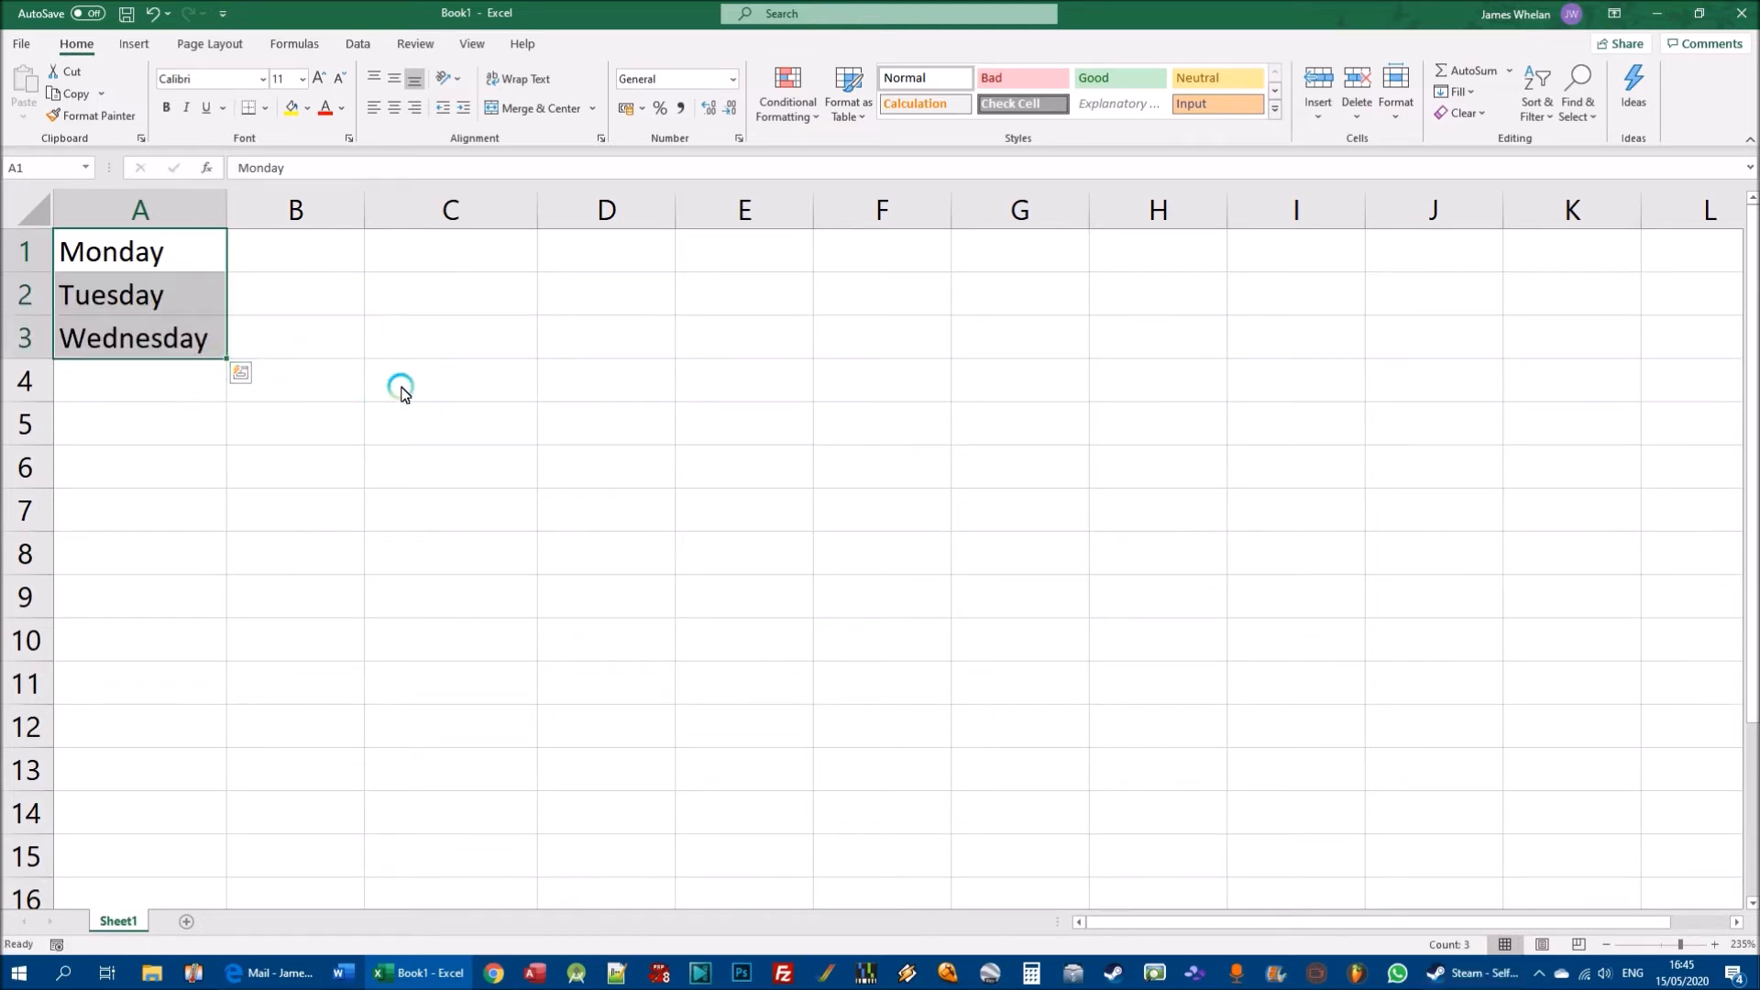
pyautogui.click(560, 381)
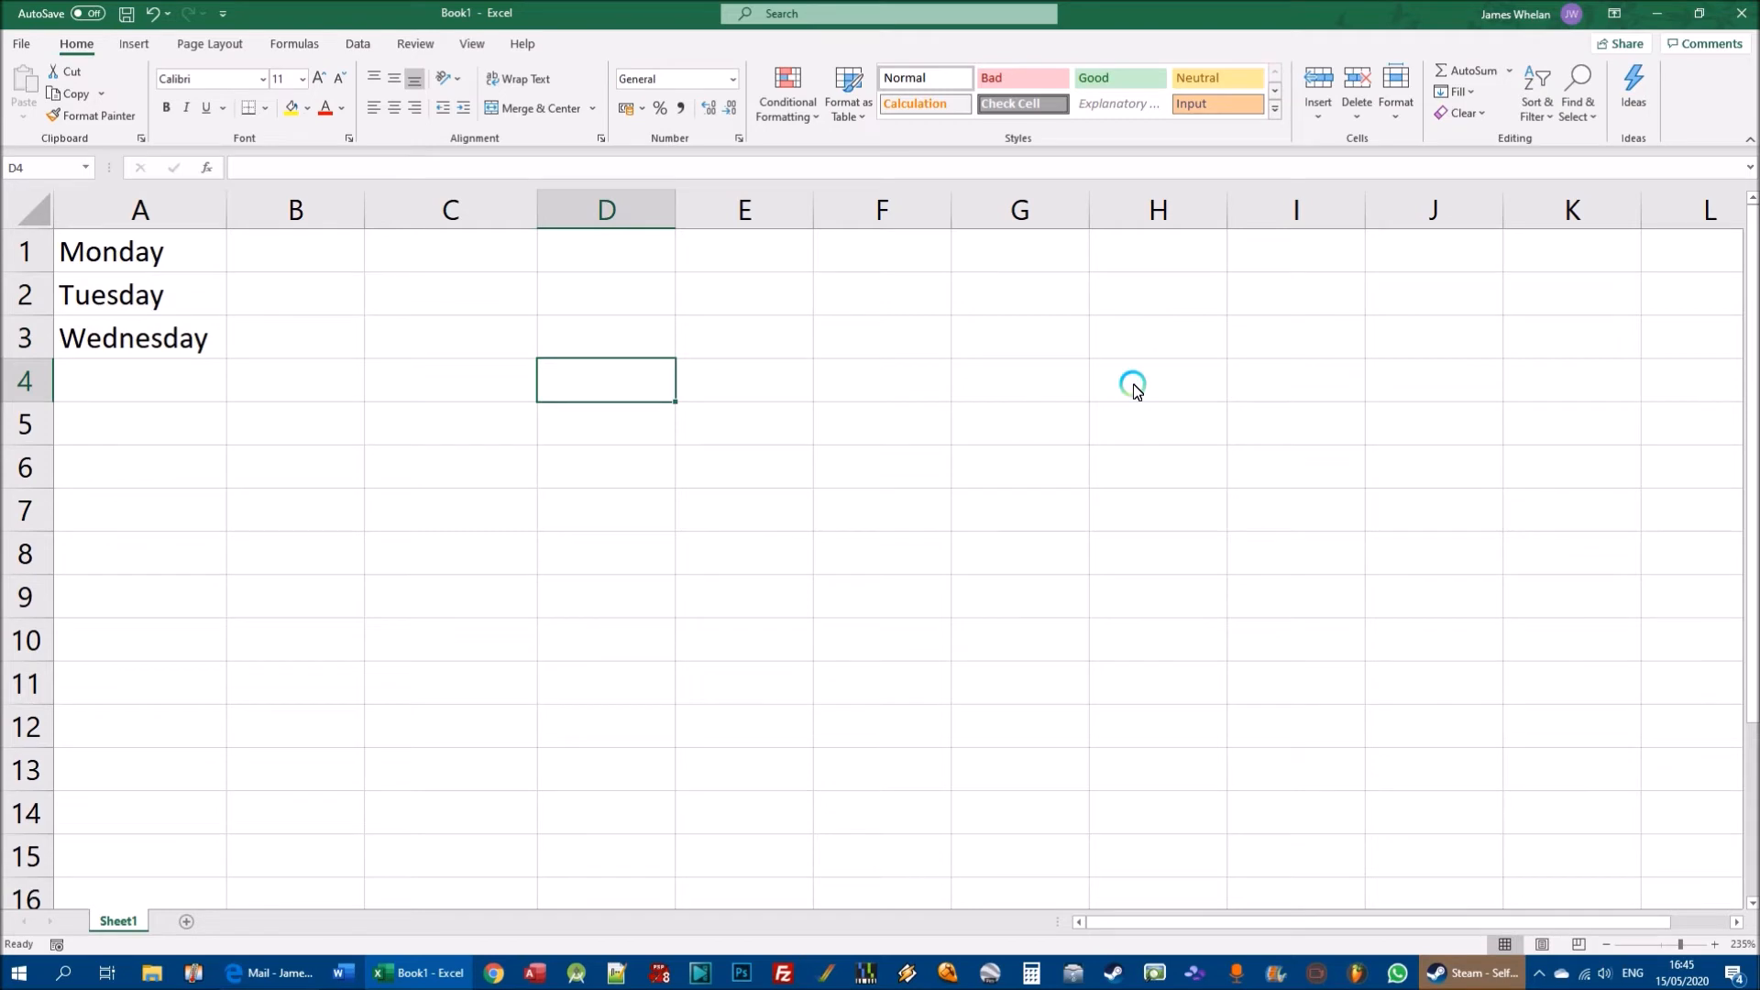
# Try extending the weekdays from Wednesday in A3 down to Sunday in A7, undoing the fill each time.
pyautogui.click(142, 341)
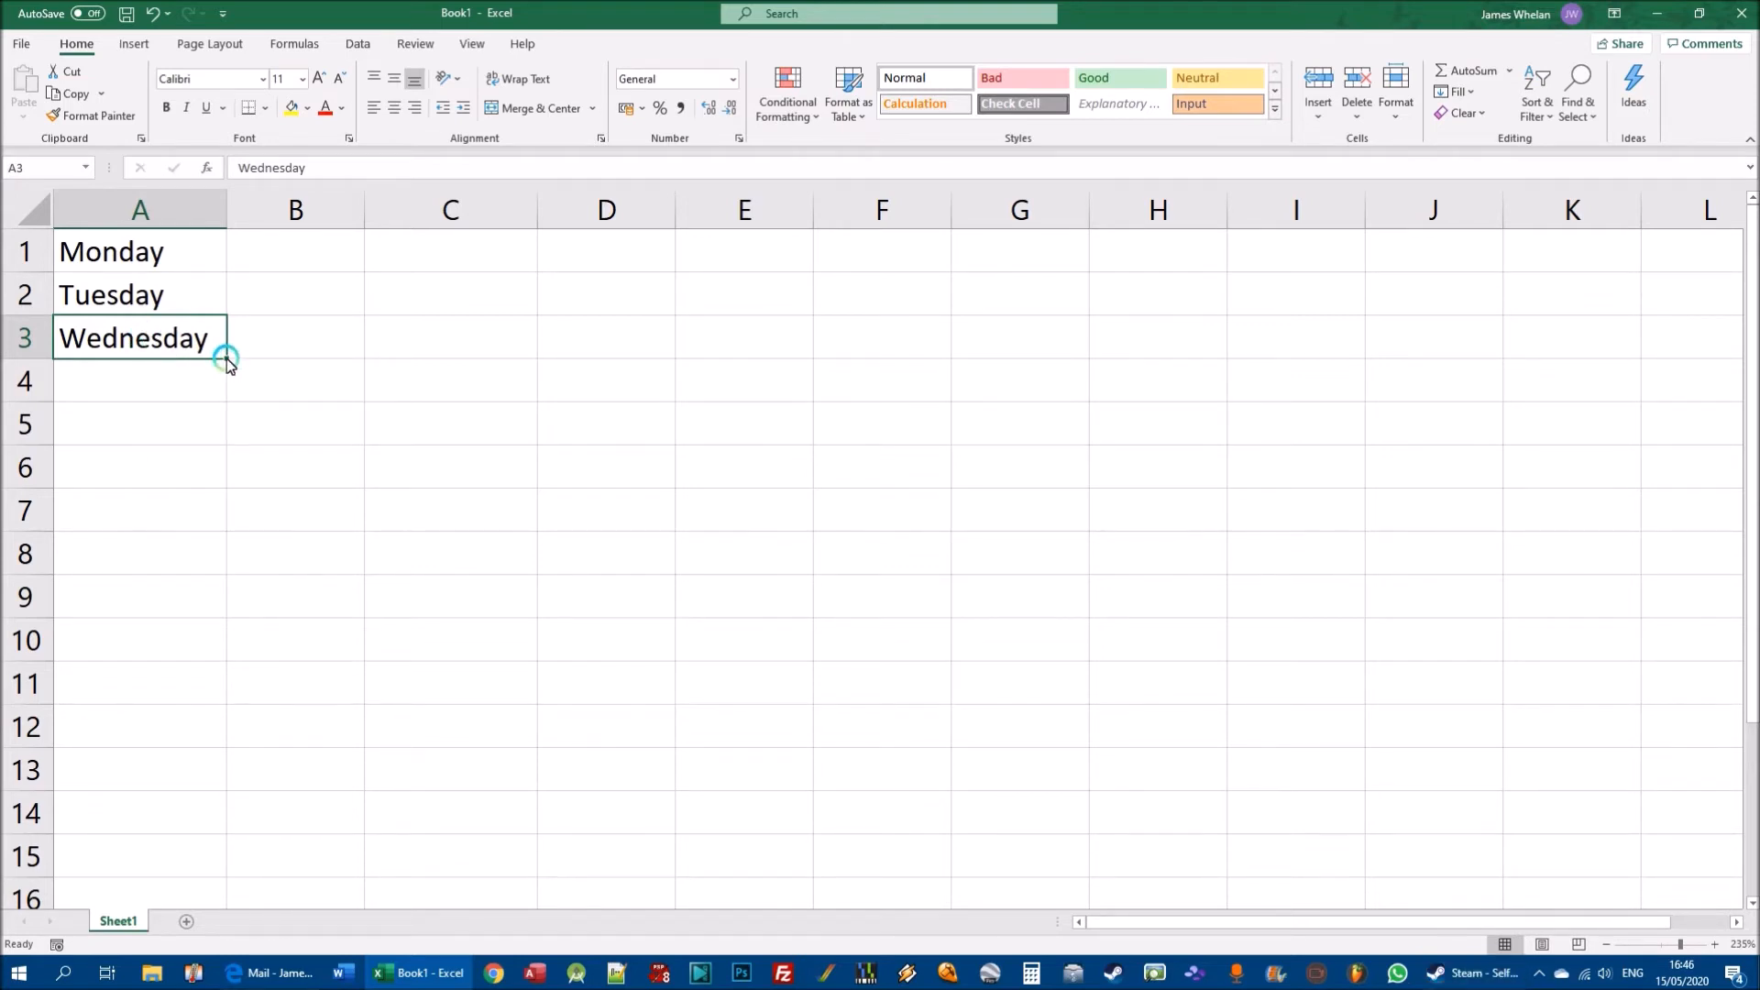
pyautogui.moveTo(226, 358); pyautogui.dragTo(208, 524)
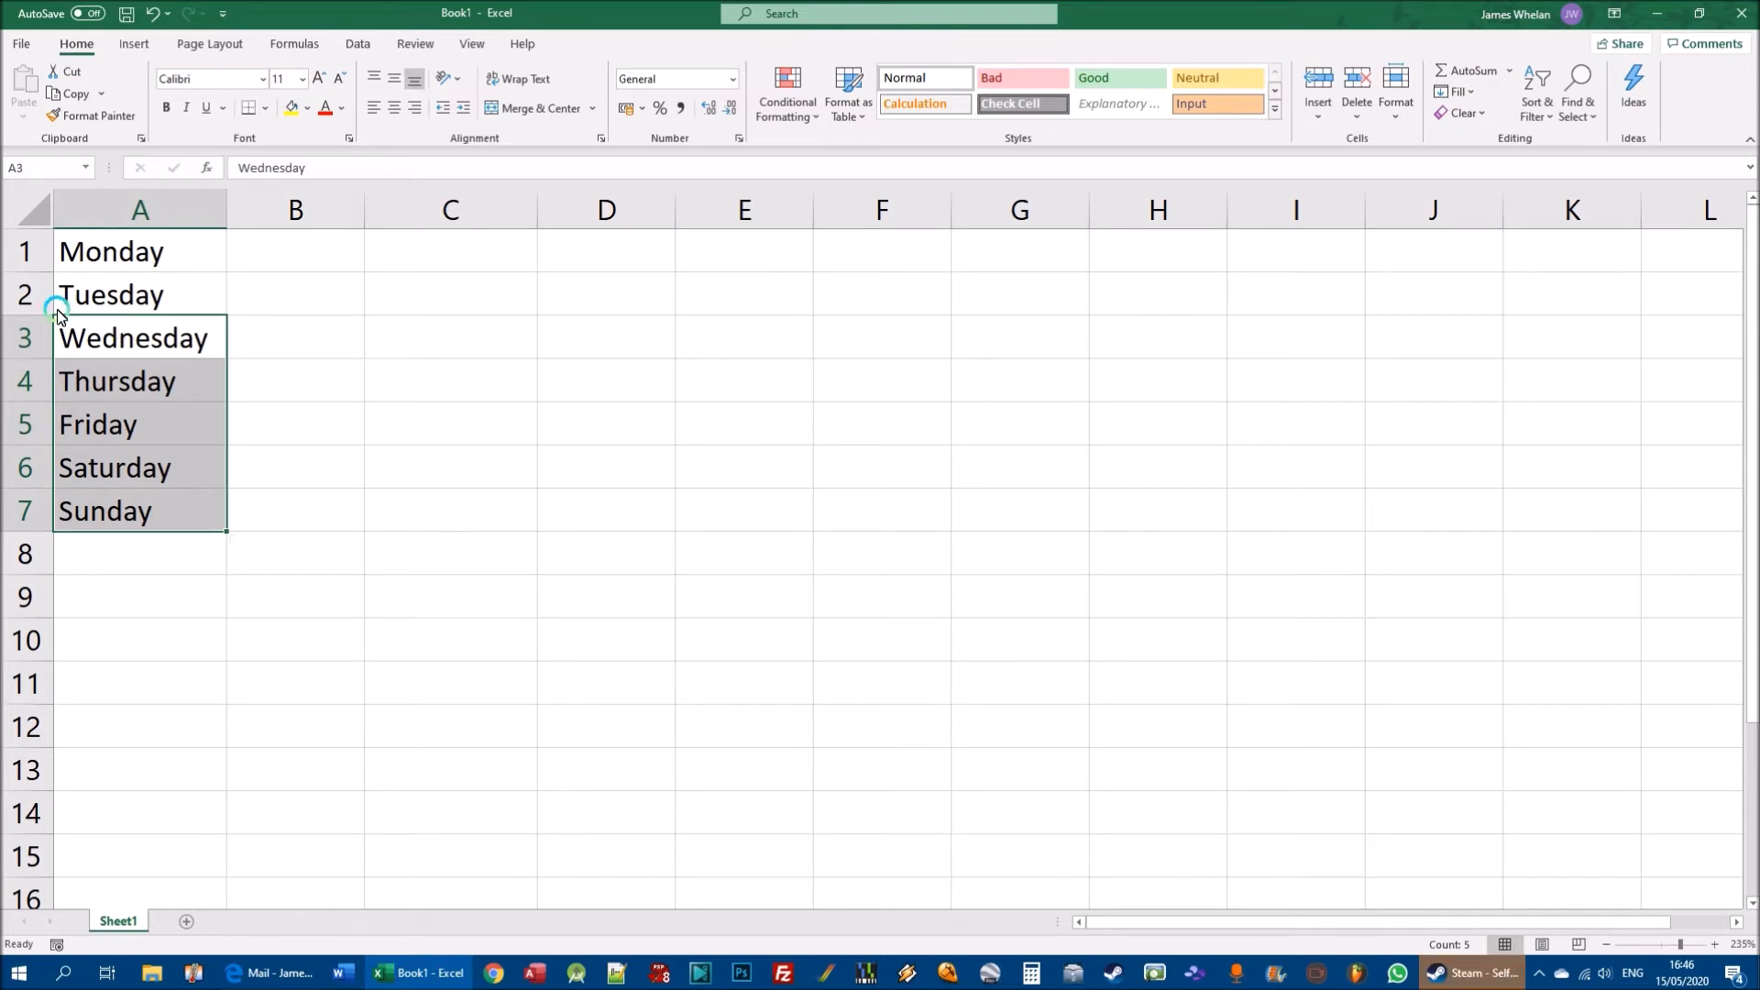
pyautogui.hotkey('ctrl', 'z')
pyautogui.click(168, 338)
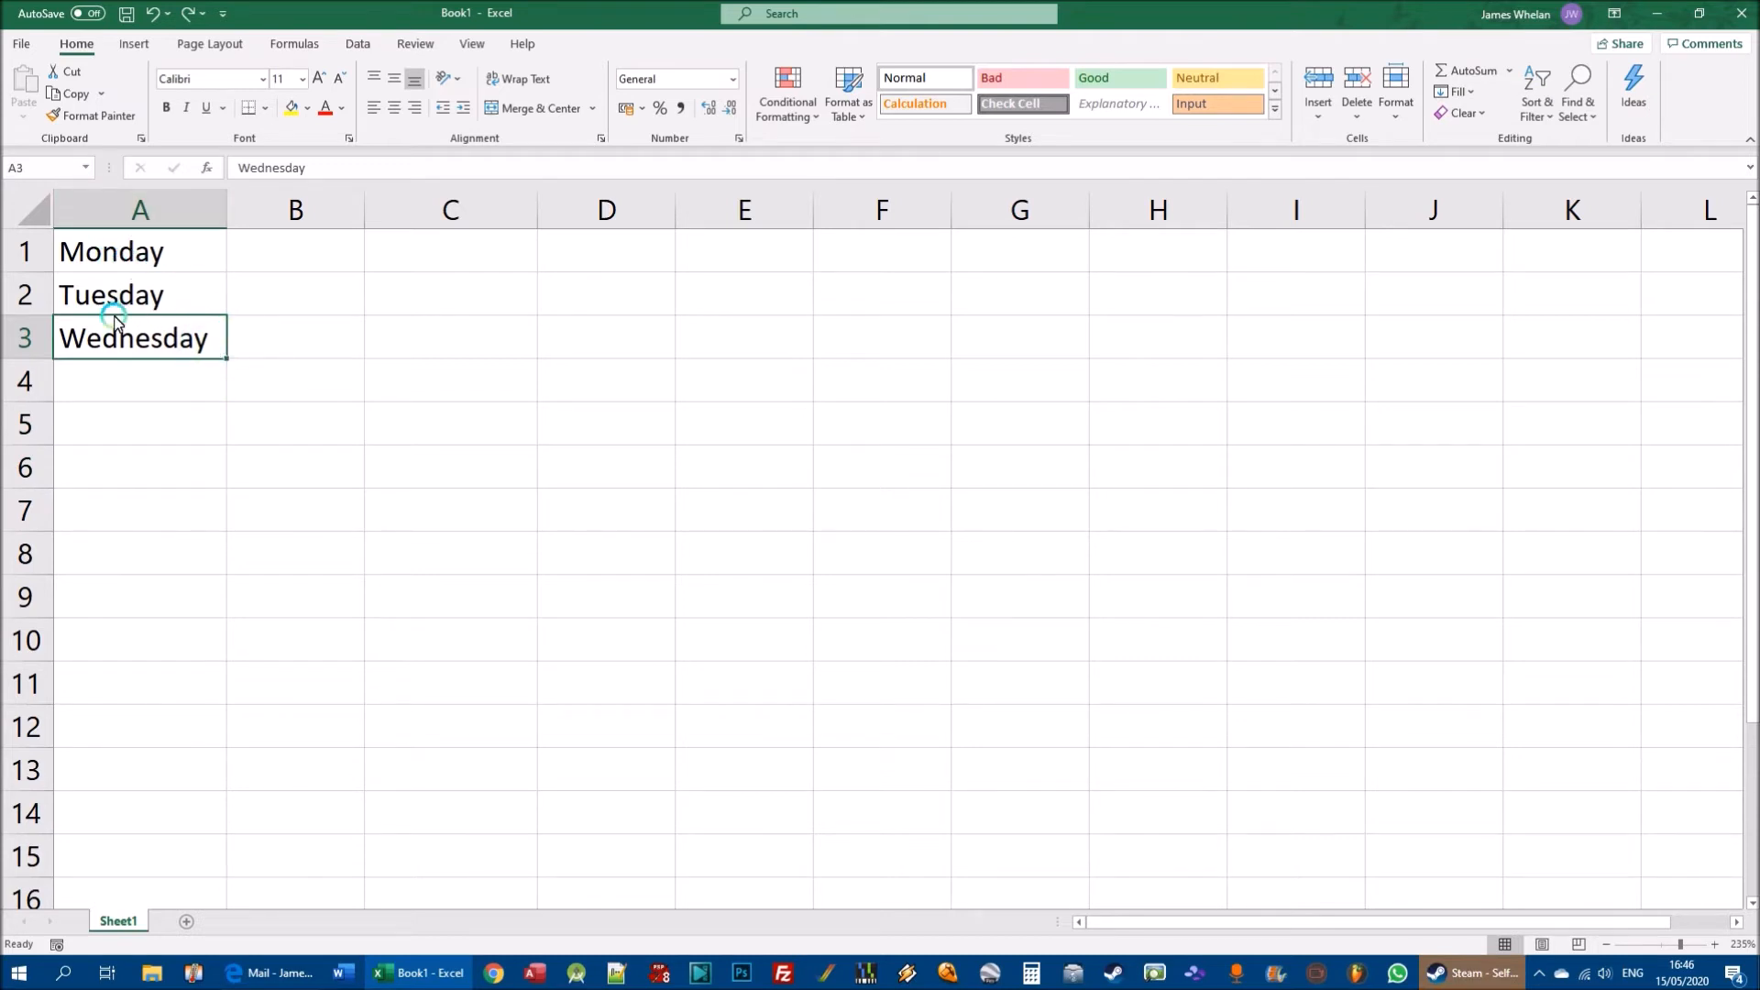
pyautogui.moveTo(223, 353); pyautogui.dragTo(224, 521)
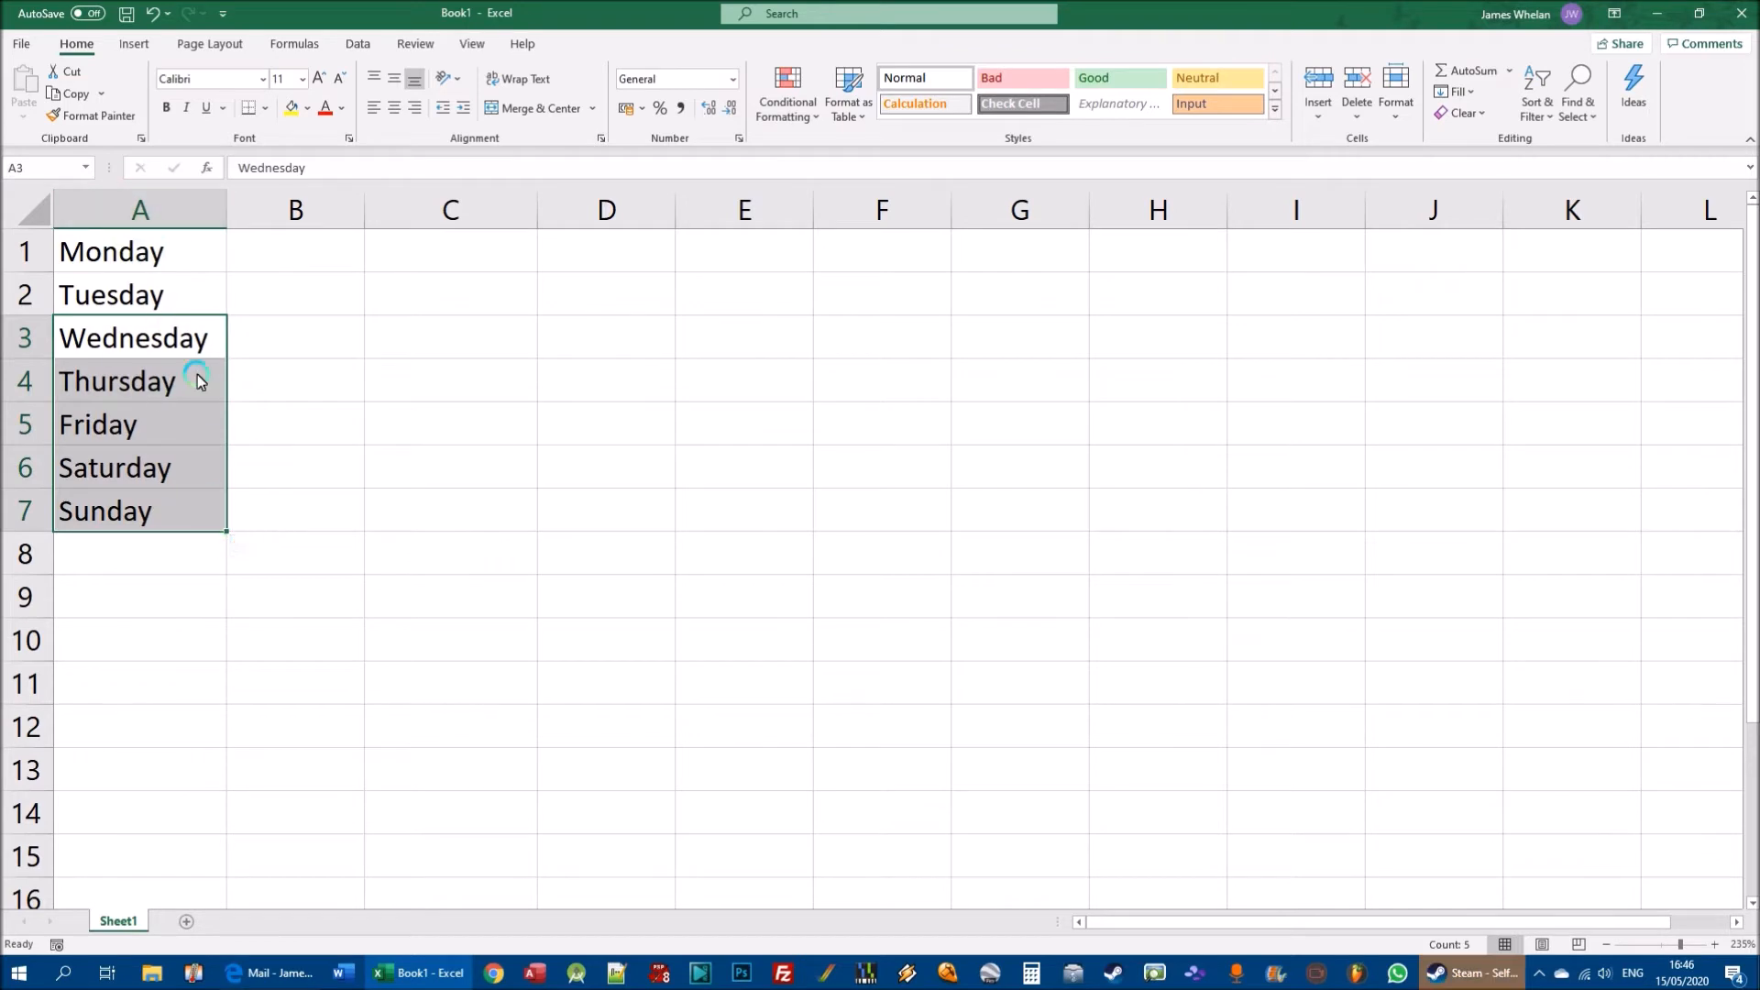
pyautogui.hotkey('ctrl', 'z')
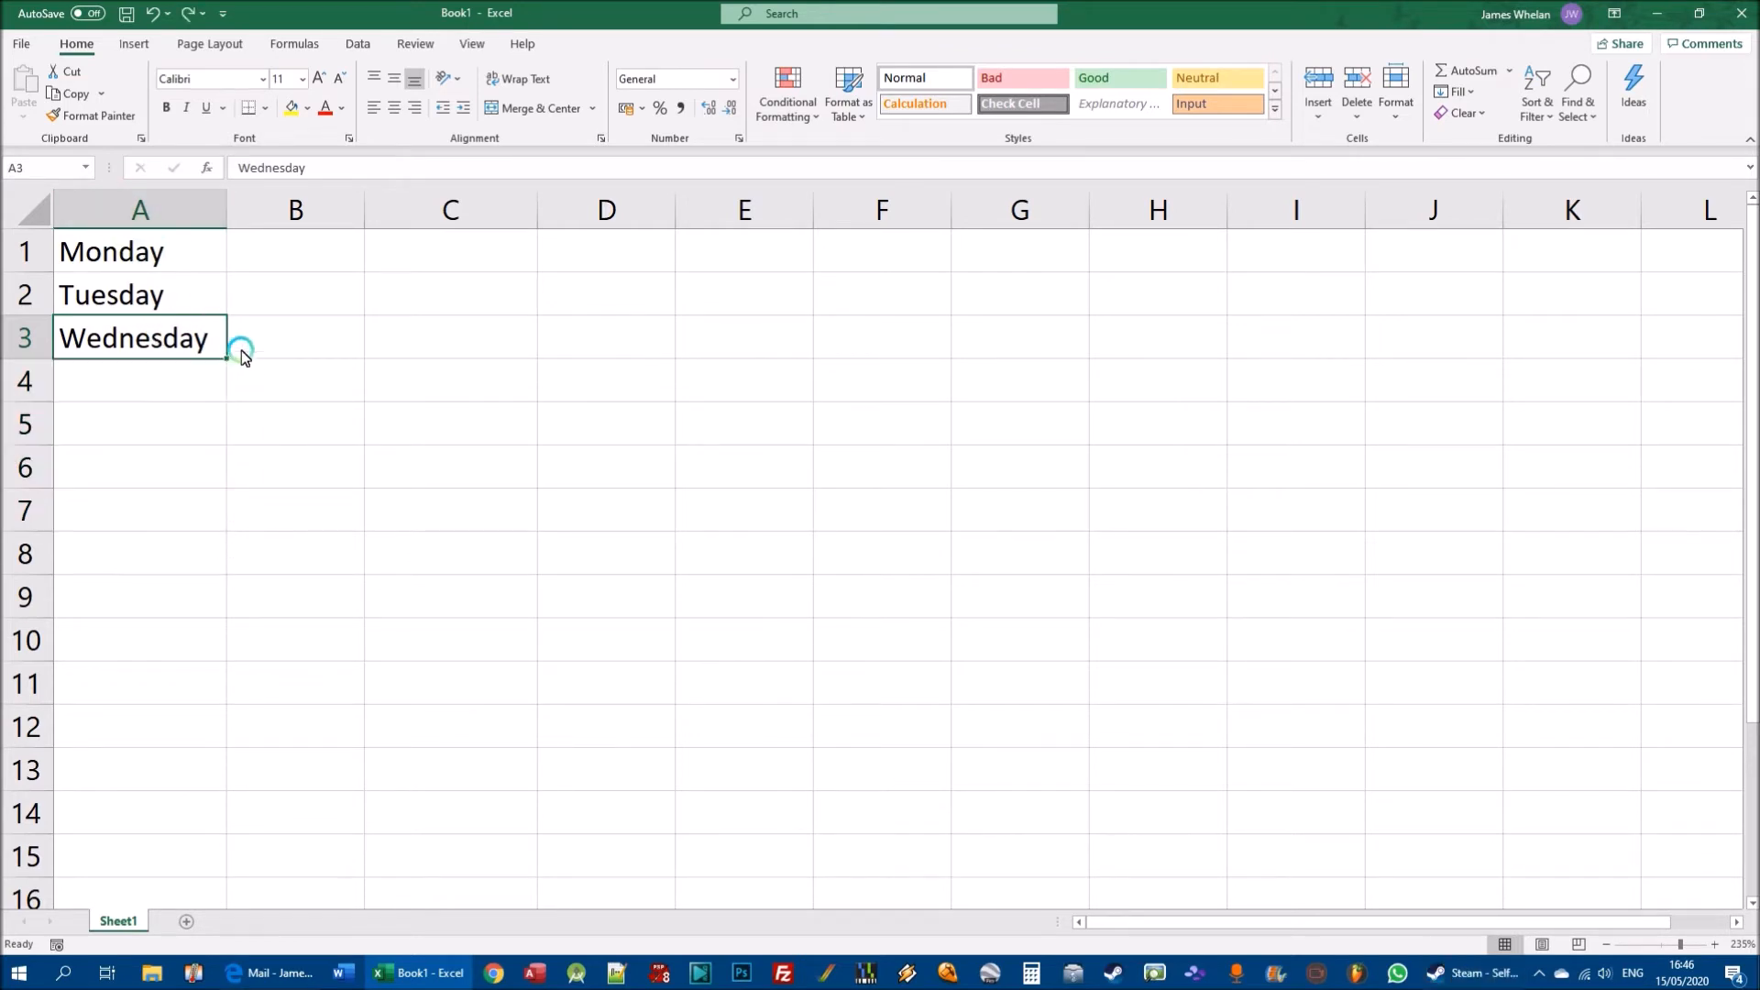
# Auto-fill the weekdays from Wednesday in A3 to Thursday in A4, and the abbreviated weekdays from Mon in B1 down to Wed in B3.
pyautogui.moveTo(225, 358); pyautogui.dragTo(225, 389)
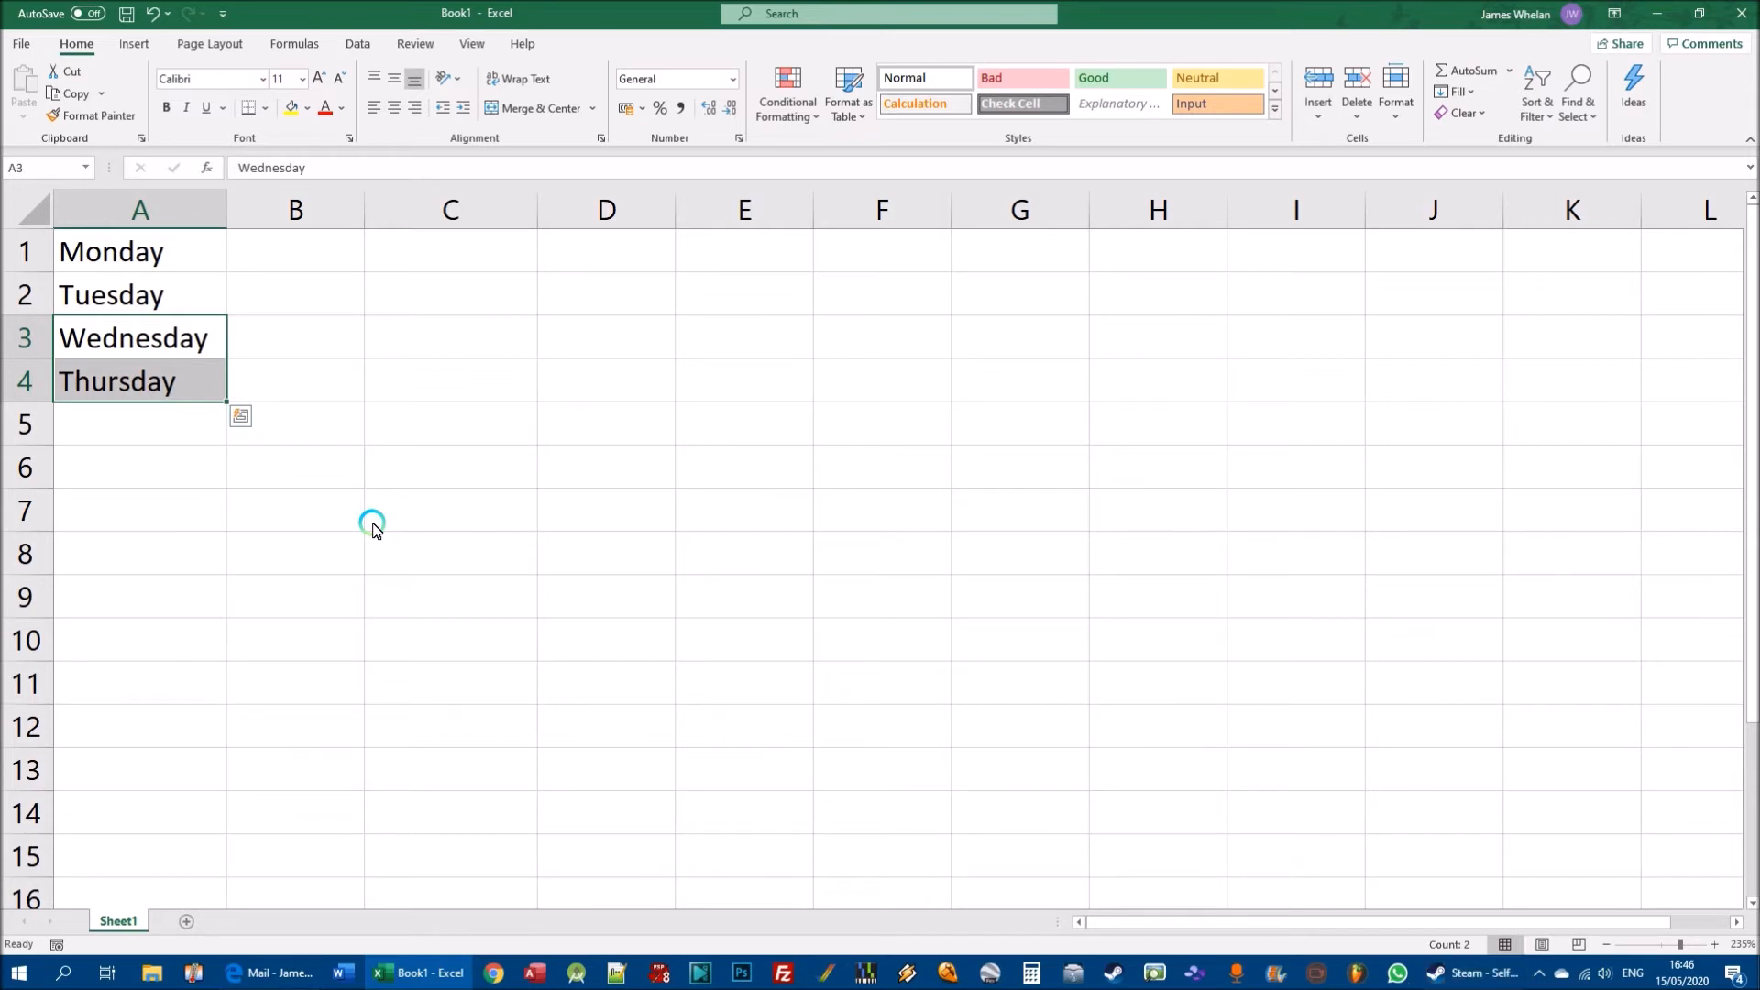
pyautogui.click(297, 241)
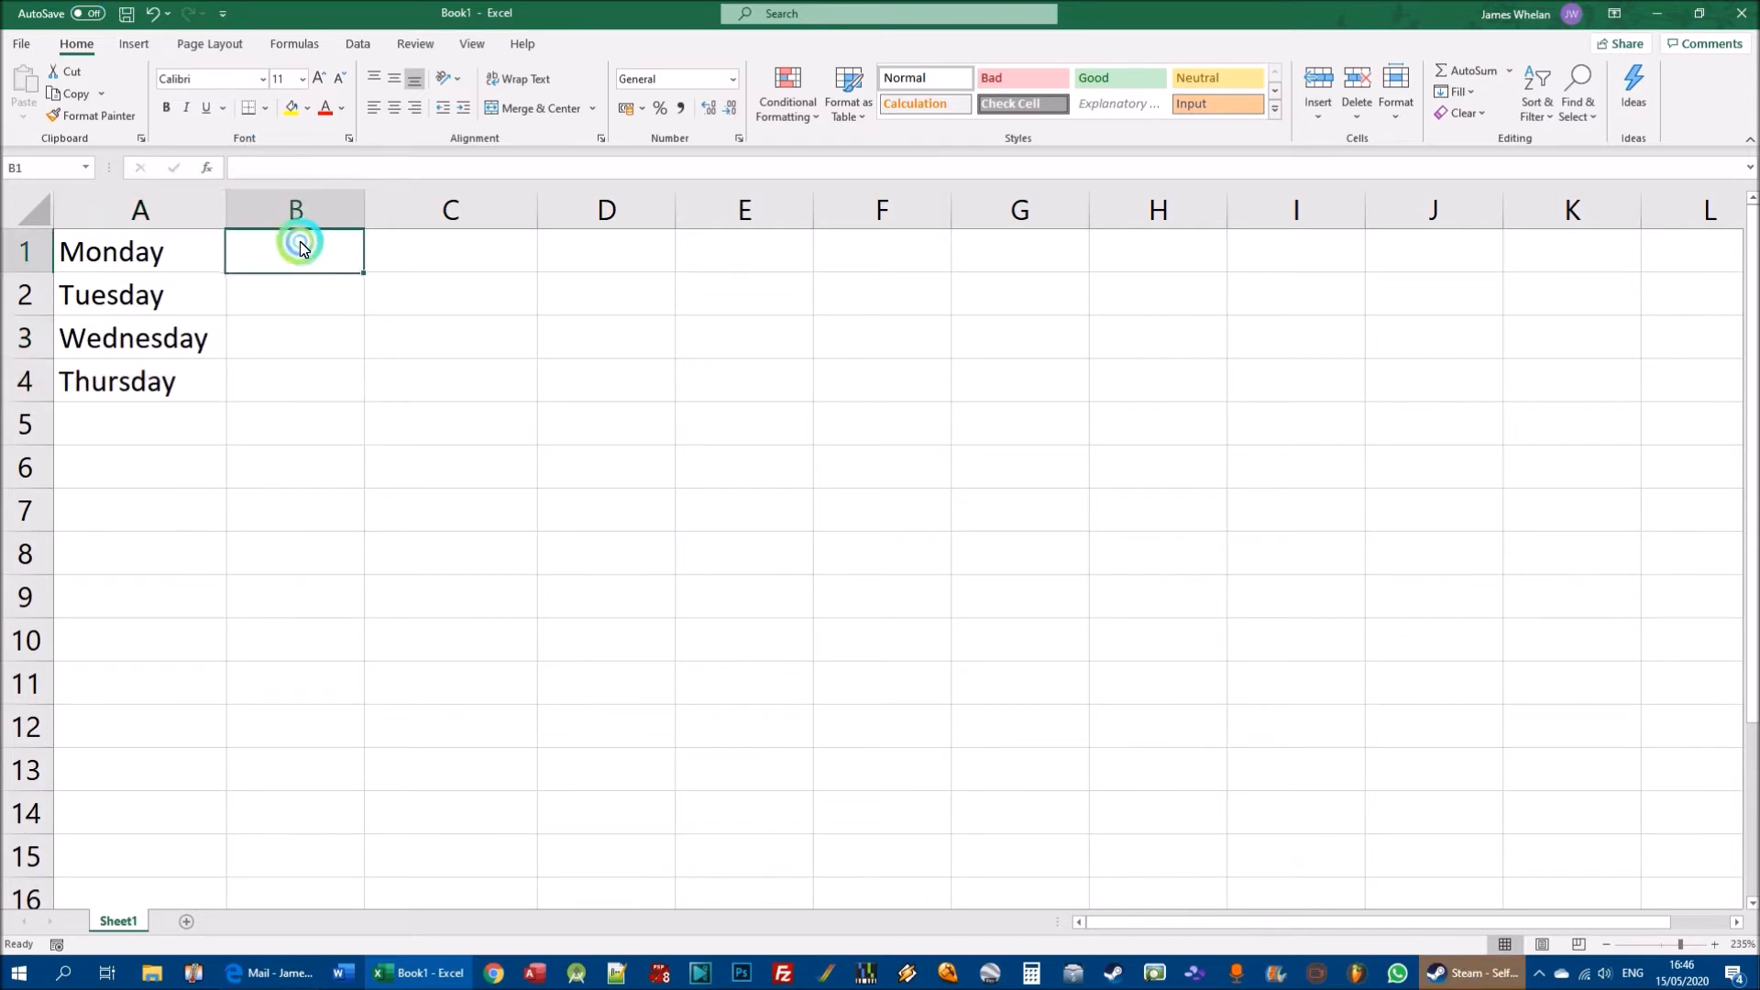
pyautogui.write('M=')
pyautogui.press('BackSpace')
pyautogui.write('mon')
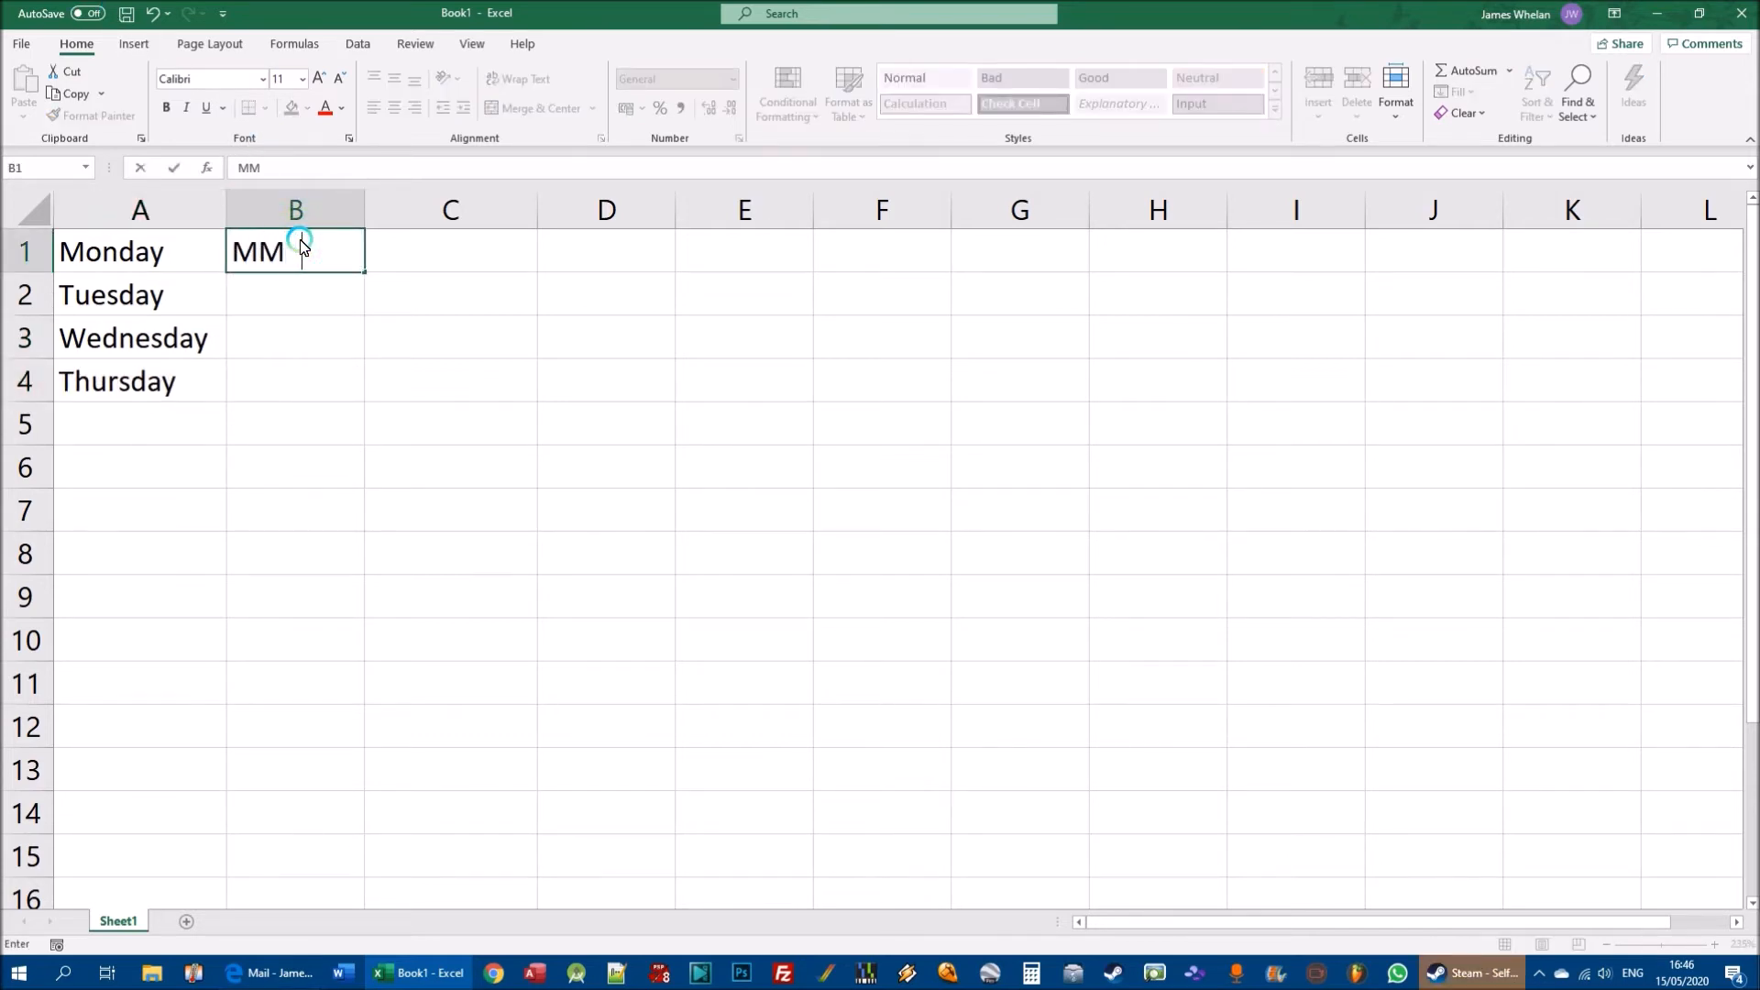
pyautogui.press('Return')
pyautogui.click(300, 241)
pyautogui.write('Mon')
pyautogui.press('Return')
pyautogui.click(344, 264)
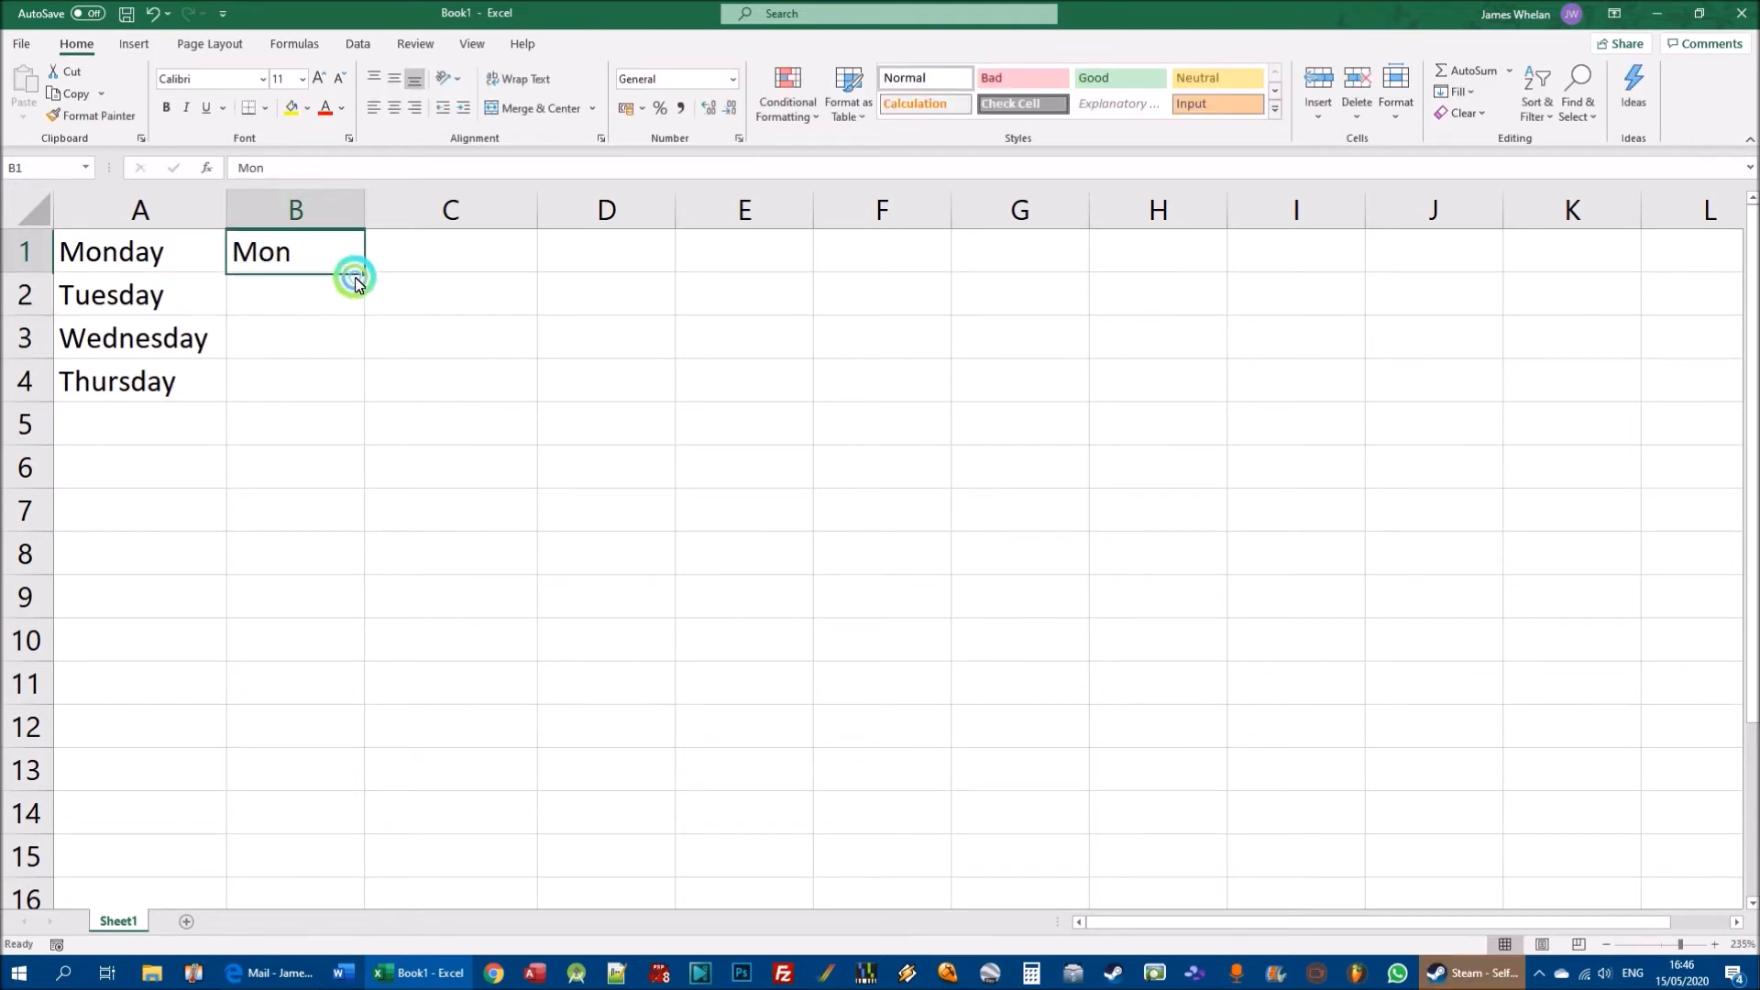
pyautogui.moveTo(364, 272); pyautogui.dragTo(363, 353)
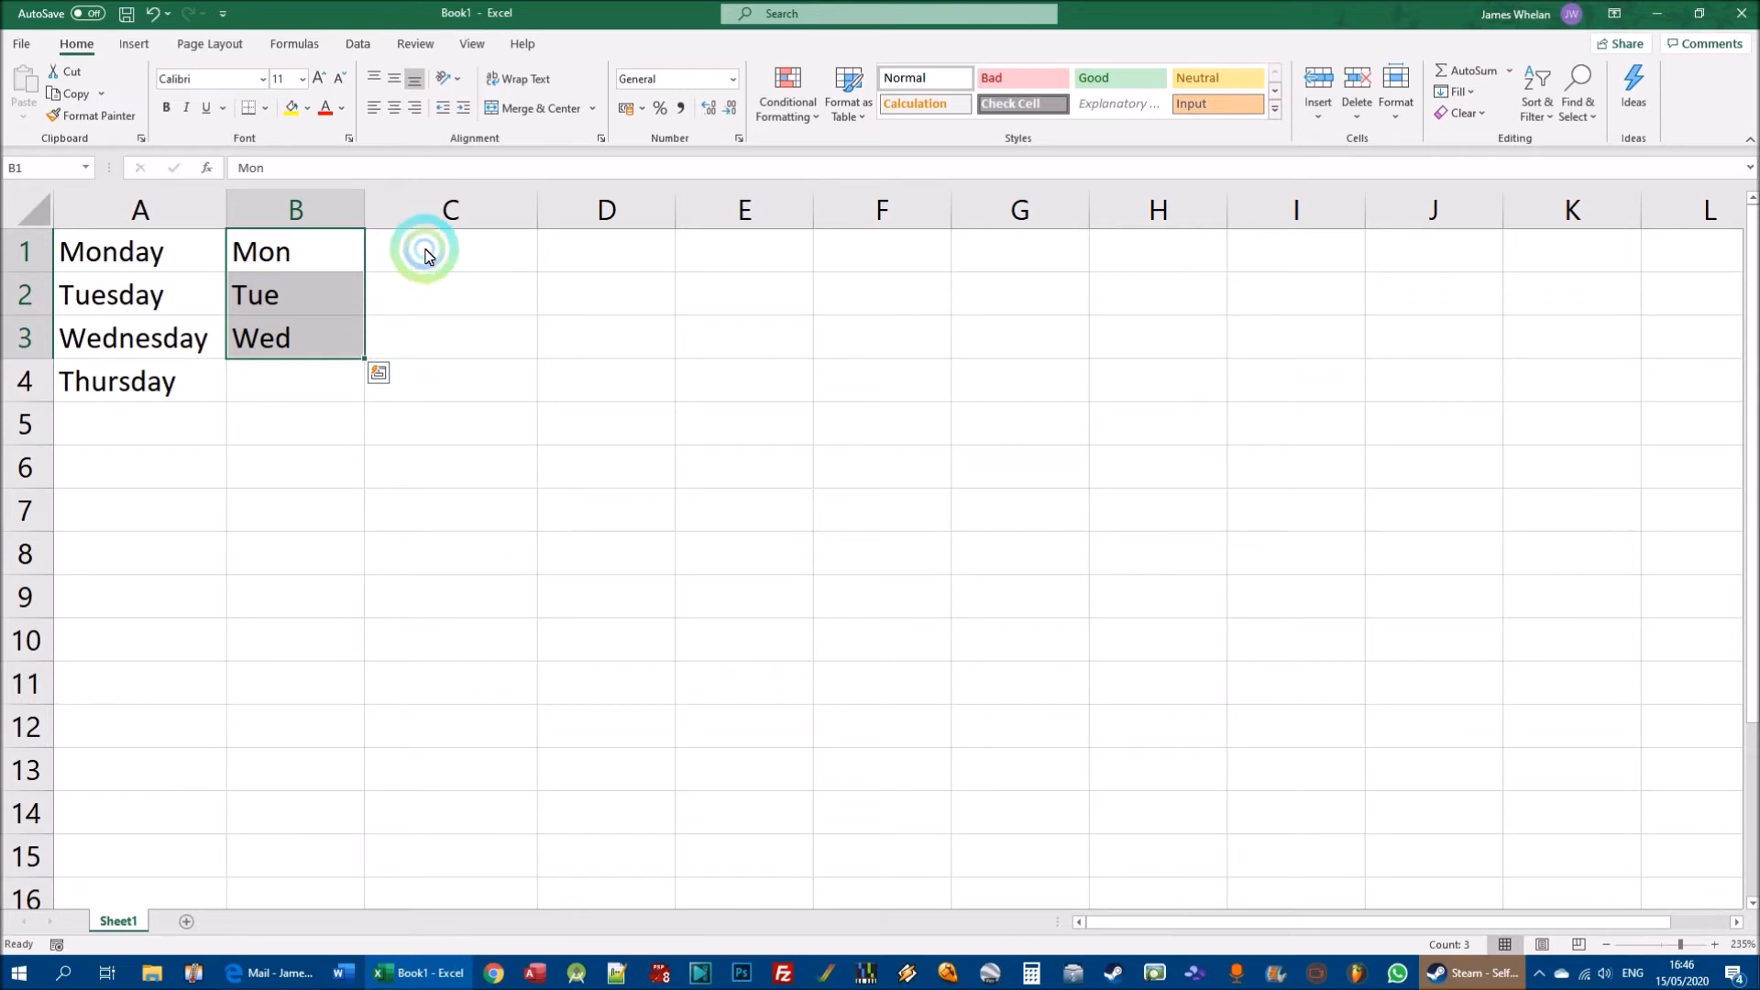
# Enter January in C1 and auto-fill the full month names down column C to June in C6.
pyautogui.click(431, 253)
pyautogui.write('January')
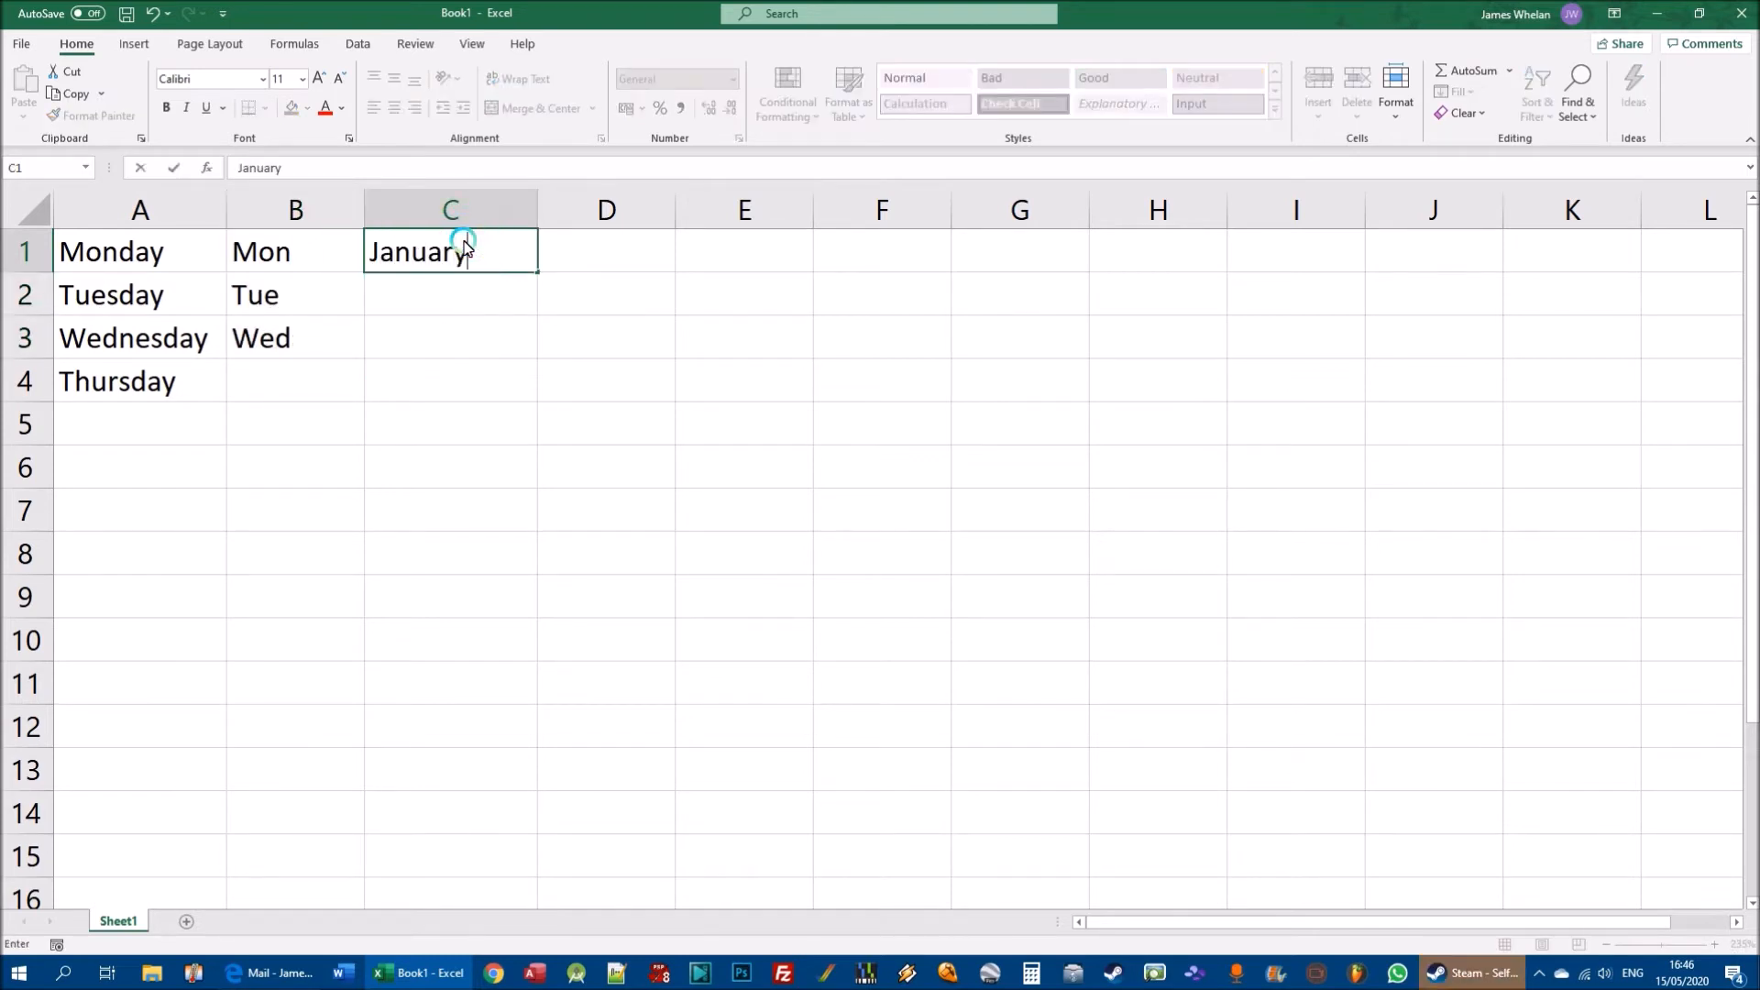
pyautogui.press('Return')
pyautogui.click(512, 268)
pyautogui.moveTo(537, 273); pyautogui.dragTo(542, 448)
# Enter Jan in D1 and auto-fill the abbreviated month names down column D.
pyautogui.click(630, 246)
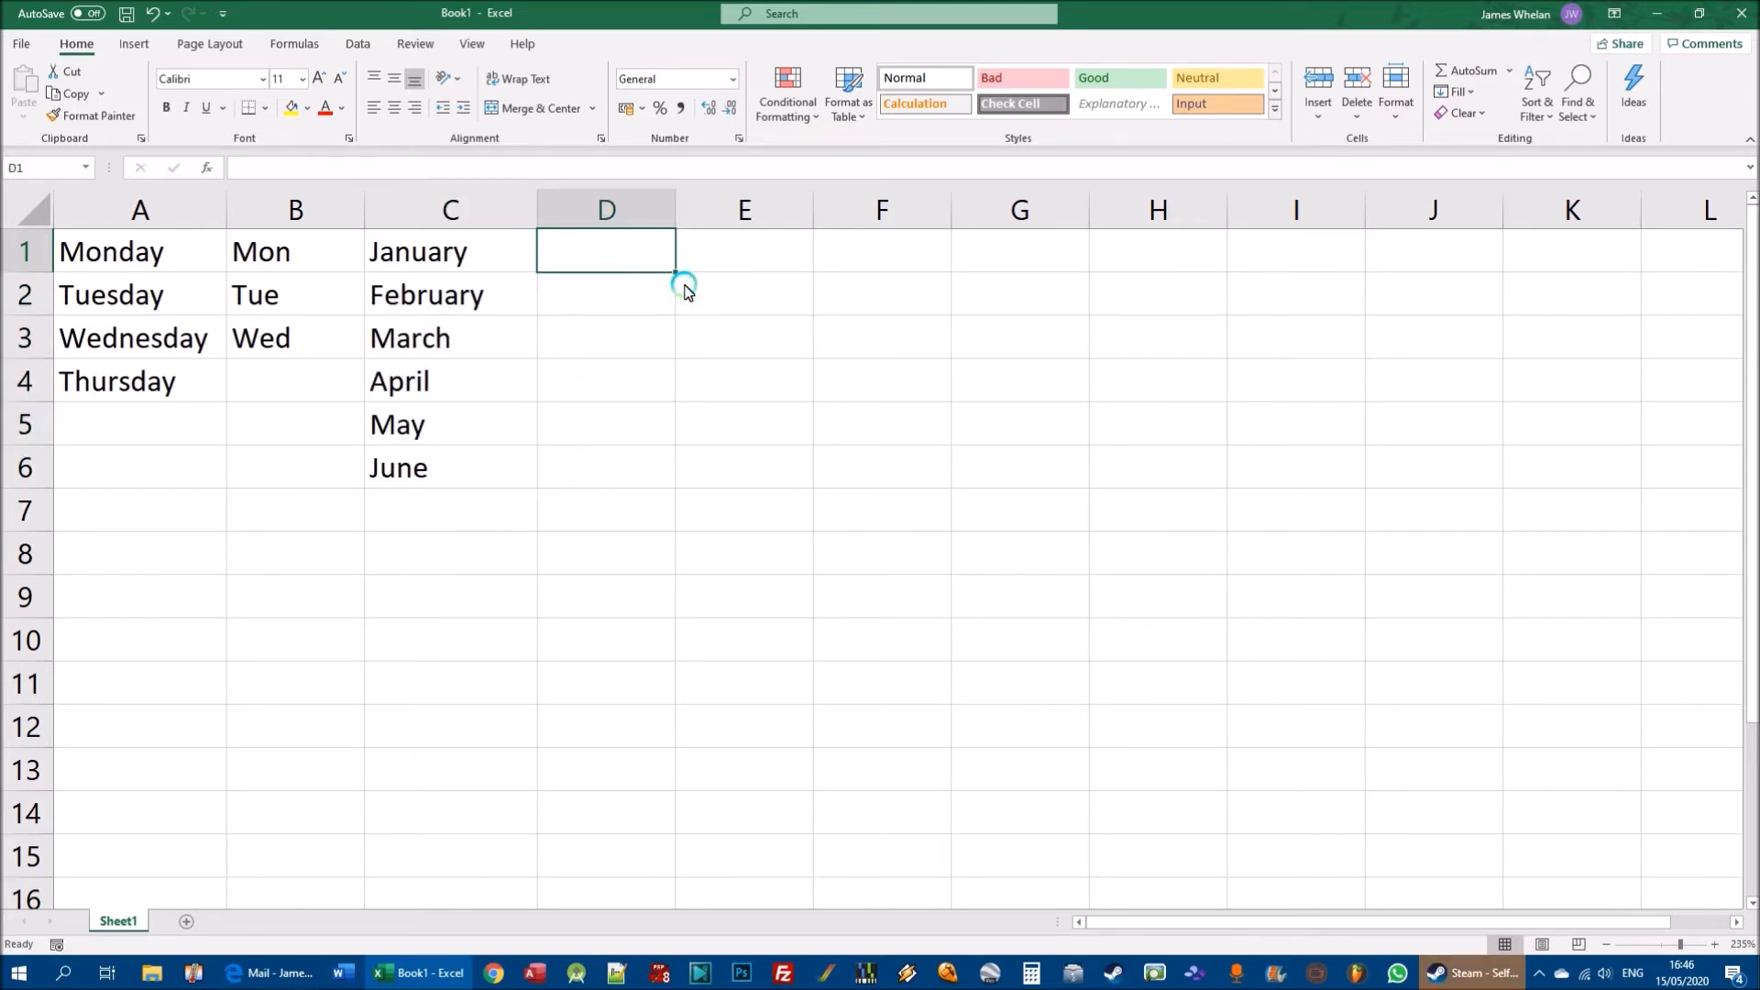
pyautogui.write('Jan')
pyautogui.click(660, 342)
pyautogui.click(639, 254)
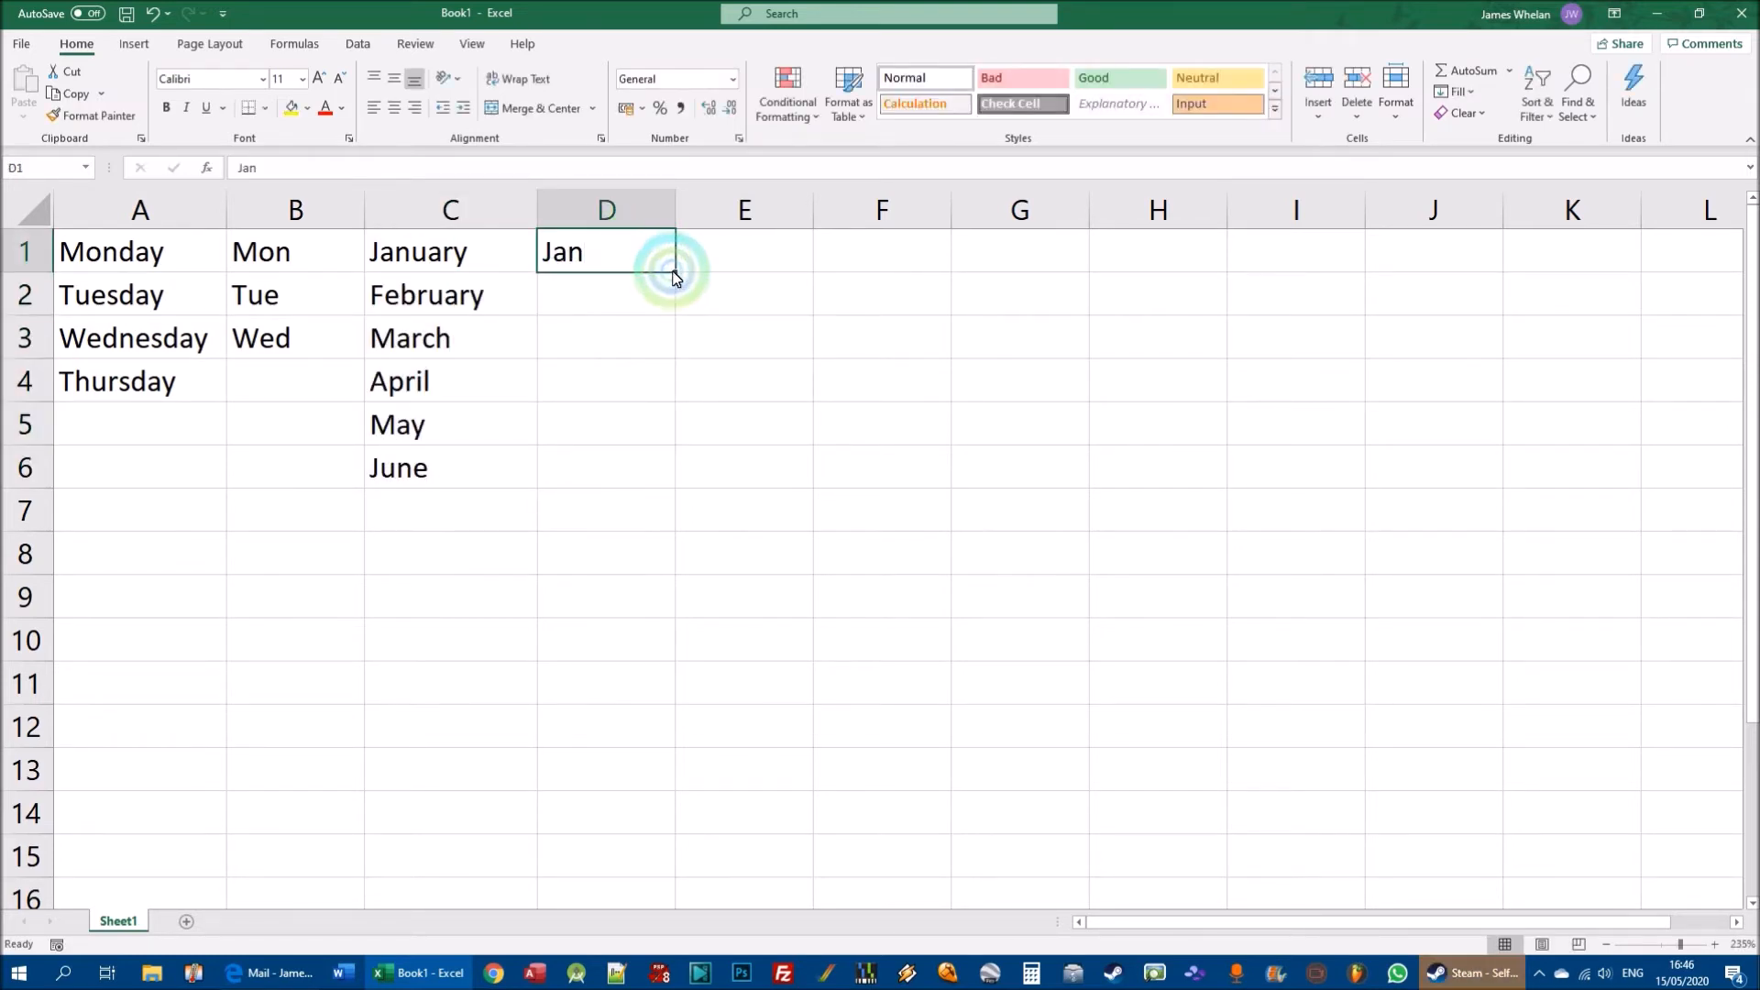
pyautogui.moveTo(675, 274); pyautogui.dragTo(648, 444)
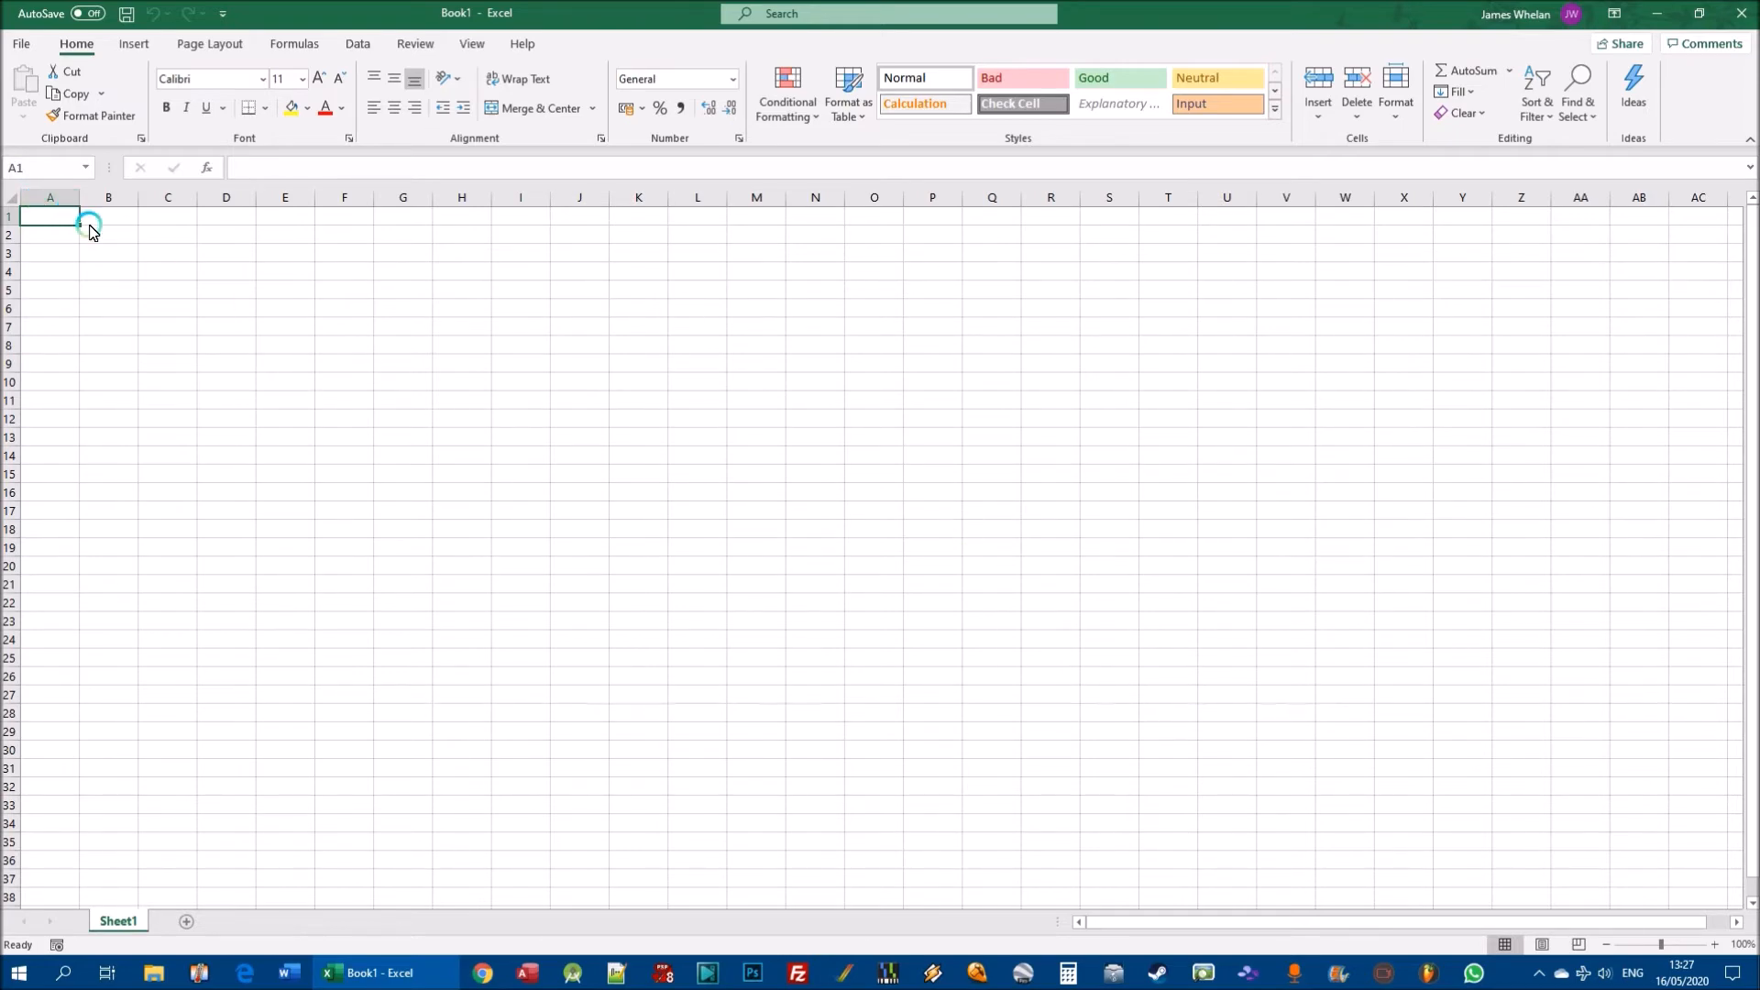
# Enter the numbers 1 to 5 individually in cells A1 to A5 of the blank worksheet.
pyautogui.keyDown('ctrl'); pyautogui.scroll(10, 58, 224); pyautogui.keyUp('ctrl')
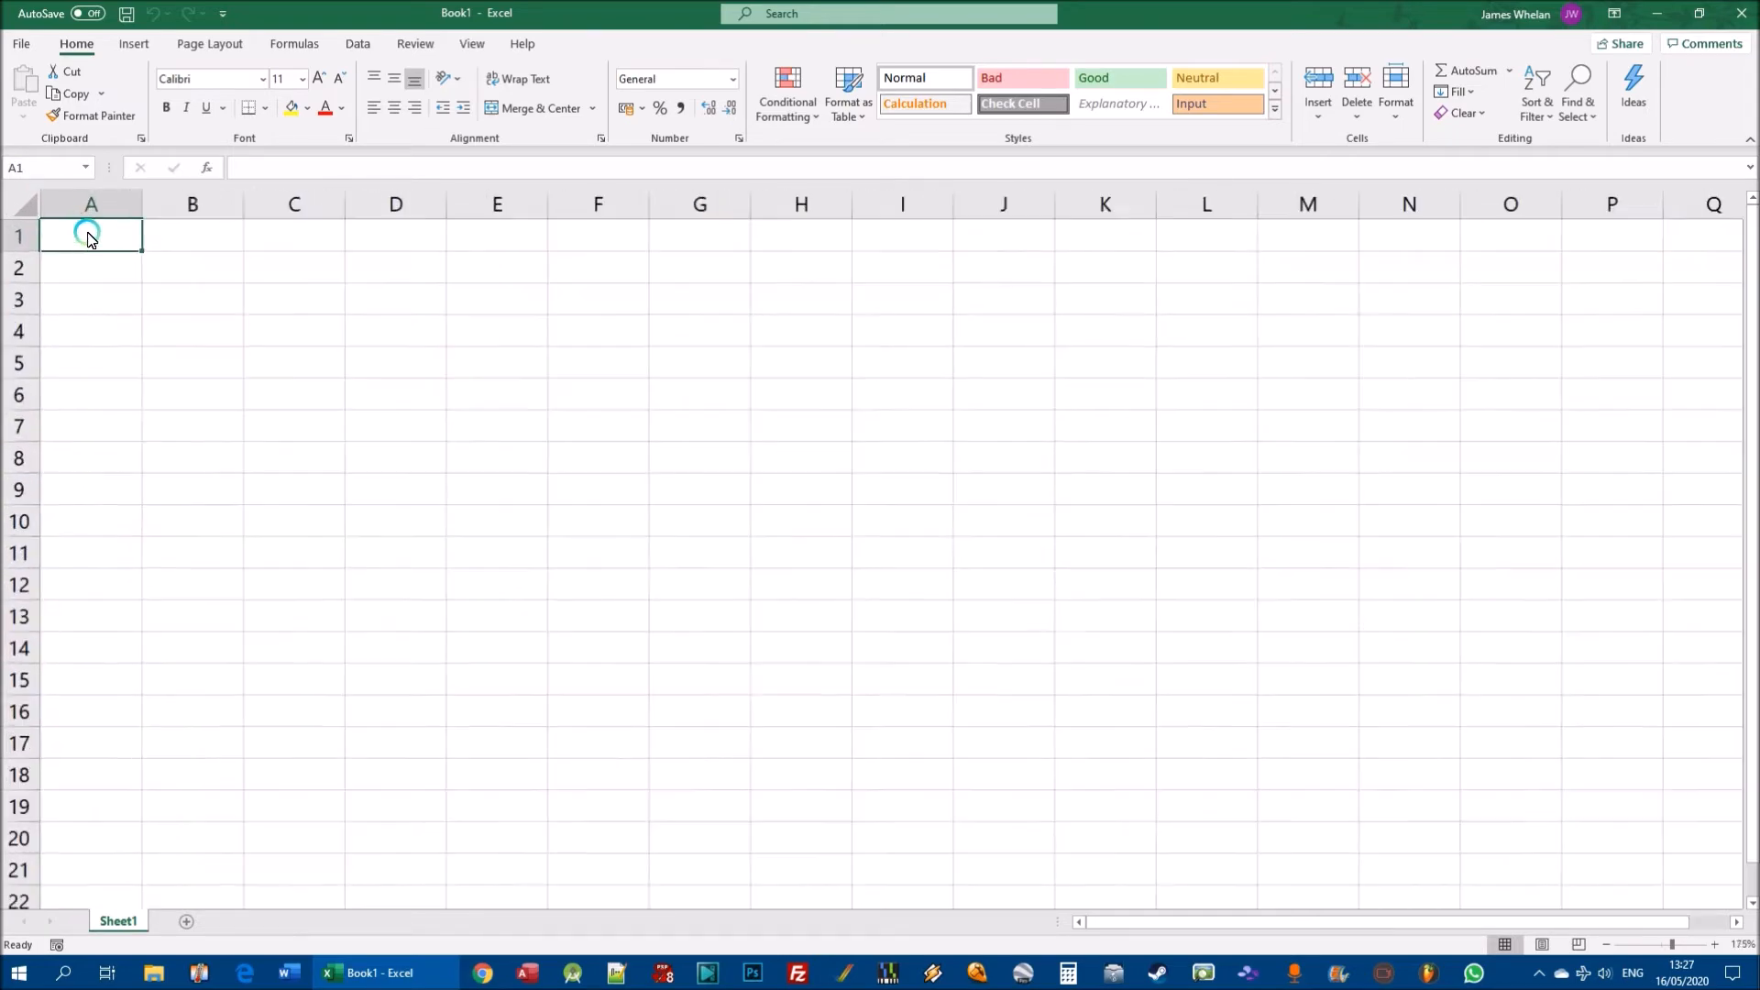
pyautogui.keyDown('ctrl'); pyautogui.scroll(1, 129, 284); pyautogui.keyUp('ctrl')
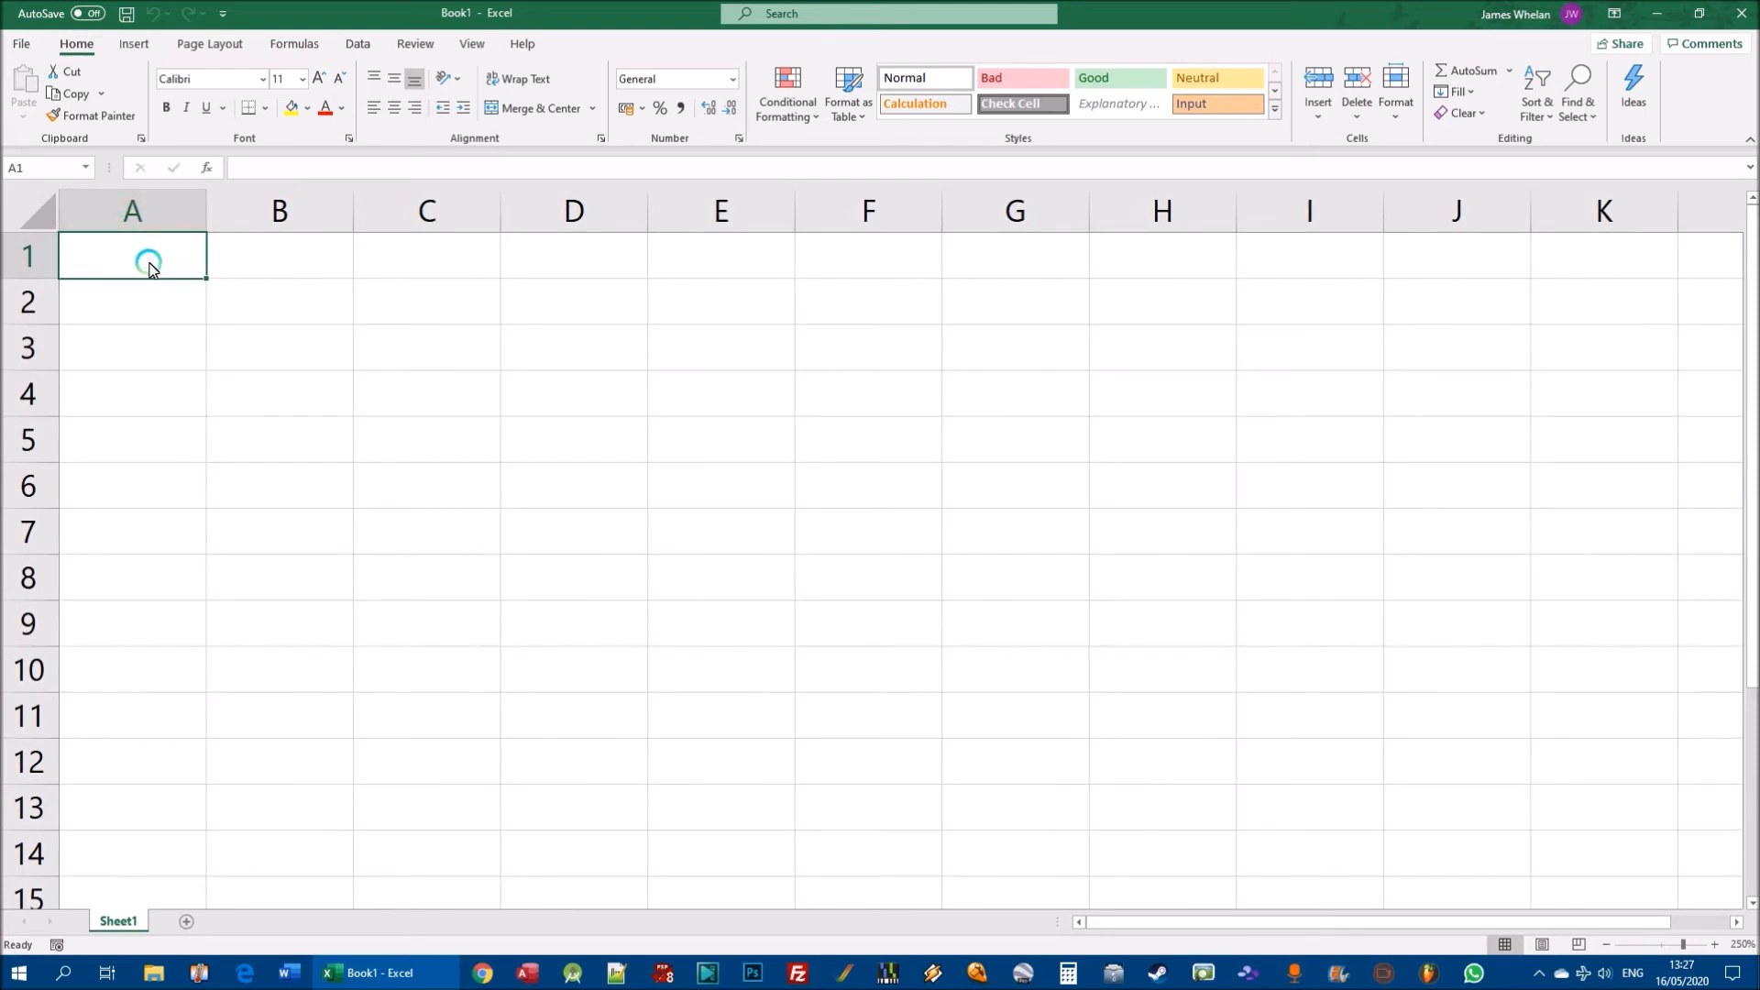
pyautogui.keyDown('ctrl'); pyautogui.scroll(2, 149, 267); pyautogui.keyUp('ctrl')
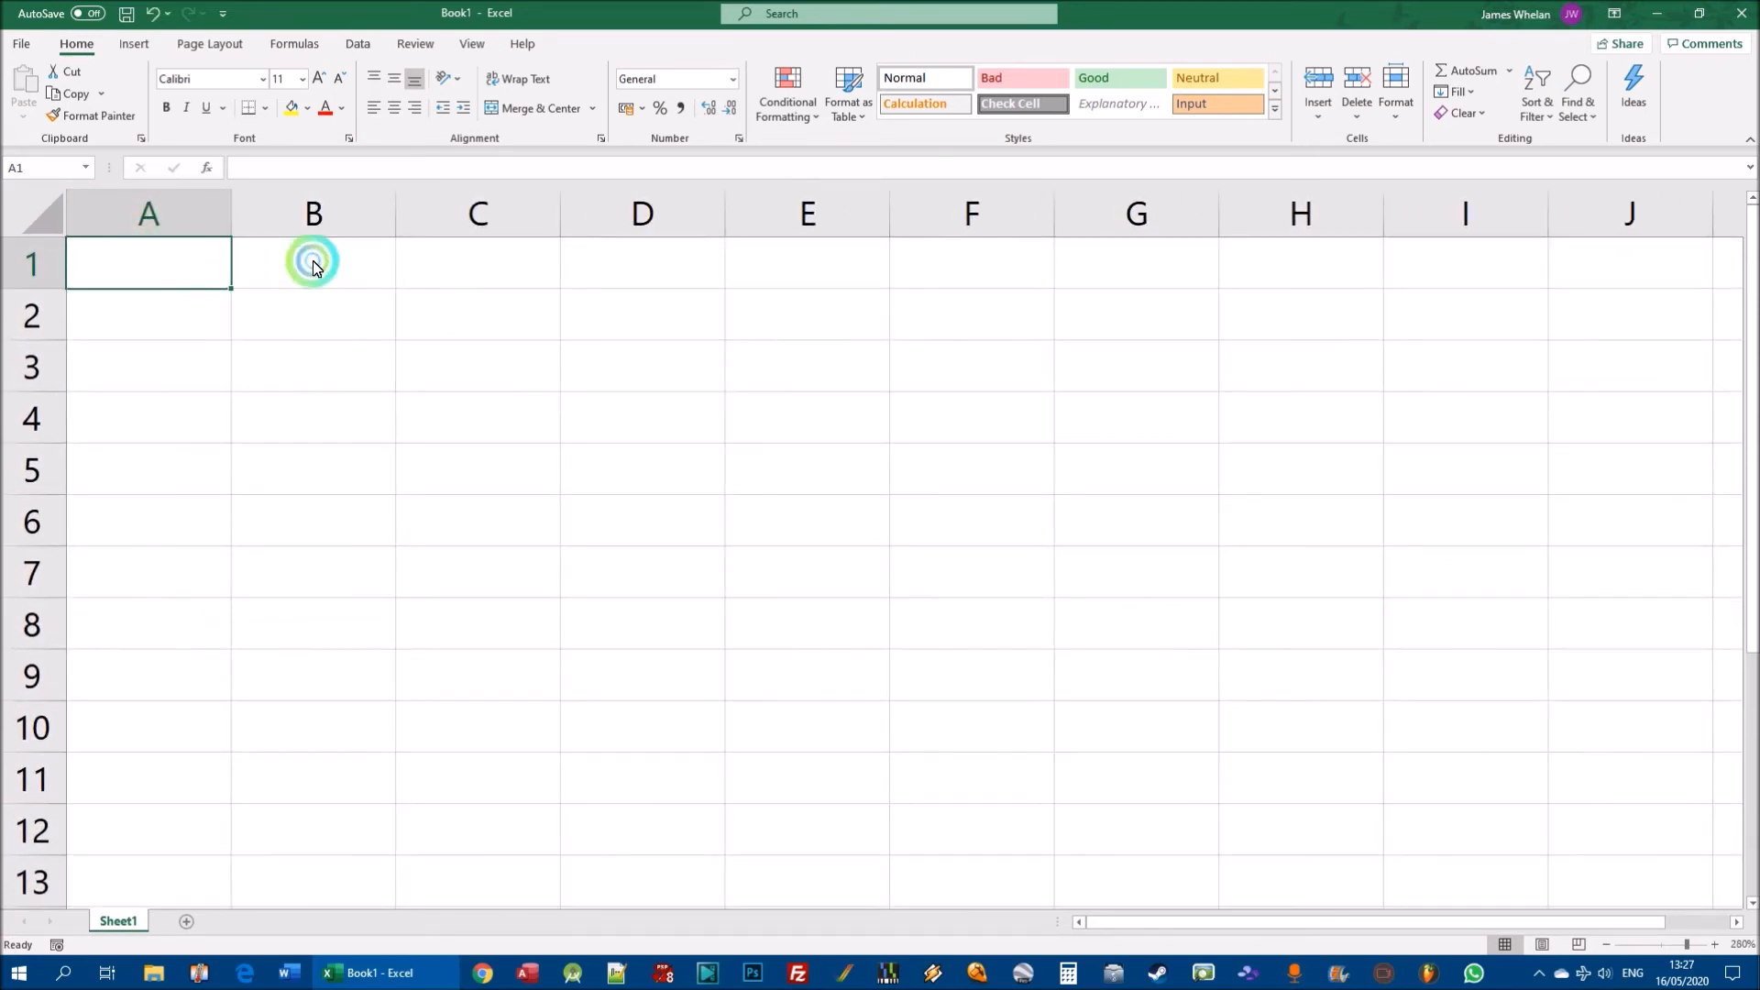
pyautogui.write('1')
pyautogui.press('Return')
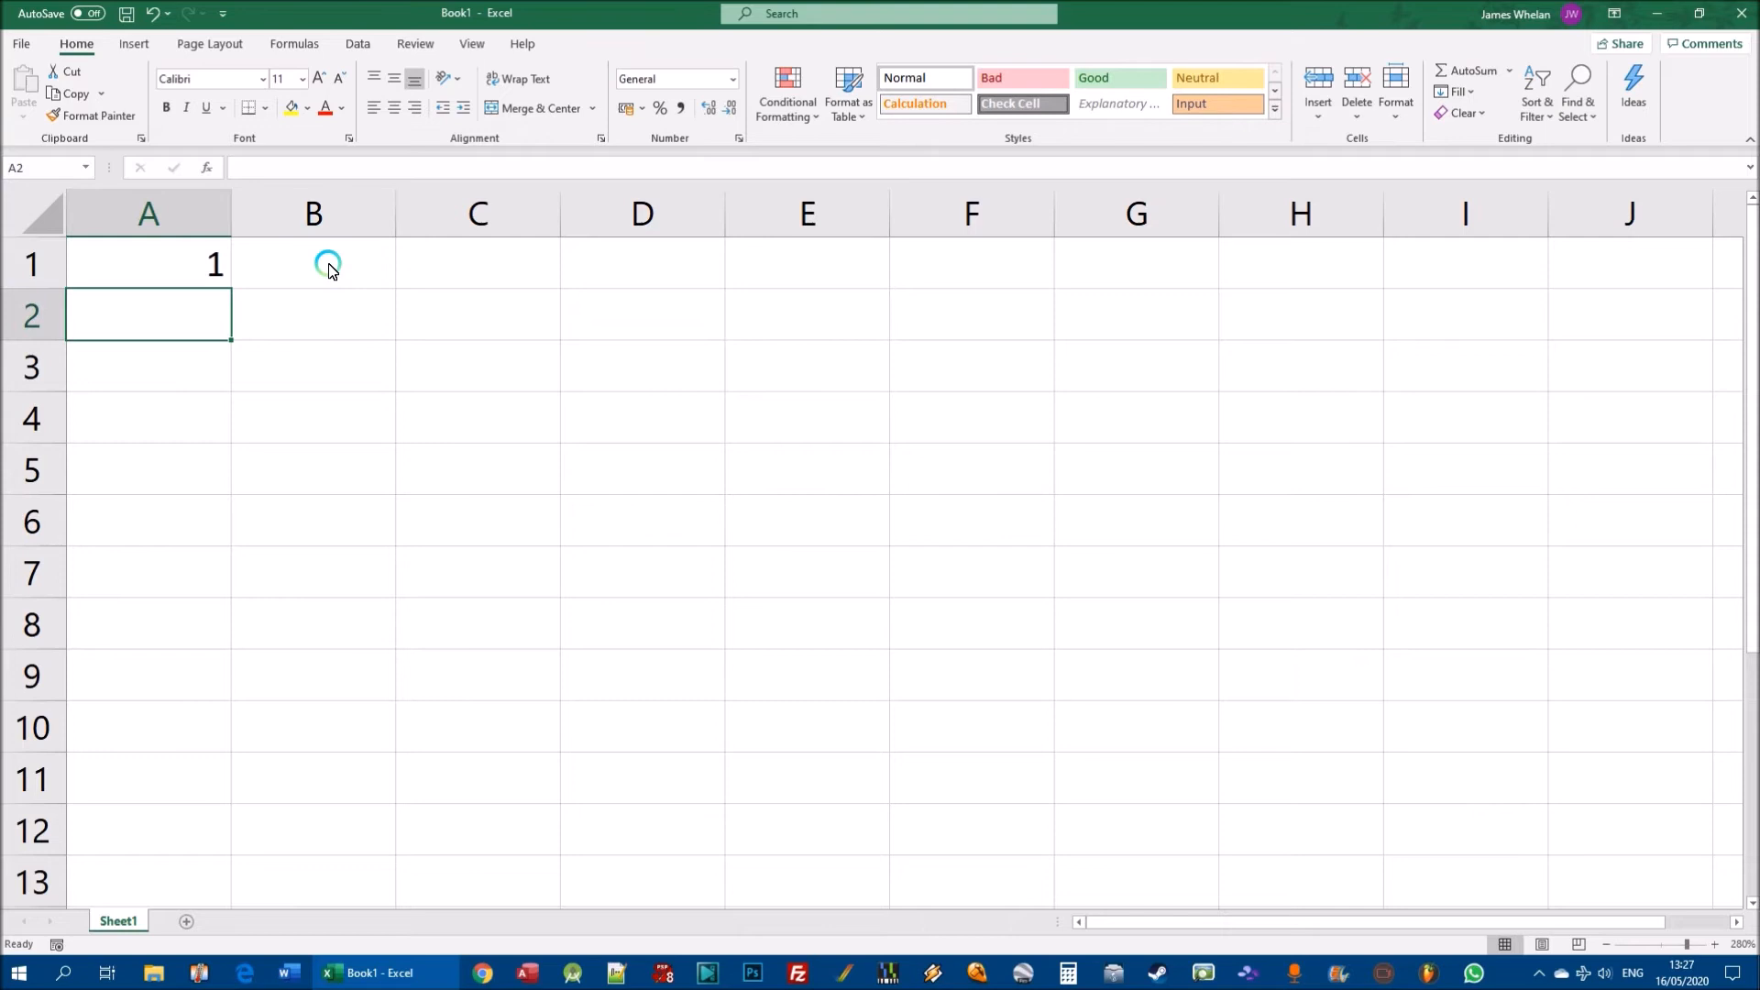
pyautogui.write('2')
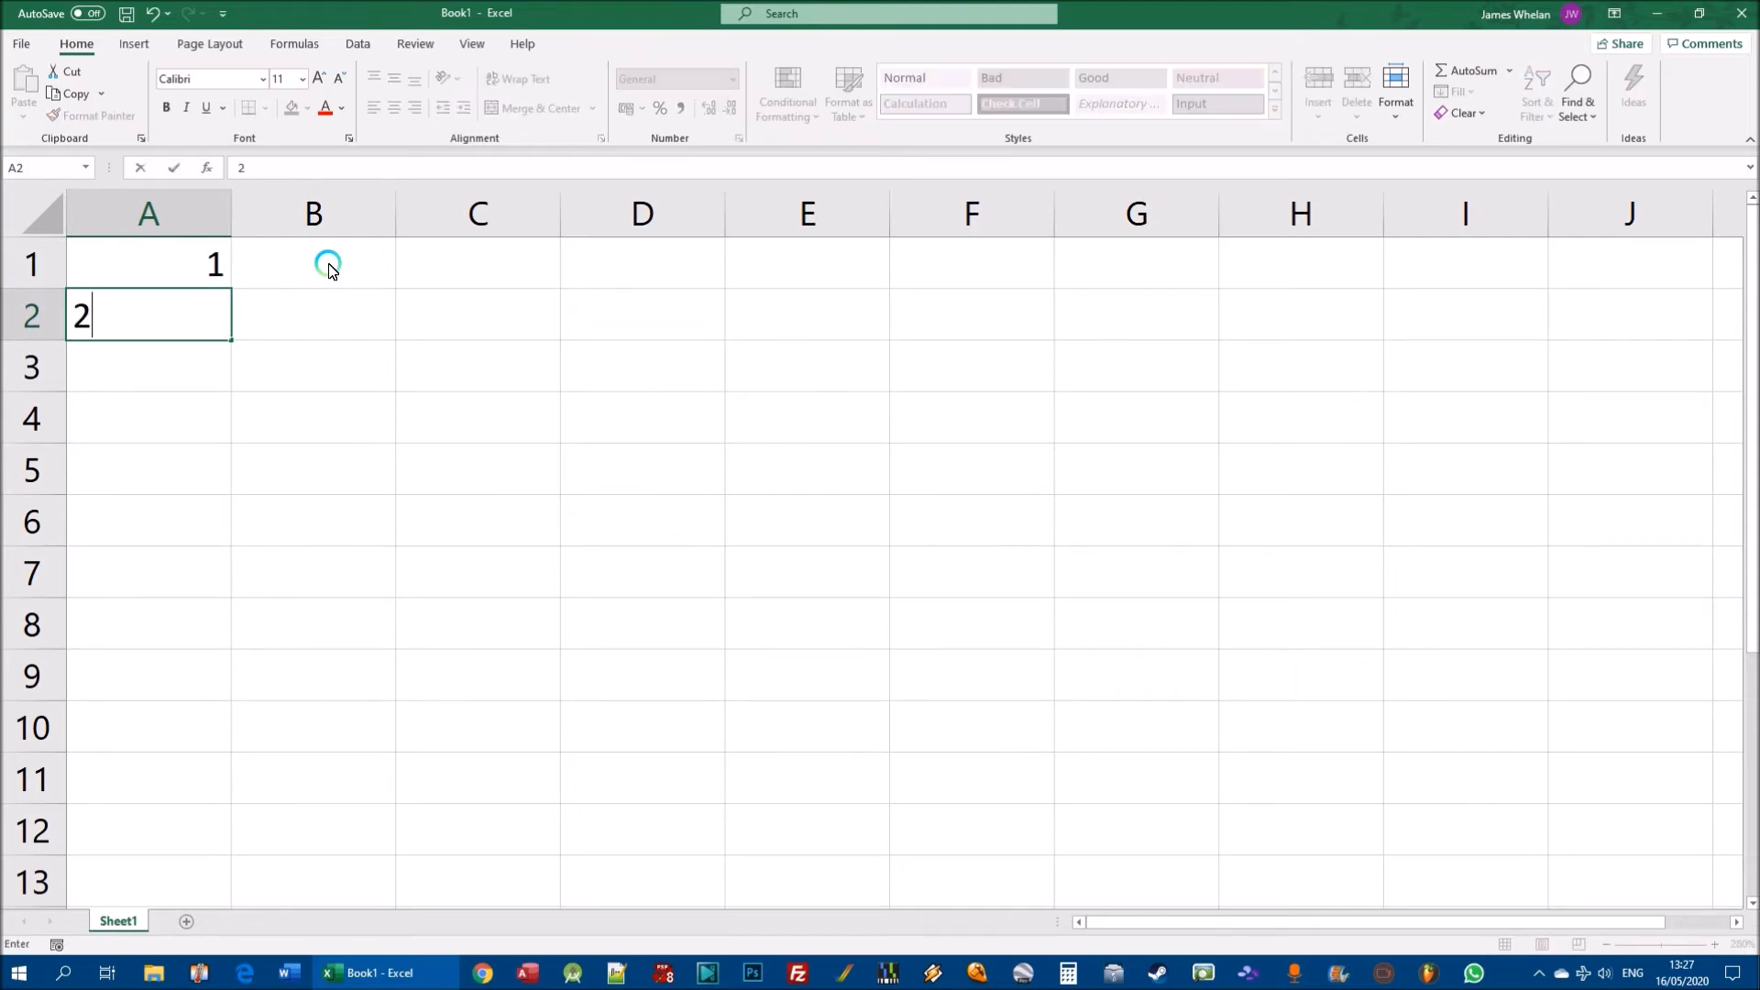
pyautogui.press('Return')
pyautogui.write('3')
pyautogui.press('Return')
pyautogui.write('4')
pyautogui.press('Return')
pyautogui.write('5')
pyautogui.press('Return')
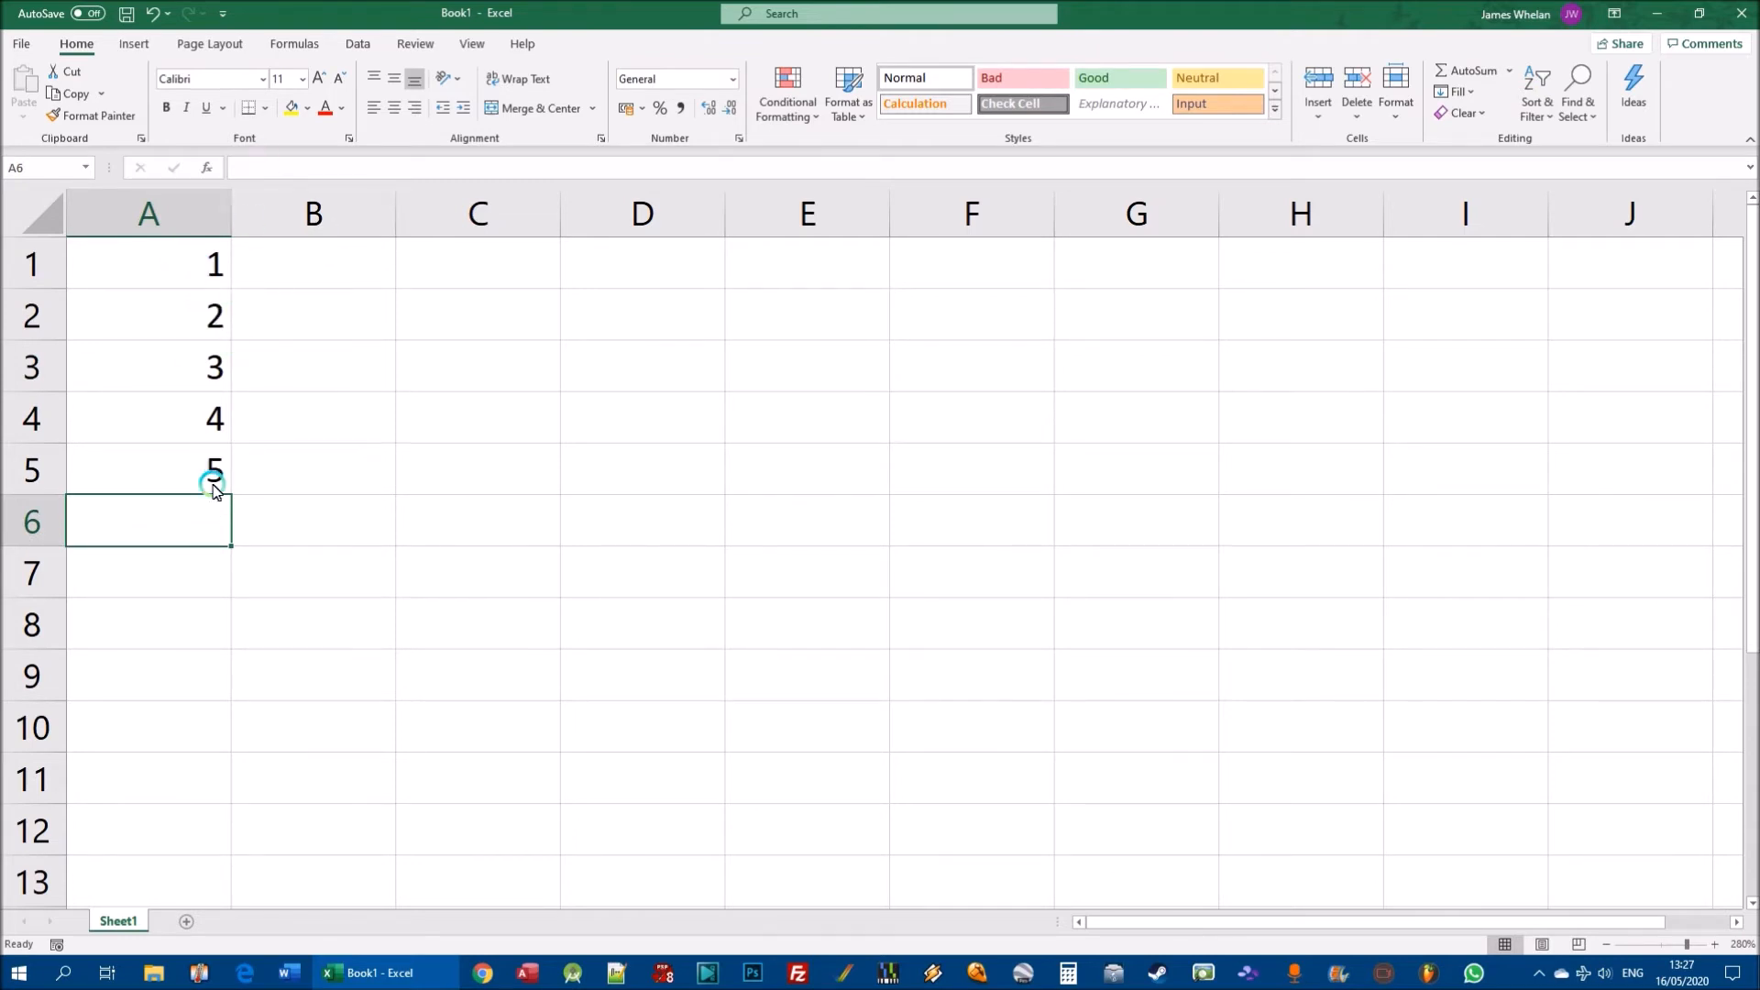
# Continue the number list by entering 6 to 10 individually in cells A6 to A10.
pyautogui.moveTo(196, 285); pyautogui.dragTo(217, 807)
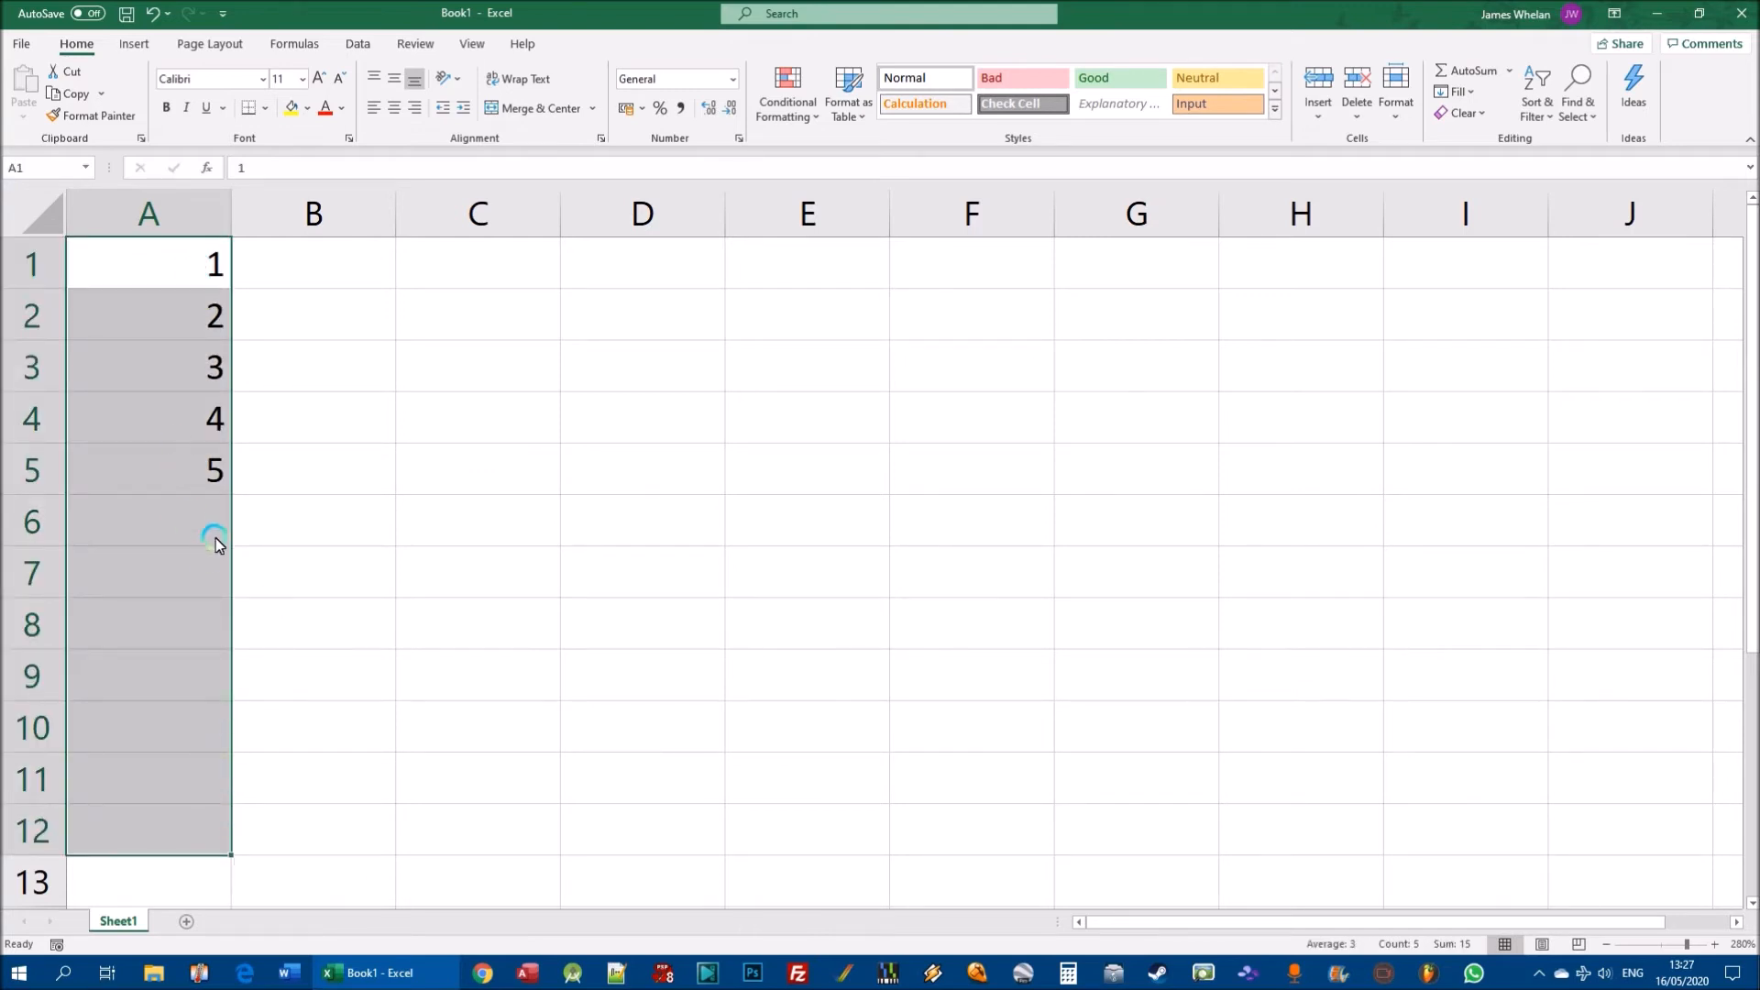
pyautogui.click(192, 514)
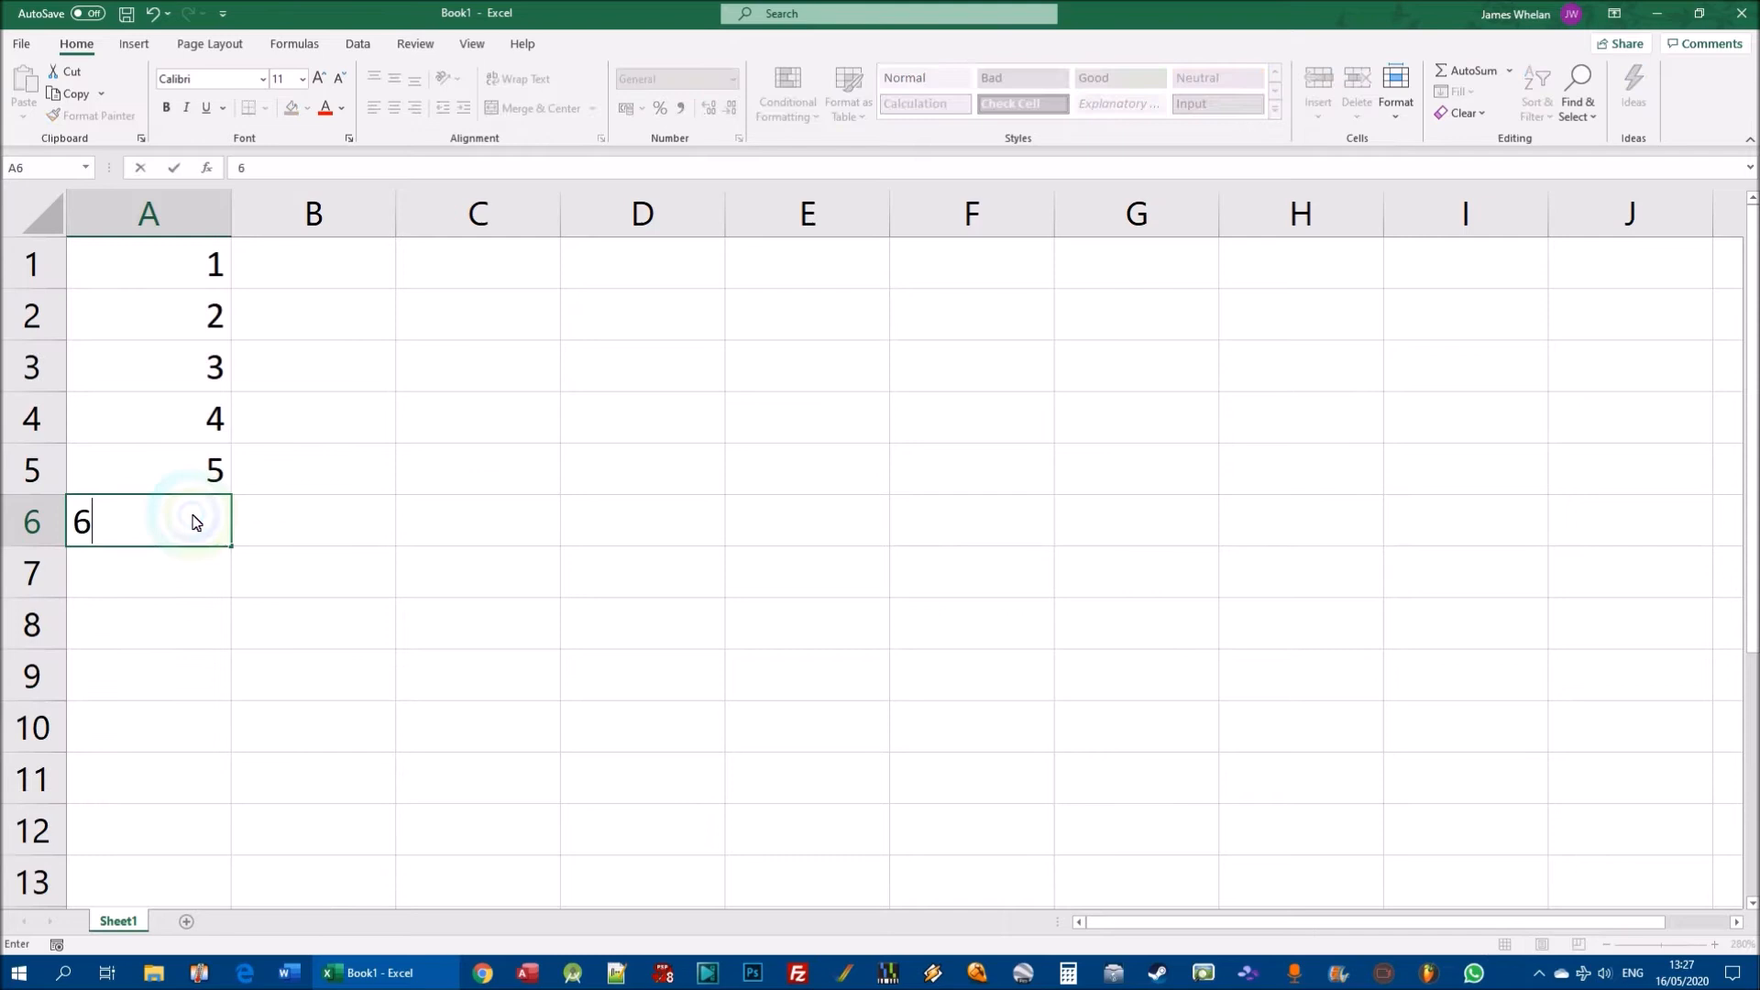
pyautogui.write('6')
pyautogui.press('Return')
pyautogui.write('7')
pyautogui.press('Return')
pyautogui.write('8')
pyautogui.press('Return')
pyautogui.write('9')
pyautogui.press('Return')
pyautogui.write('10')
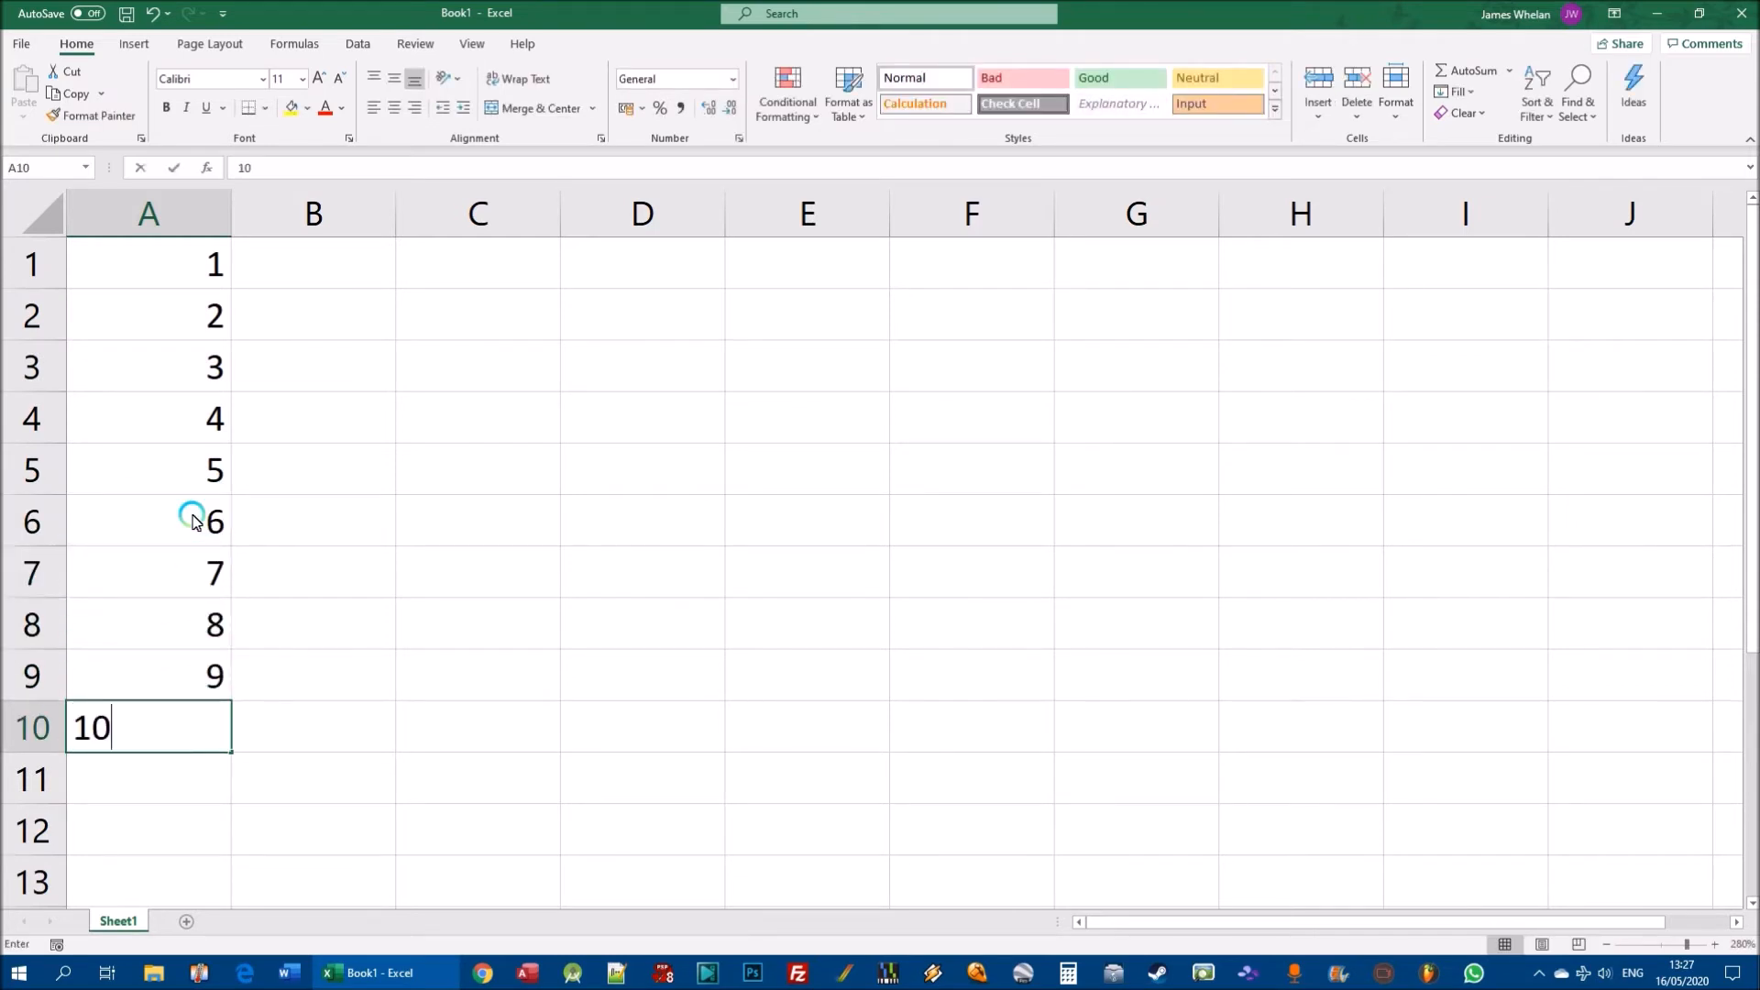
pyautogui.press('Return')
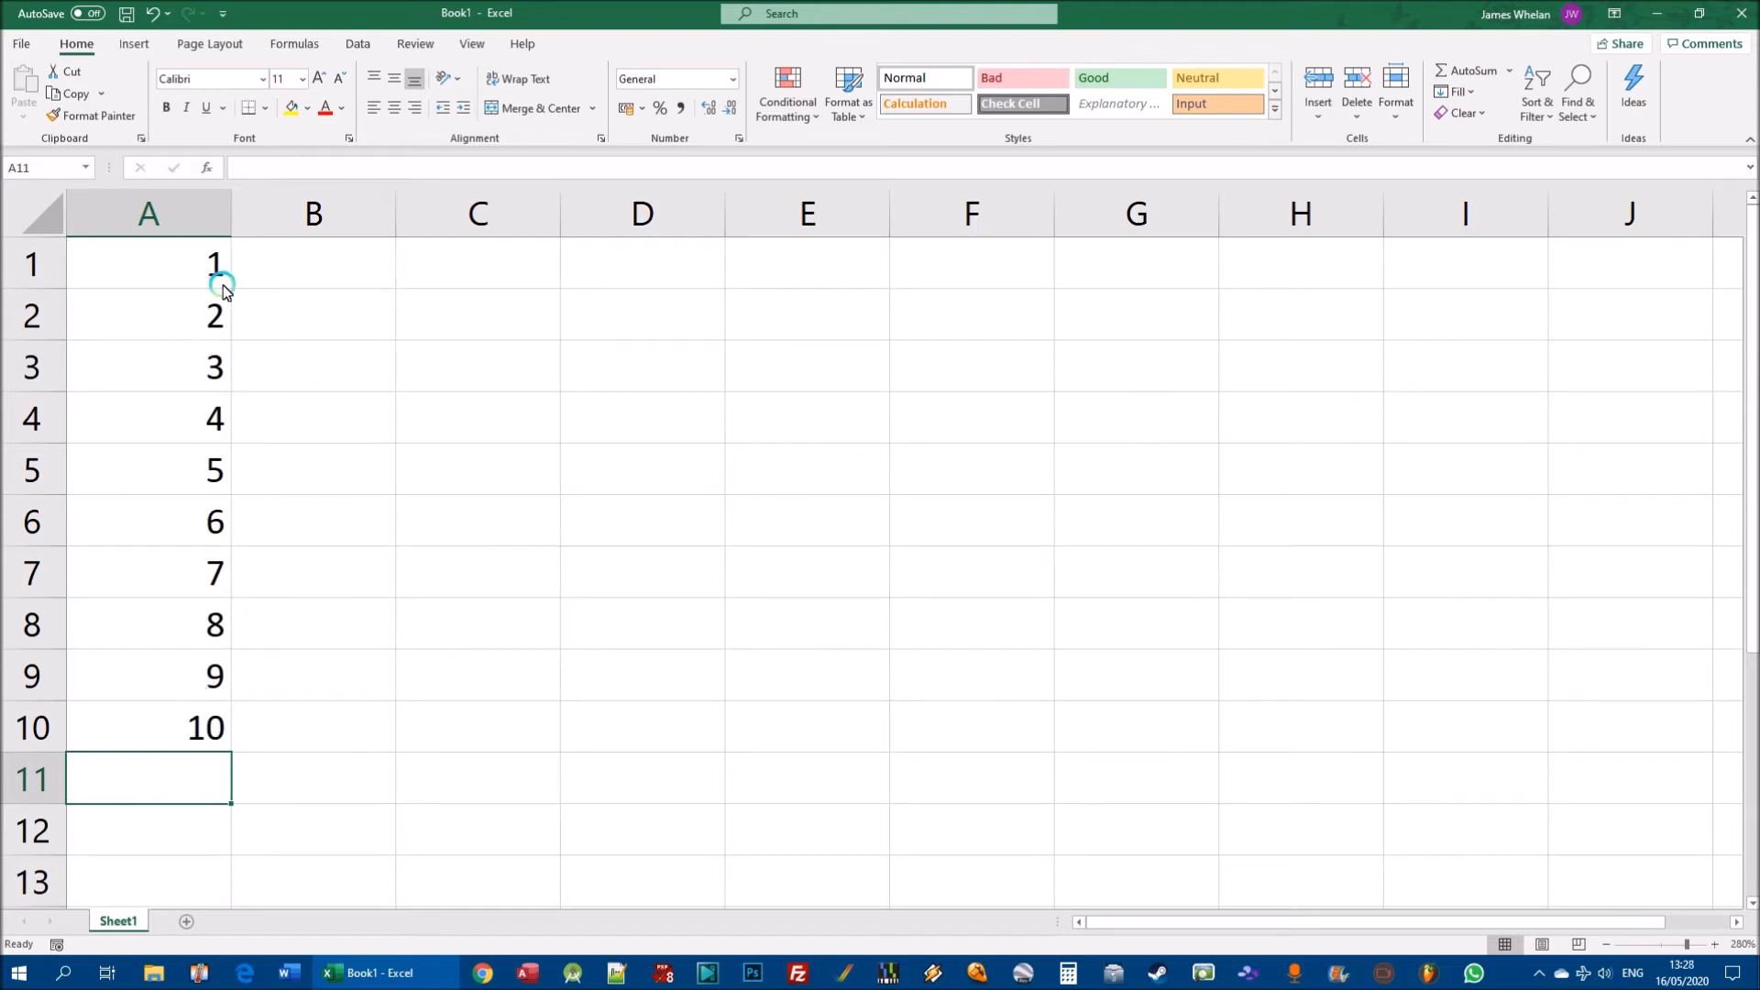
# Clear the numbers from cells A1 to A10 and enter 1 in A1.
pyautogui.click(182, 275)
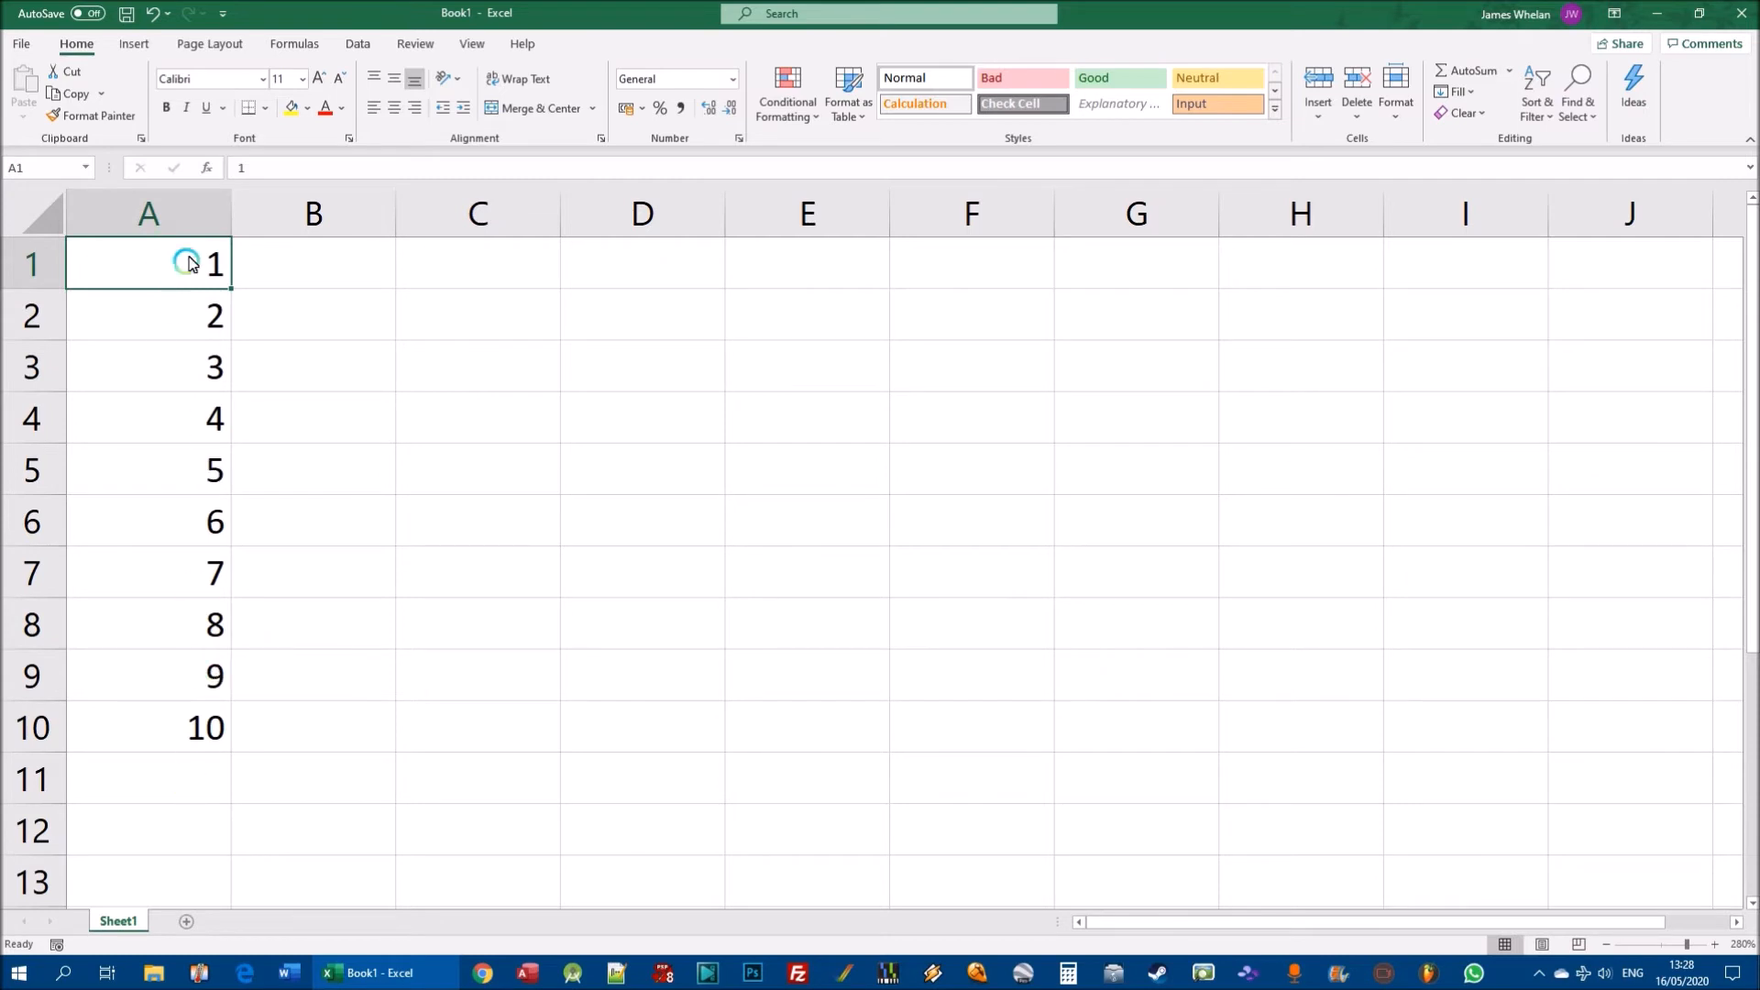
pyautogui.keyDown('shift'); pyautogui.click(189, 711); pyautogui.keyUp('shift')
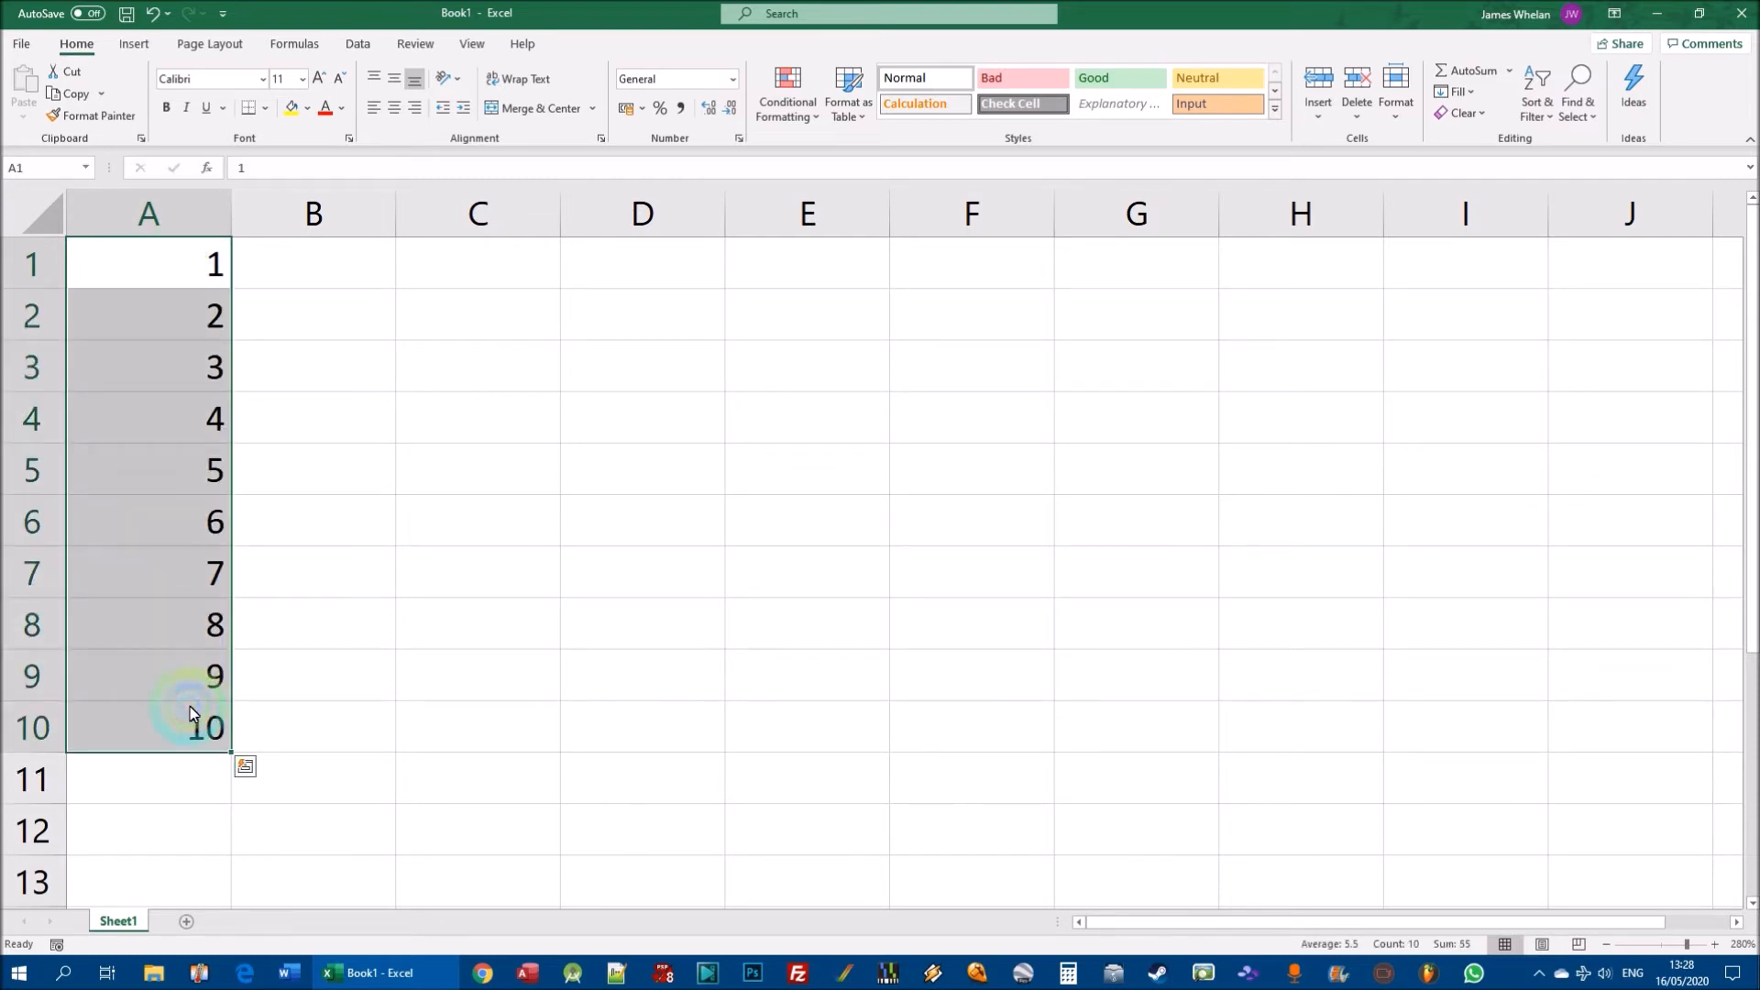
pyautogui.press('Delete')
pyautogui.click(207, 266)
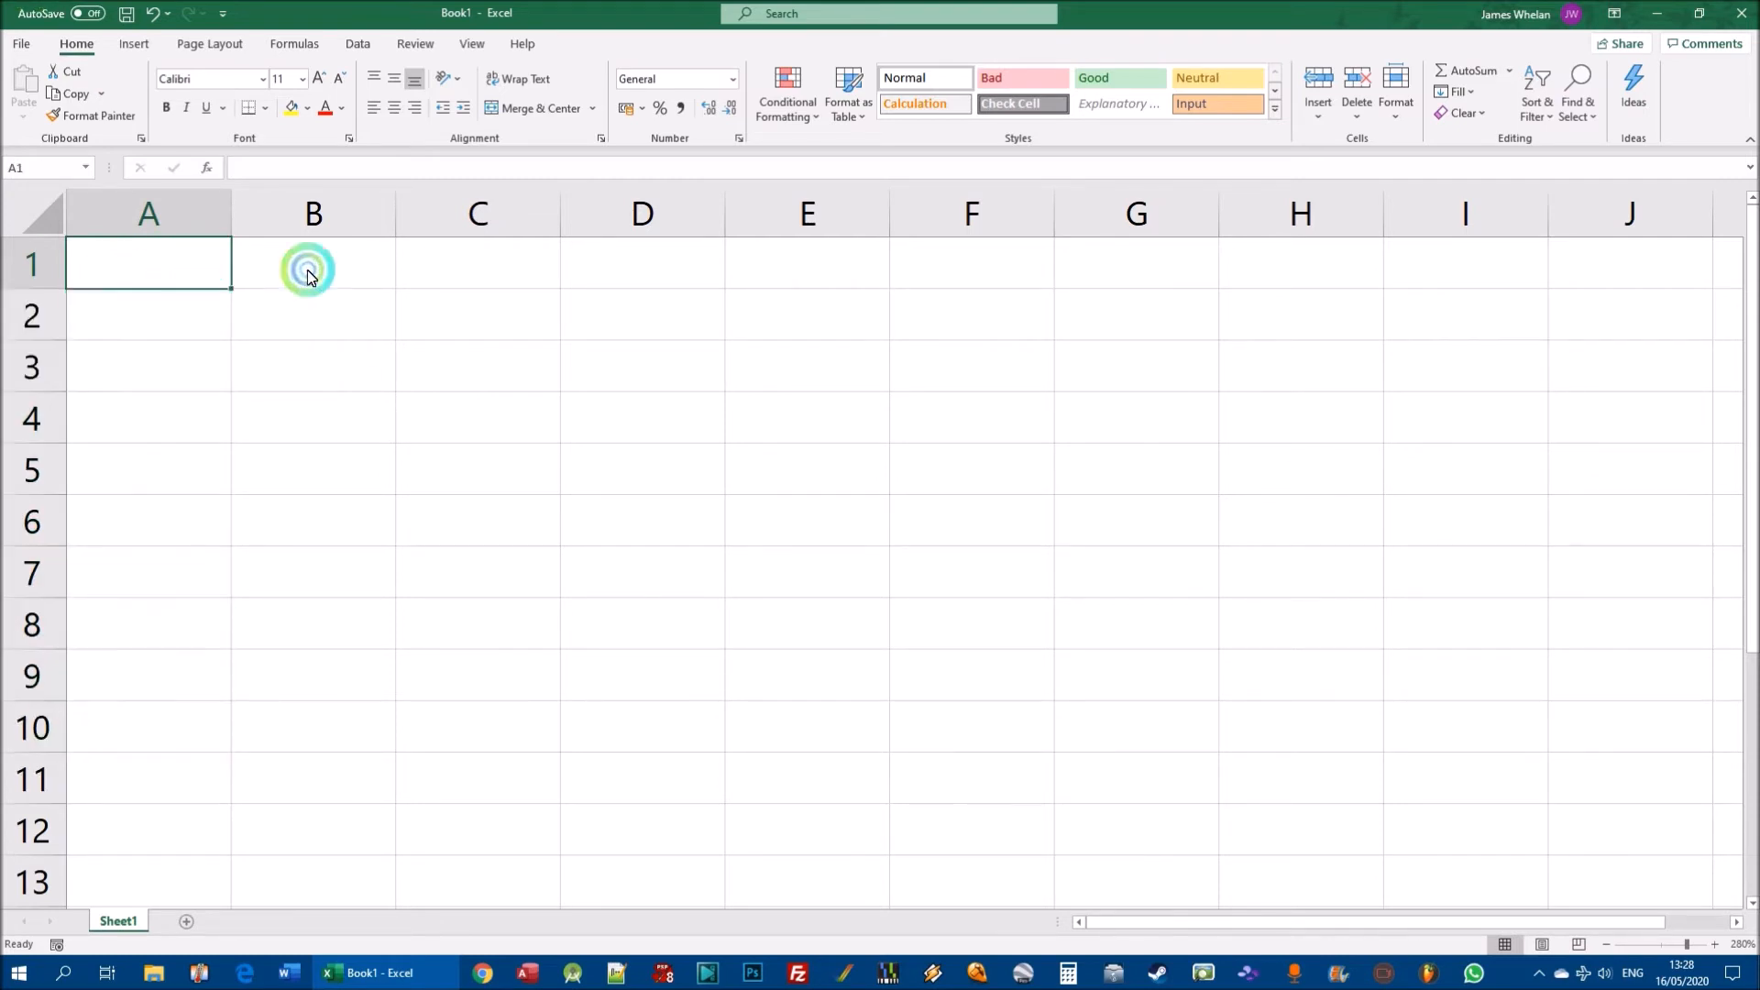
pyautogui.write('1')
pyautogui.press('Return')
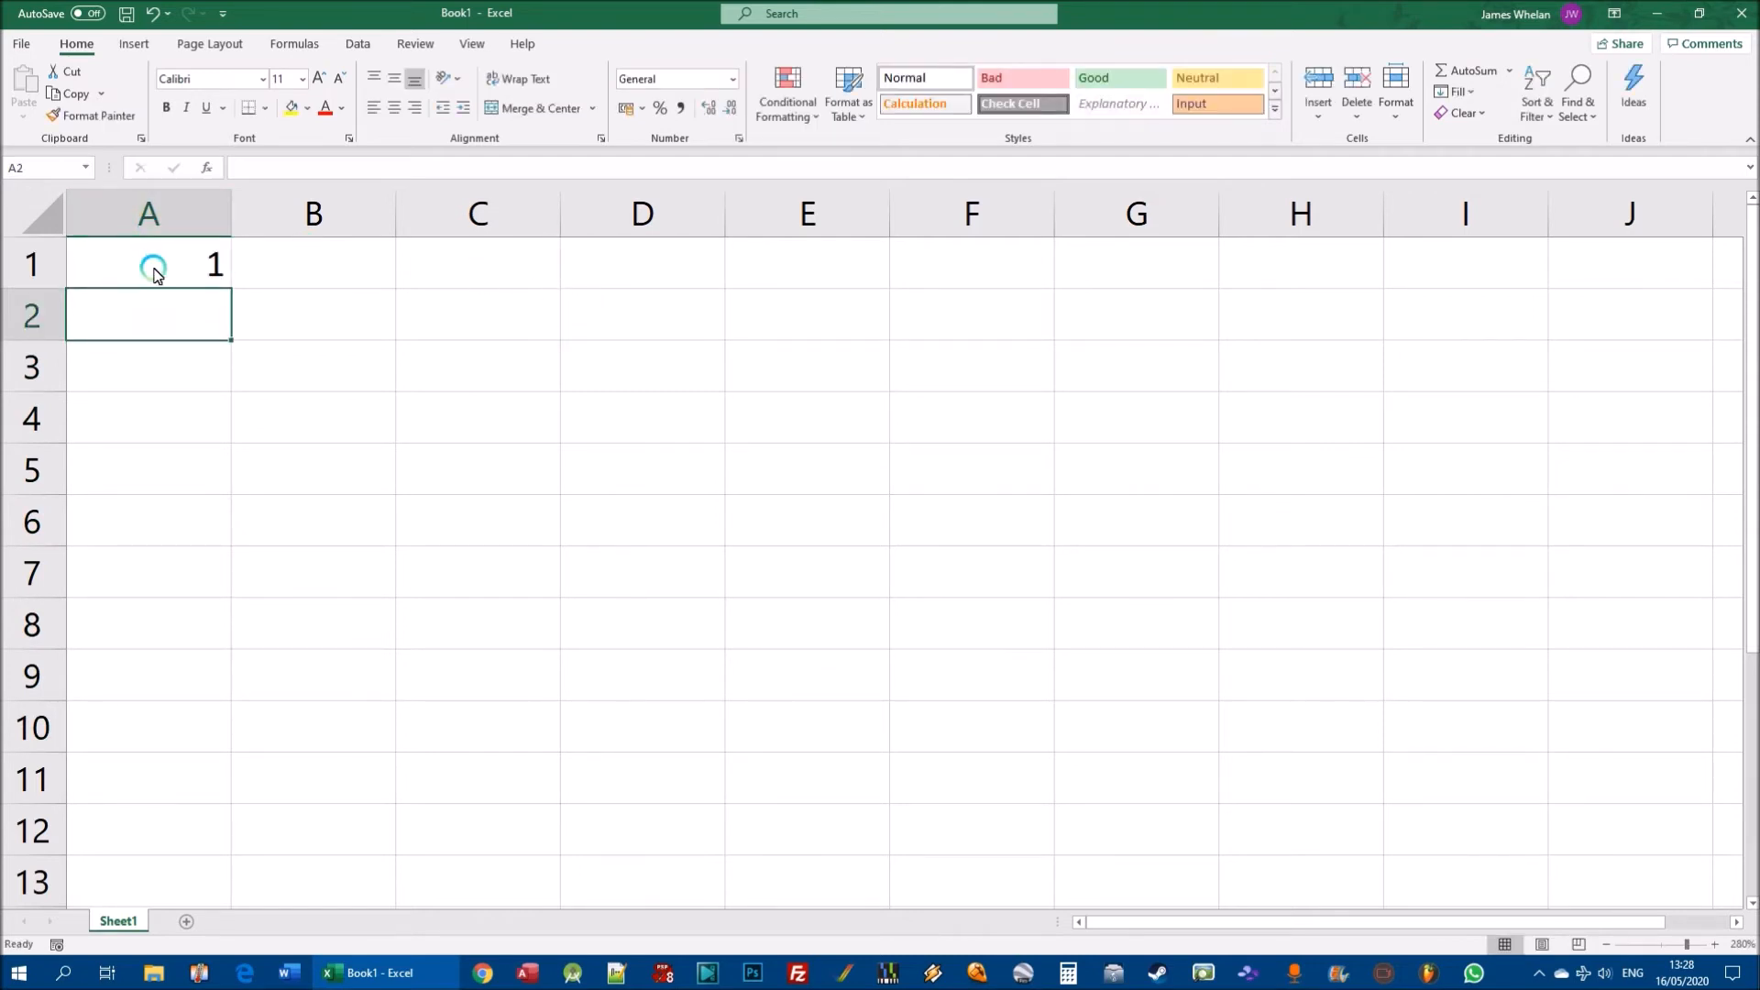
# Fill the 1 from A1 down to A25 as repeated copies and undo the fill.
pyautogui.click(187, 280)
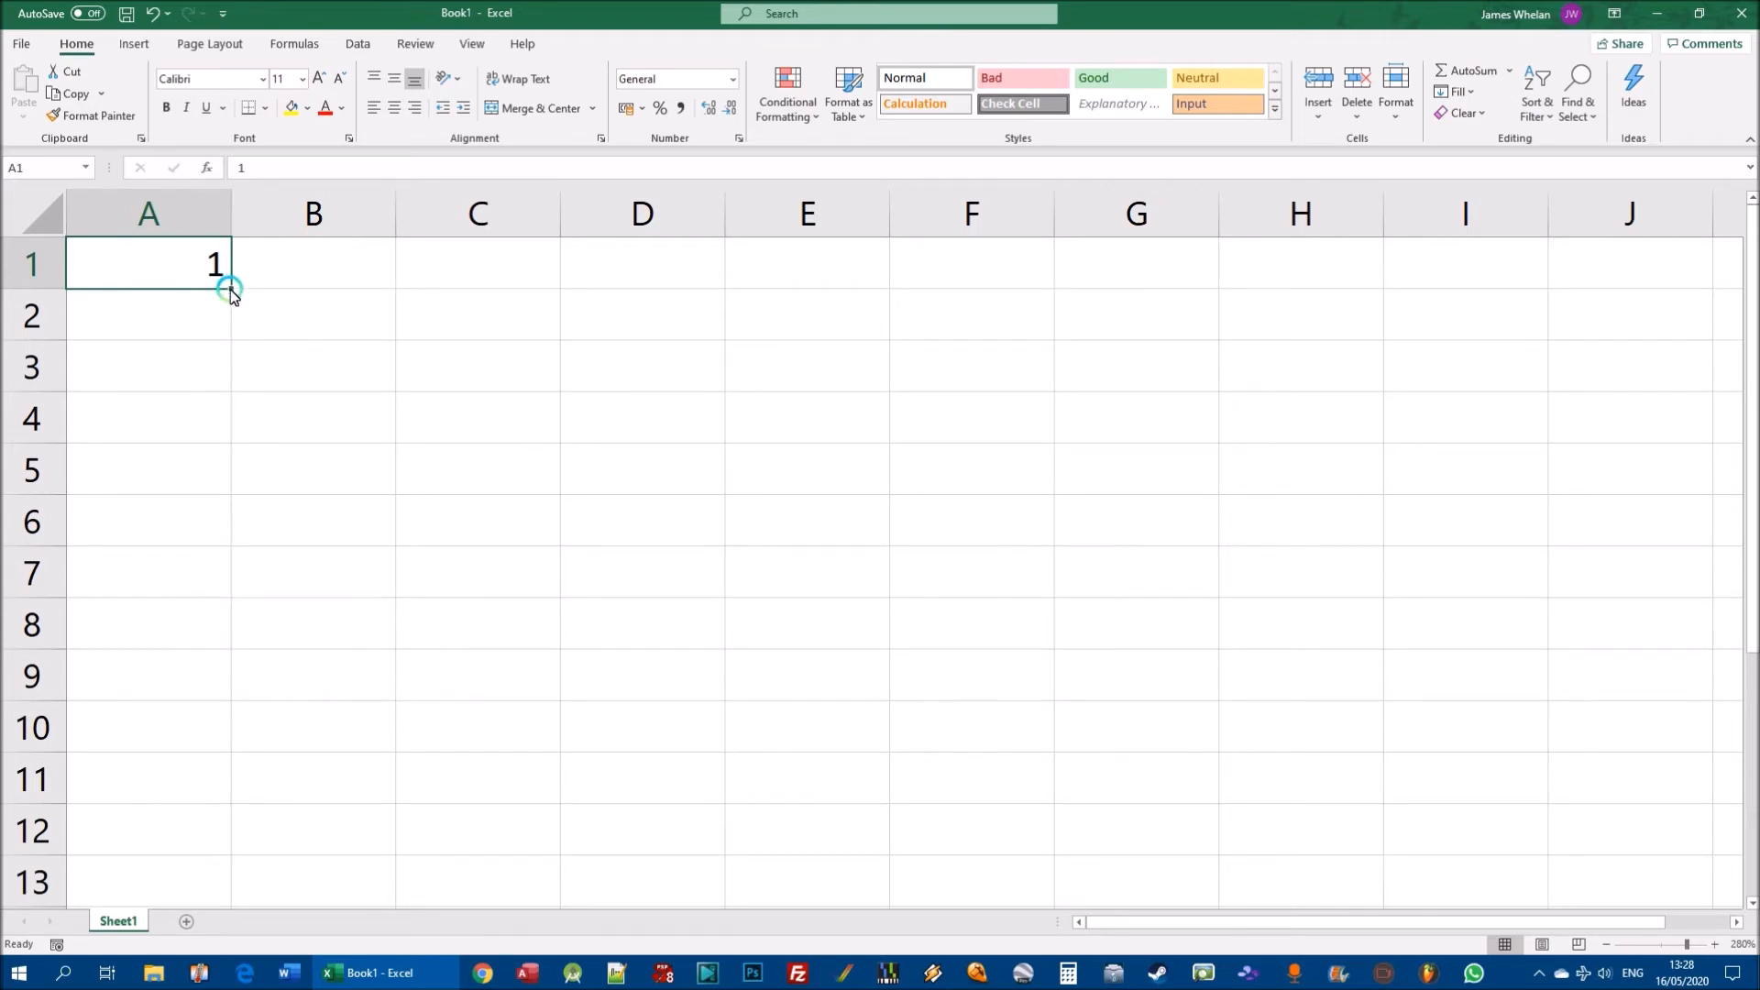
pyautogui.moveTo(230, 291); pyautogui.dragTo(205, 809)
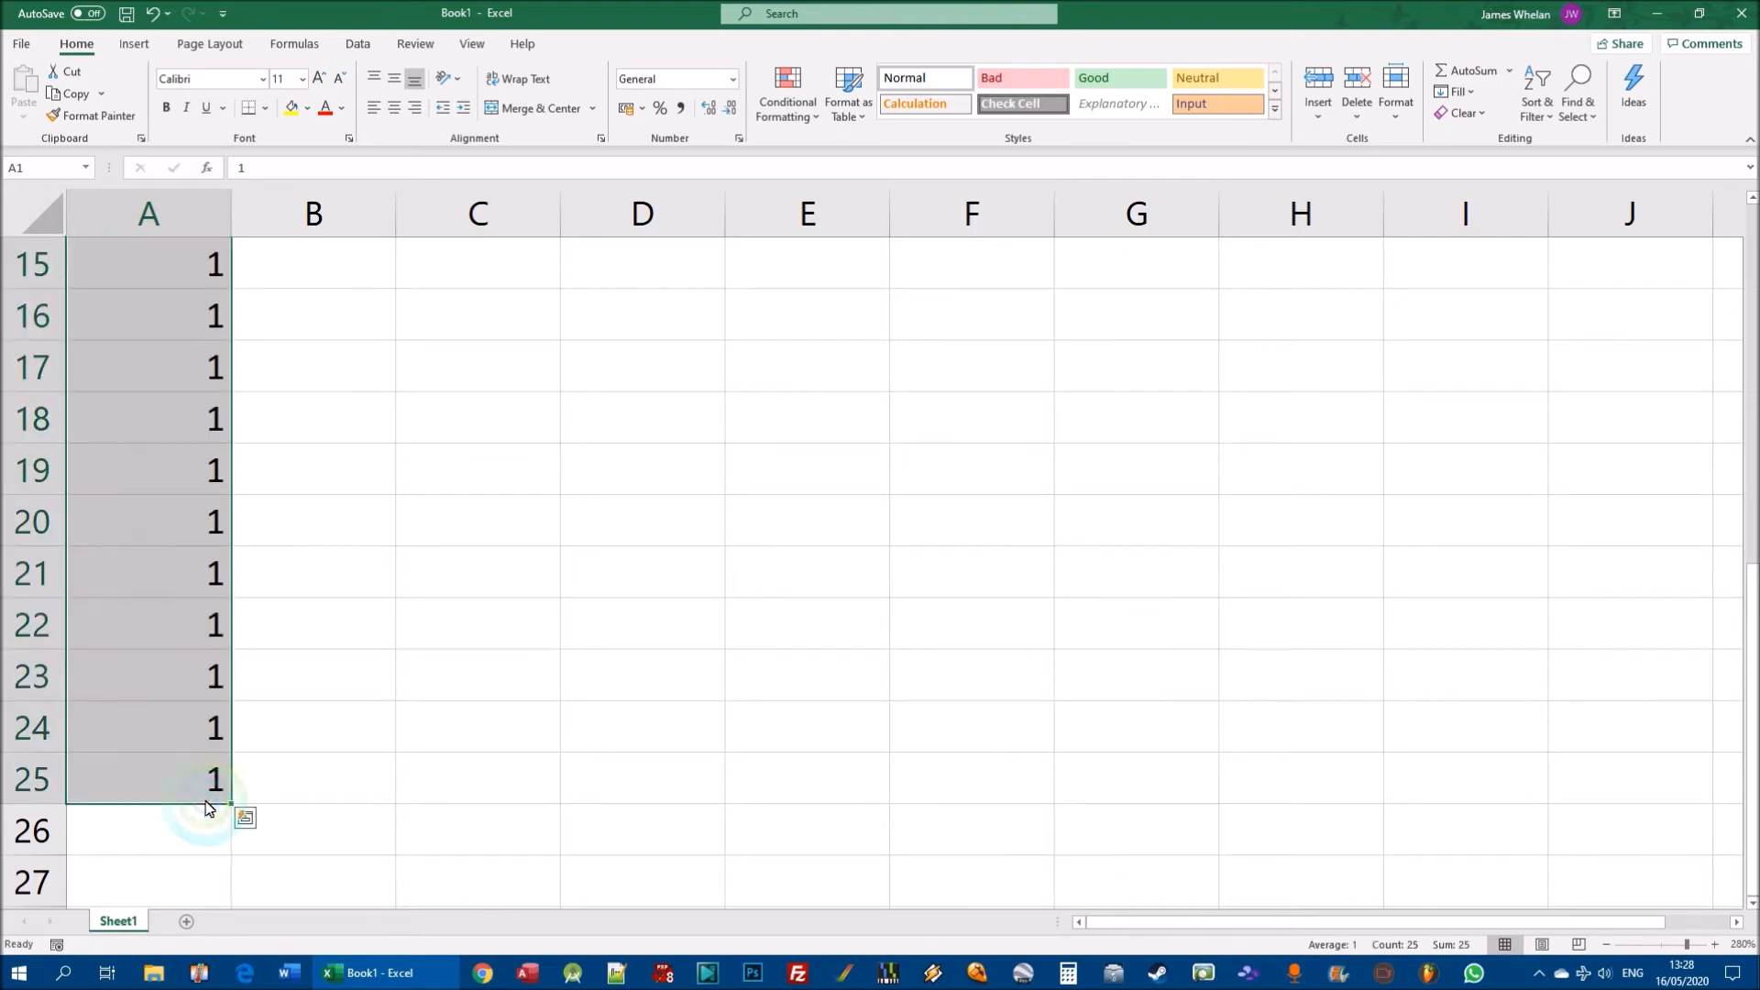
pyautogui.scroll(5, 382, 622)
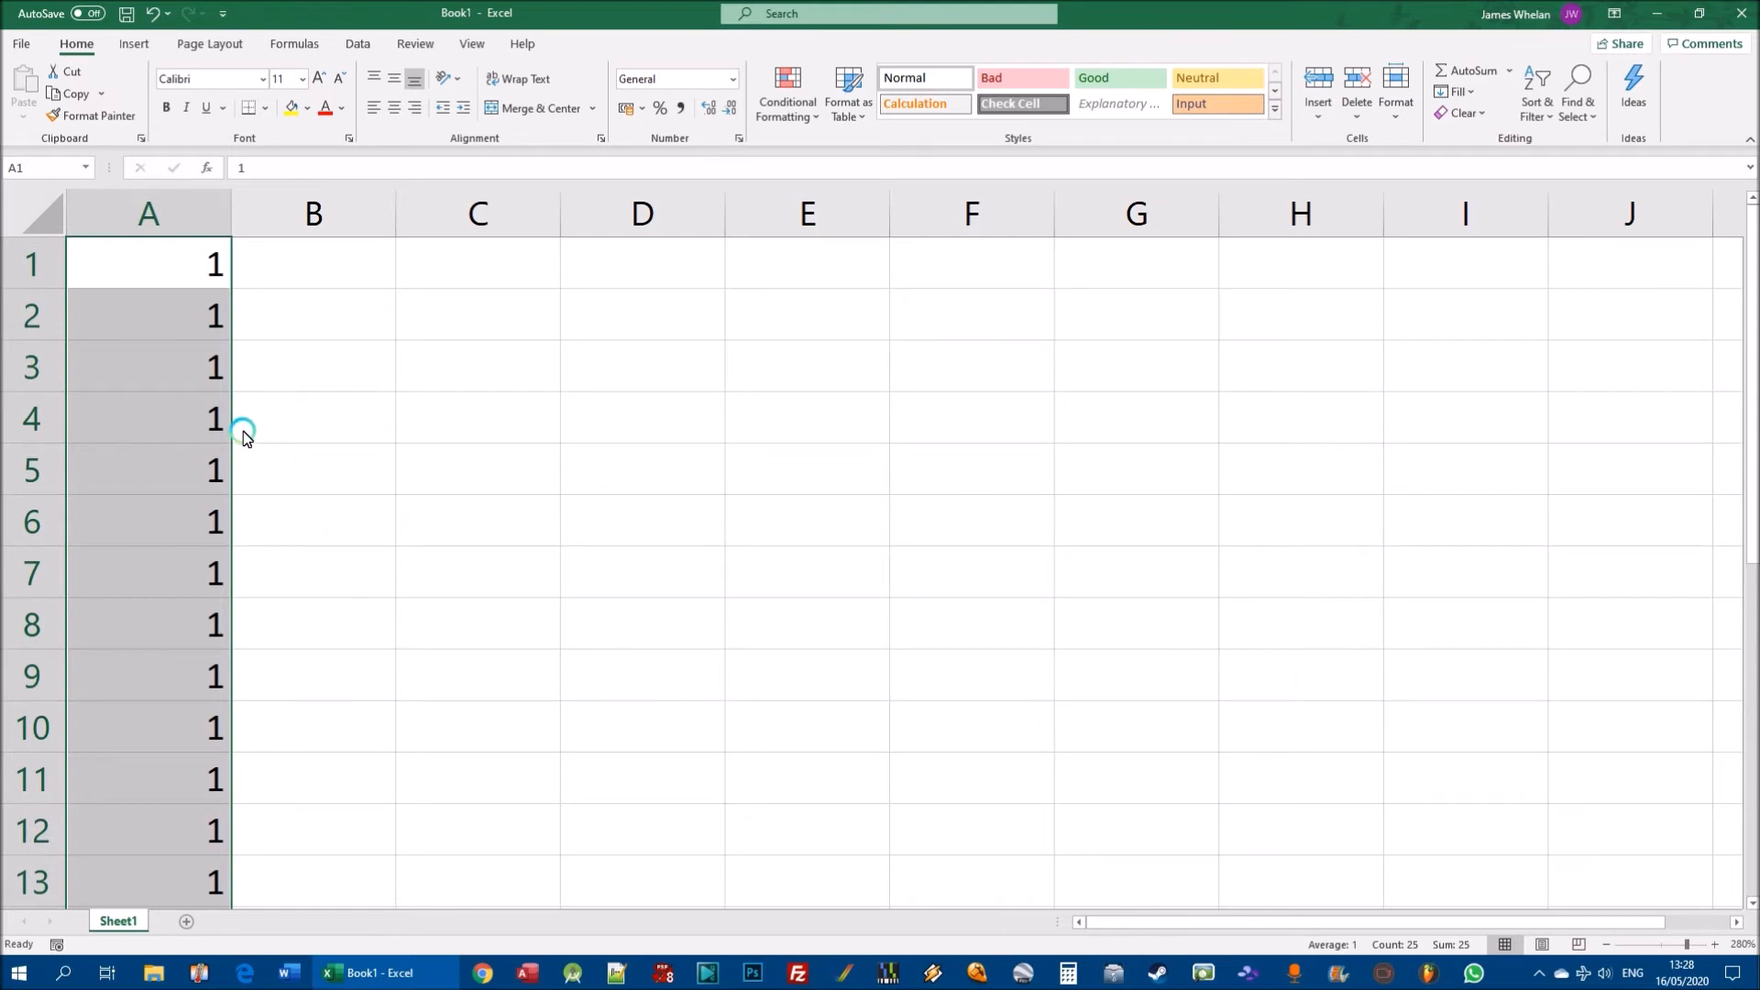
pyautogui.hotkey('ctrl', 'z')
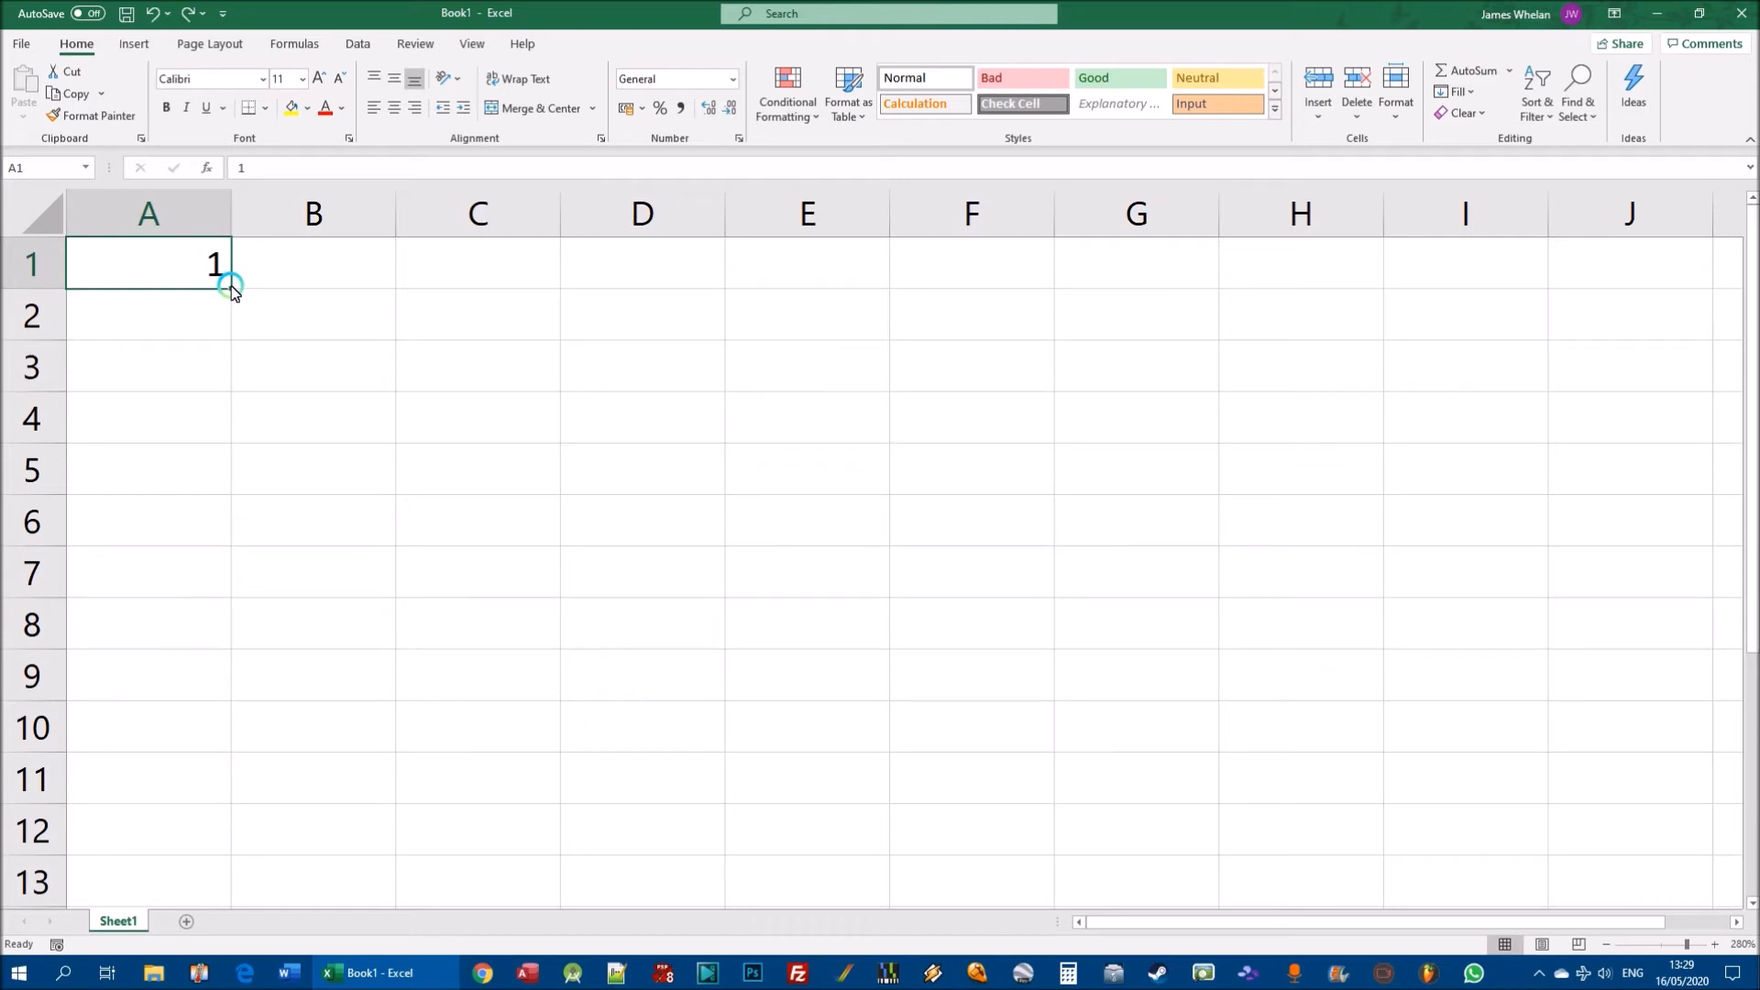
# Try filling A1 down to A25 as a series from 1 to 25 and down to A8 as repeated 1s, undoing both fills.
pyautogui.moveTo(231, 287); pyautogui.dragTo(144, 729)
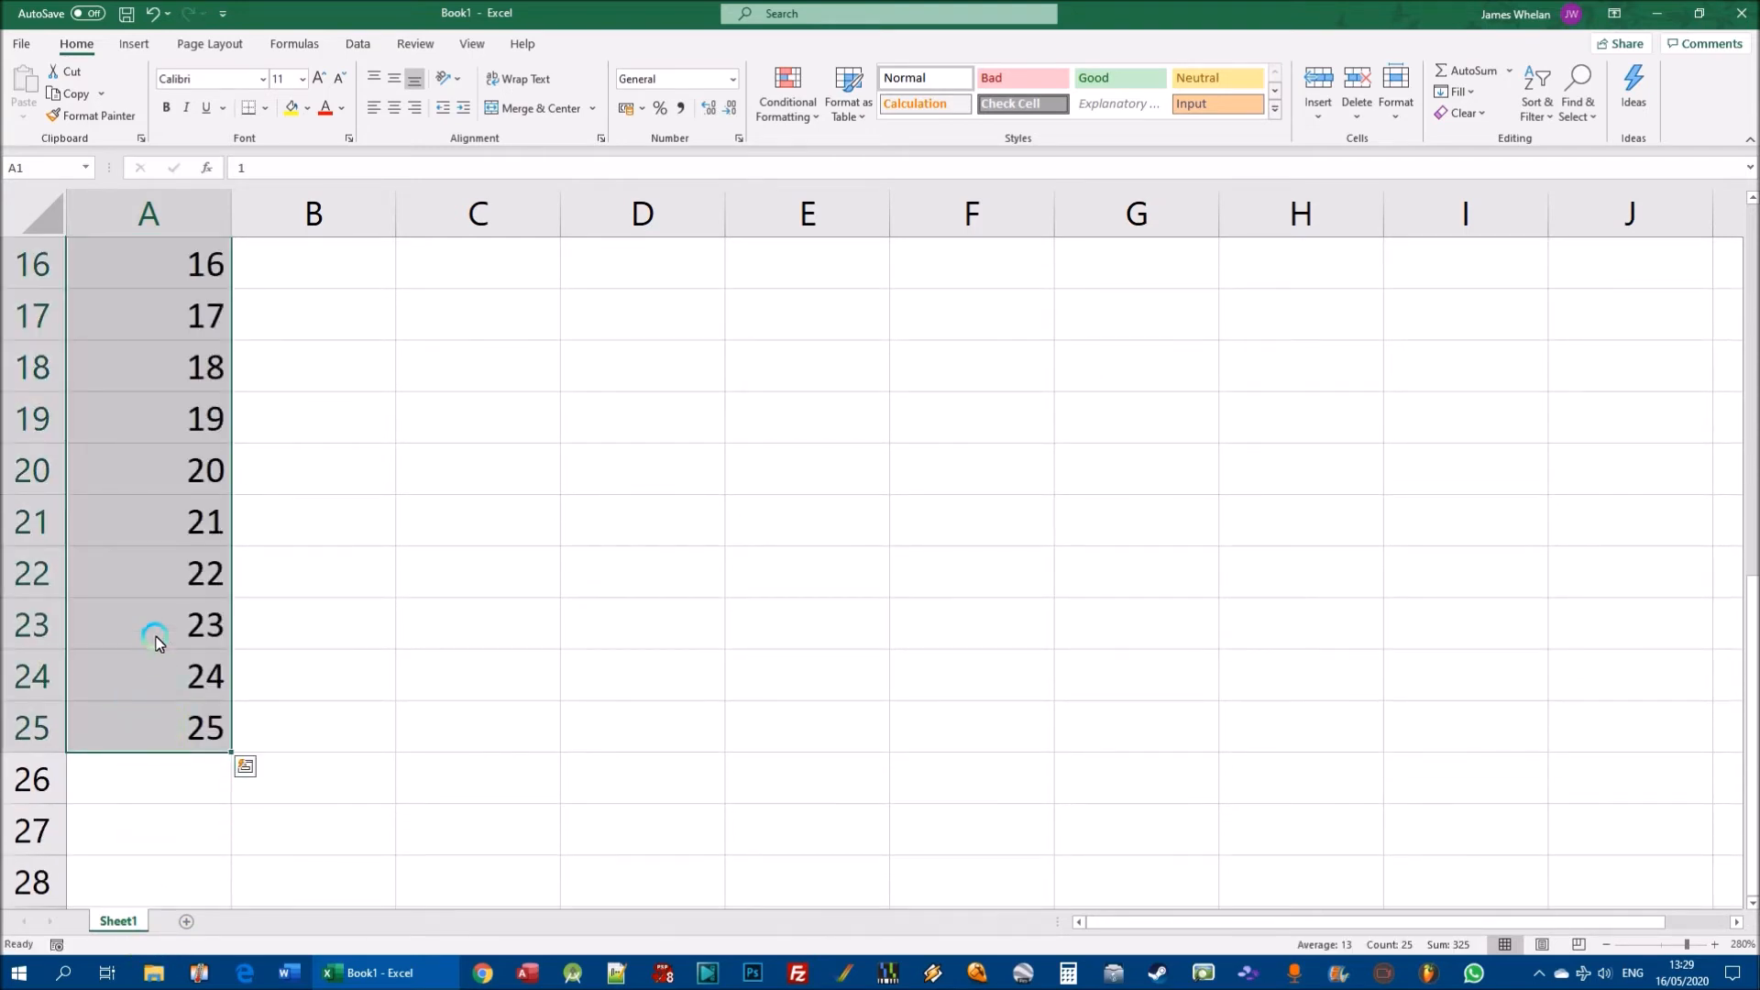
pyautogui.scroll(5, 128, 440)
pyautogui.scroll(-13, 184, 467)
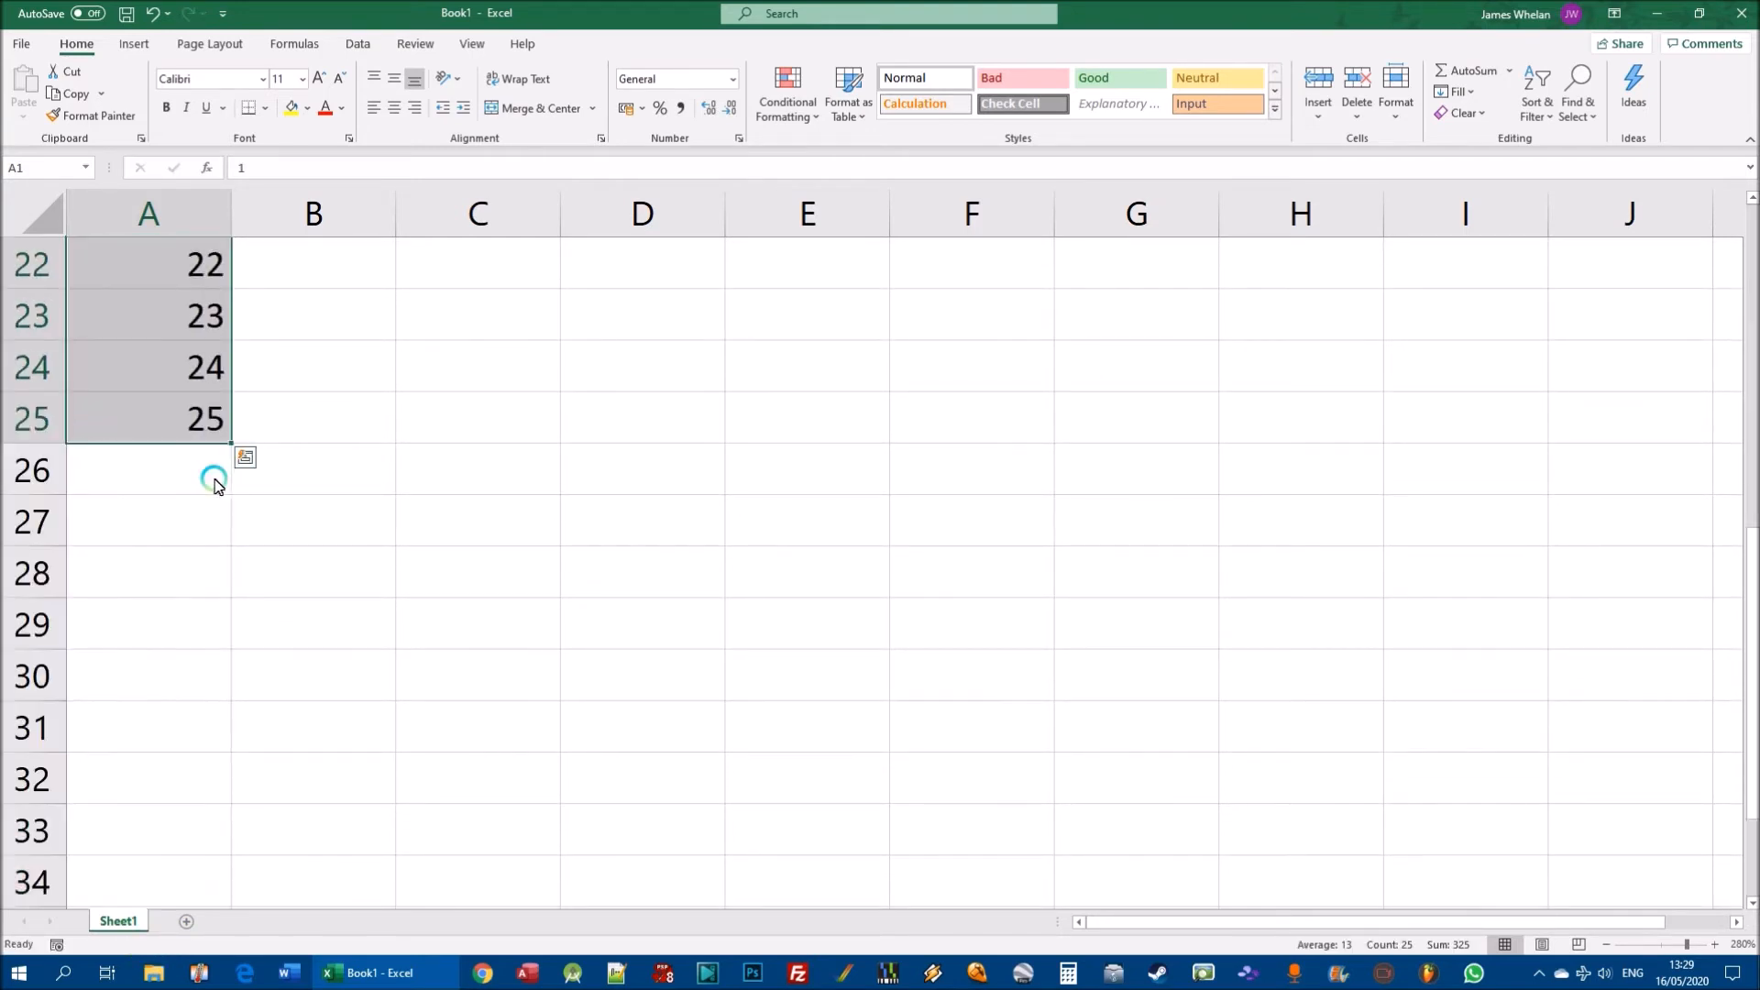
pyautogui.scroll(13, 229, 486)
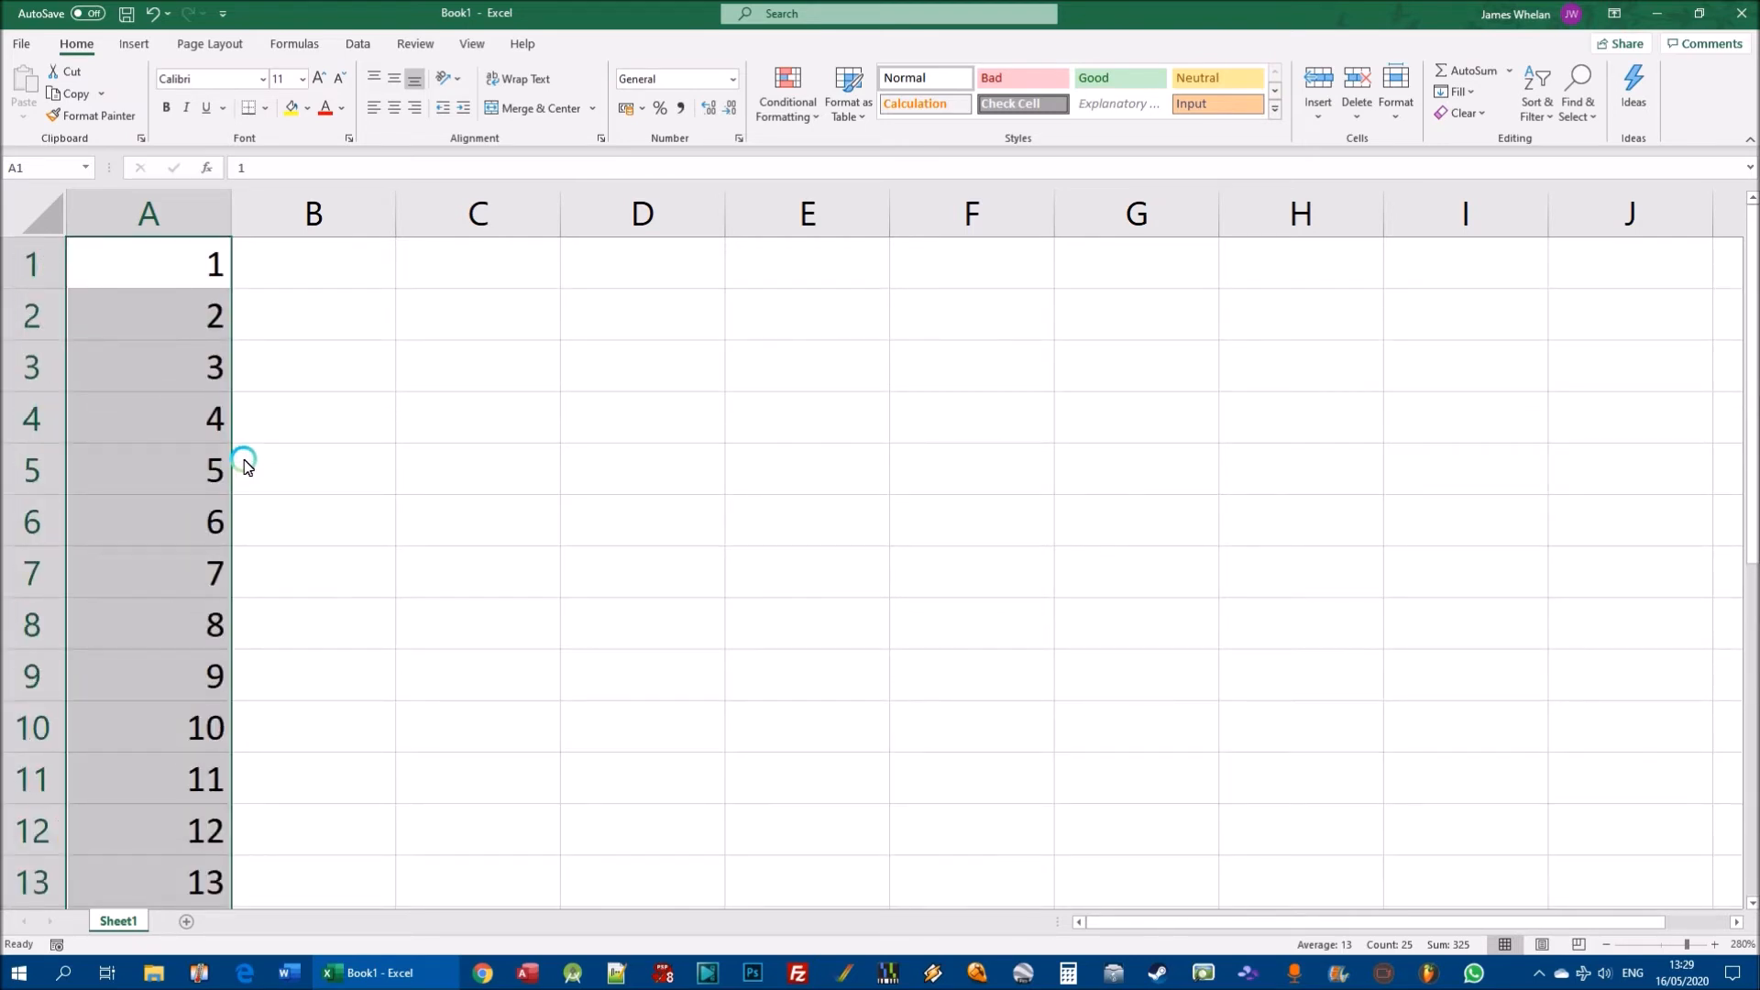
pyautogui.hotkey('ctrl', 'z')
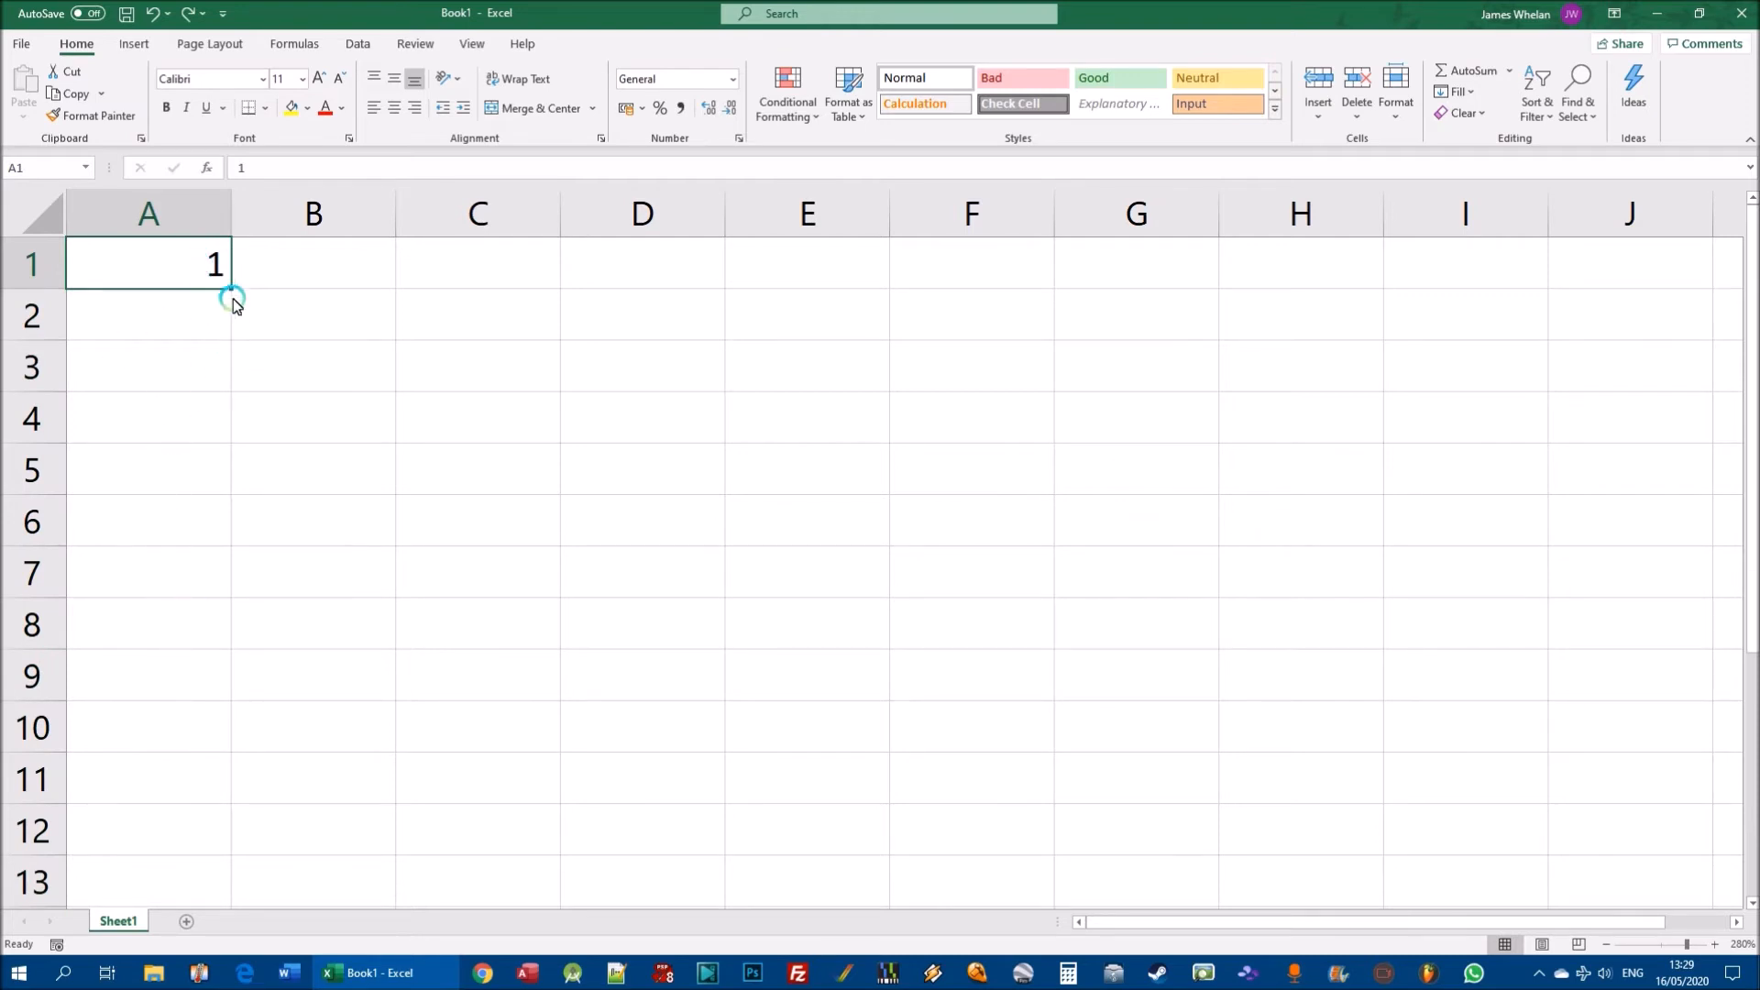
pyautogui.moveTo(231, 290); pyautogui.dragTo(221, 647)
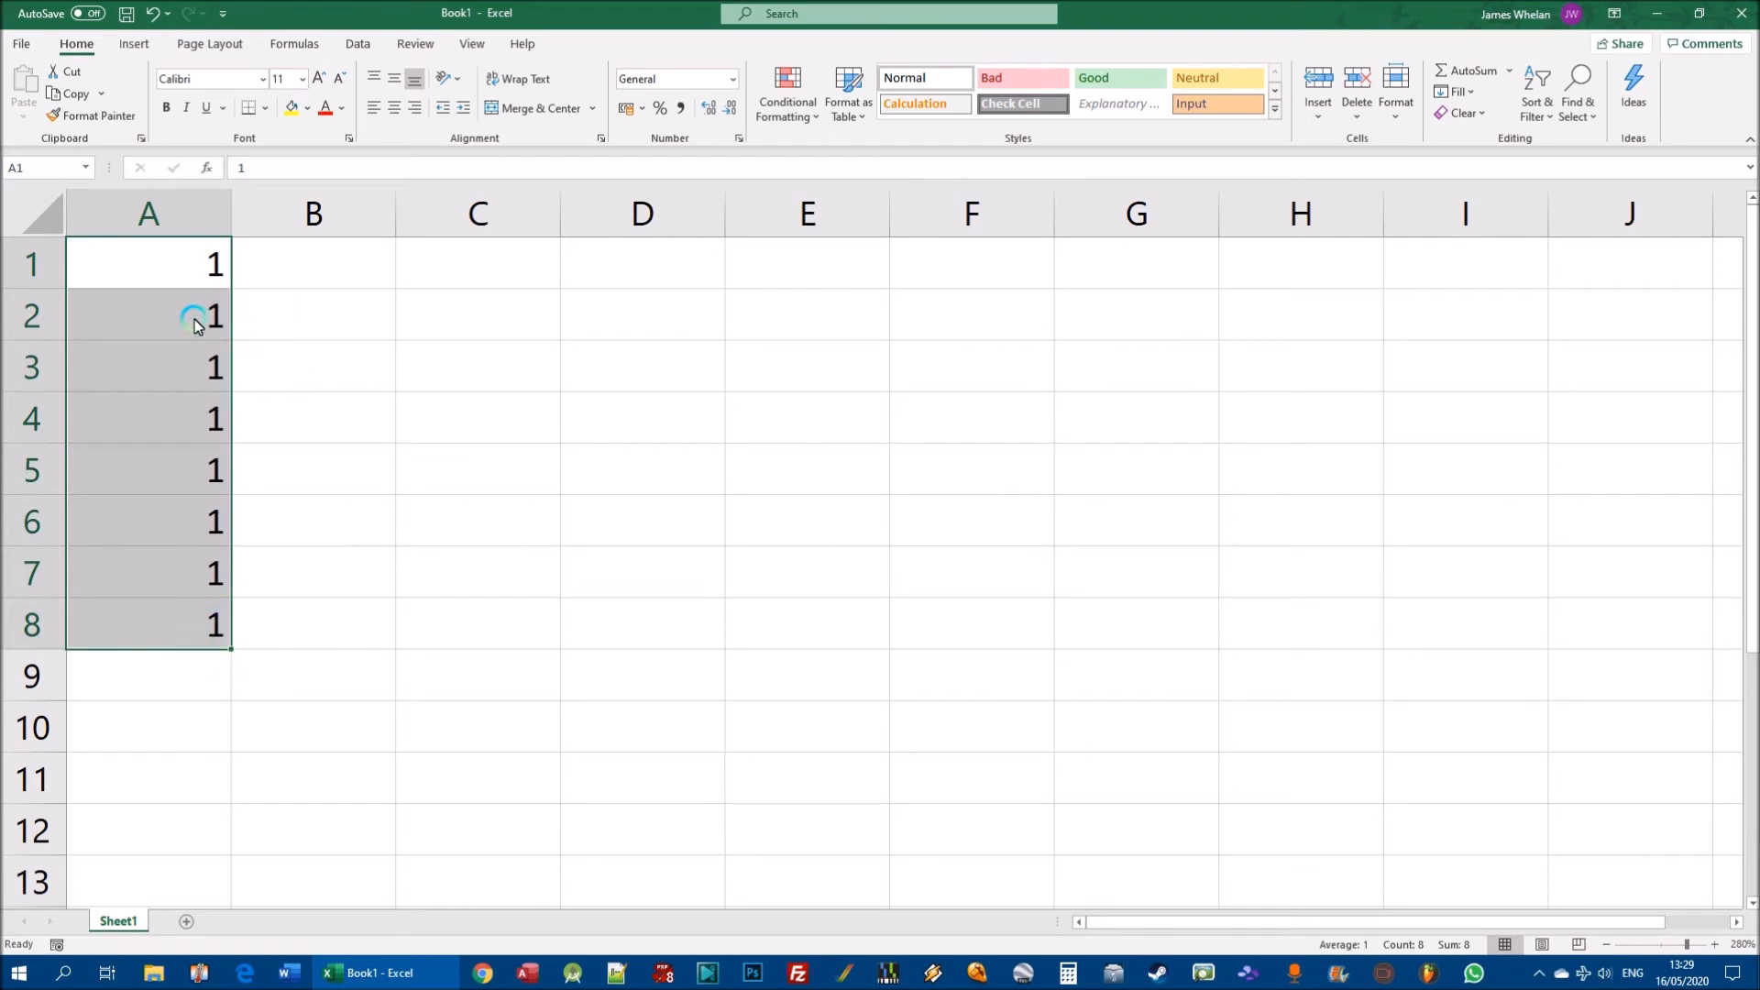
pyautogui.hotkey('ctrl', 'z')
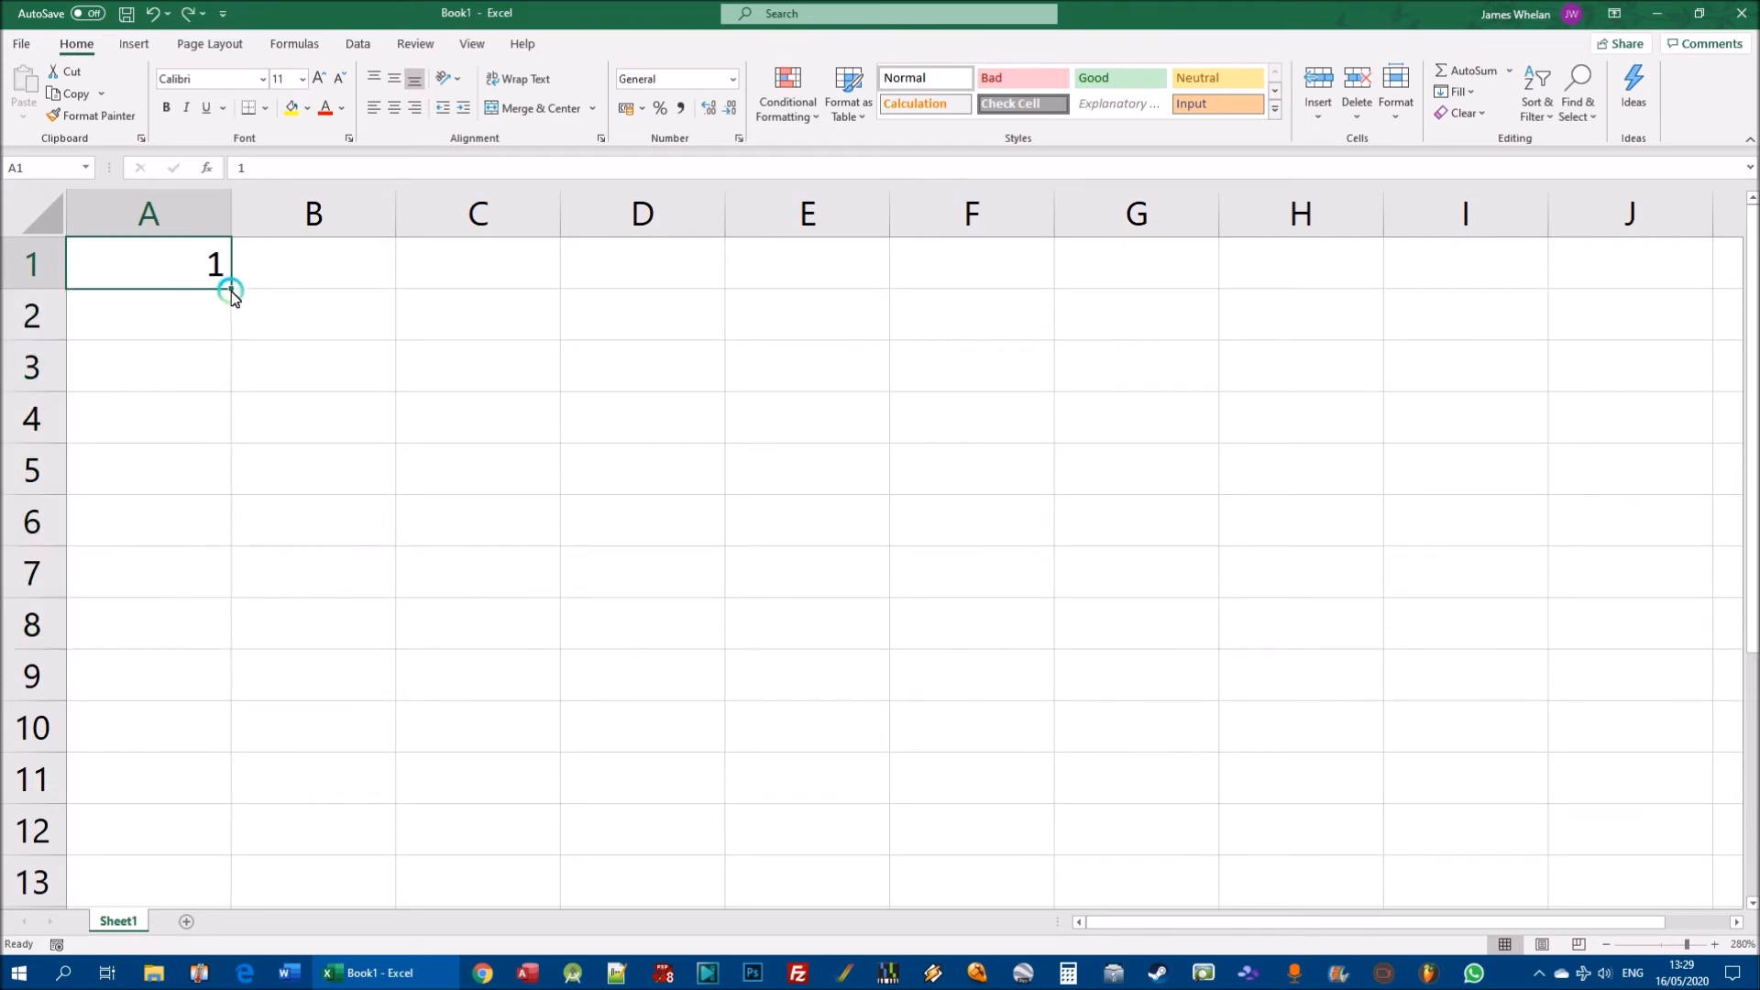
# Auto-fill A1 down to A11 as a series from 1 to 11 and select the filled range.
pyautogui.moveTo(230, 289); pyautogui.dragTo(196, 789)
pyautogui.hotkey('ctrl', 'q')
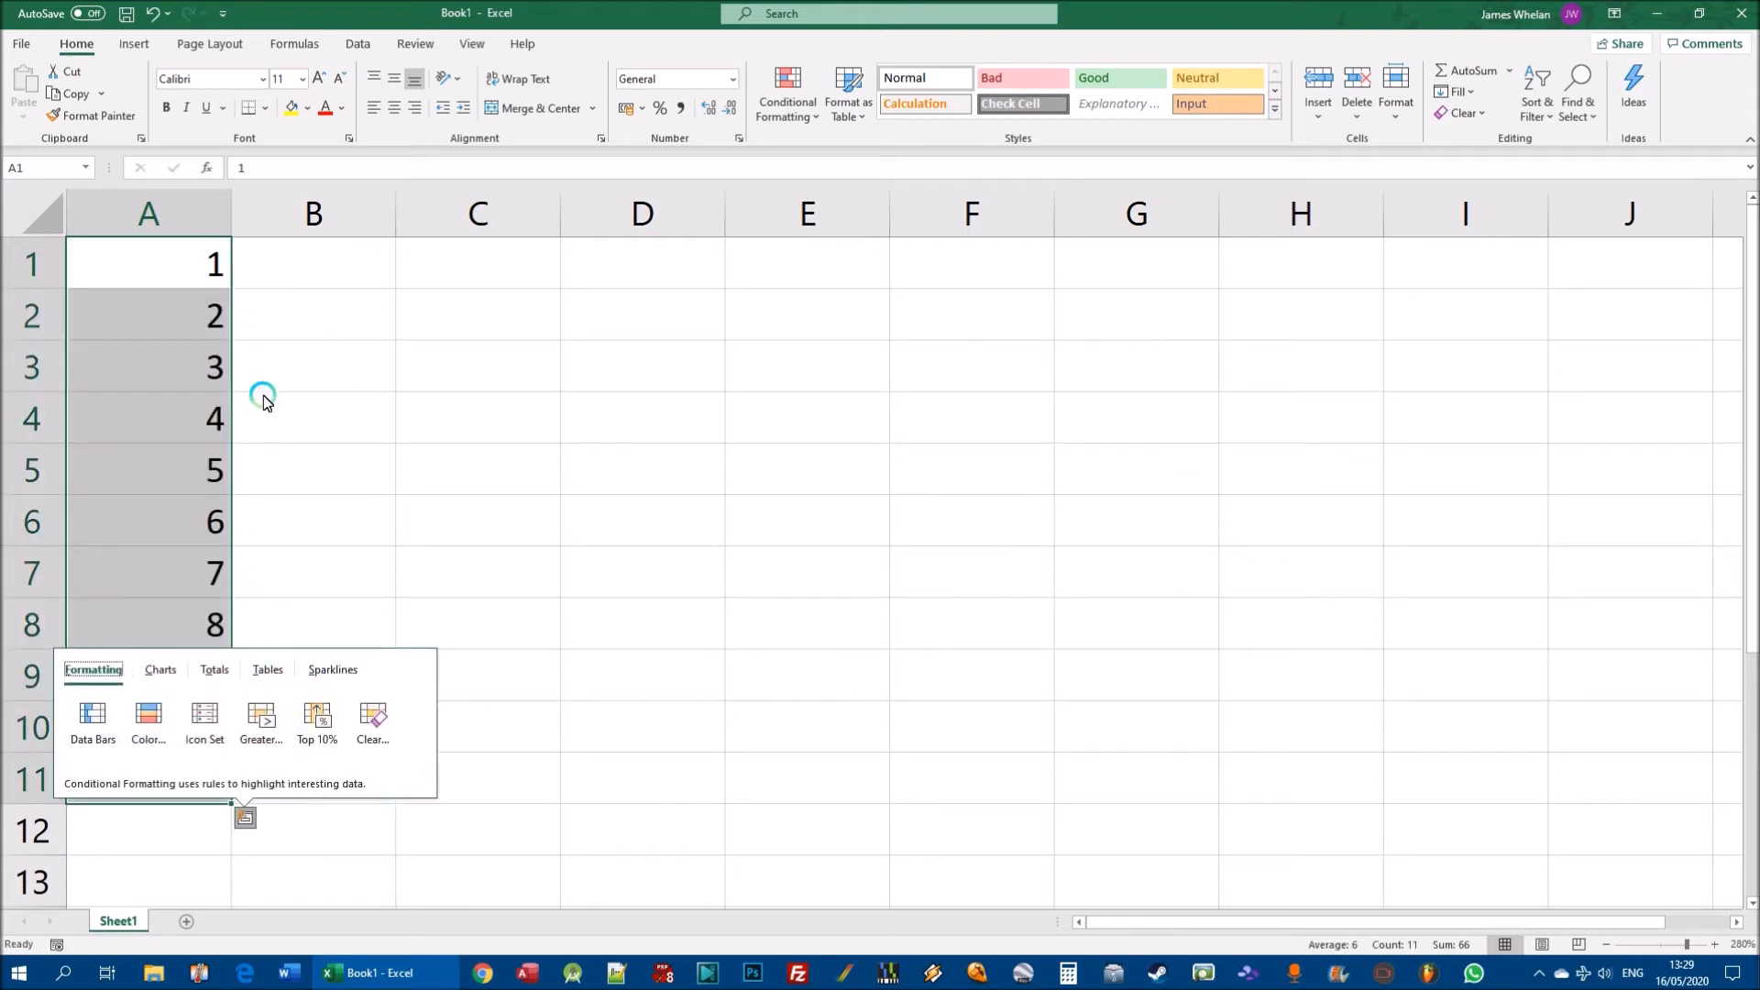
pyautogui.click(186, 263)
pyautogui.moveTo(186, 263); pyautogui.dragTo(188, 779)
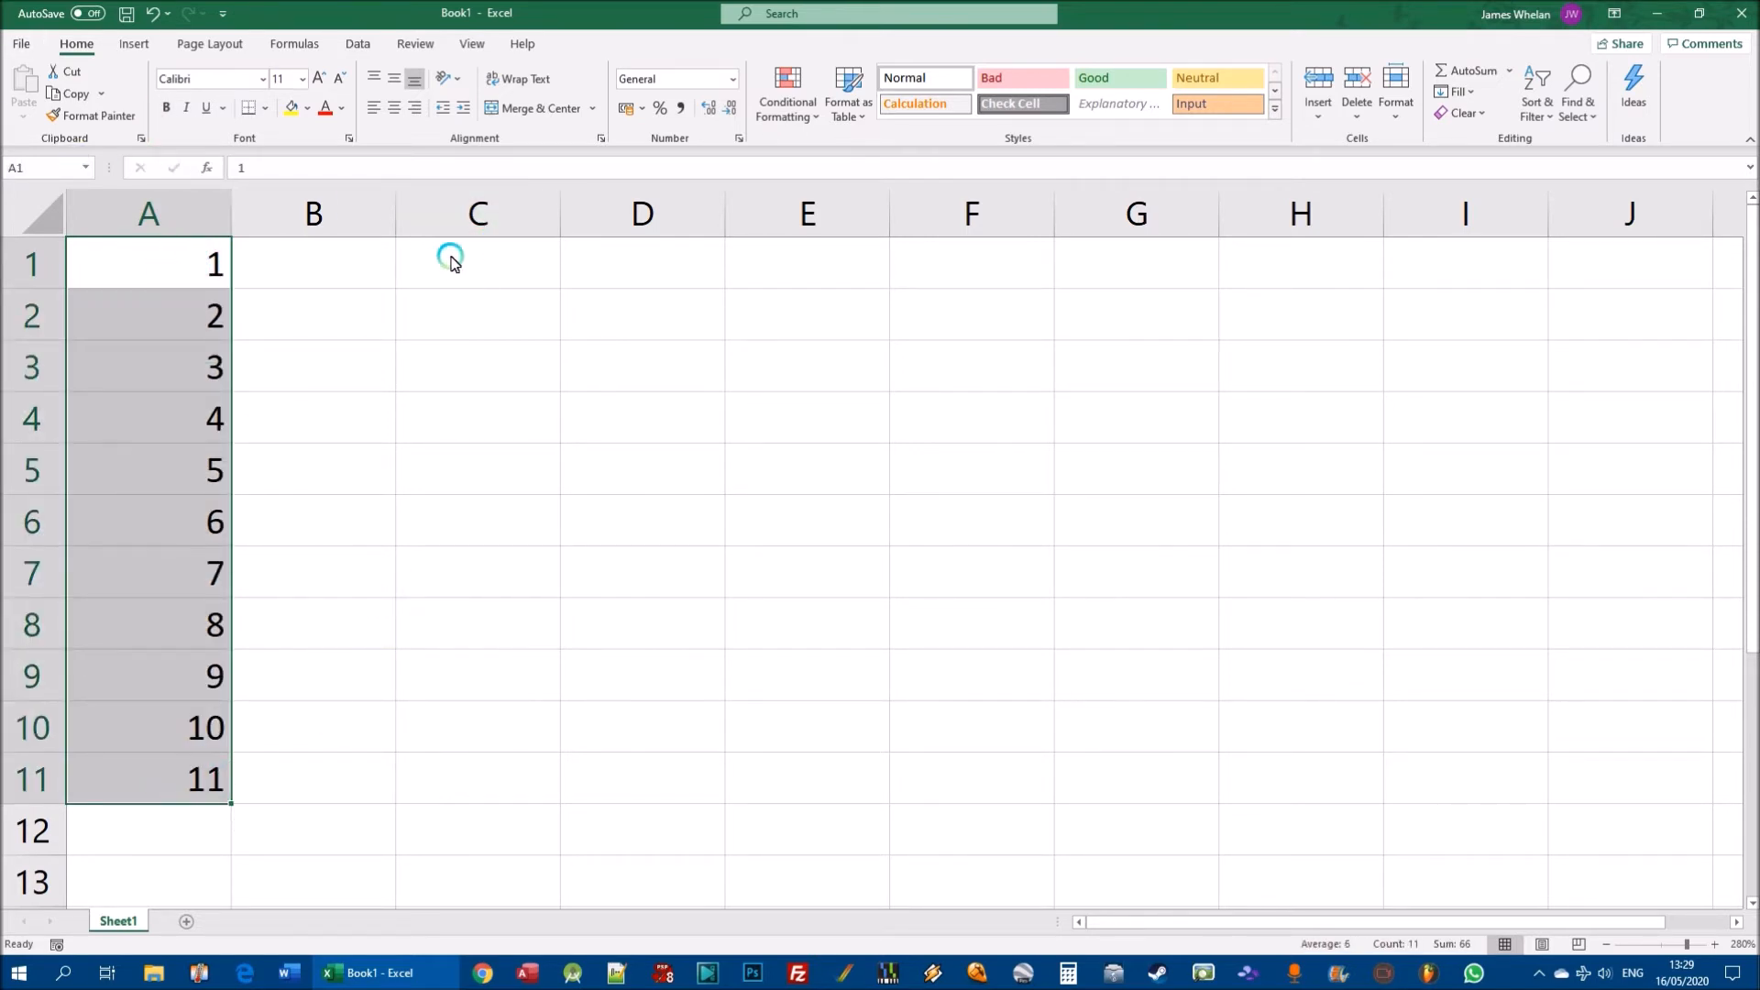
# Enter 100 in C1 and reselect that cell.
pyautogui.click(487, 261)
pyautogui.write('100')
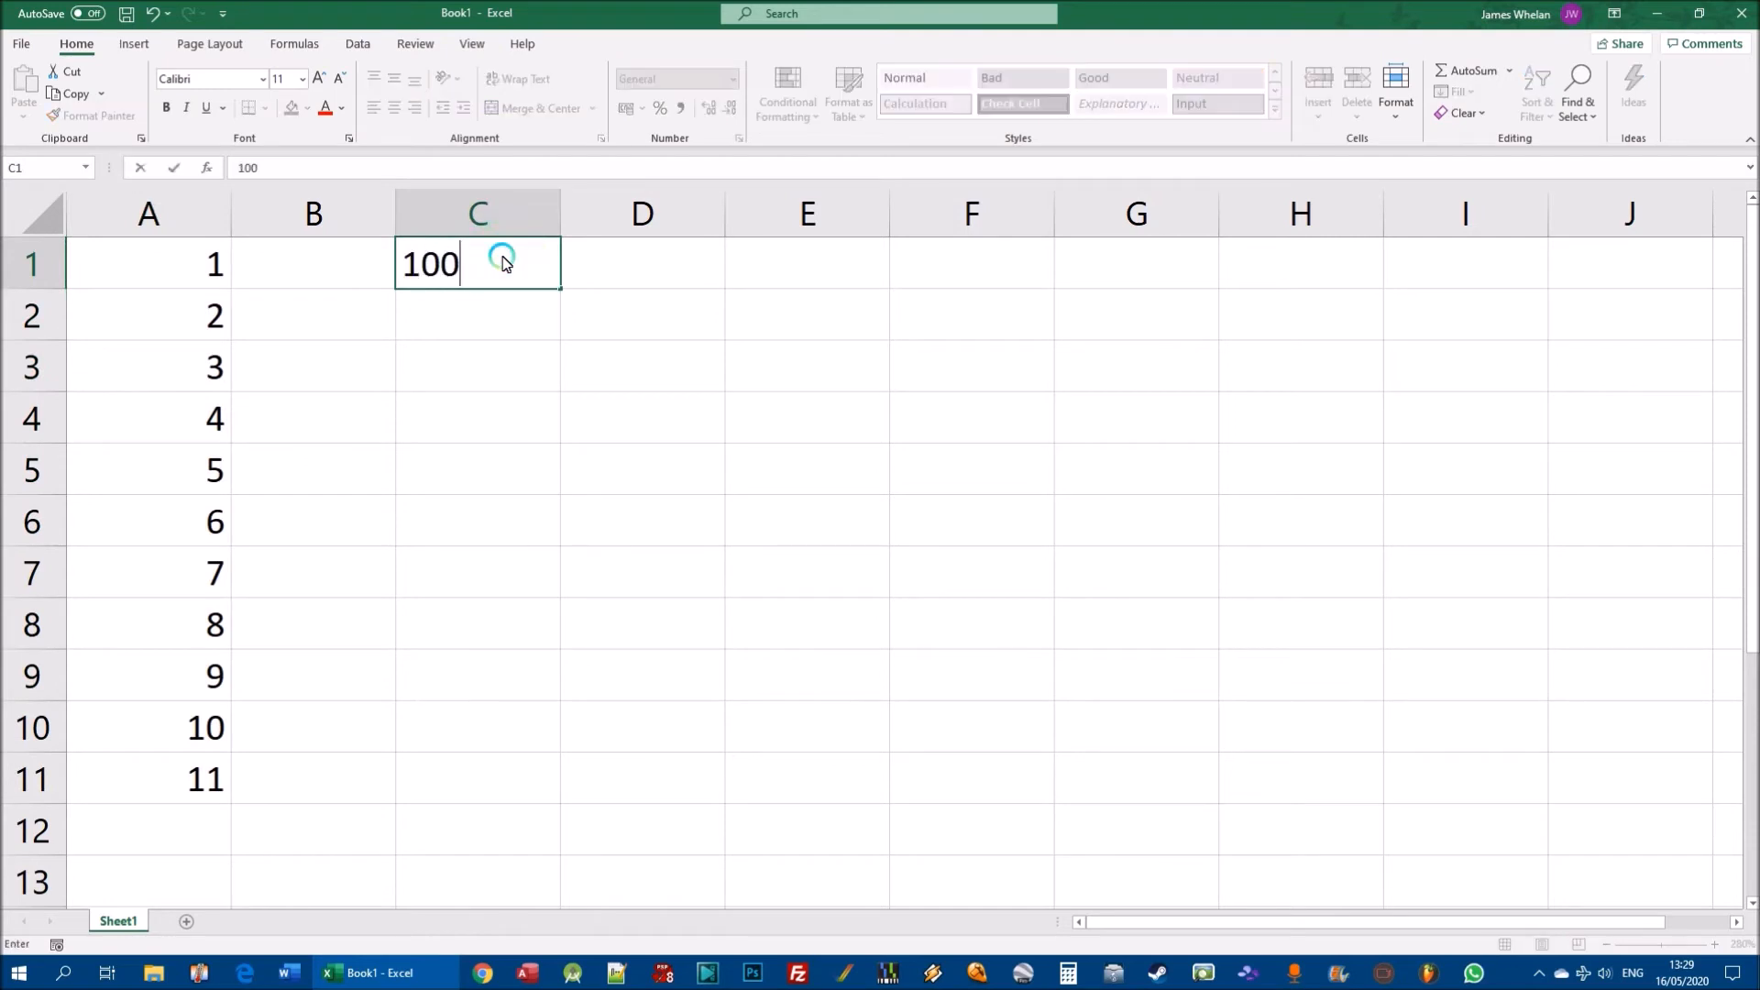
pyautogui.click(672, 358)
pyautogui.click(495, 263)
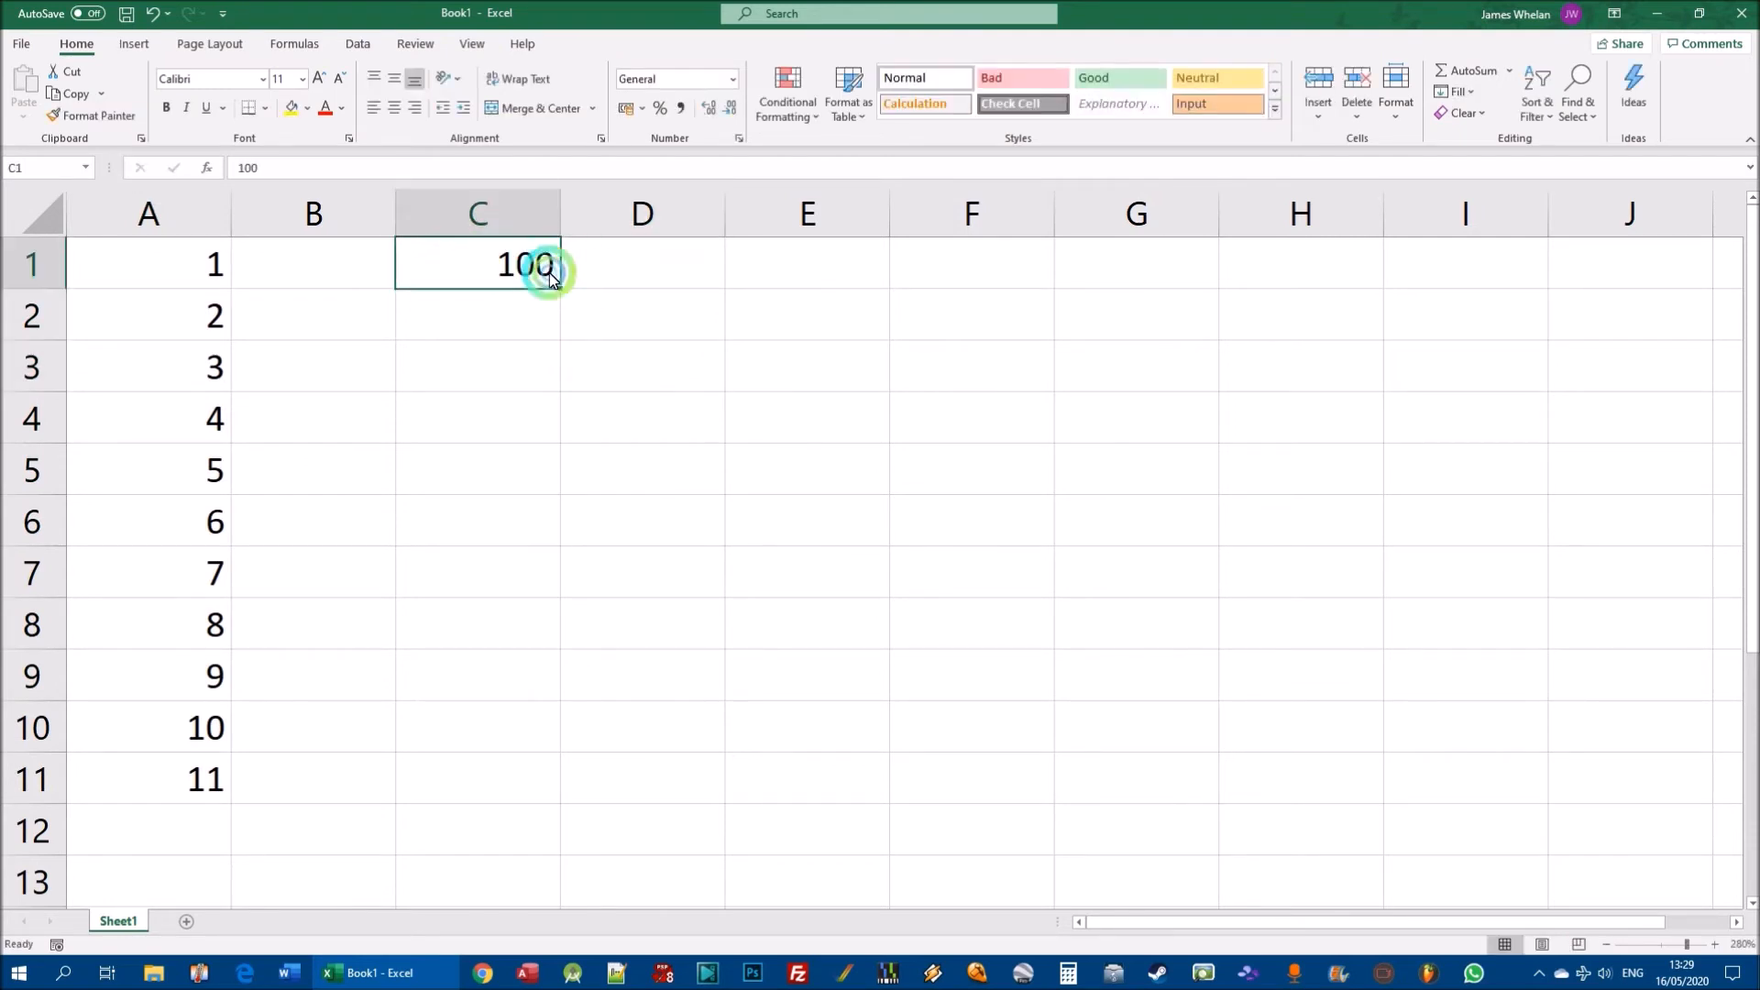
# Undo a trial copy of 100 down to C9 and auto-fill C1 to C10 as a series from 100 to 109.
pyautogui.moveTo(559, 288); pyautogui.dragTo(672, 683)
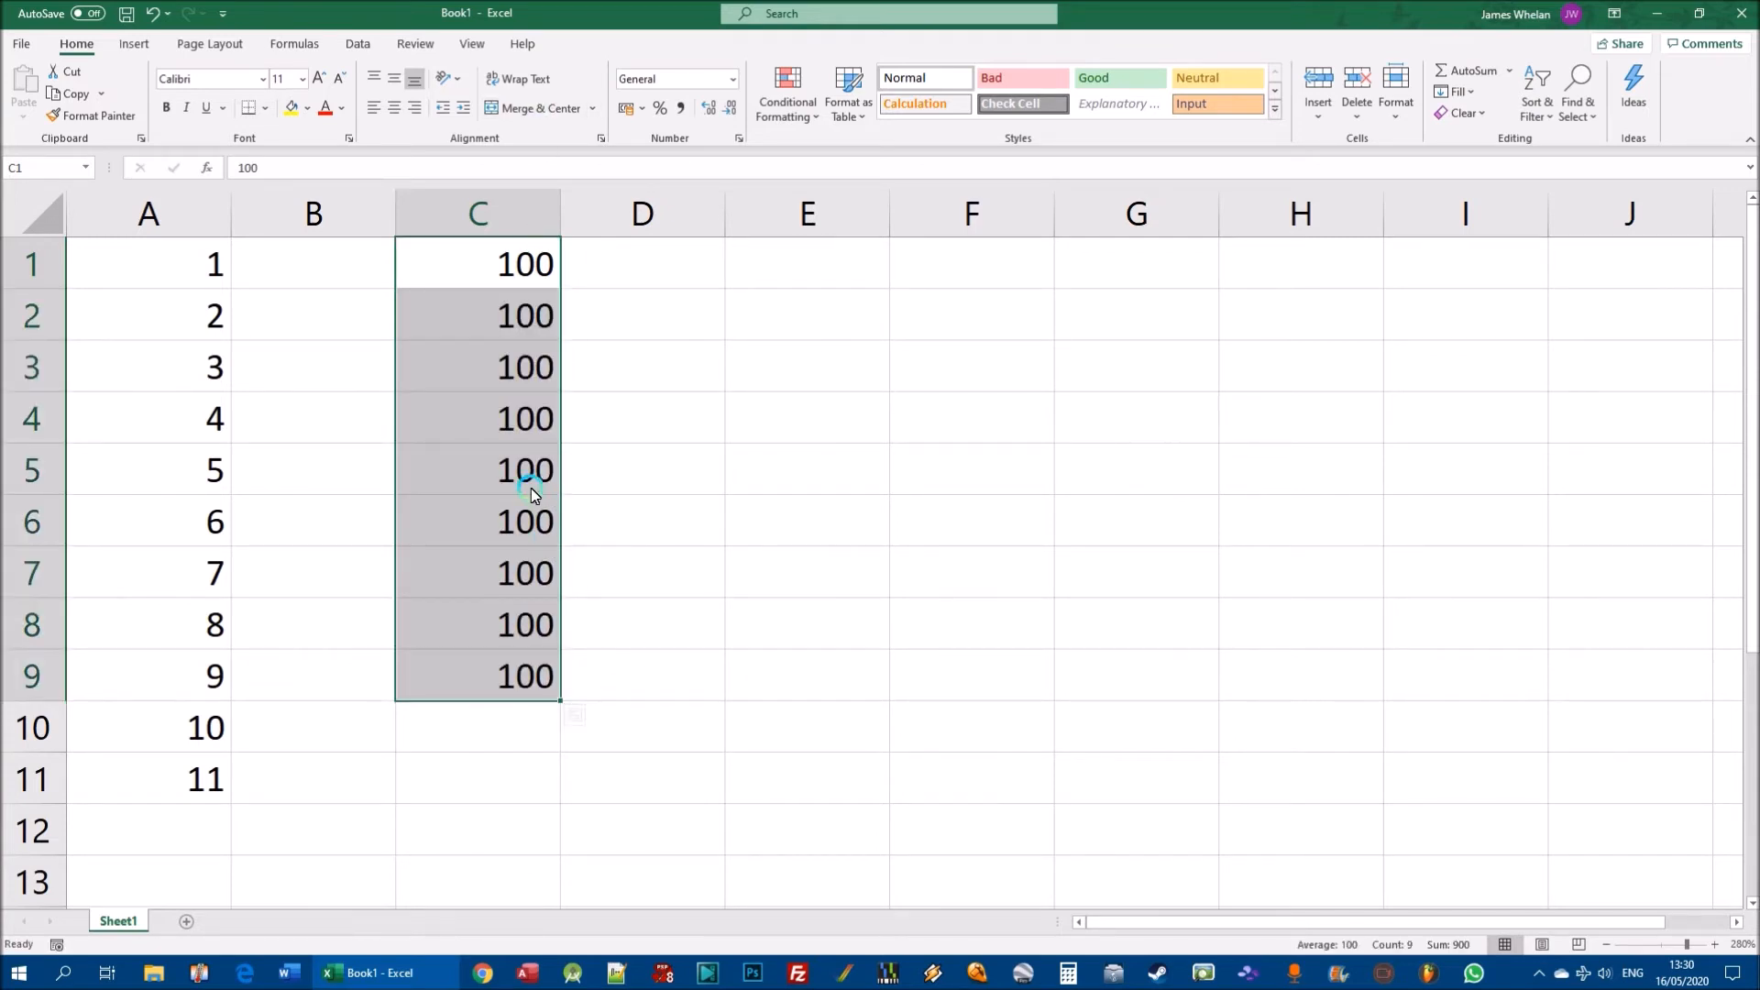
pyautogui.hotkey('ctrl', 'z')
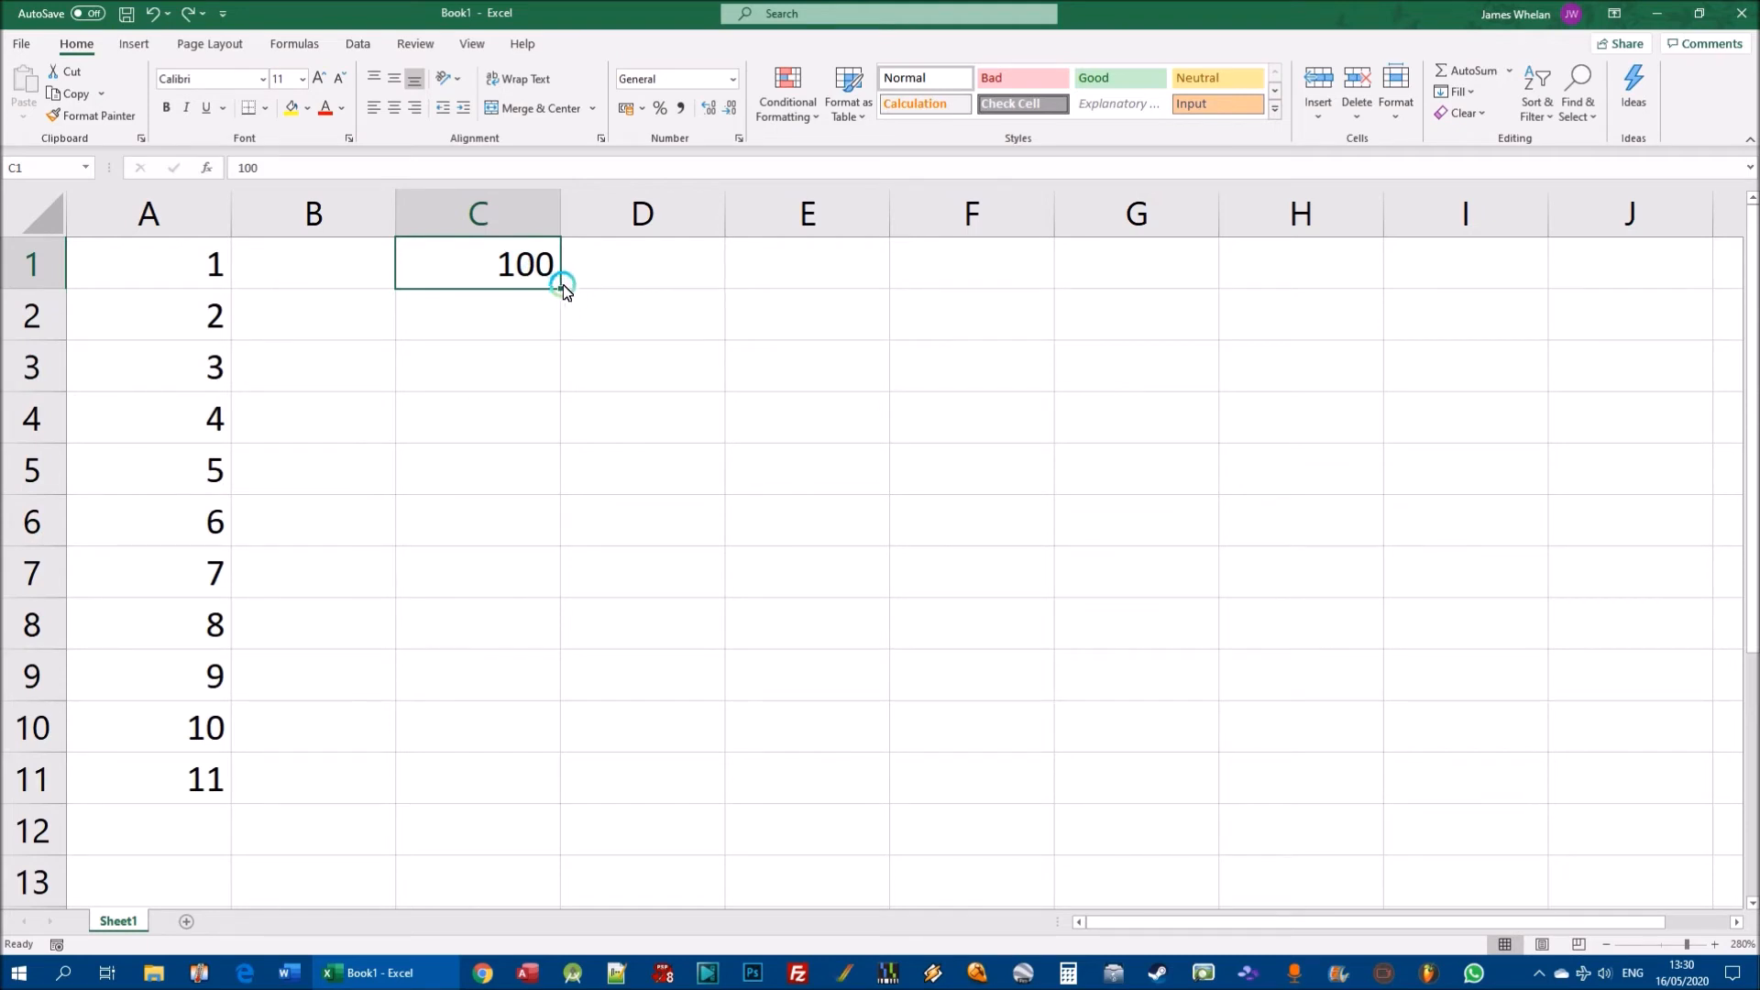
pyautogui.moveTo(559, 287); pyautogui.dragTo(559, 286)
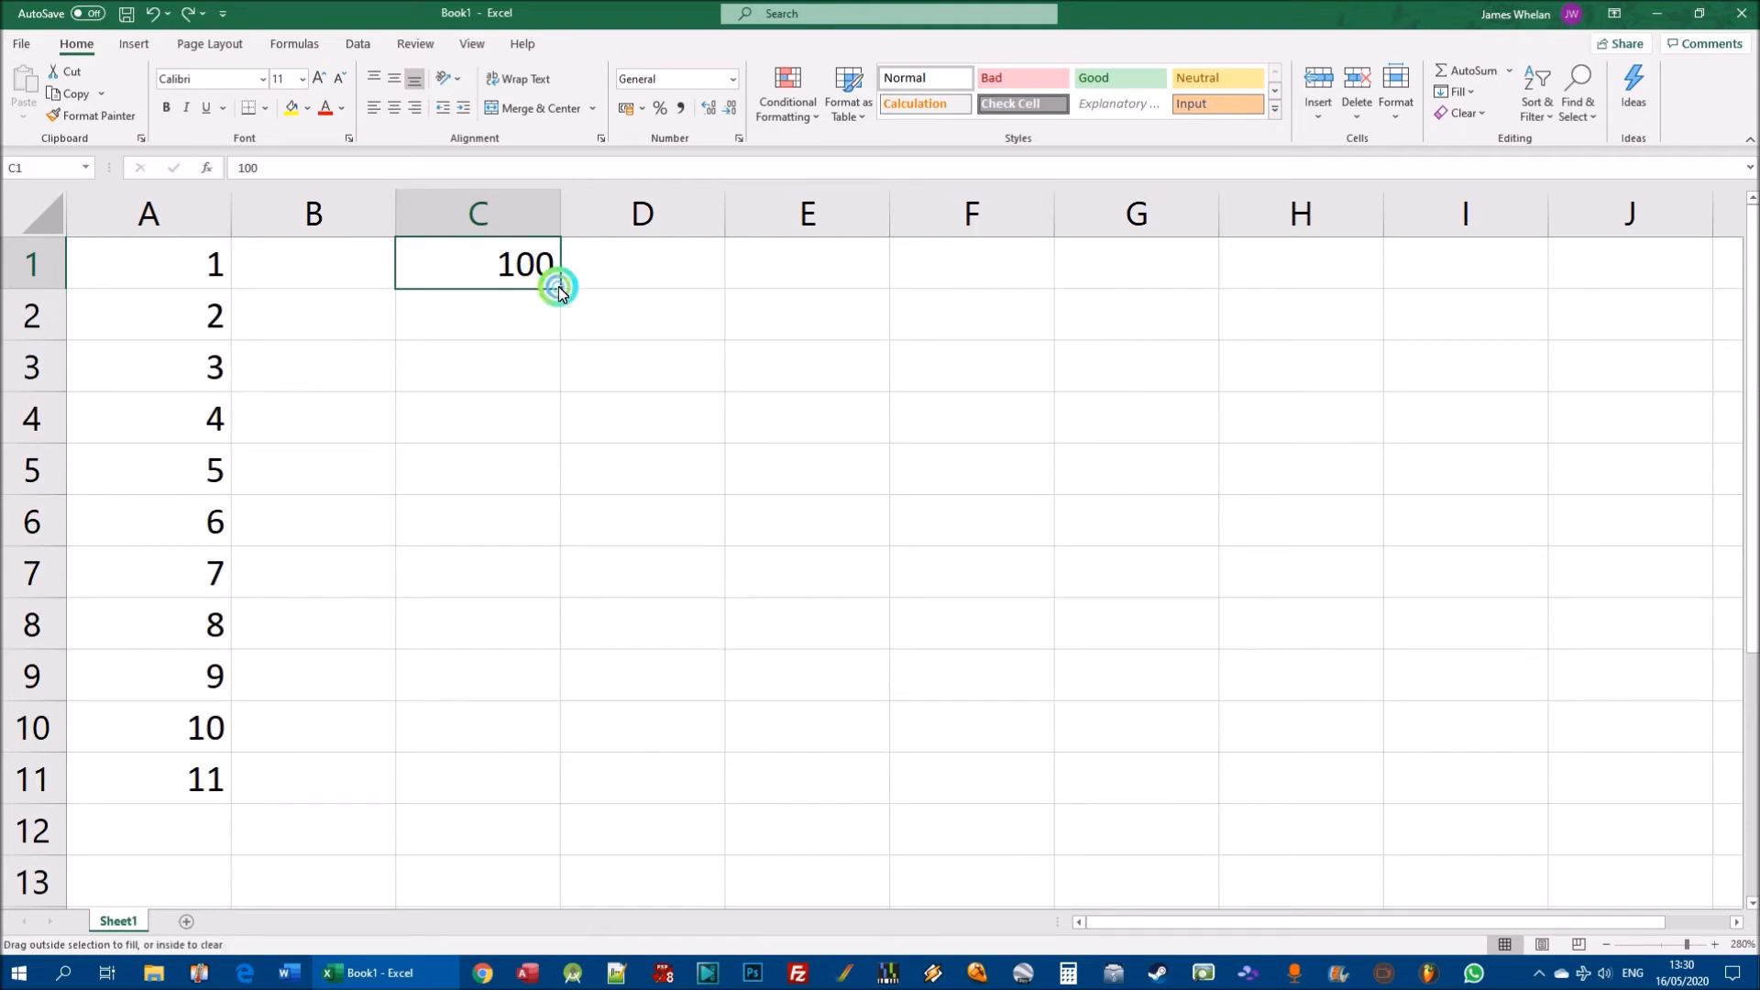
pyautogui.moveTo(559, 286); pyautogui.dragTo(559, 758)
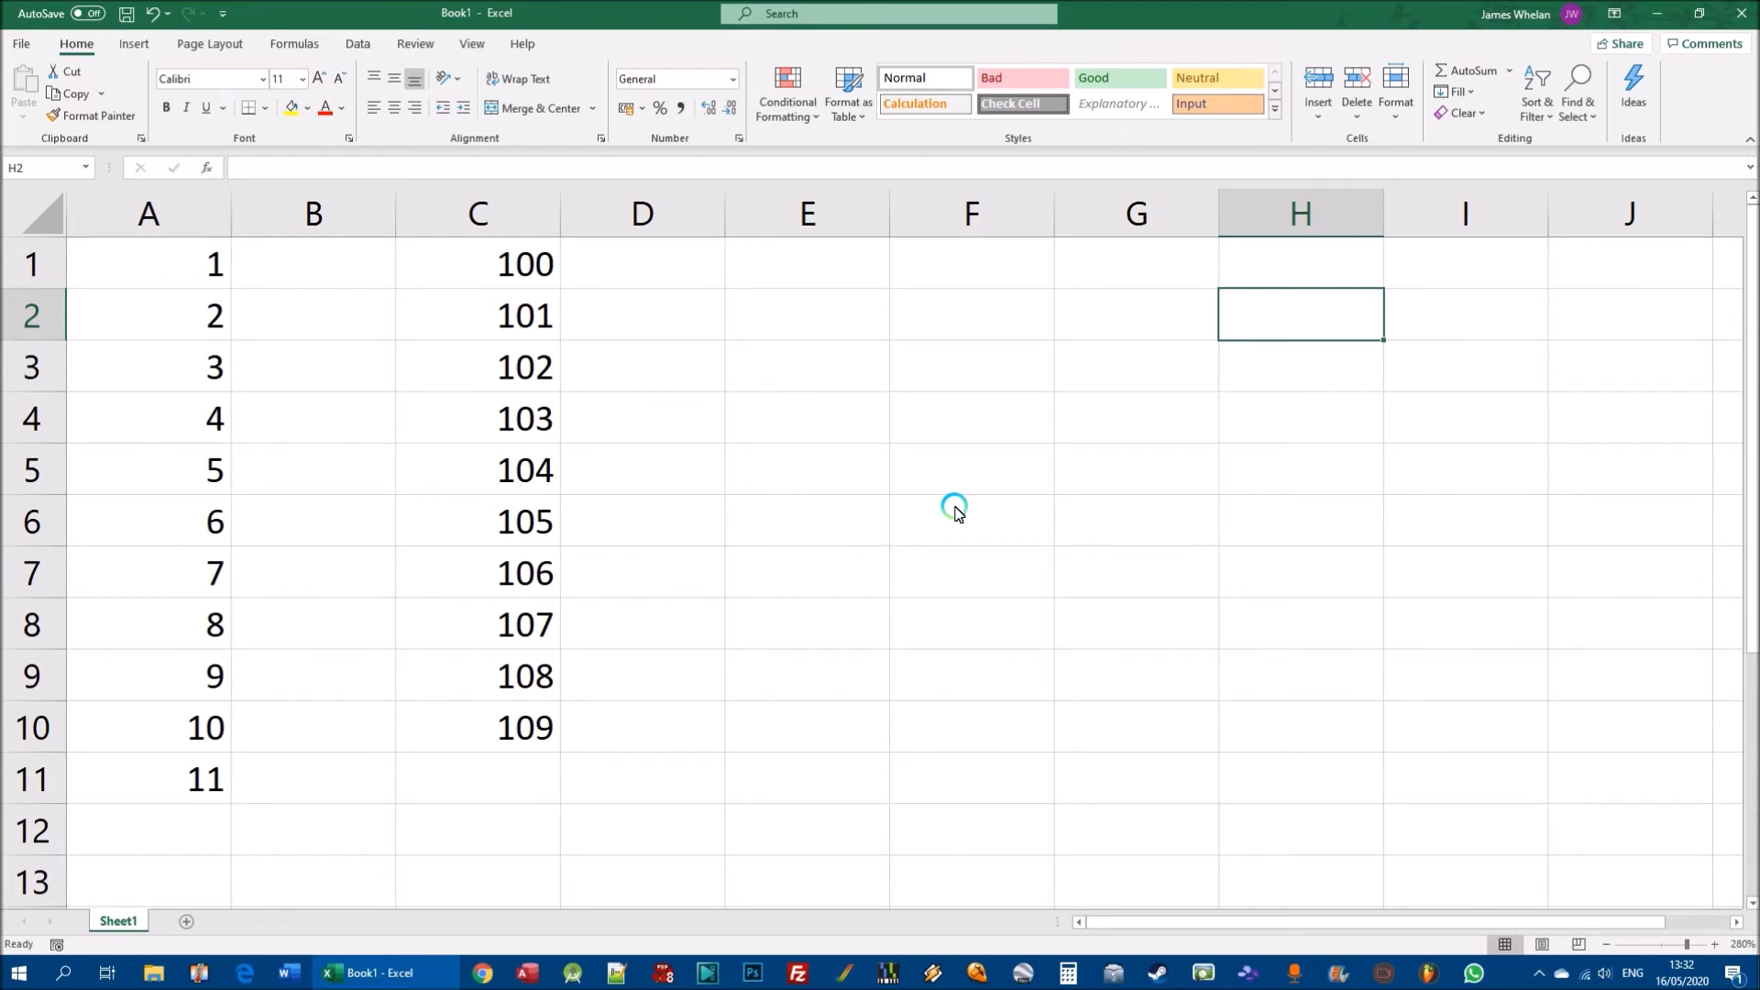
# Enter 10 in E1 and reselect that cell.
pyautogui.click(825, 266)
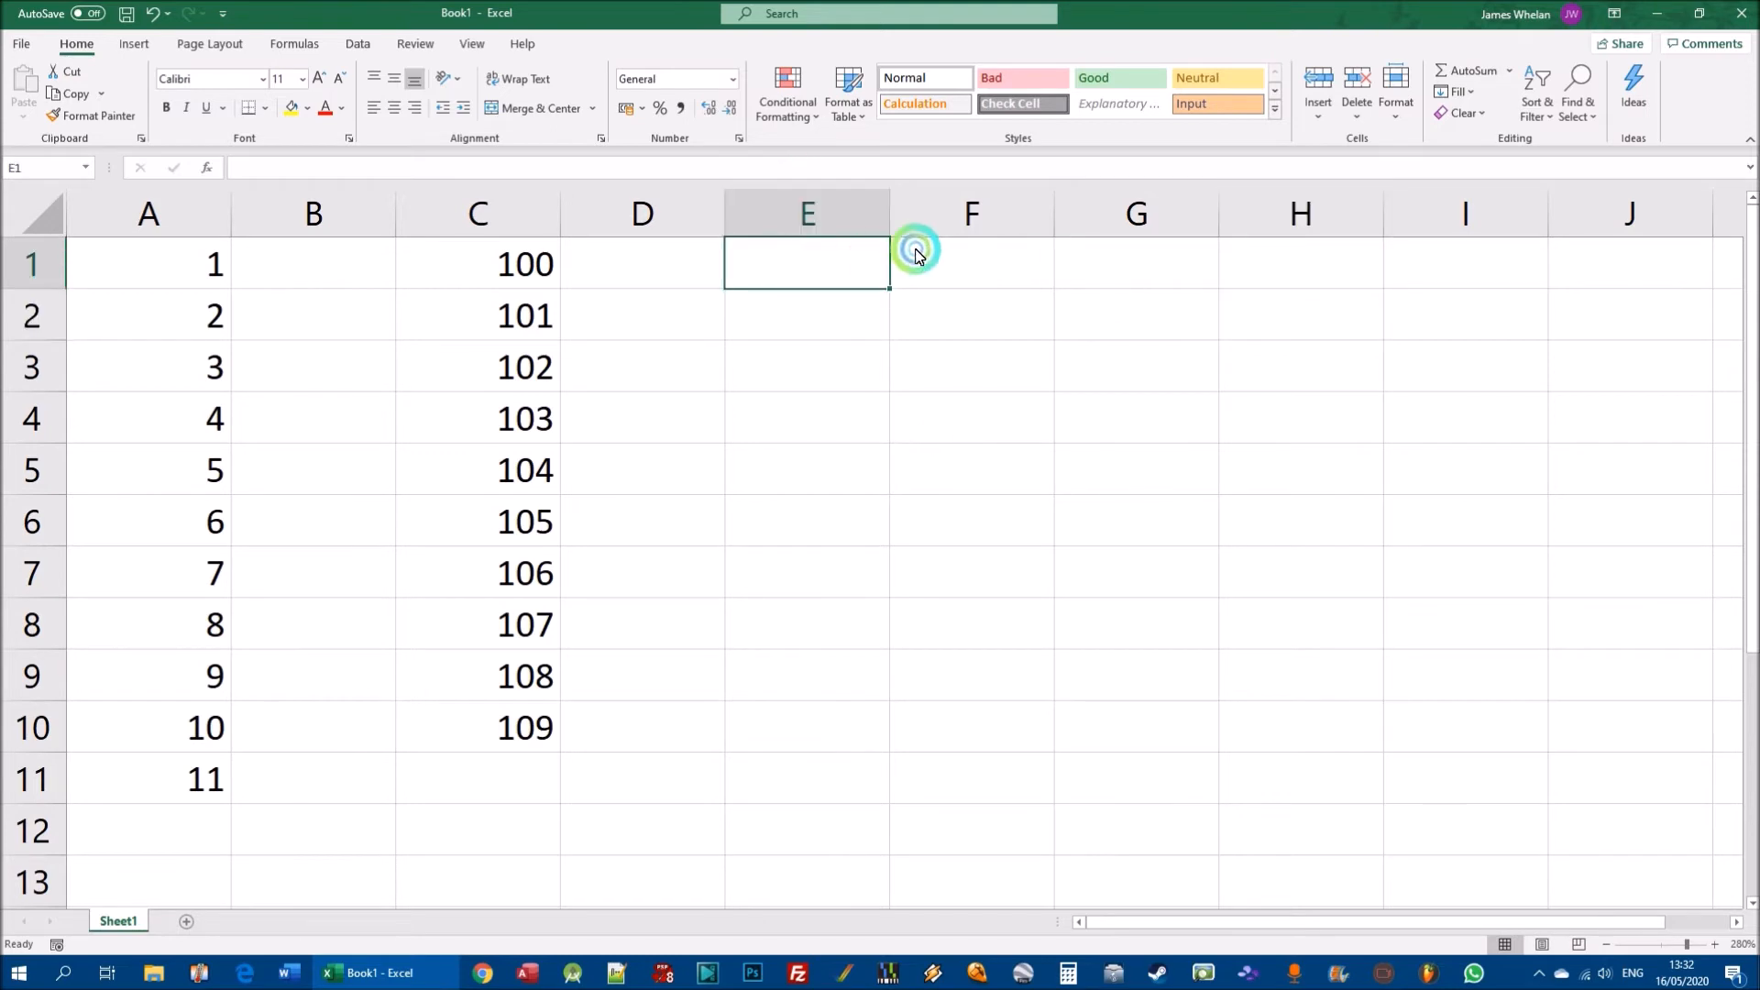
pyautogui.write('10')
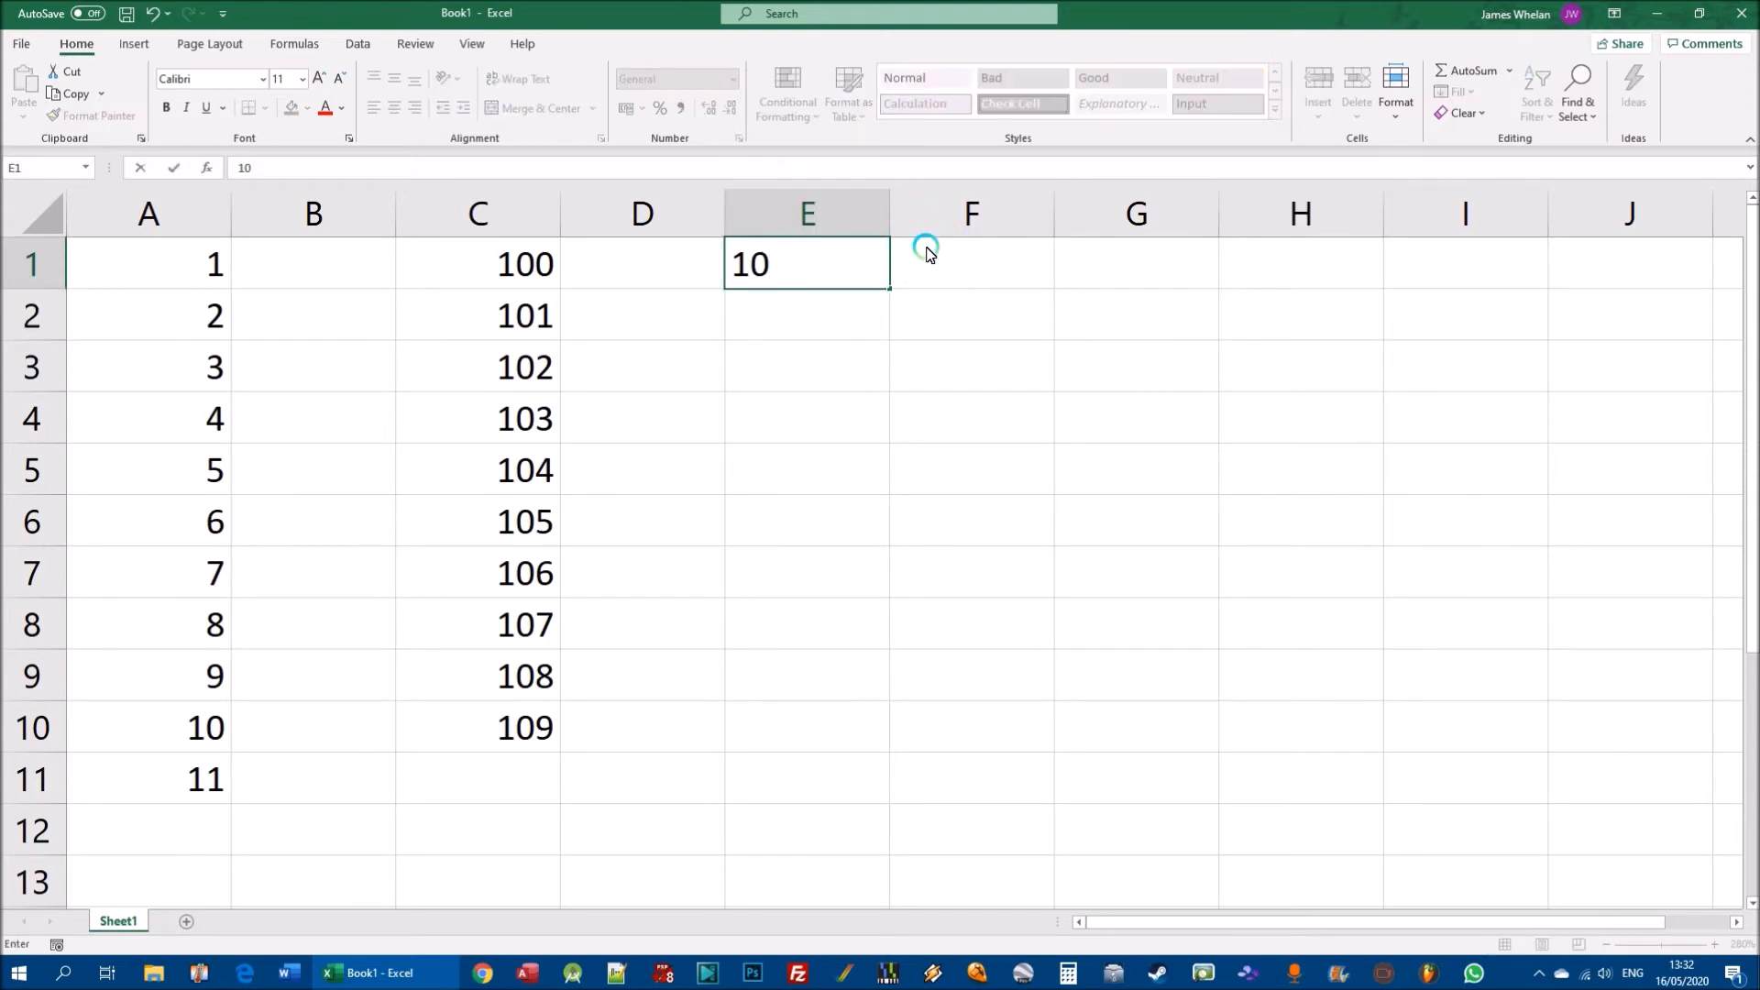
pyautogui.press('Return')
pyautogui.click(833, 273)
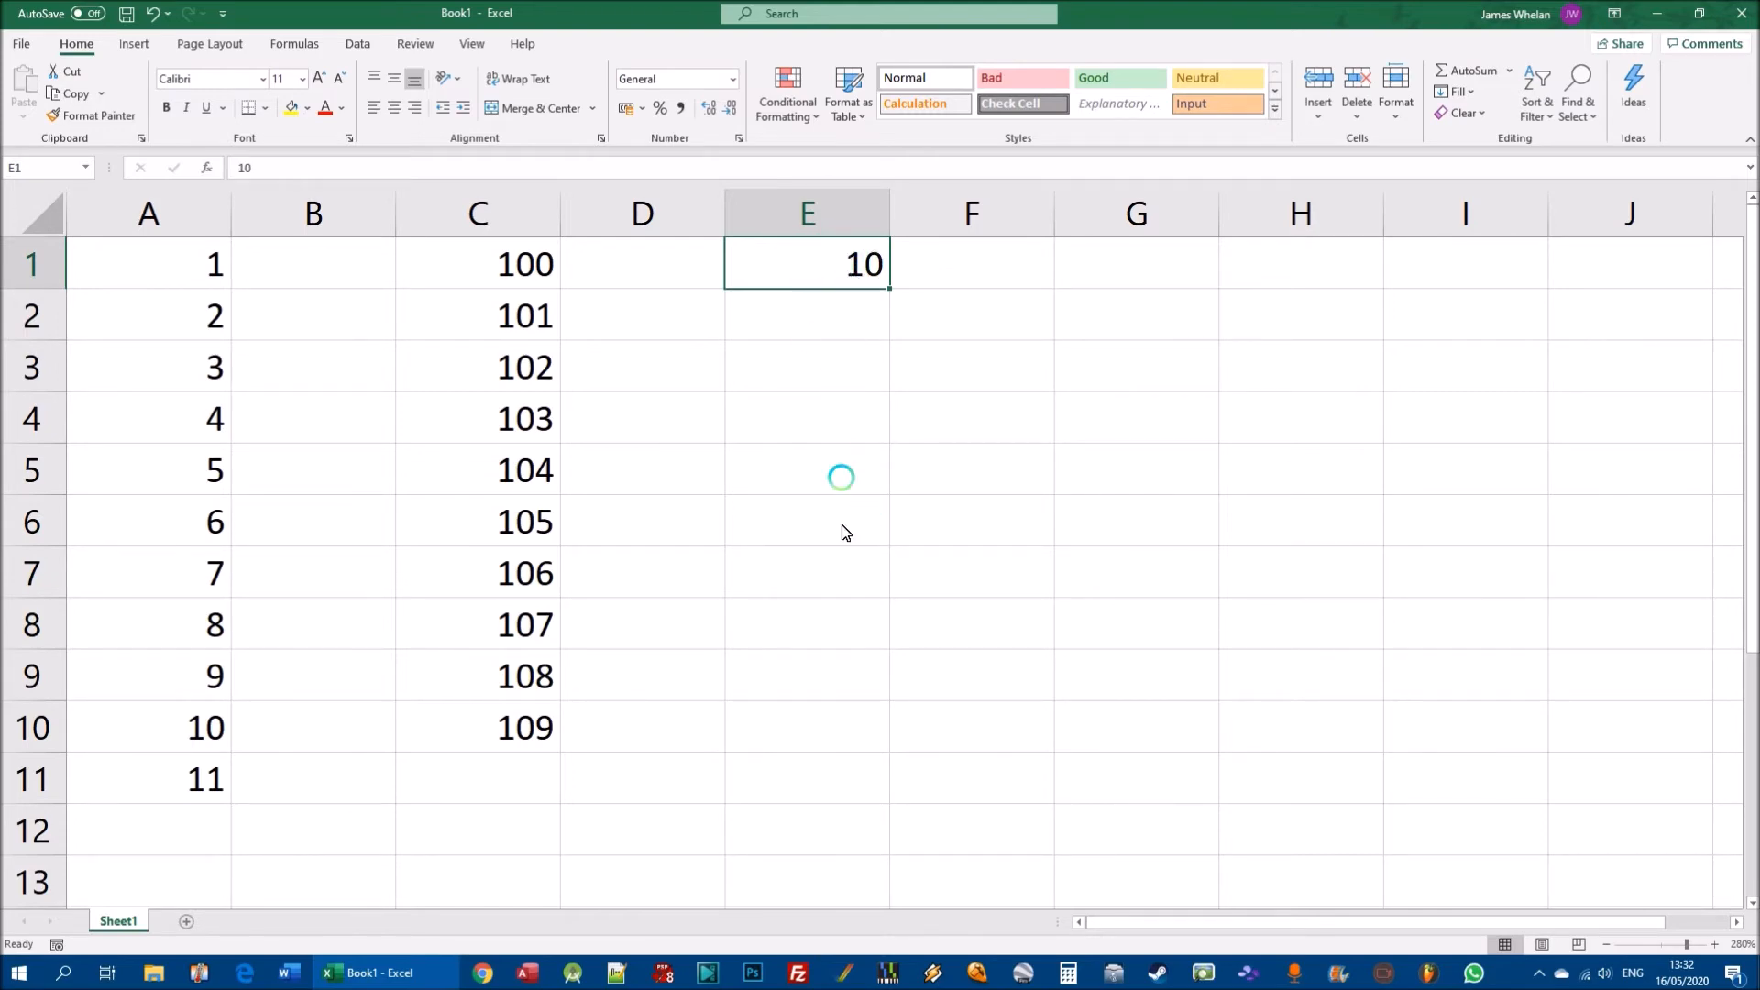
# Try filling E1 down to E8 as repeated 10s and as a series from 10 to 17, undoing the first and clearing E2:E8 of the second.
pyautogui.moveTo(892, 290); pyautogui.dragTo(864, 621)
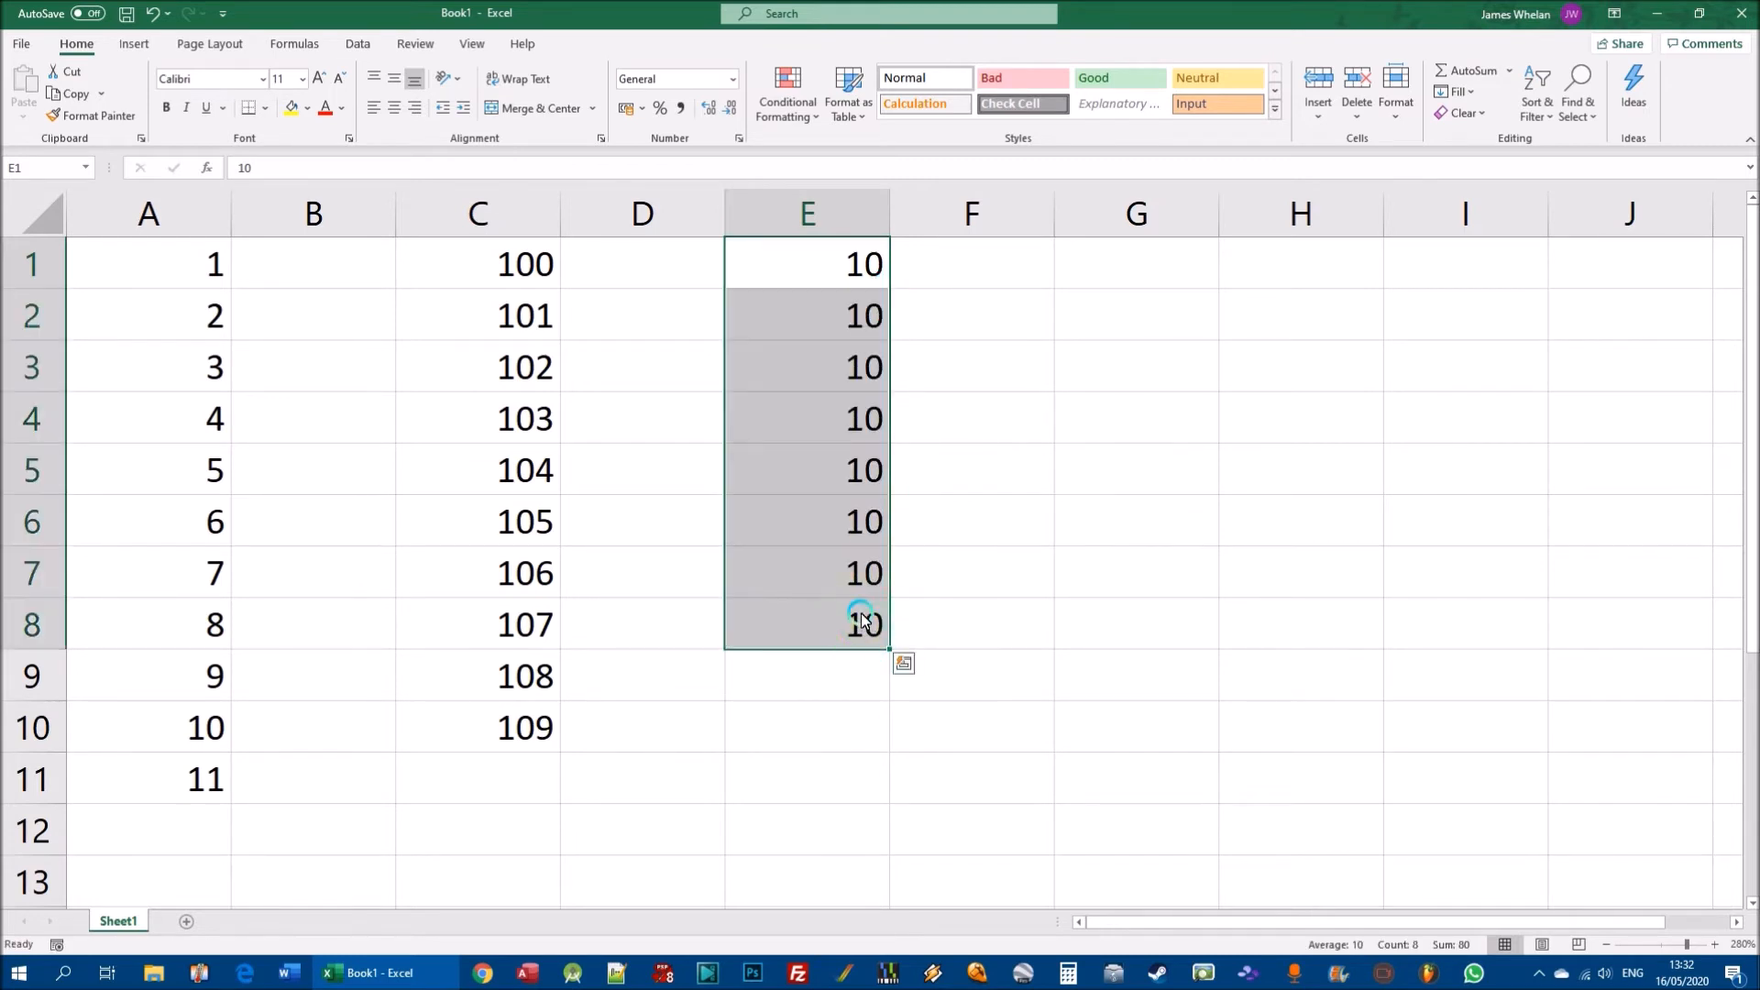
pyautogui.hotkey('ctrl', 'z')
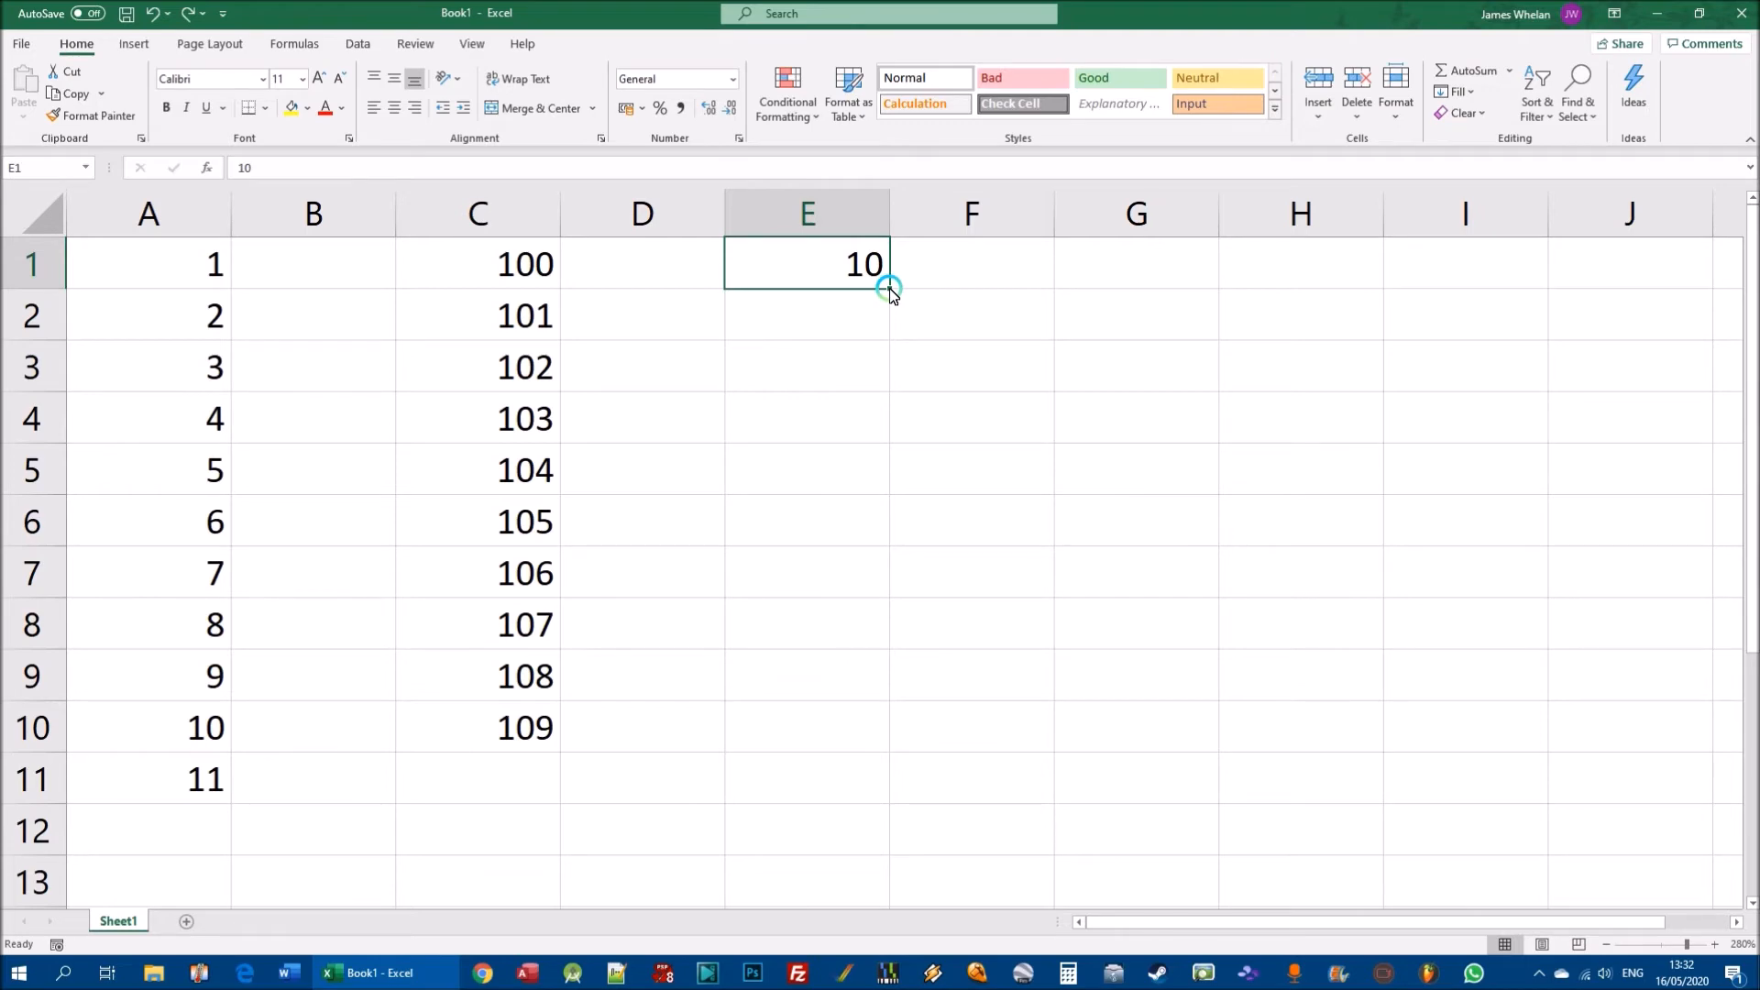
pyautogui.moveTo(892, 292); pyautogui.dragTo(848, 677)
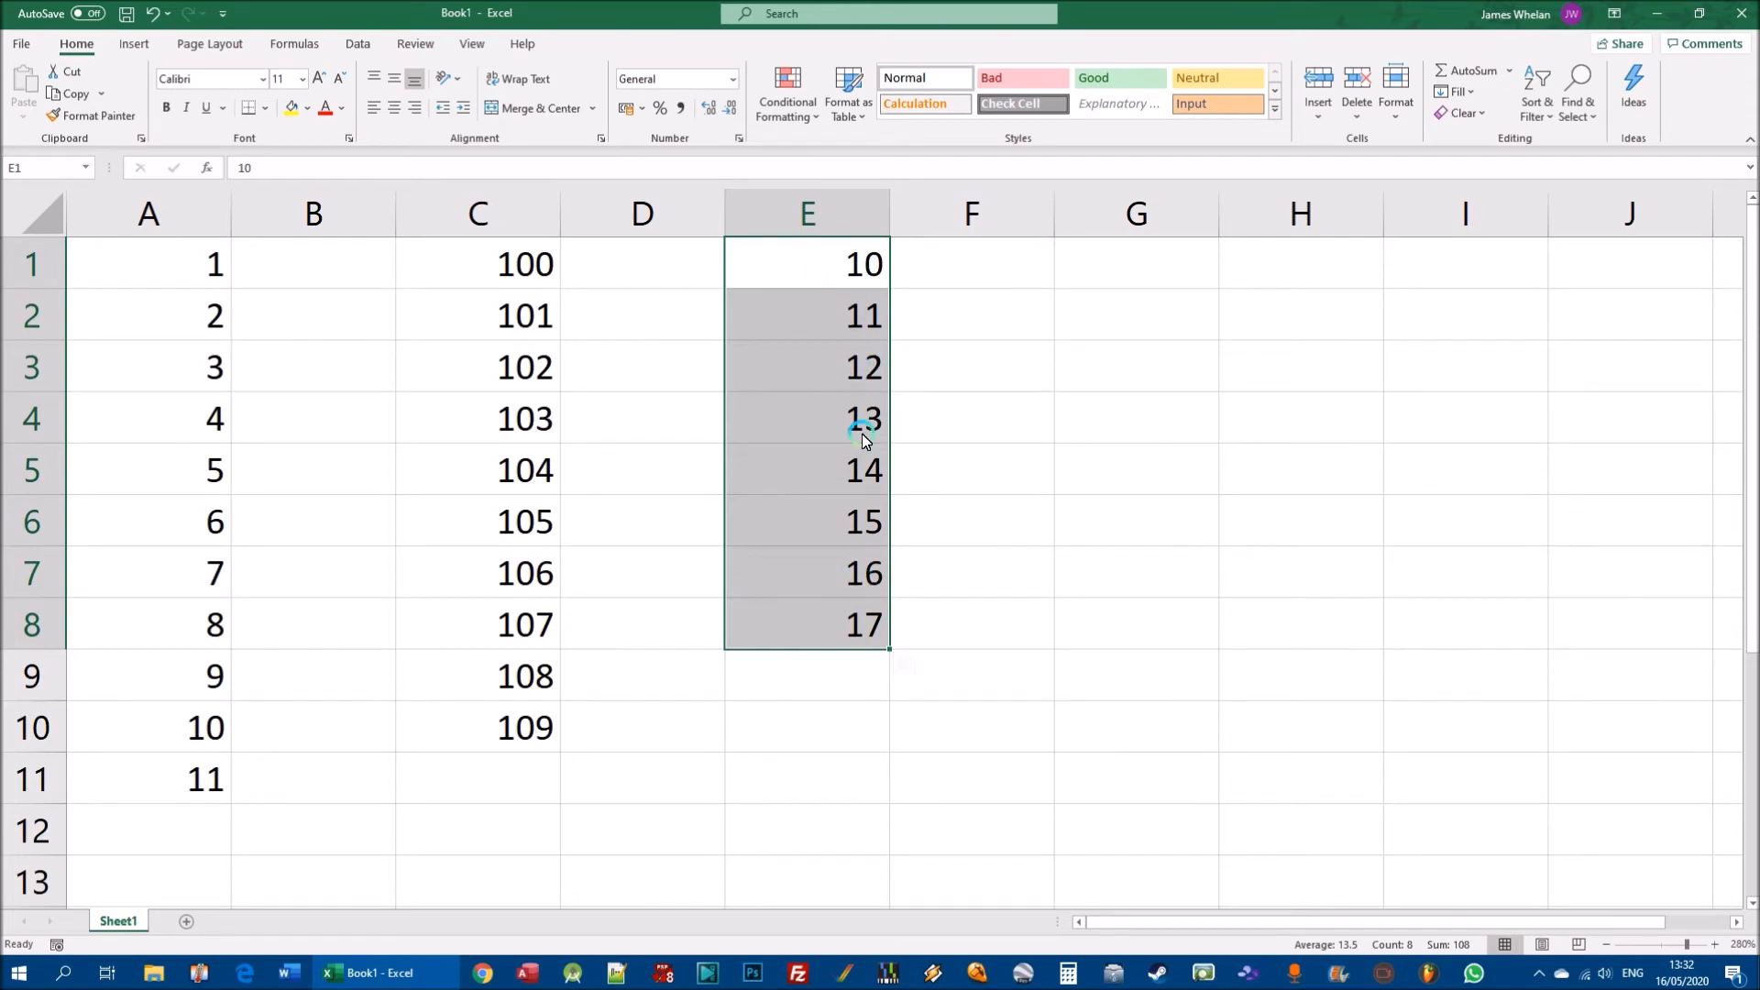
pyautogui.moveTo(860, 328); pyautogui.dragTo(836, 616)
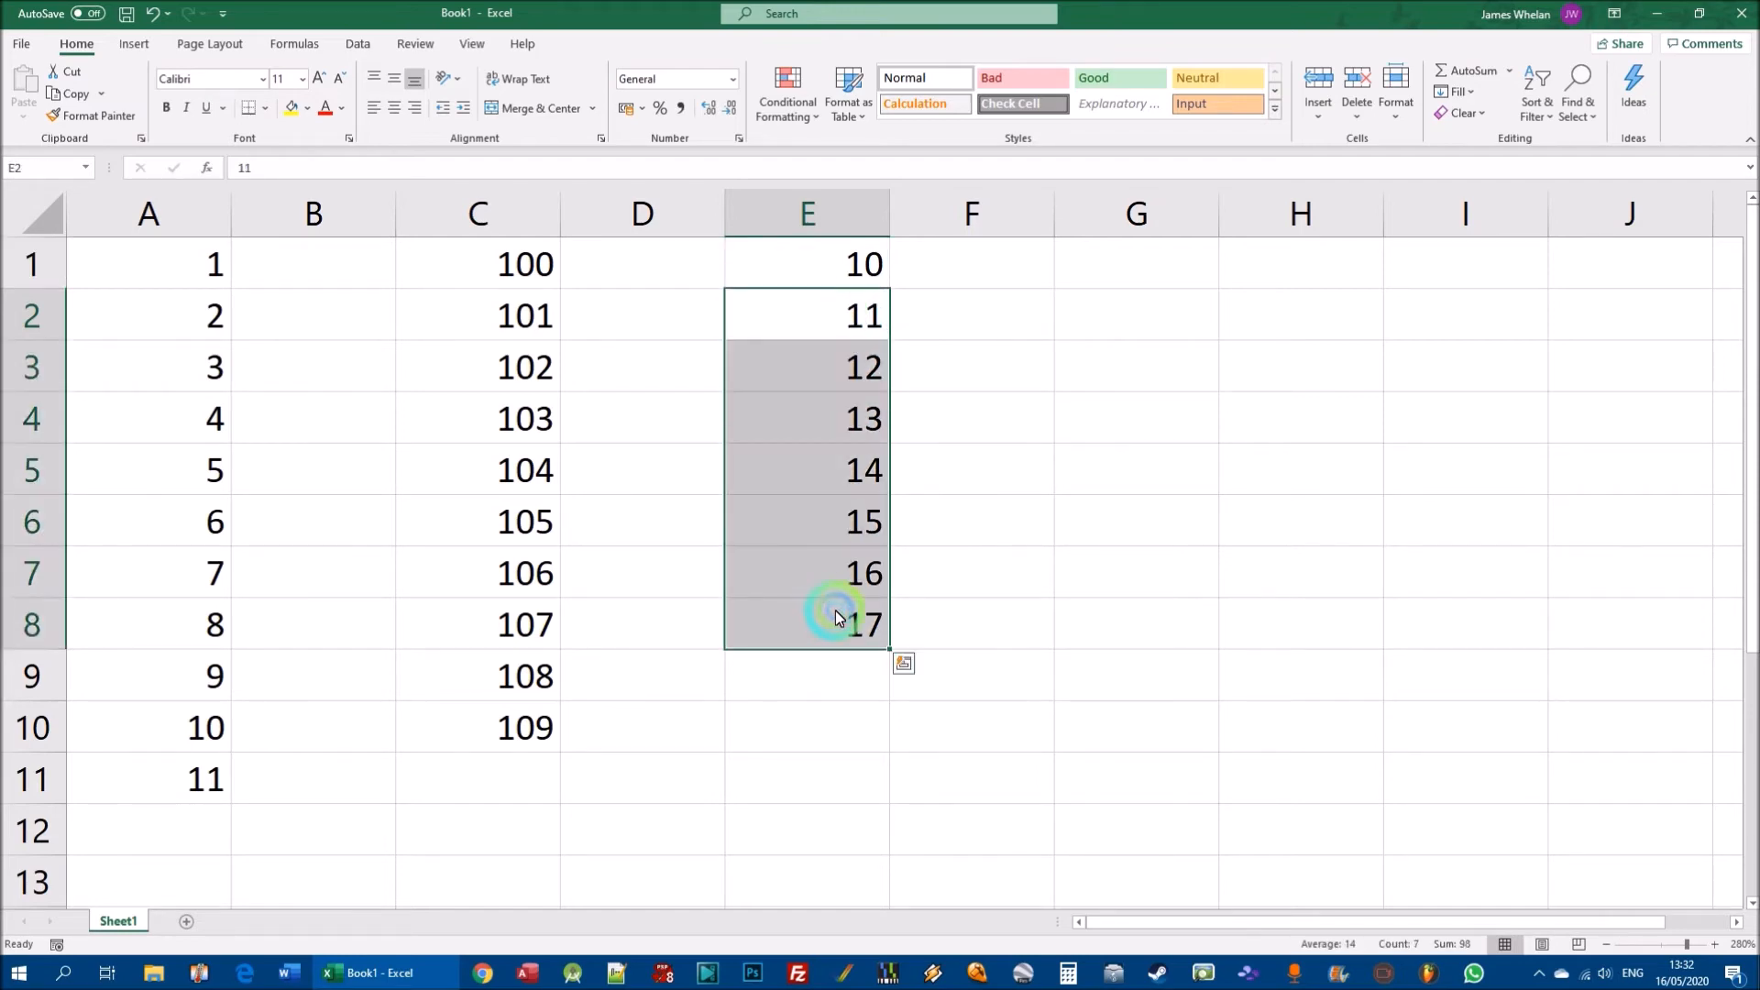
pyautogui.press('Delete')
pyautogui.click(847, 264)
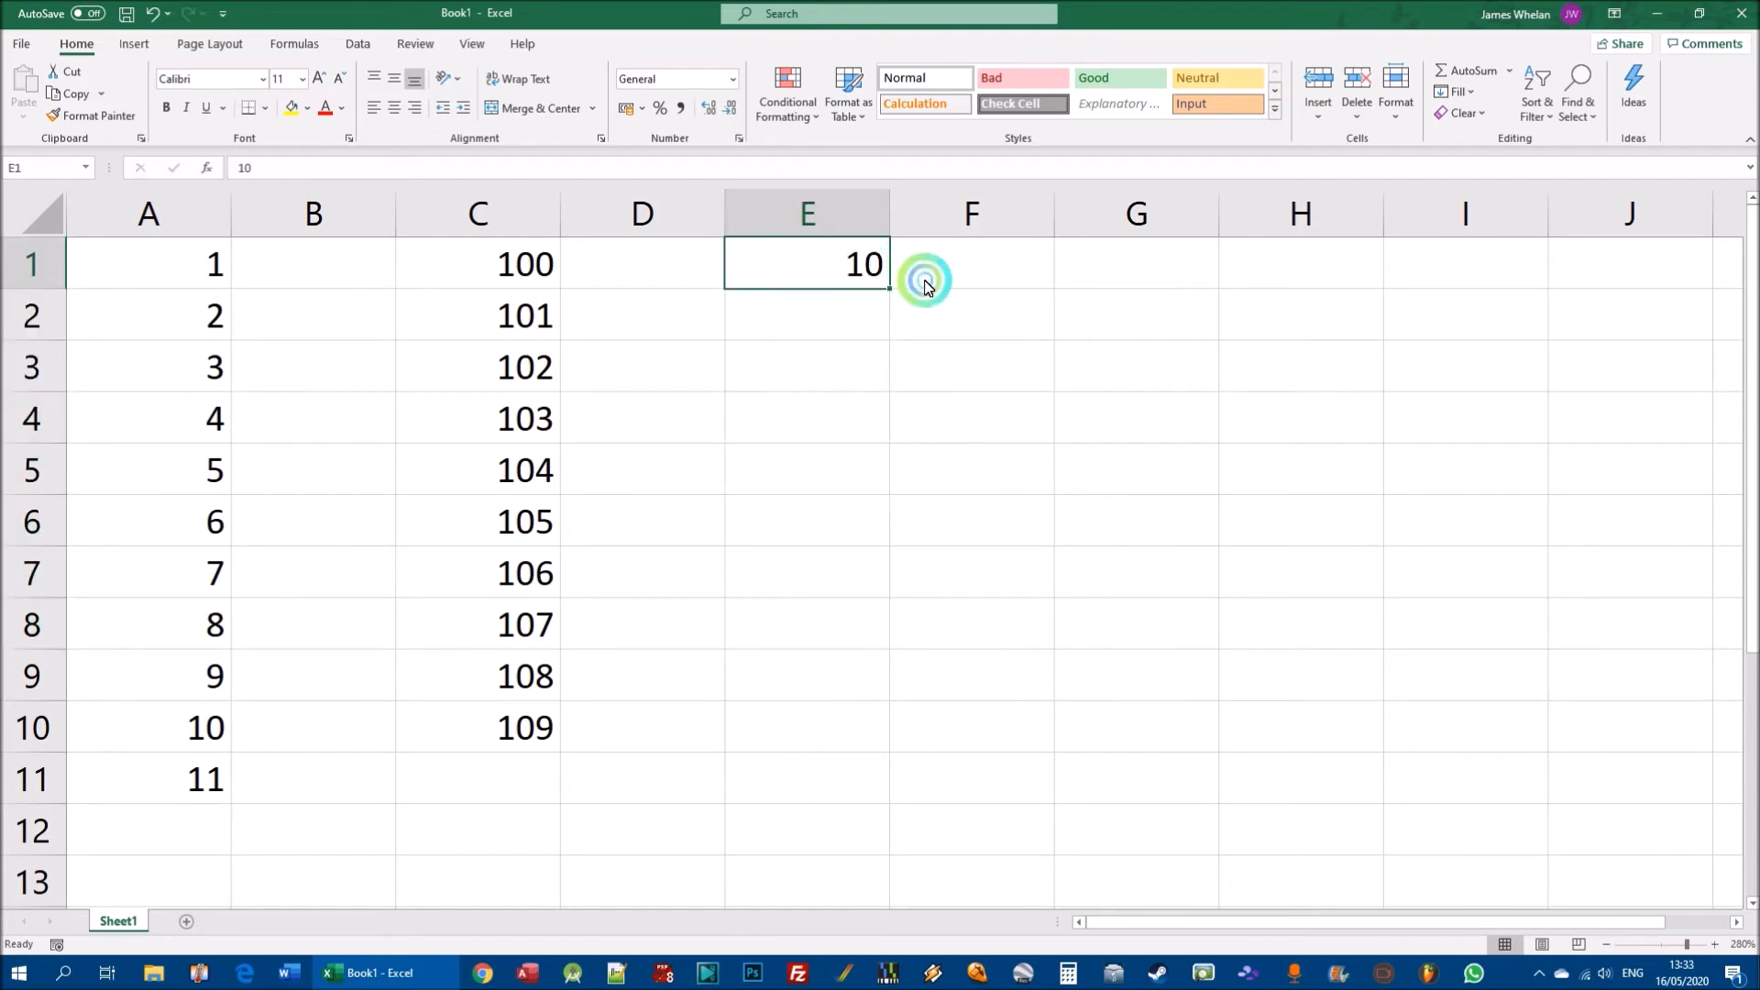
# Enter 20 in E2 as the second value of the column E sequence.
pyautogui.click(860, 308)
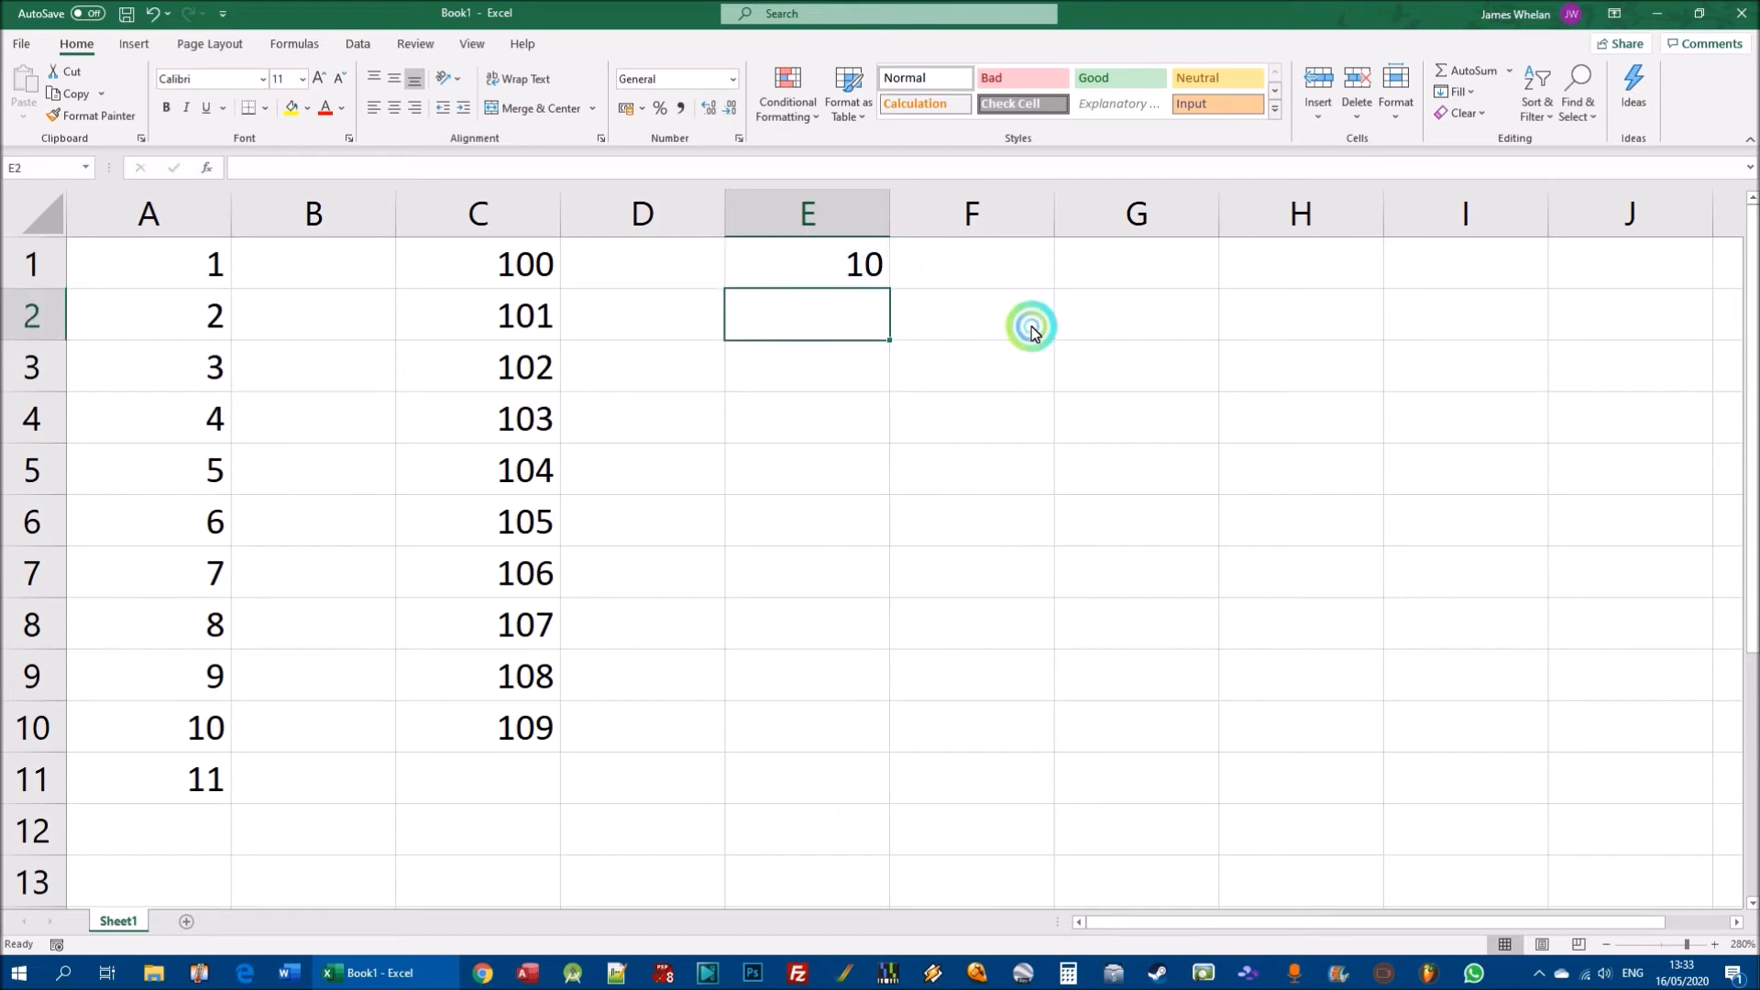
pyautogui.write('20')
pyautogui.press('Return')
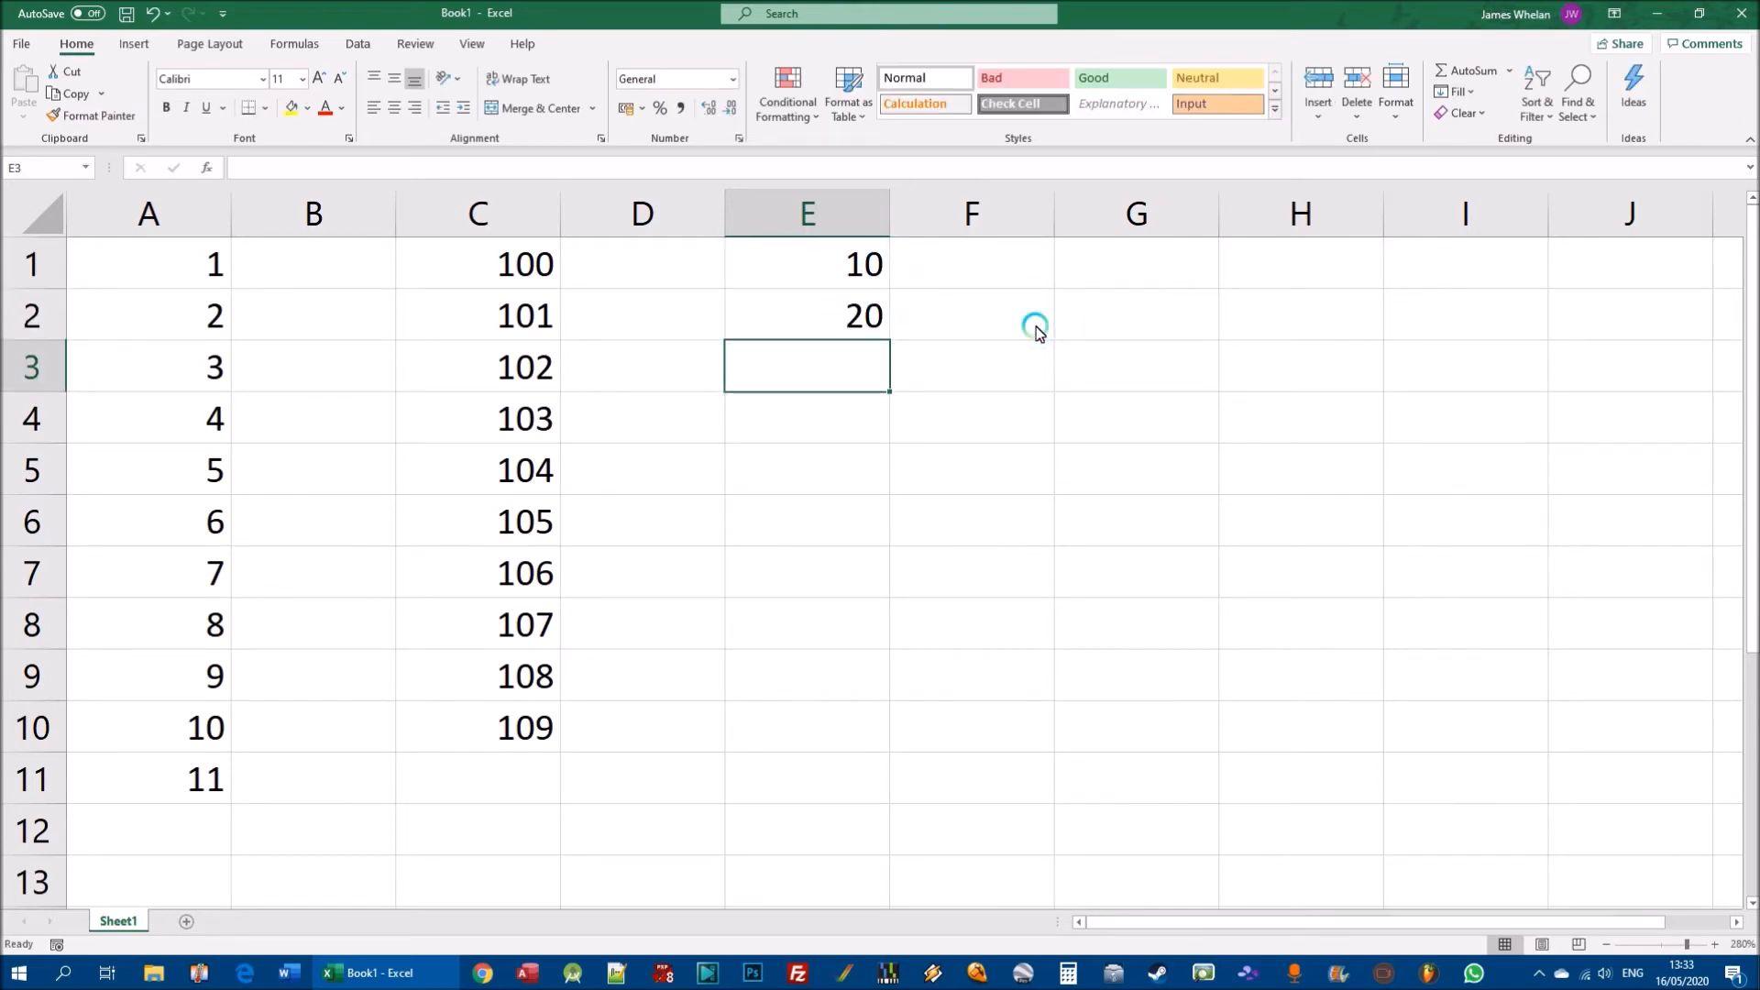
# Try auto-filling the 10 and 20 in E1:E2 down to E10 in steps of 10, and undo the fill.
pyautogui.moveTo(814, 280); pyautogui.dragTo(827, 321)
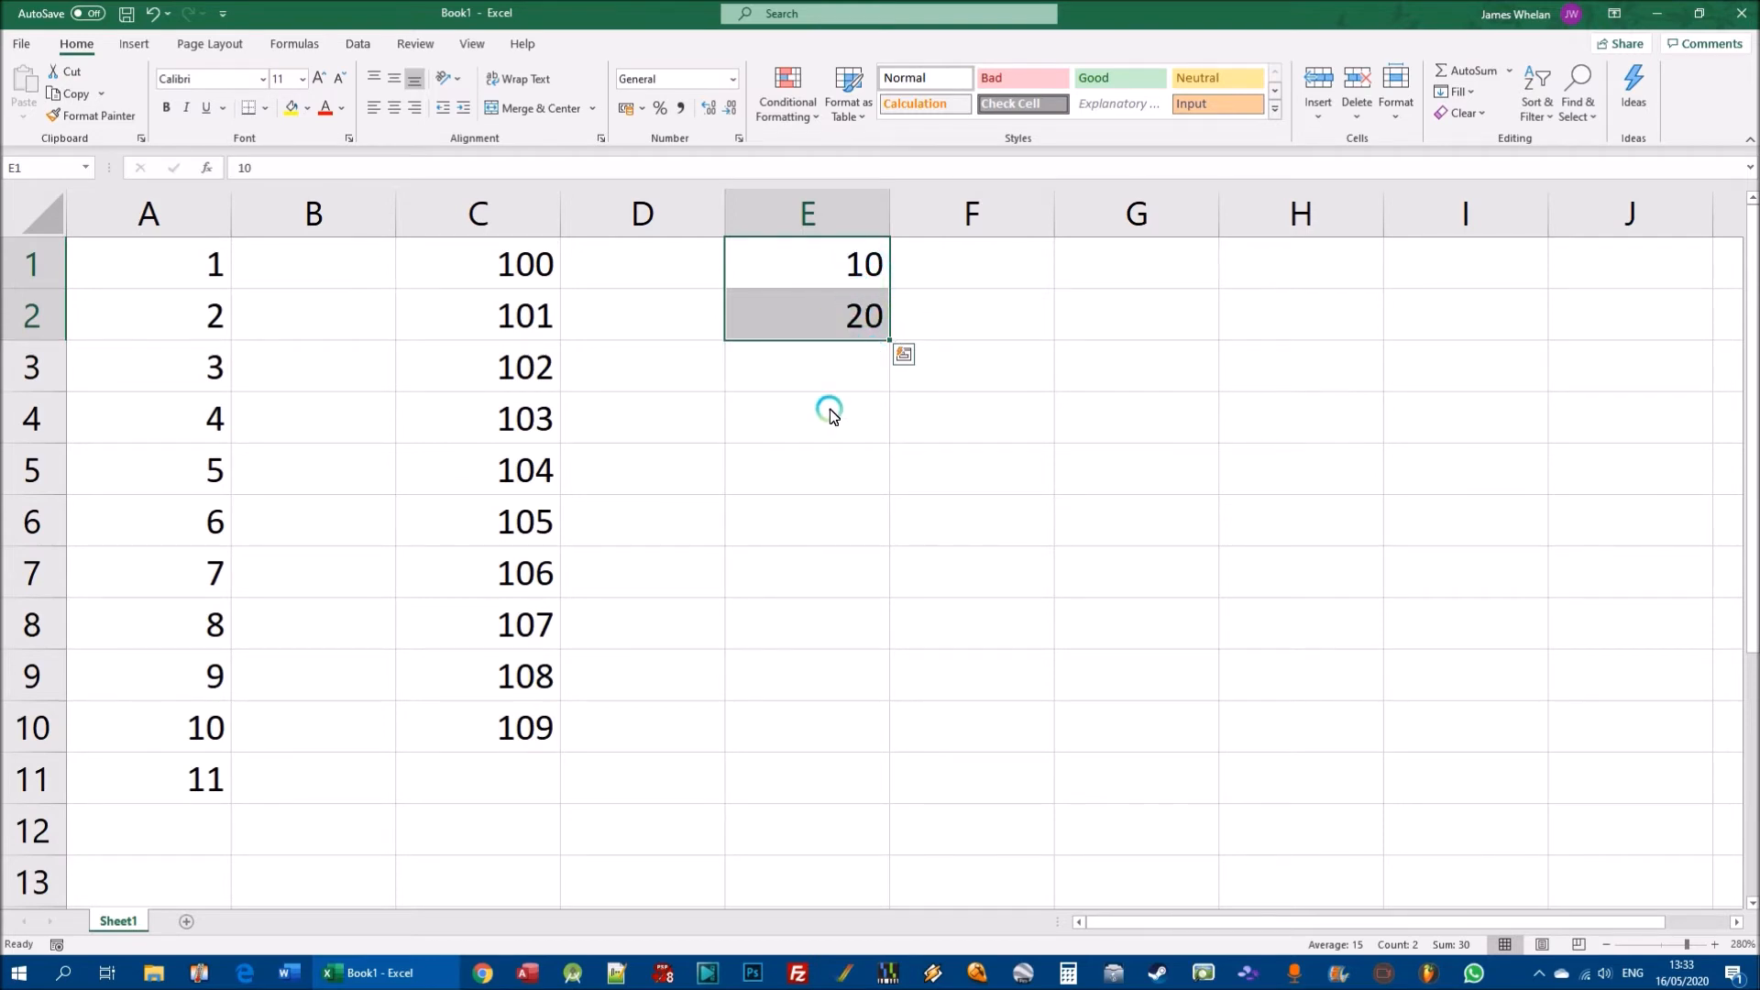
pyautogui.click(974, 422)
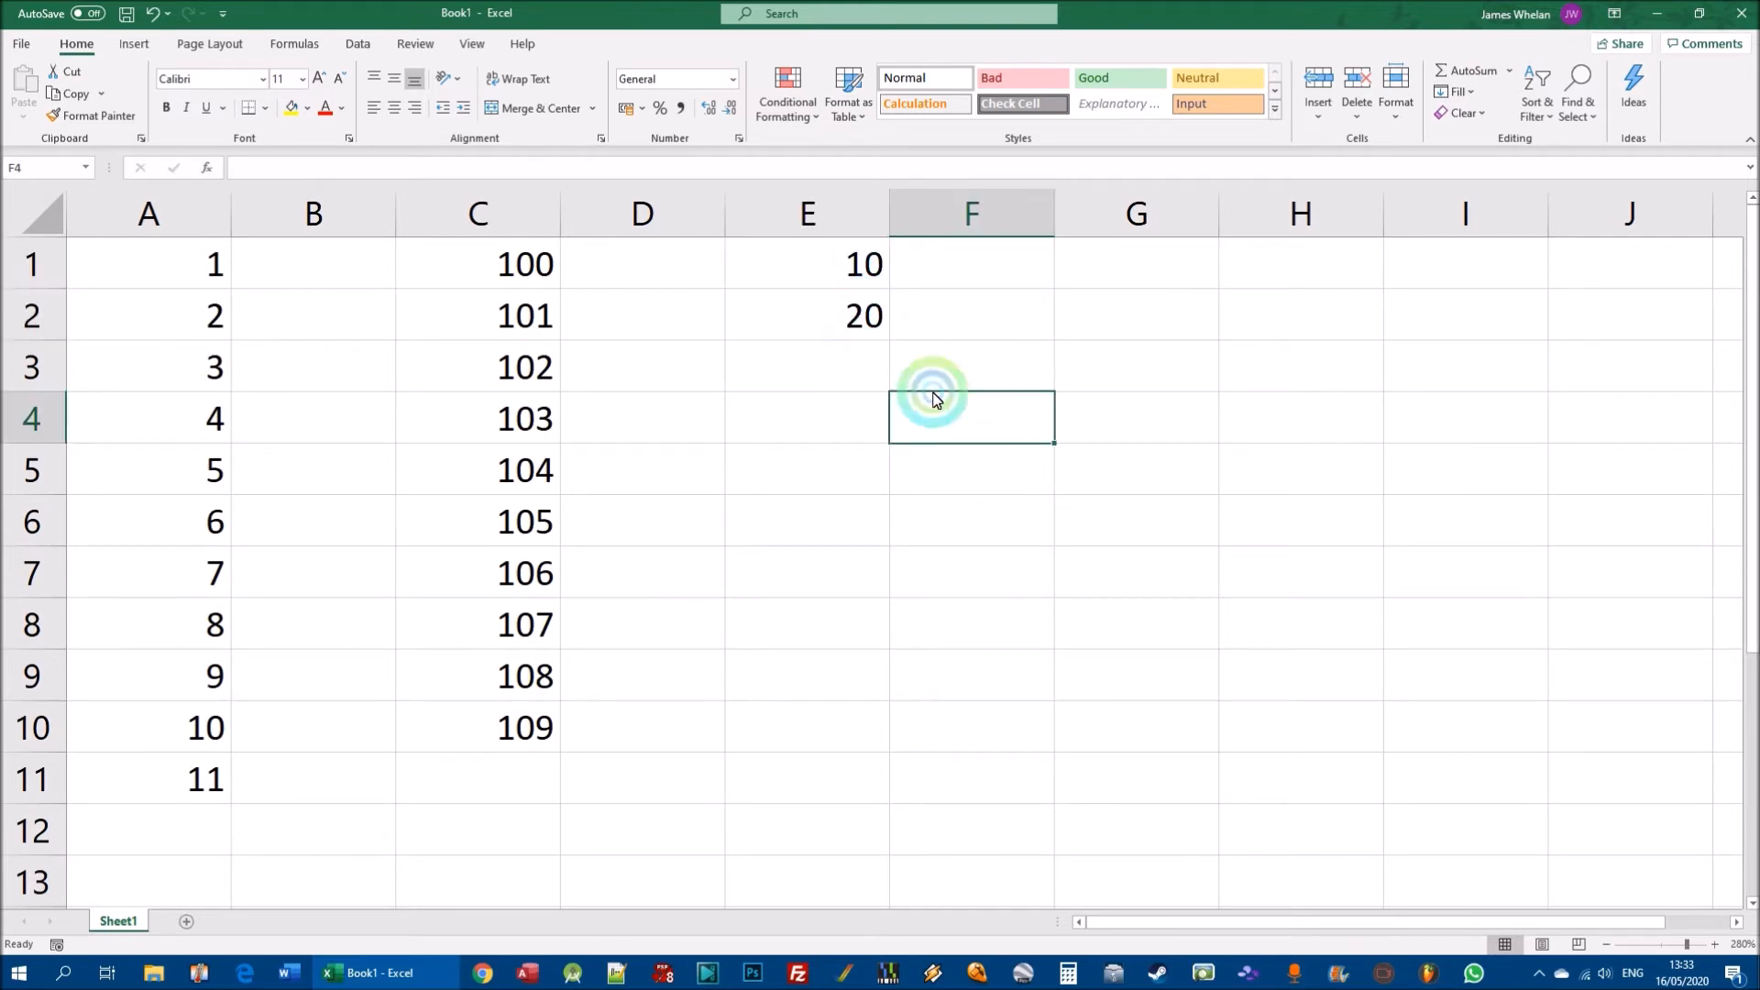
pyautogui.moveTo(804, 266); pyautogui.dragTo(810, 315)
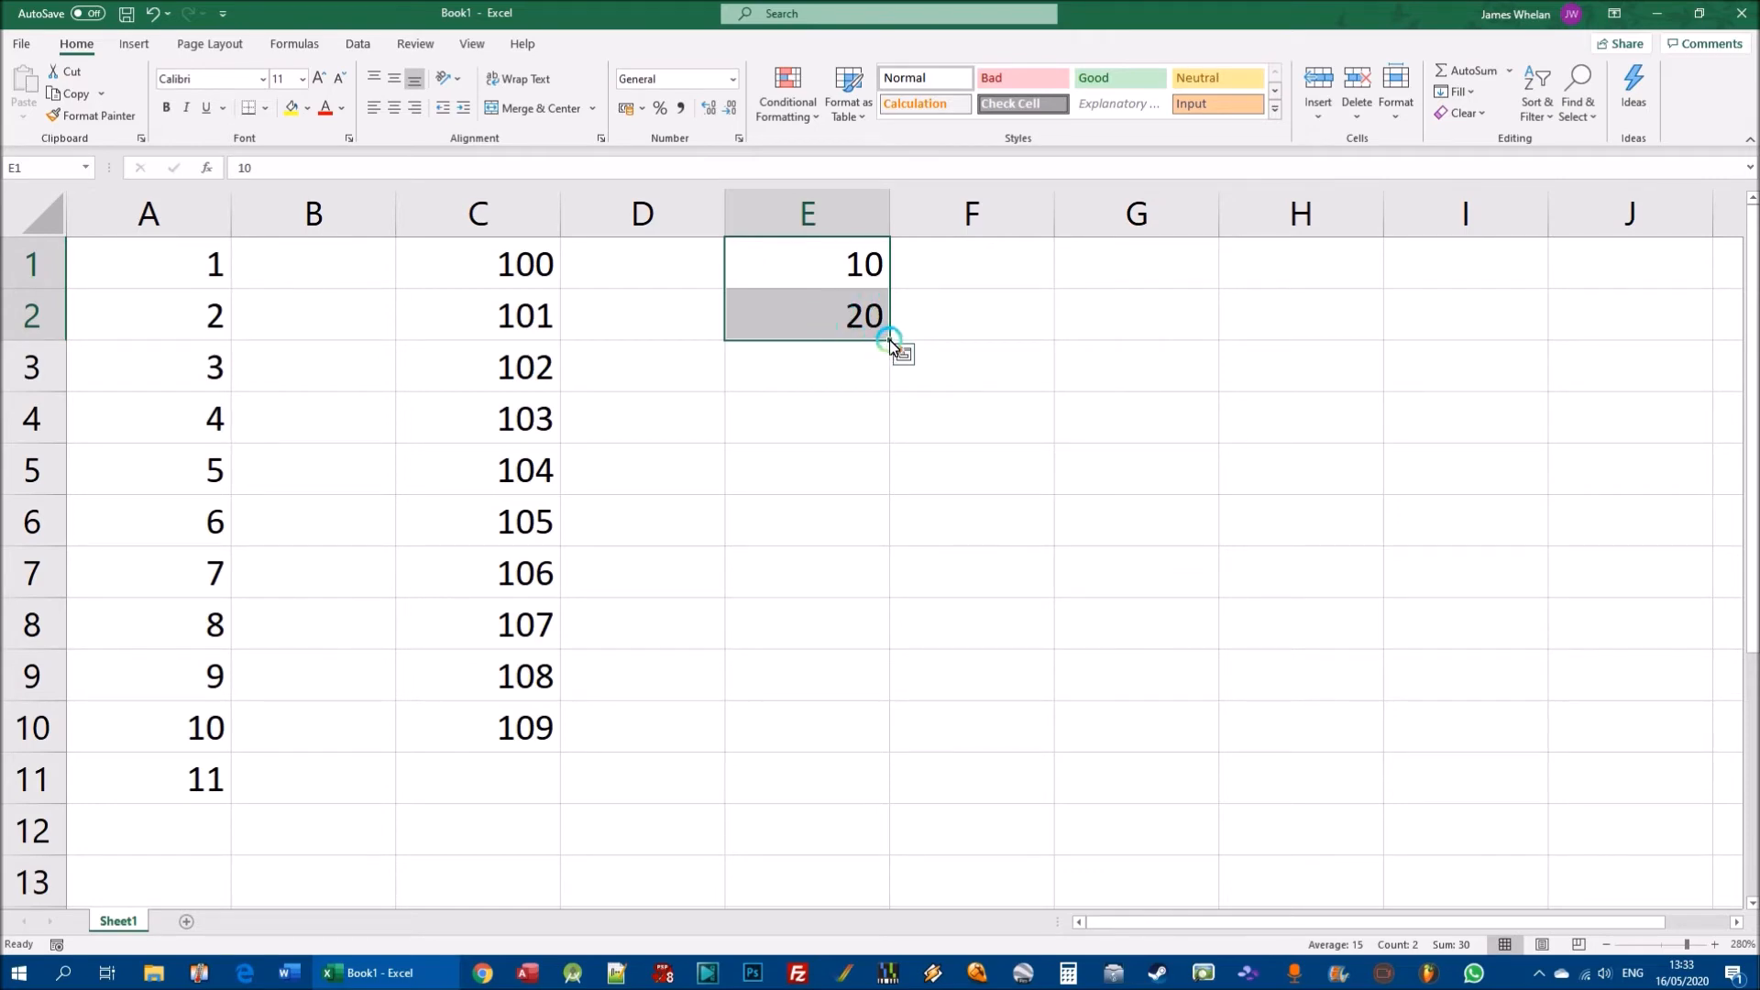
pyautogui.moveTo(890, 341); pyautogui.dragTo(889, 341)
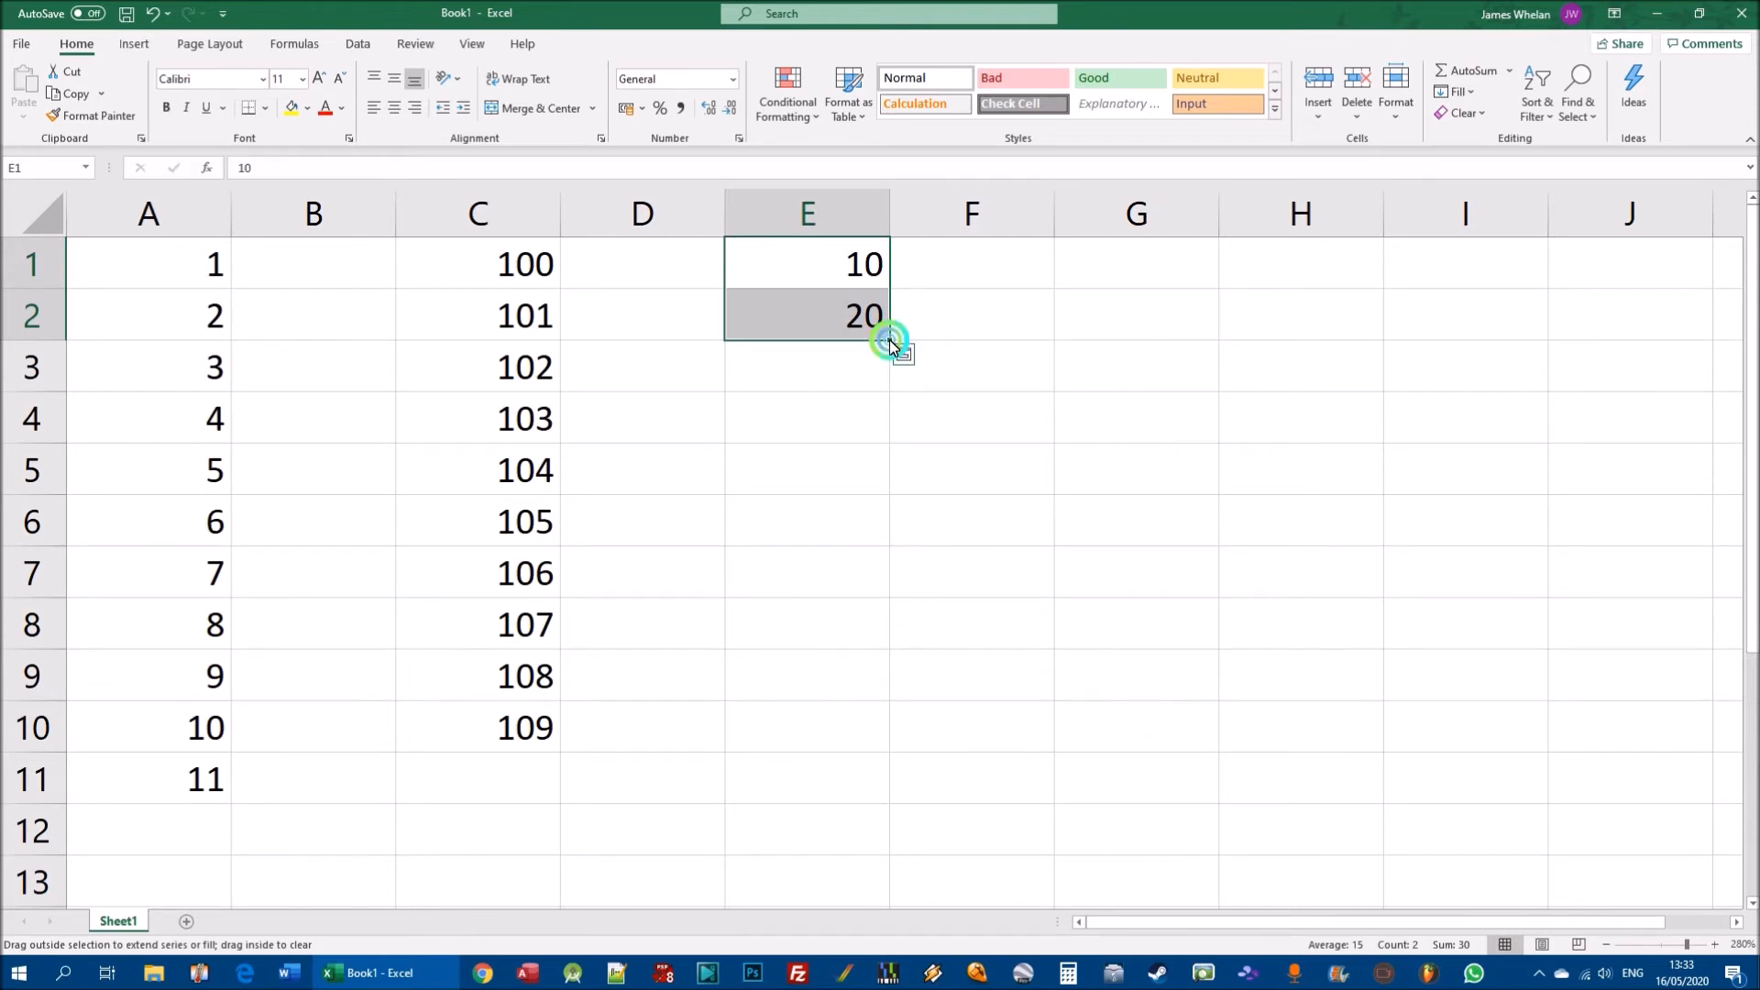
pyautogui.moveTo(889, 342); pyautogui.dragTo(896, 744)
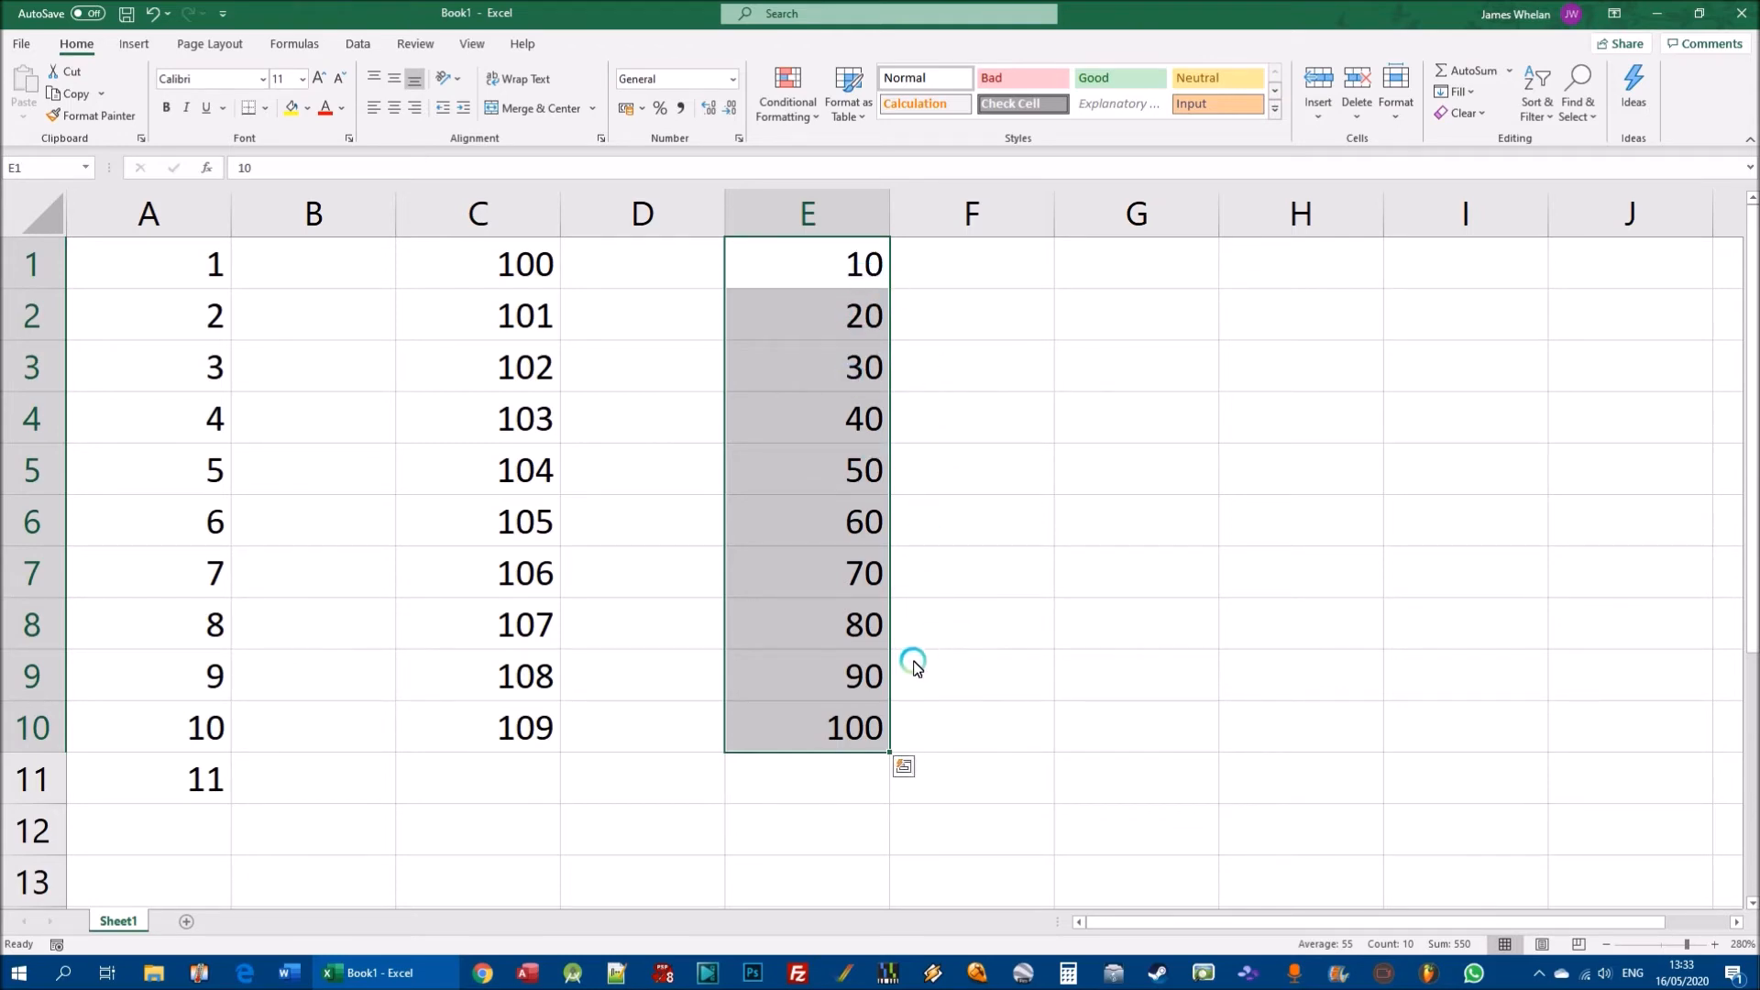
pyautogui.hotkey('ctrl', 'z')
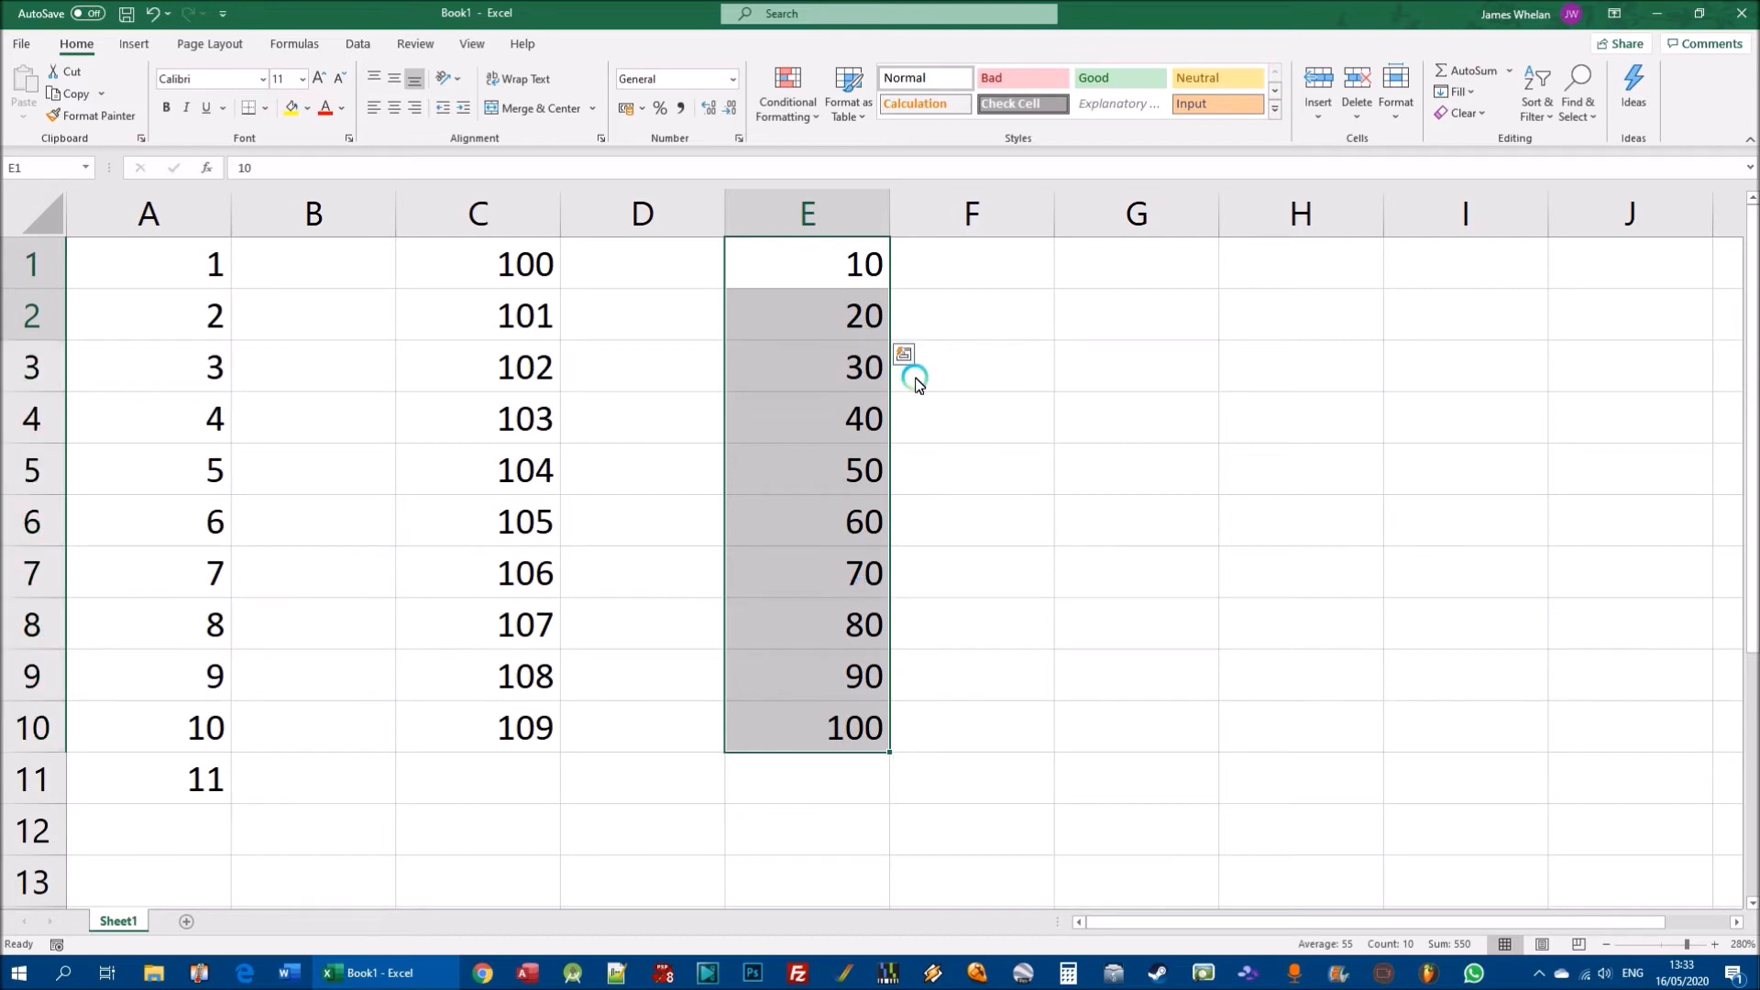
pyautogui.click(992, 353)
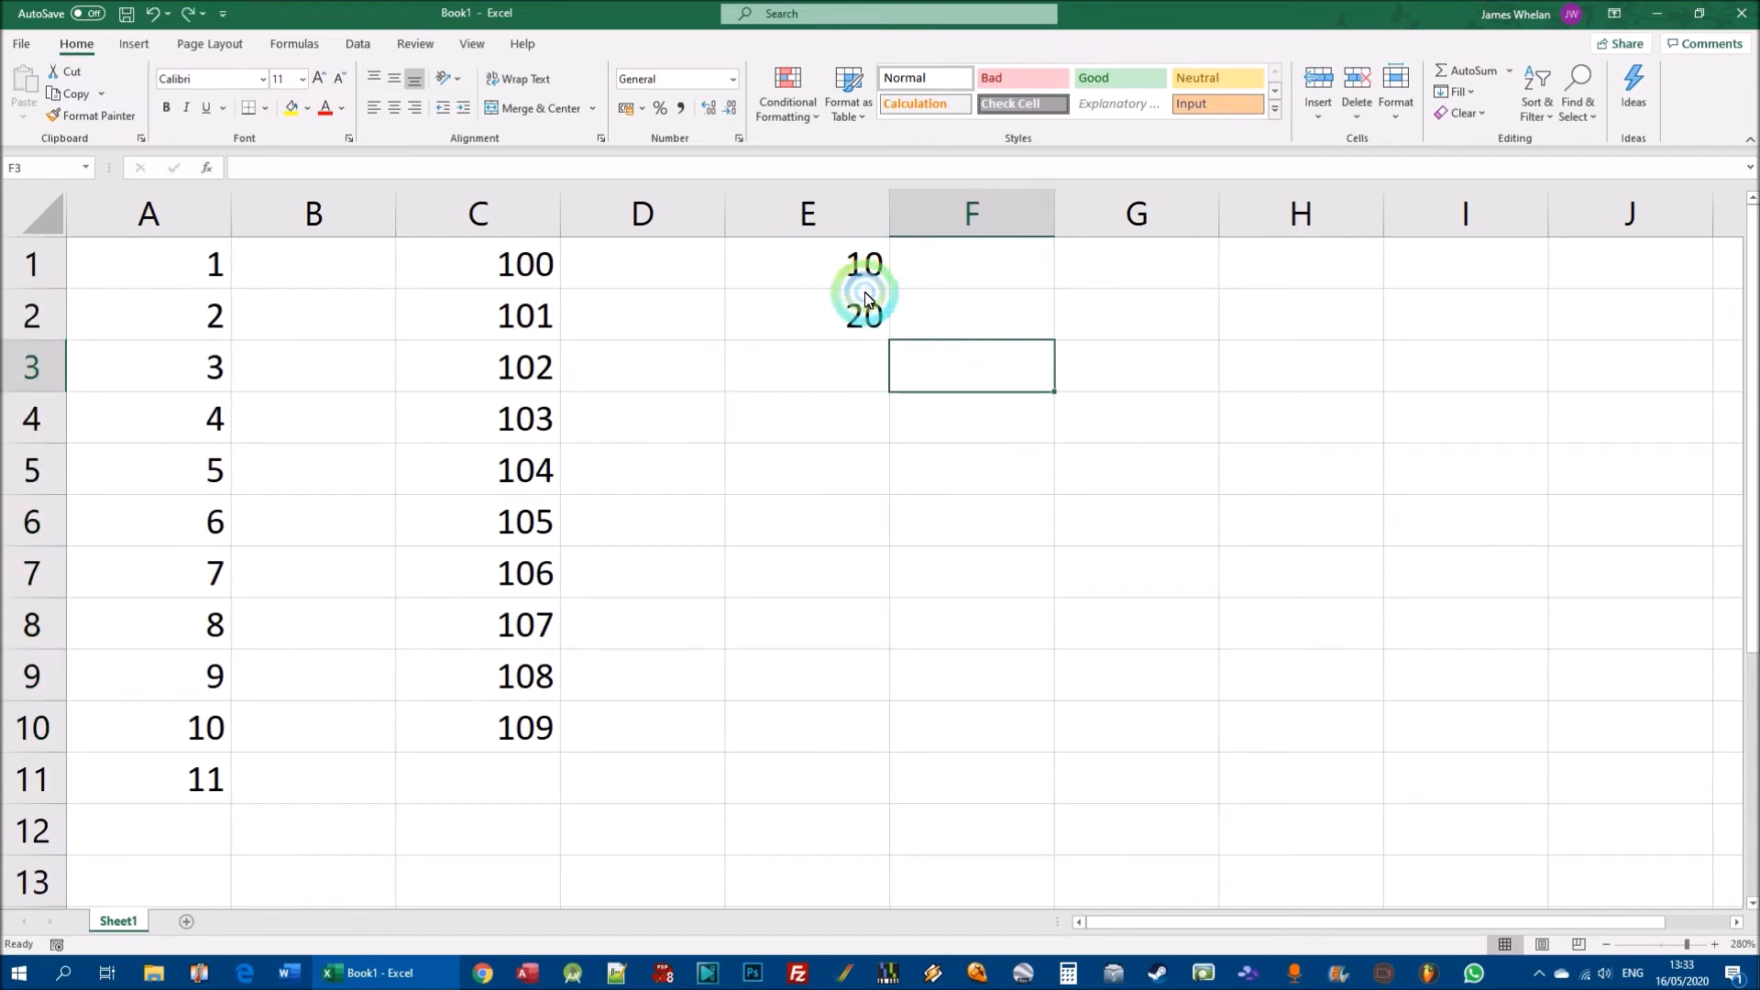
# Auto-fill E1:E2 down to E10 as a series from 10 to 100, undoing and repeating the fill once.
pyautogui.moveTo(801, 259); pyautogui.dragTo(813, 316)
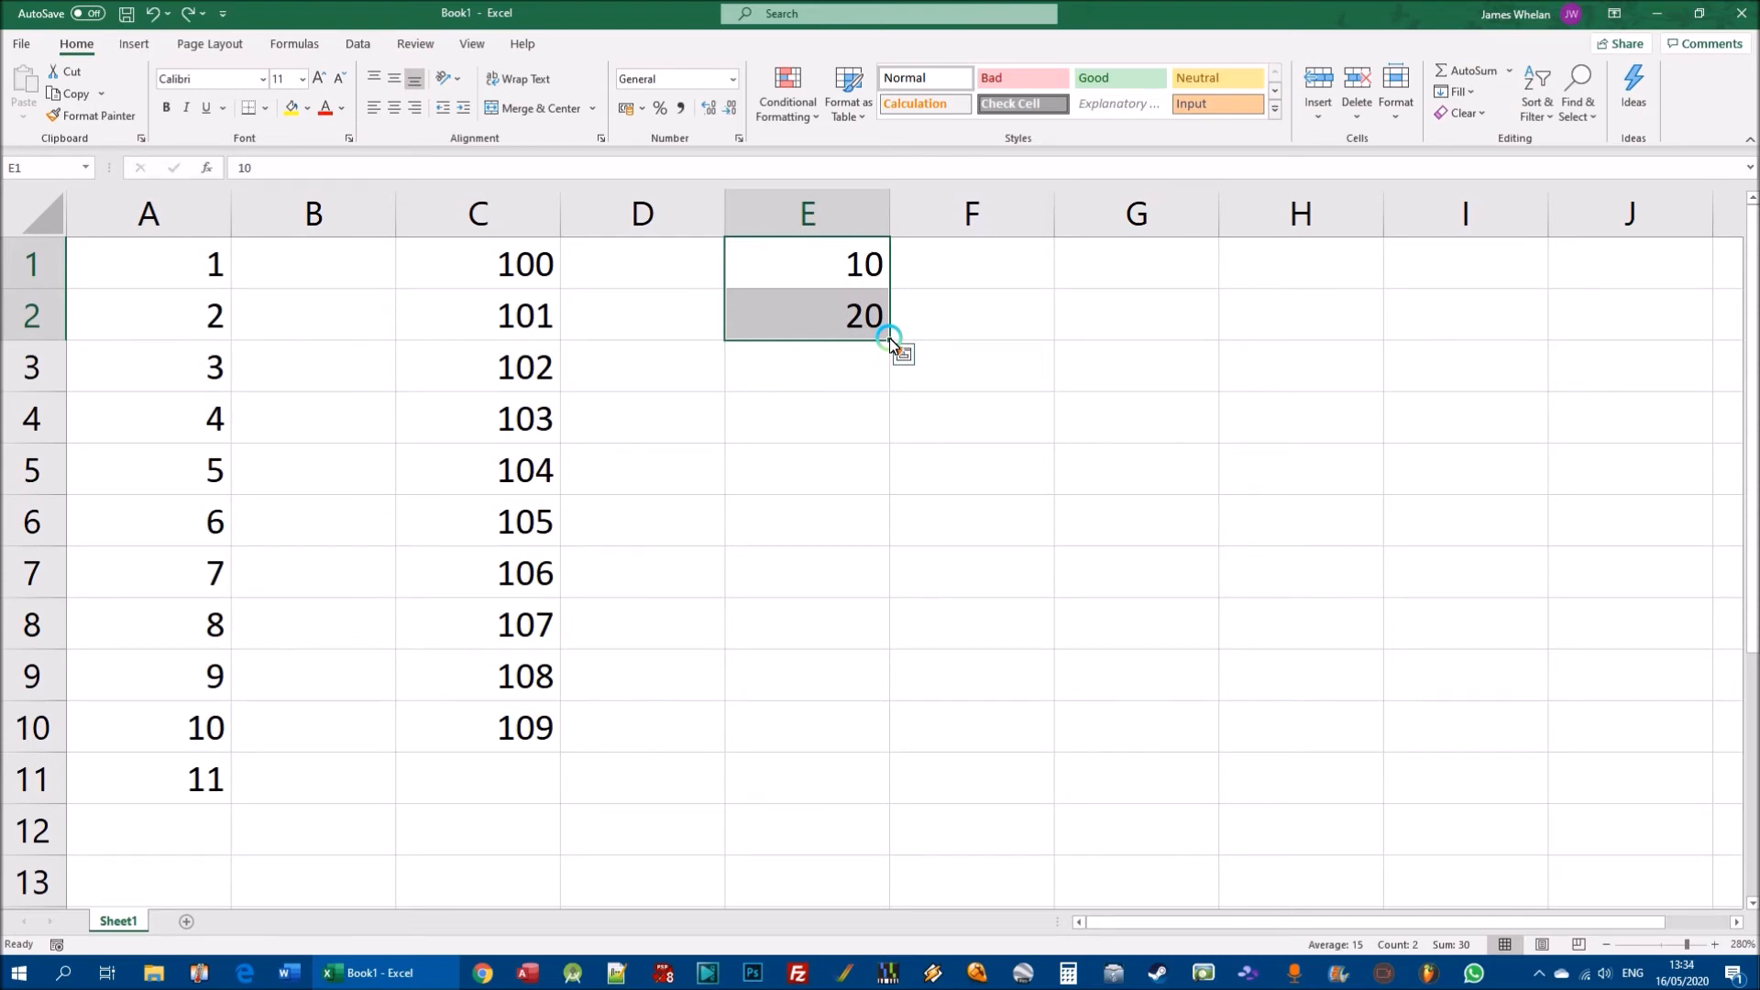
pyautogui.moveTo(889, 340); pyautogui.dragTo(841, 755)
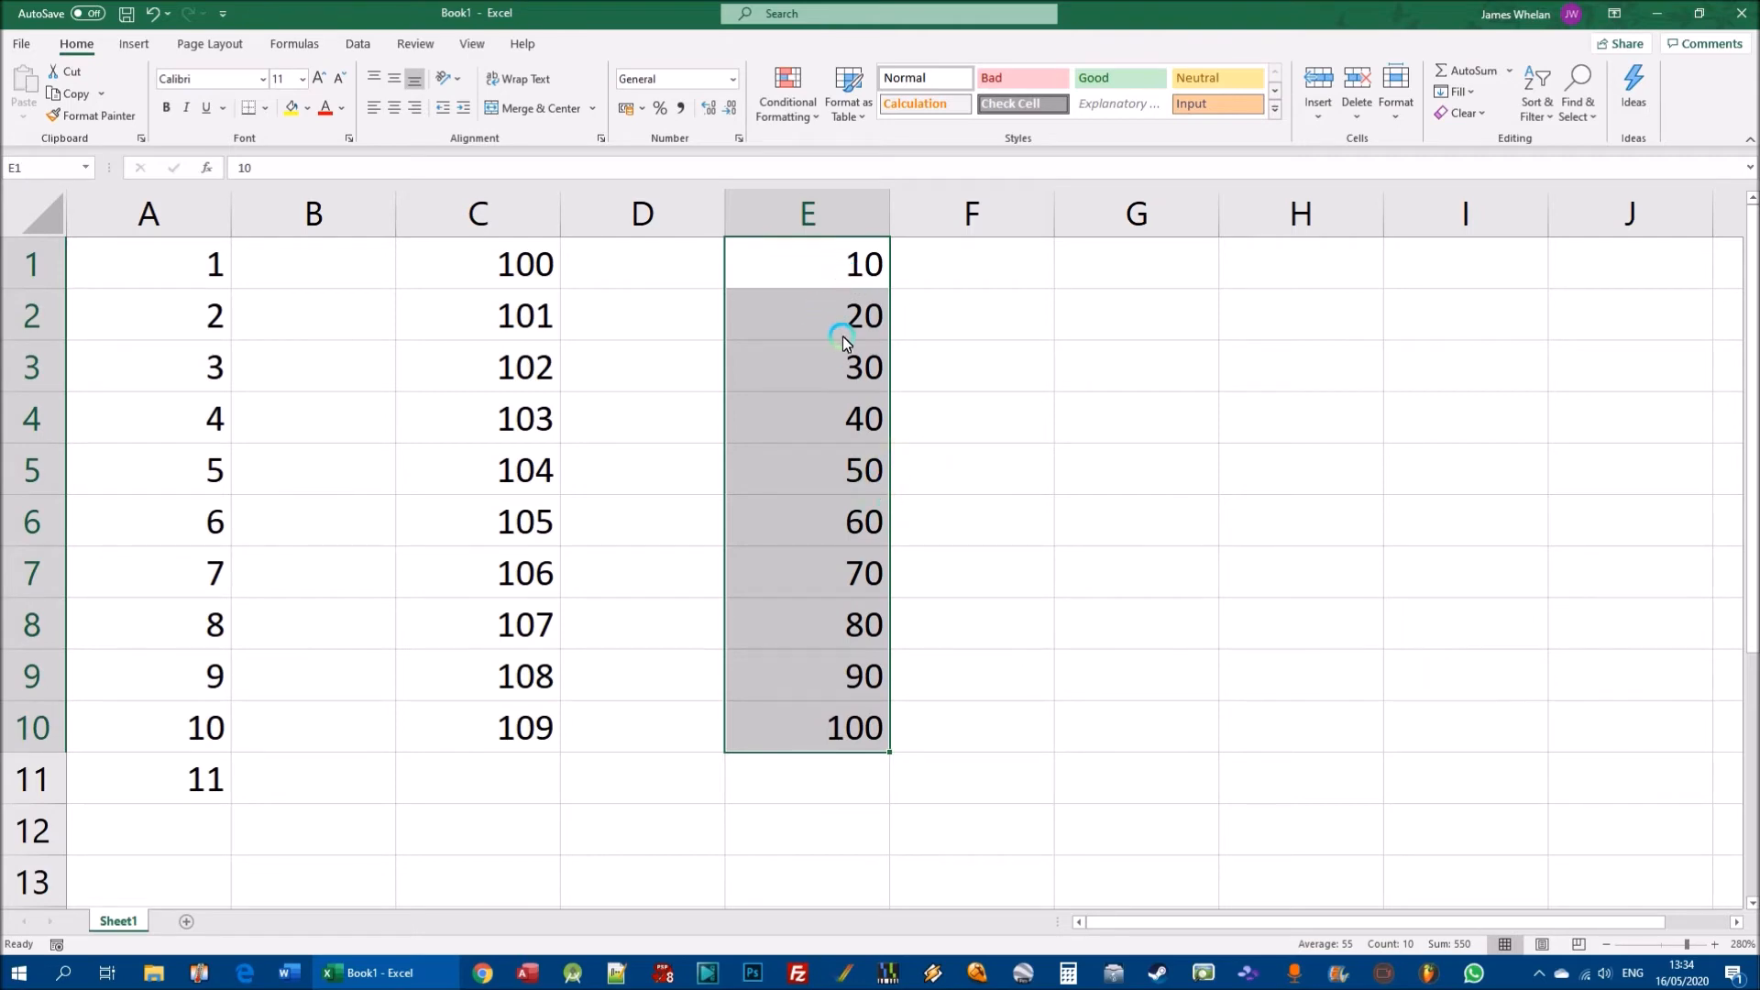
pyautogui.click(1008, 380)
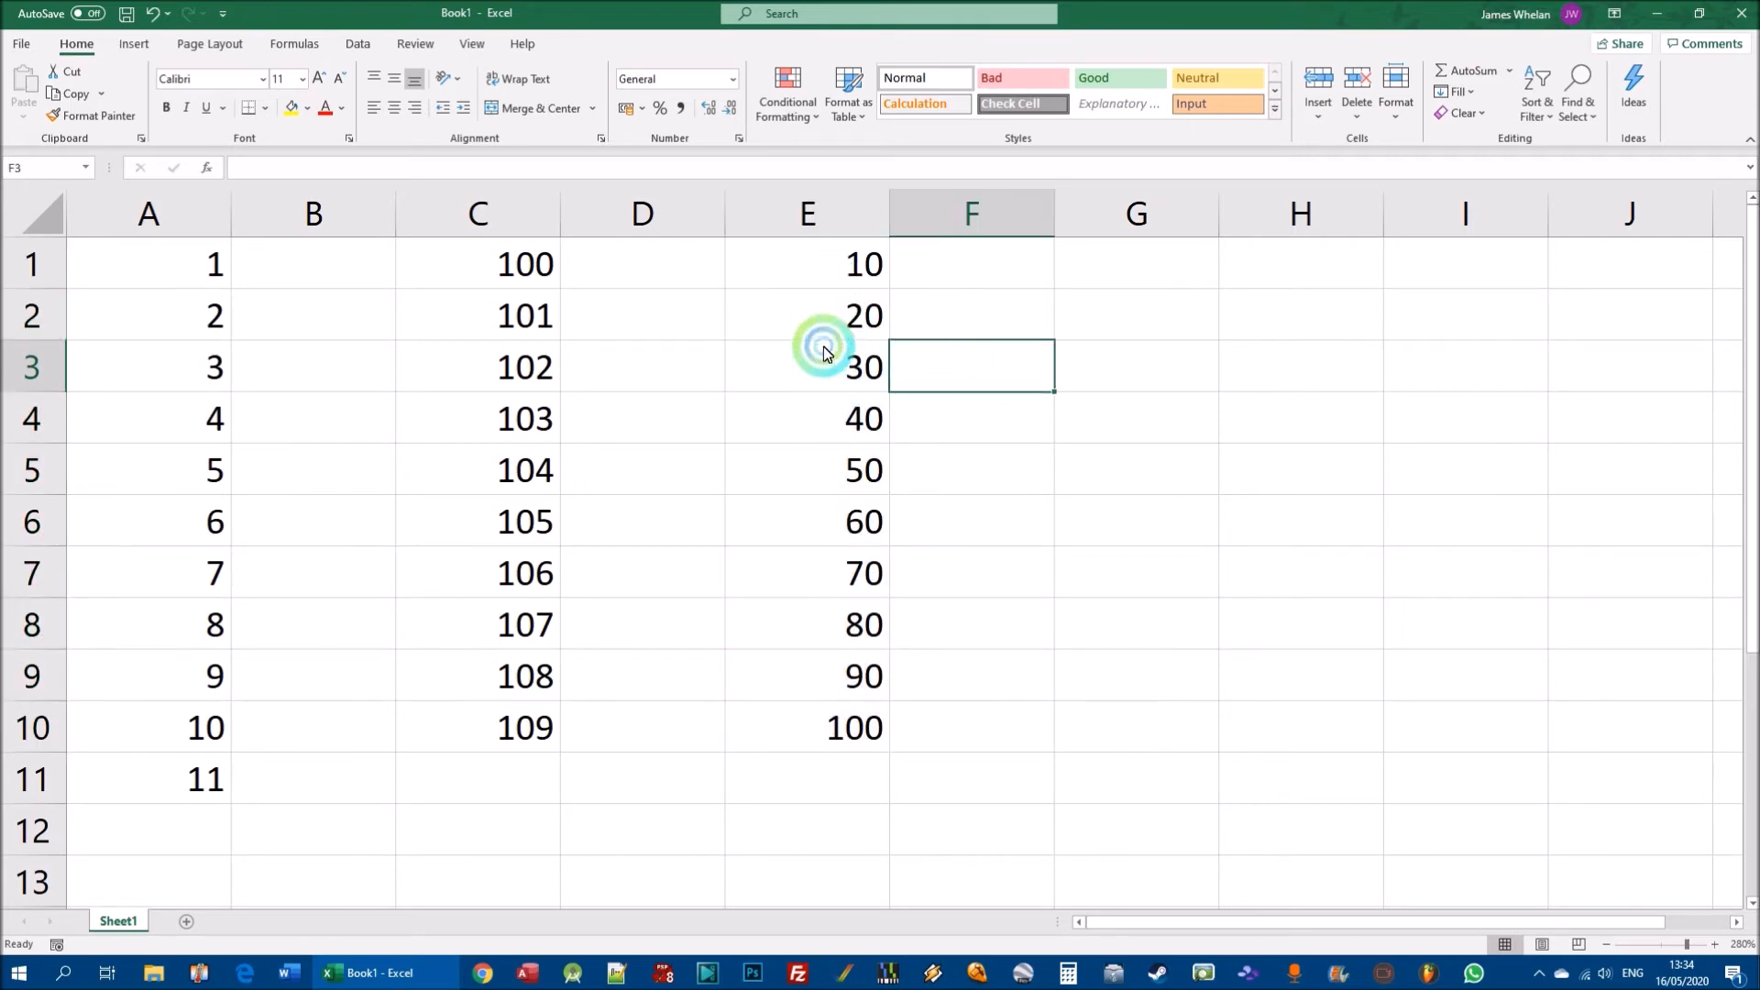
pyautogui.hotkey('ctrl', 'z')
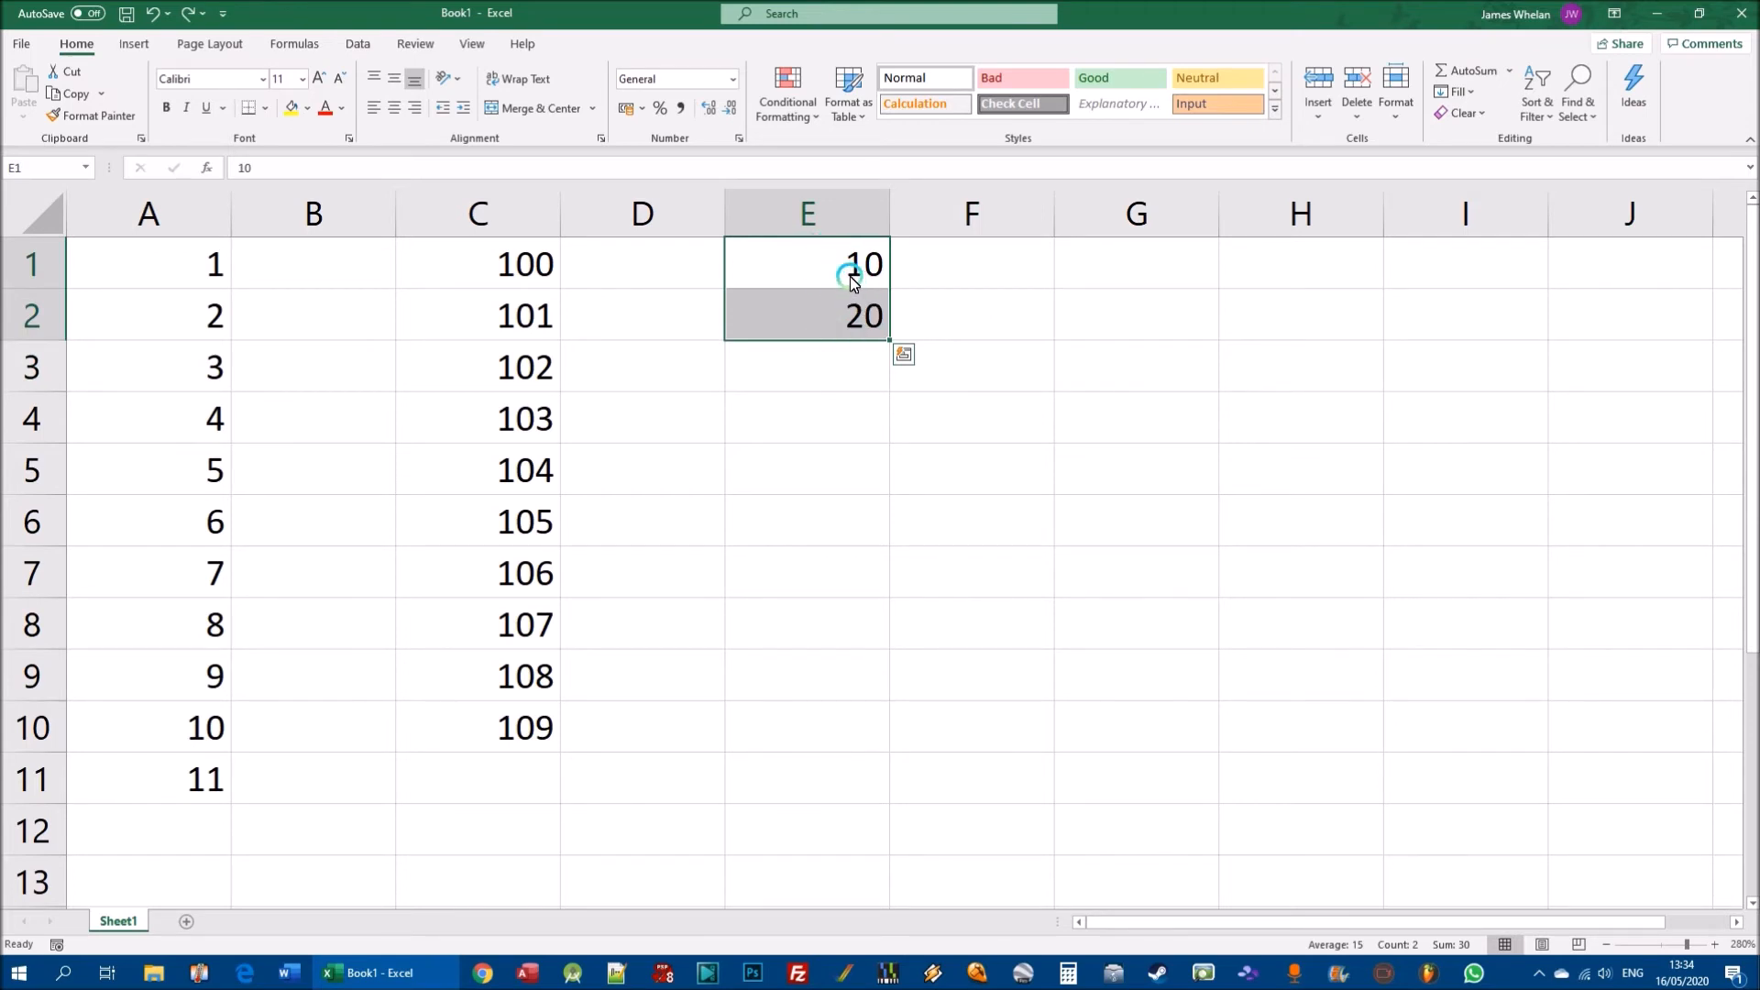
pyautogui.moveTo(890, 338); pyautogui.dragTo(876, 754)
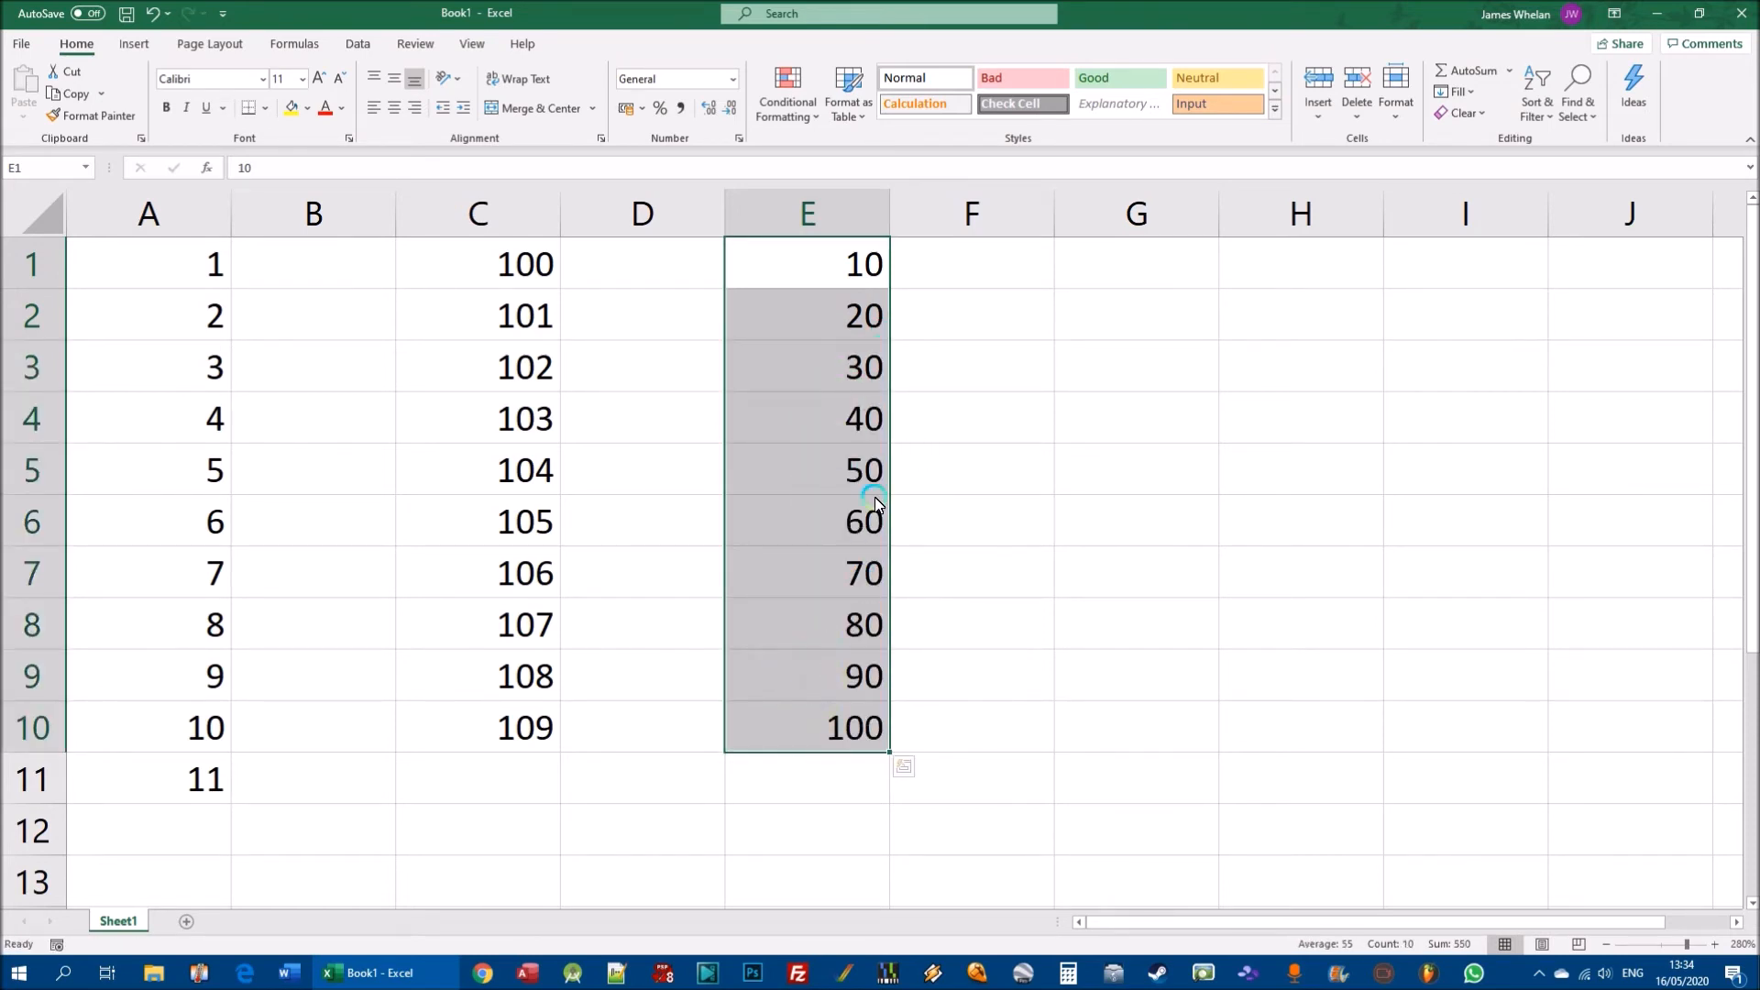
pyautogui.click(966, 267)
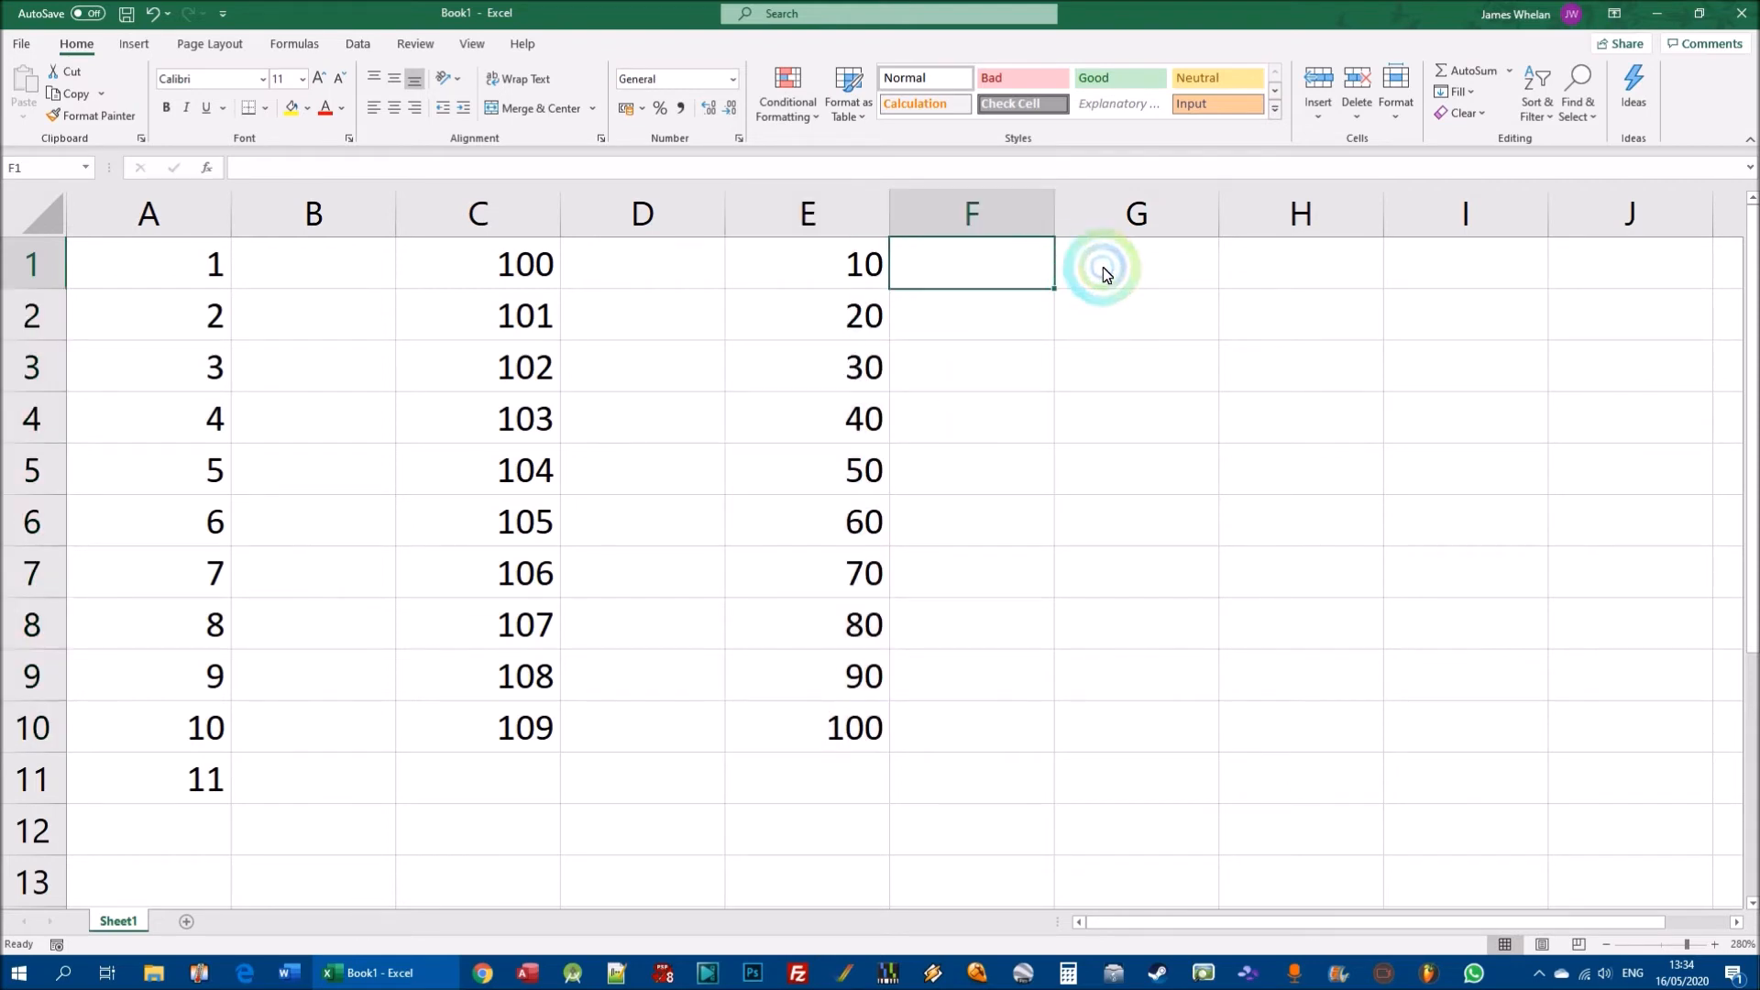
# Enter 3 in G1 and 6 in G2 as the starting values of a column G sequence.
pyautogui.click(1114, 268)
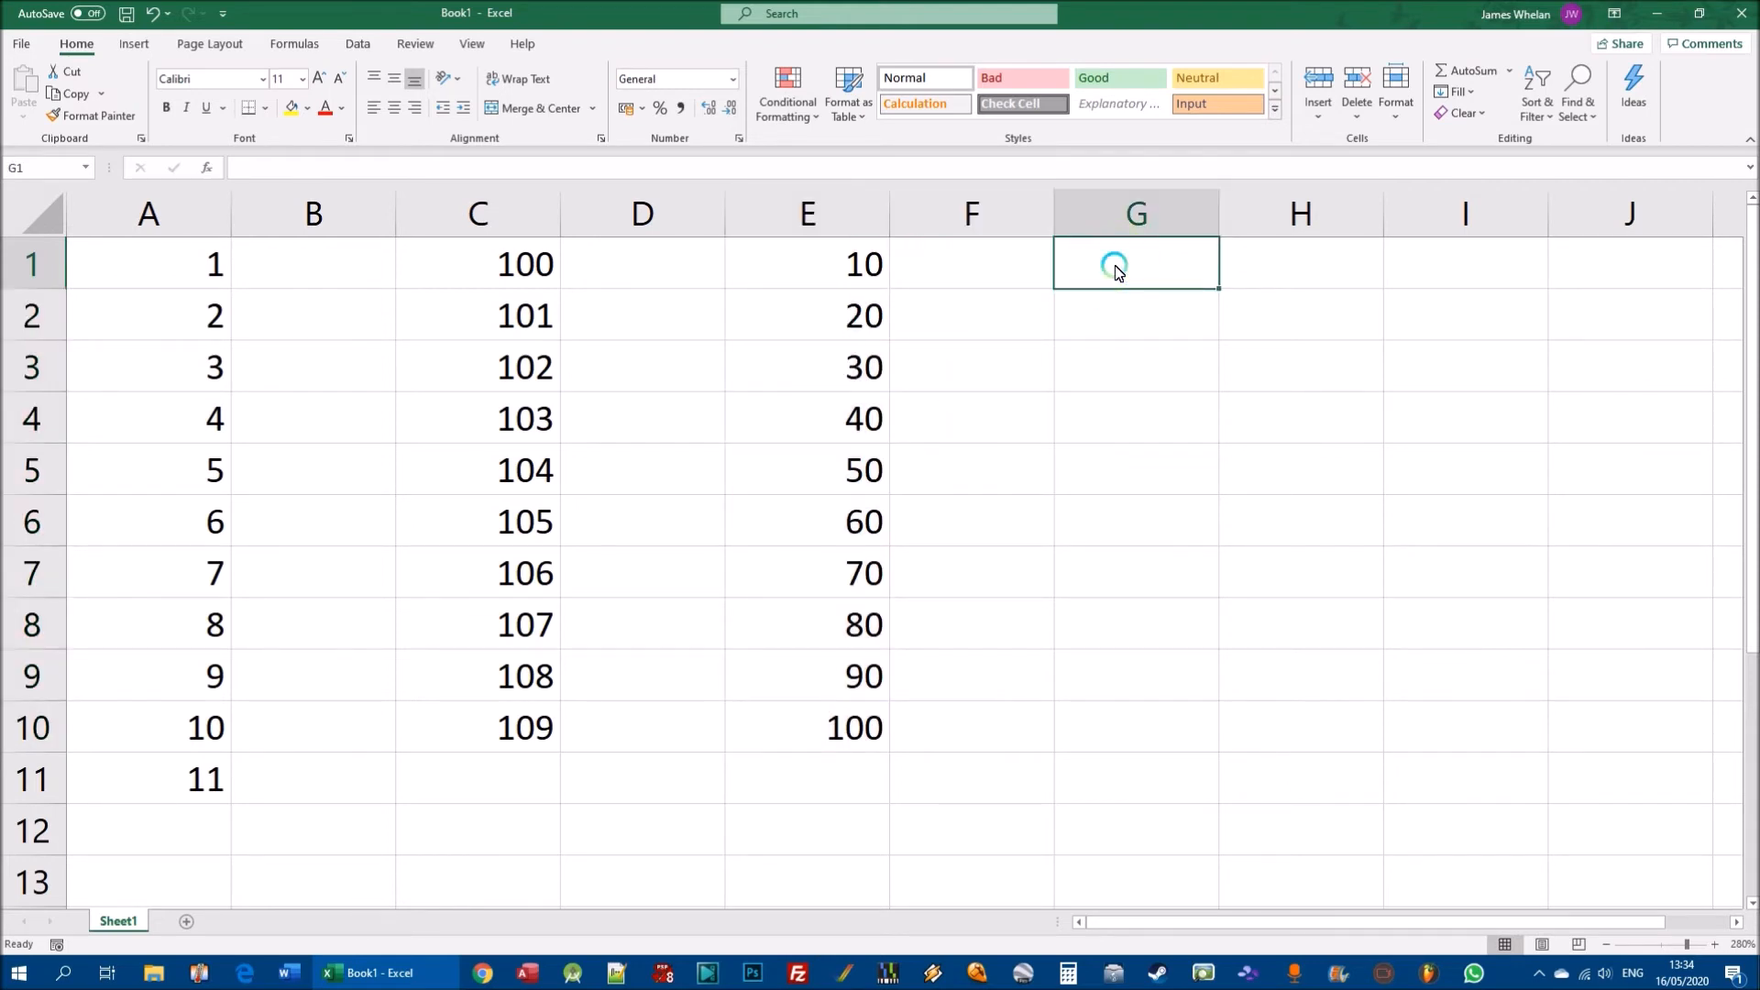
pyautogui.write('1')
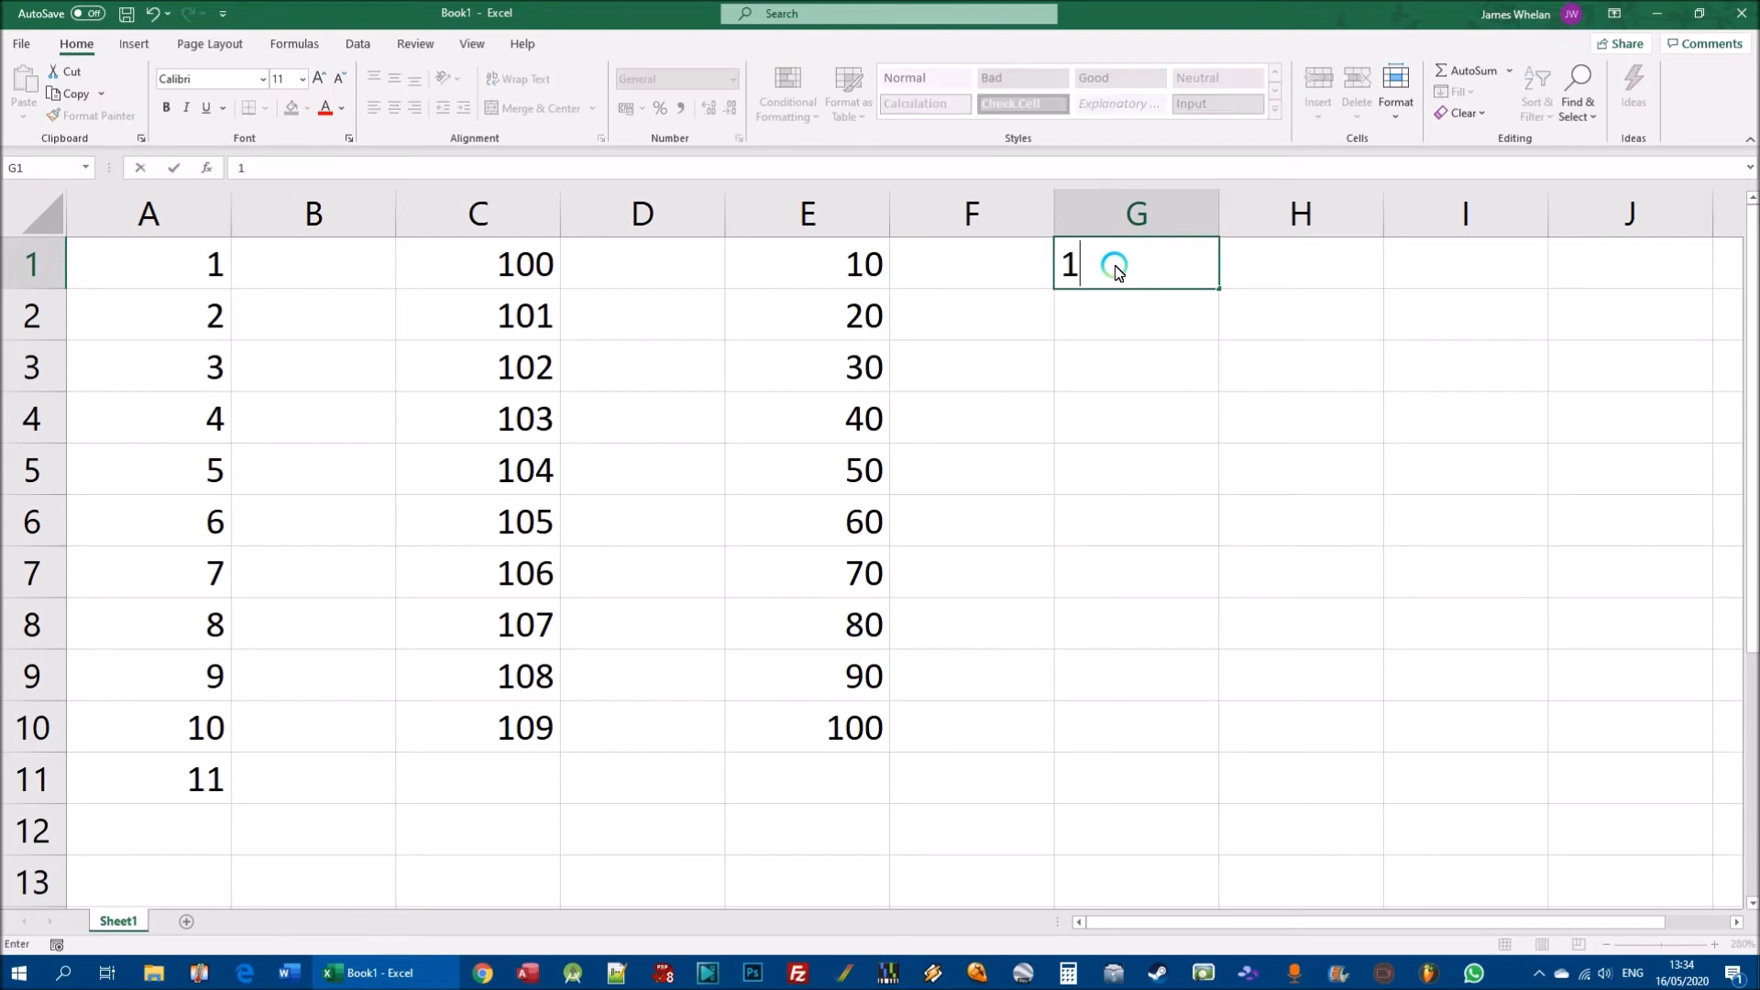
pyautogui.click(1336, 438)
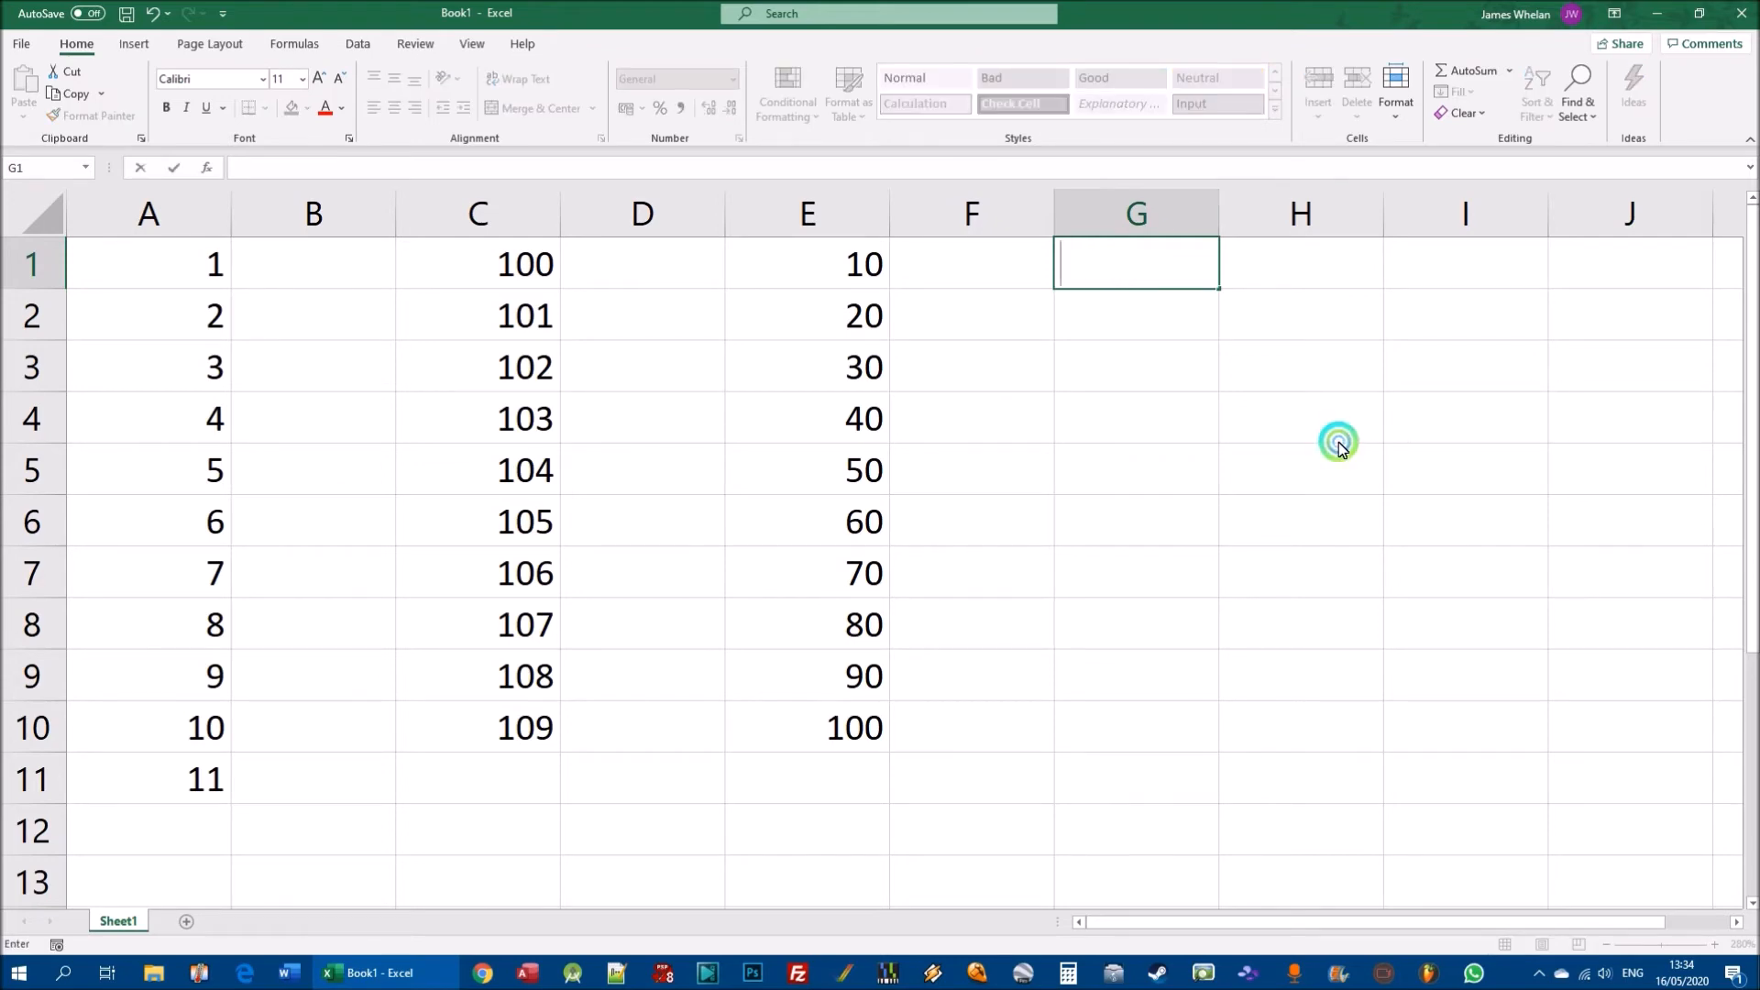
pyautogui.click(1128, 268)
pyautogui.write('3')
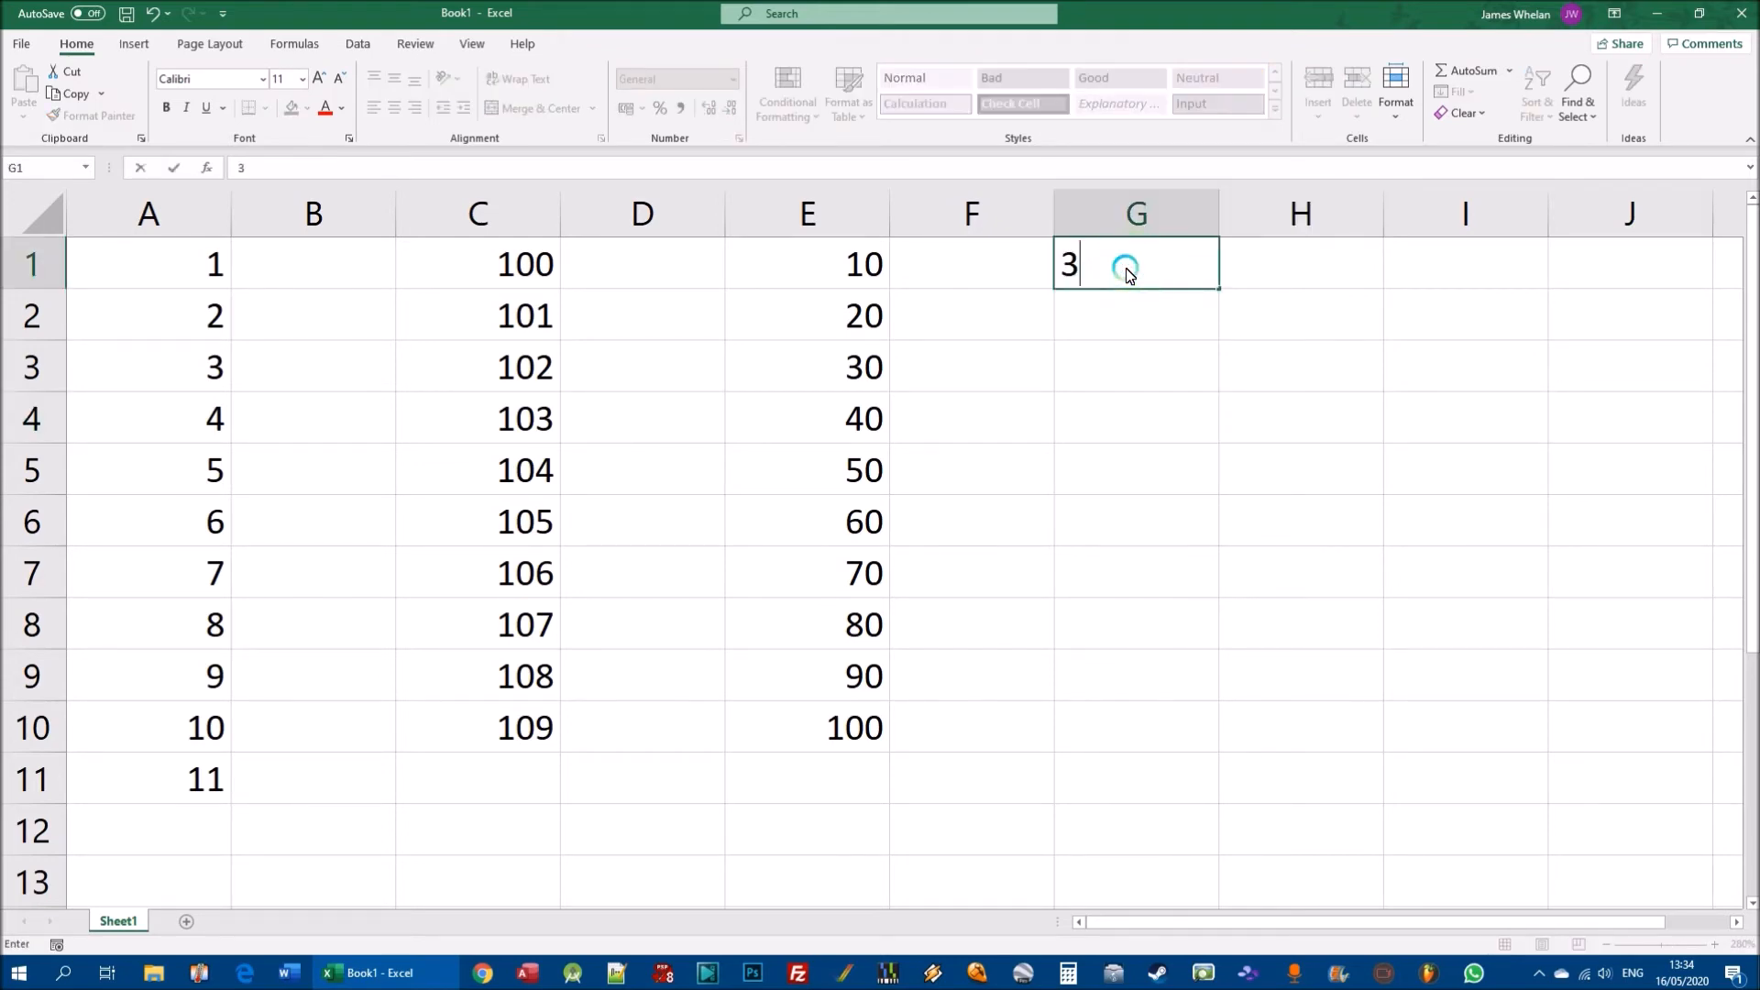
pyautogui.press('Return')
pyautogui.write('6')
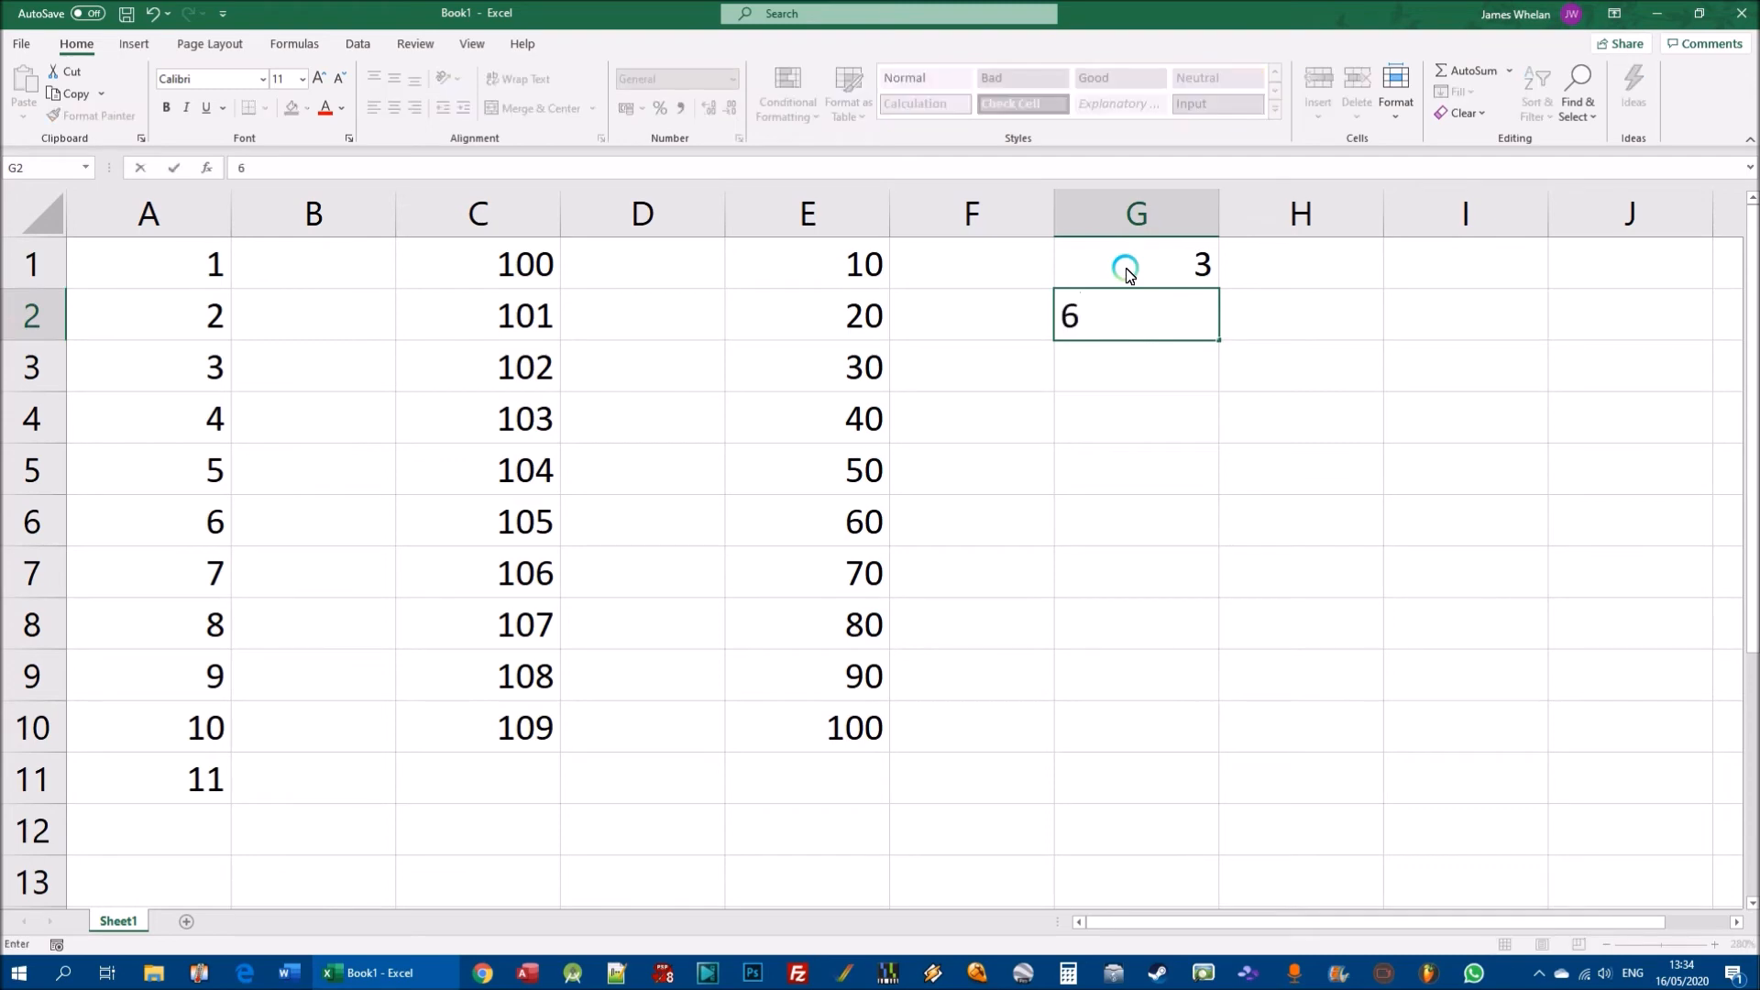
pyautogui.click(1269, 376)
# Try auto-filling G1:G2 down to G12 in steps of 3, and clear G3:G12.
pyautogui.moveTo(1131, 267); pyautogui.dragTo(1185, 851)
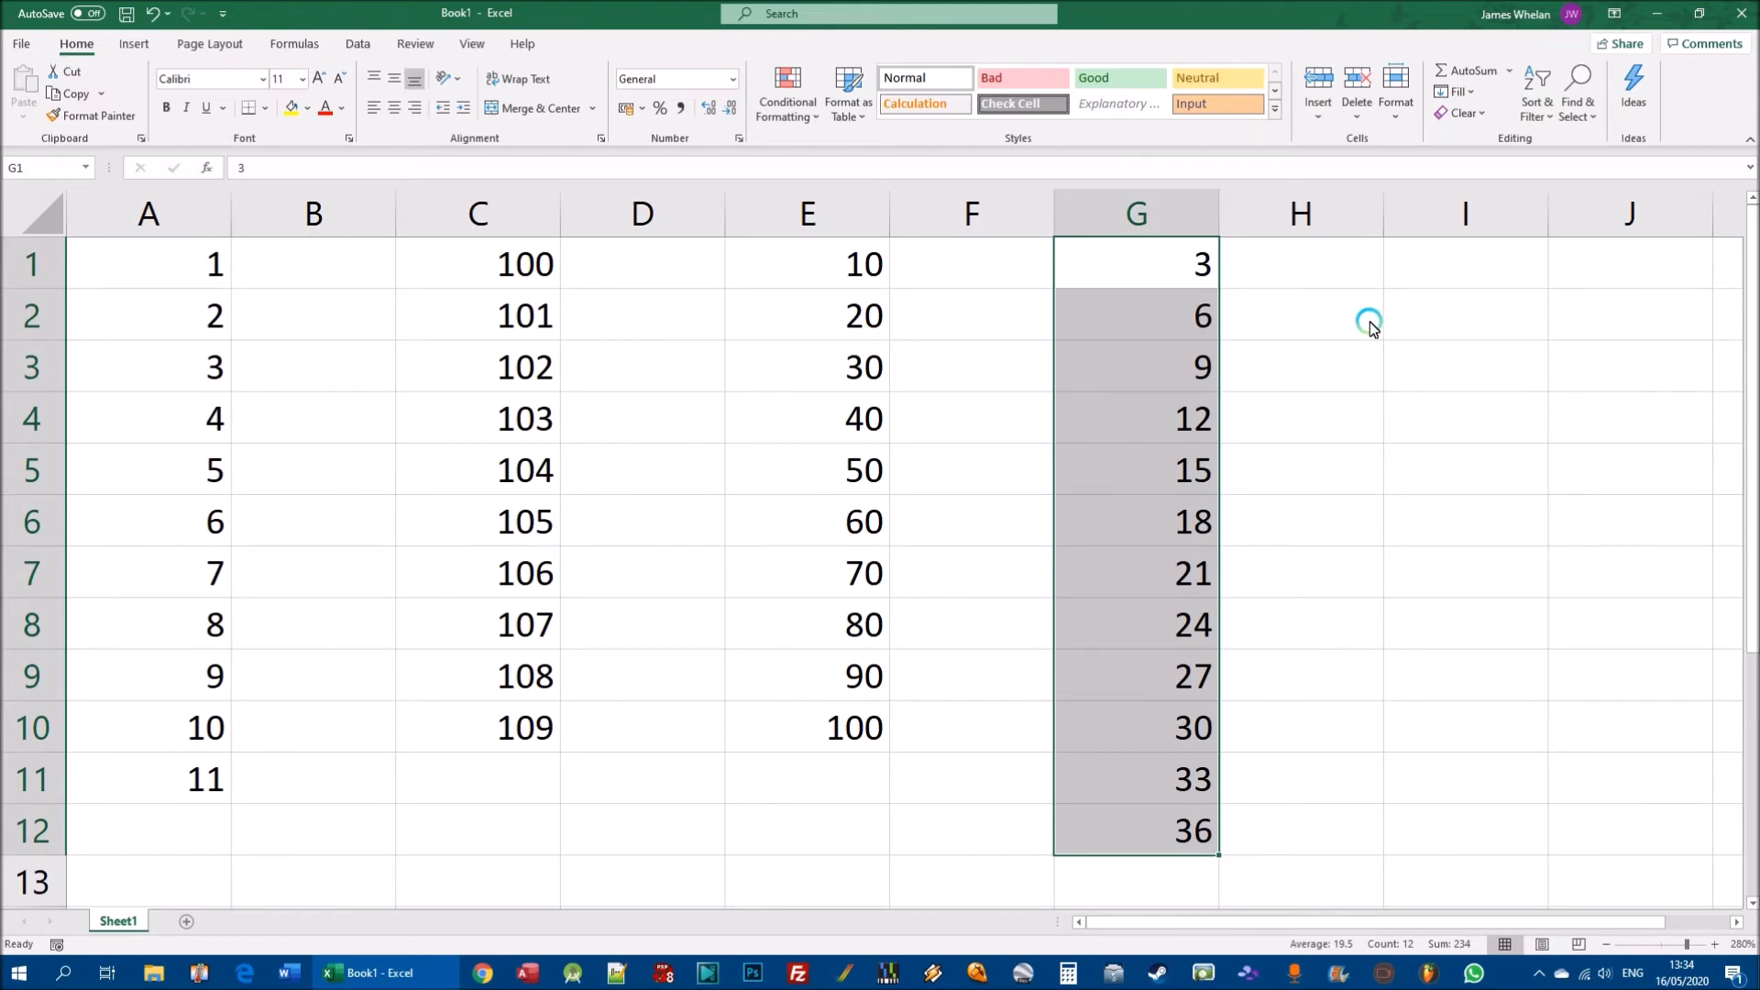
pyautogui.click(1323, 366)
pyautogui.moveTo(1147, 366); pyautogui.dragTo(1187, 831)
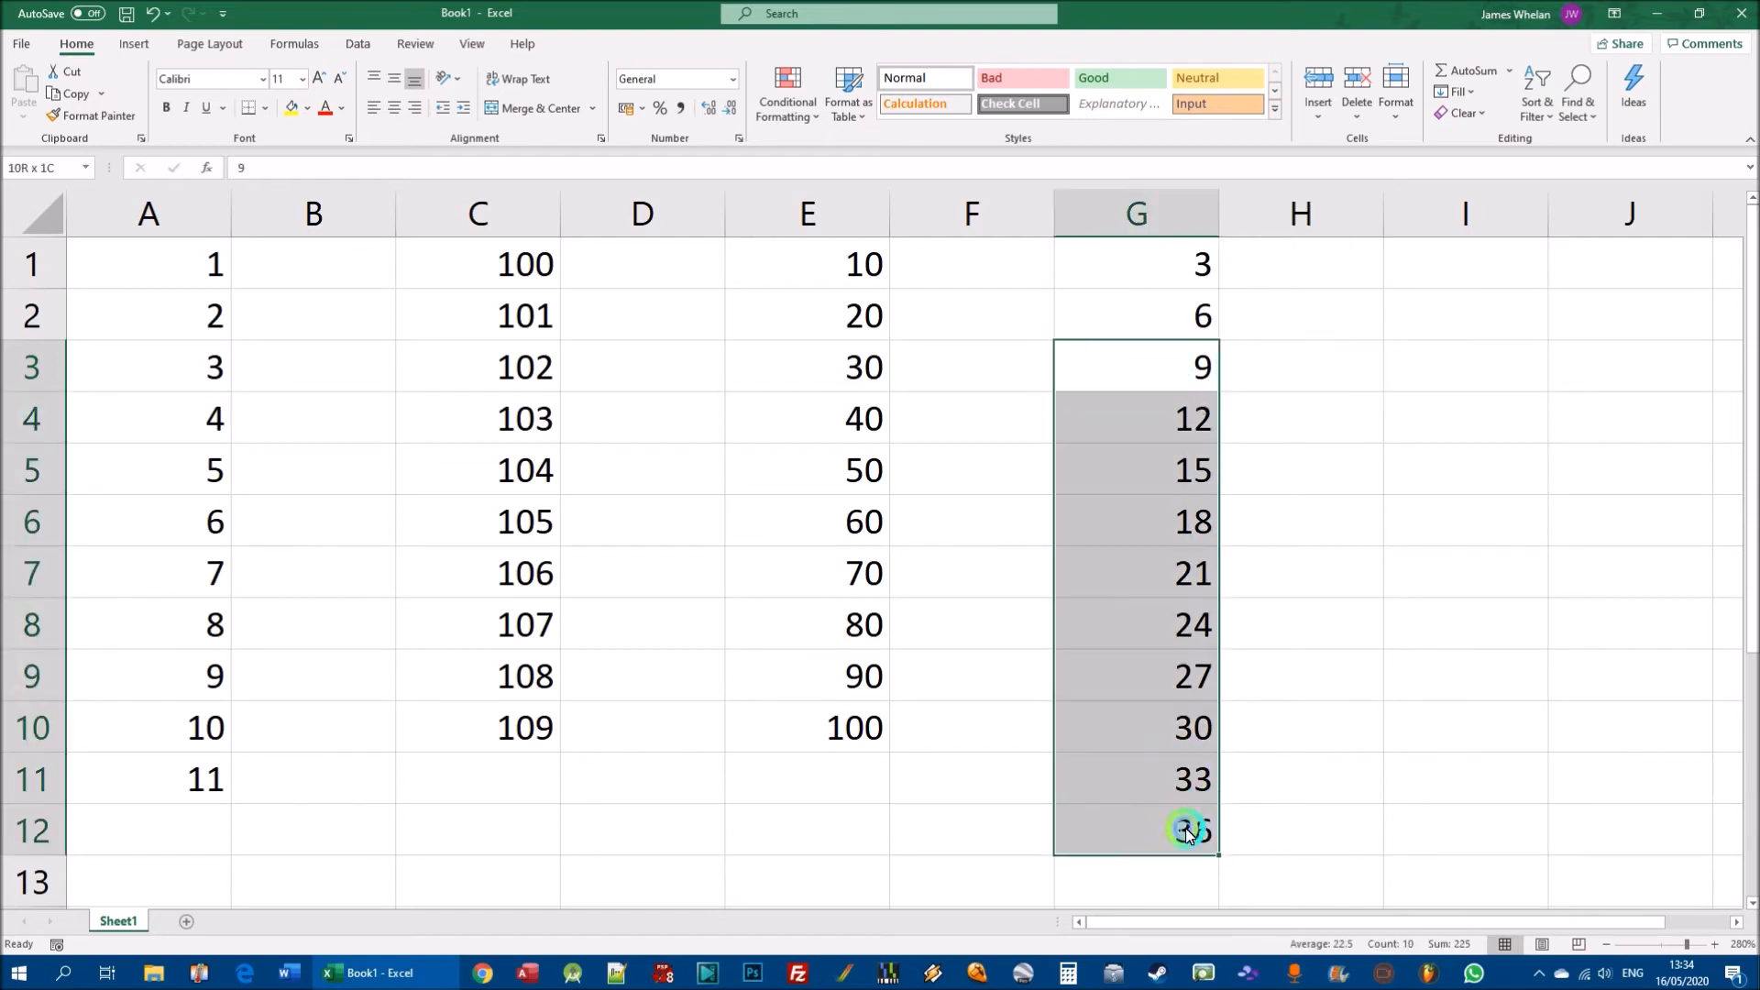
pyautogui.press('Delete')
# Auto-fill G1:G2 down to G10 as a series from 3 to 30 and highlight the filled numbers.
pyautogui.moveTo(1152, 246); pyautogui.dragTo(1154, 311)
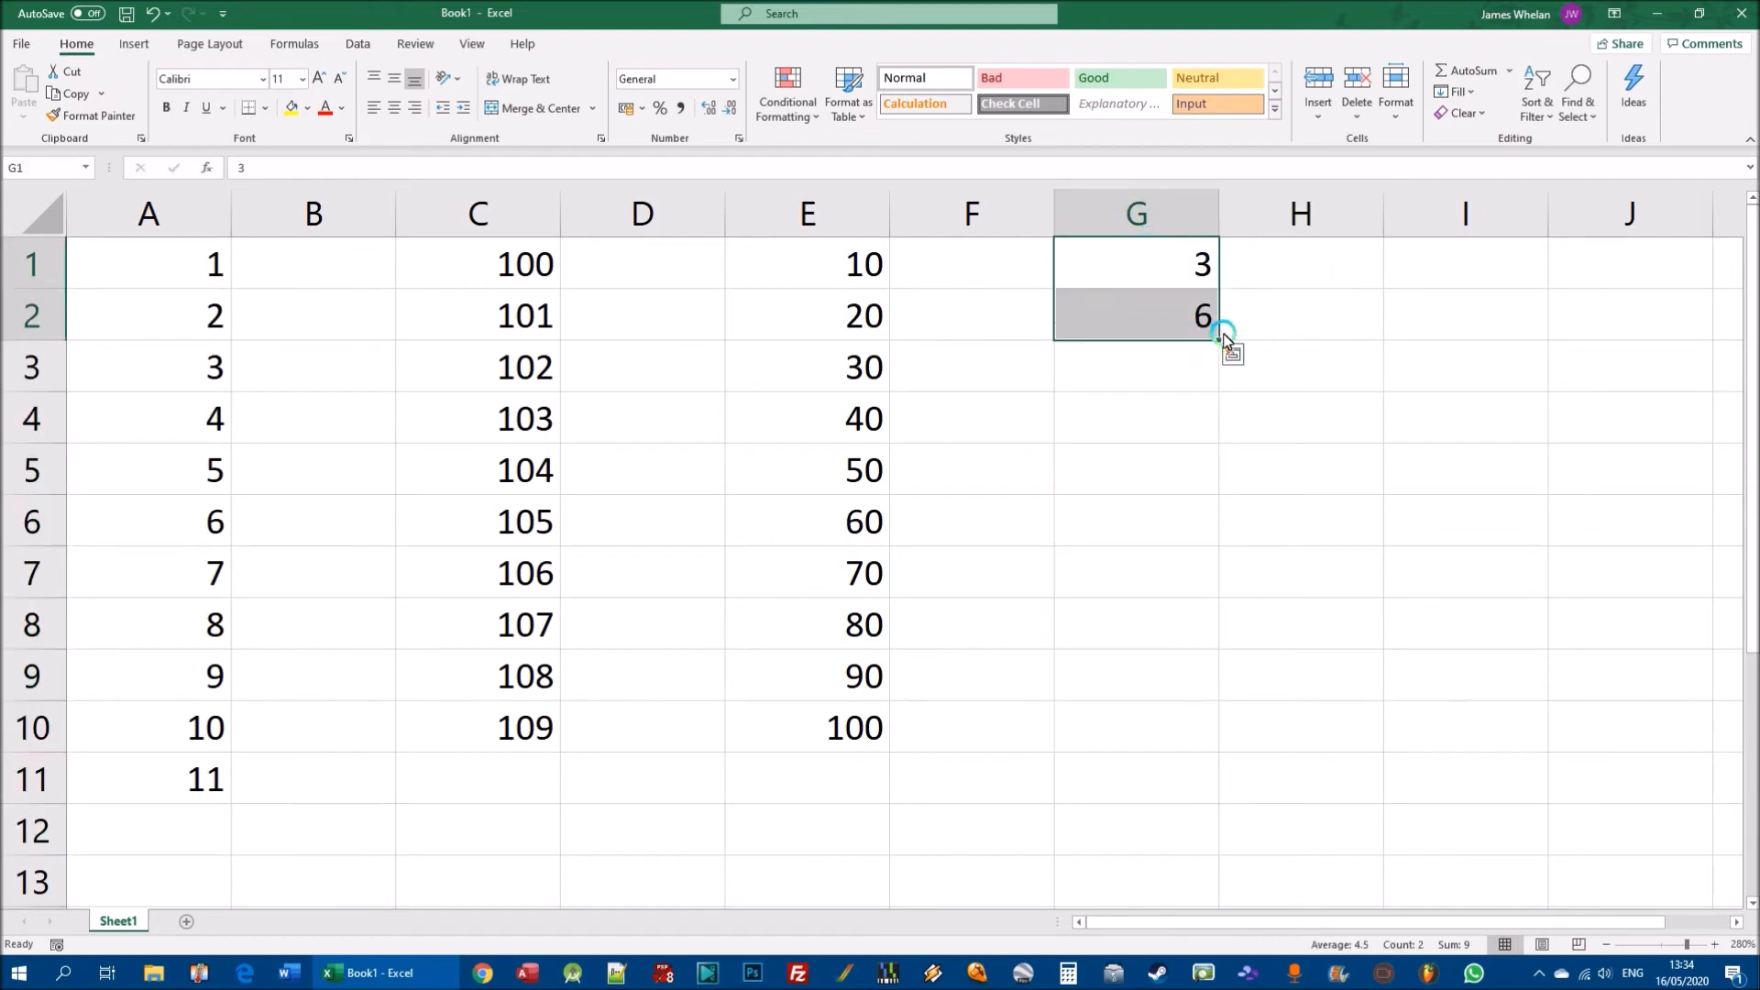
pyautogui.moveTo(1218, 342); pyautogui.dragTo(1218, 342)
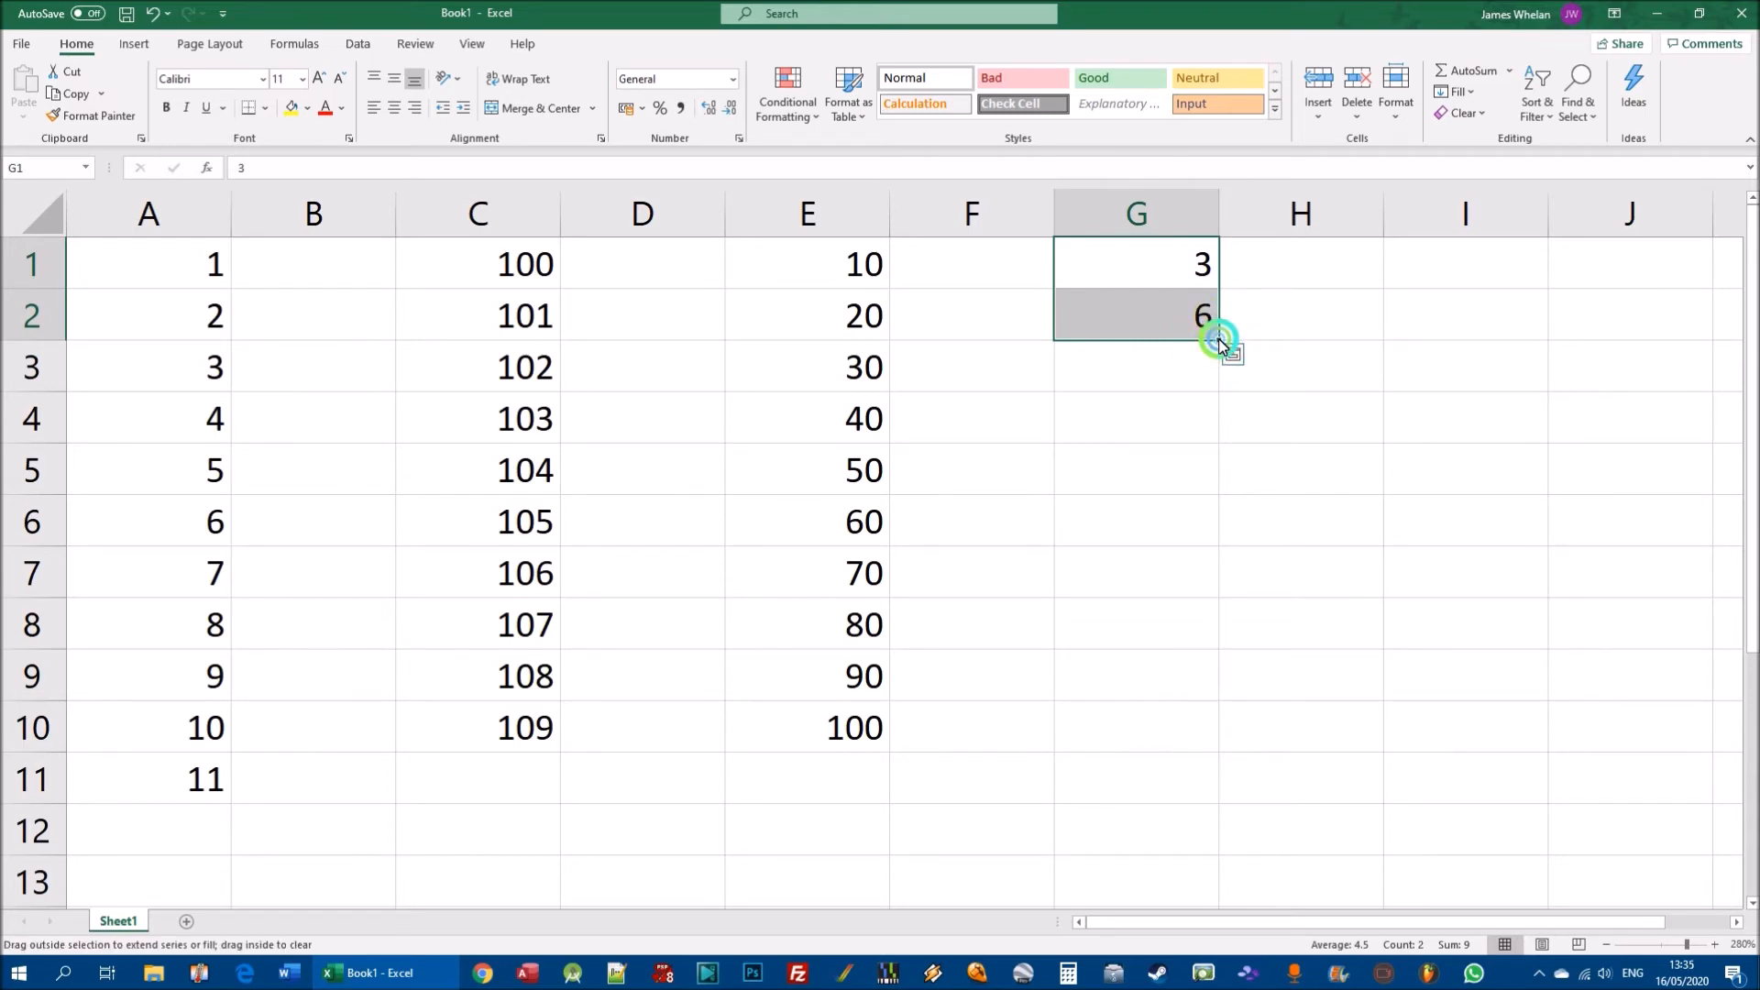
pyautogui.moveTo(1220, 345); pyautogui.dragTo(1196, 768)
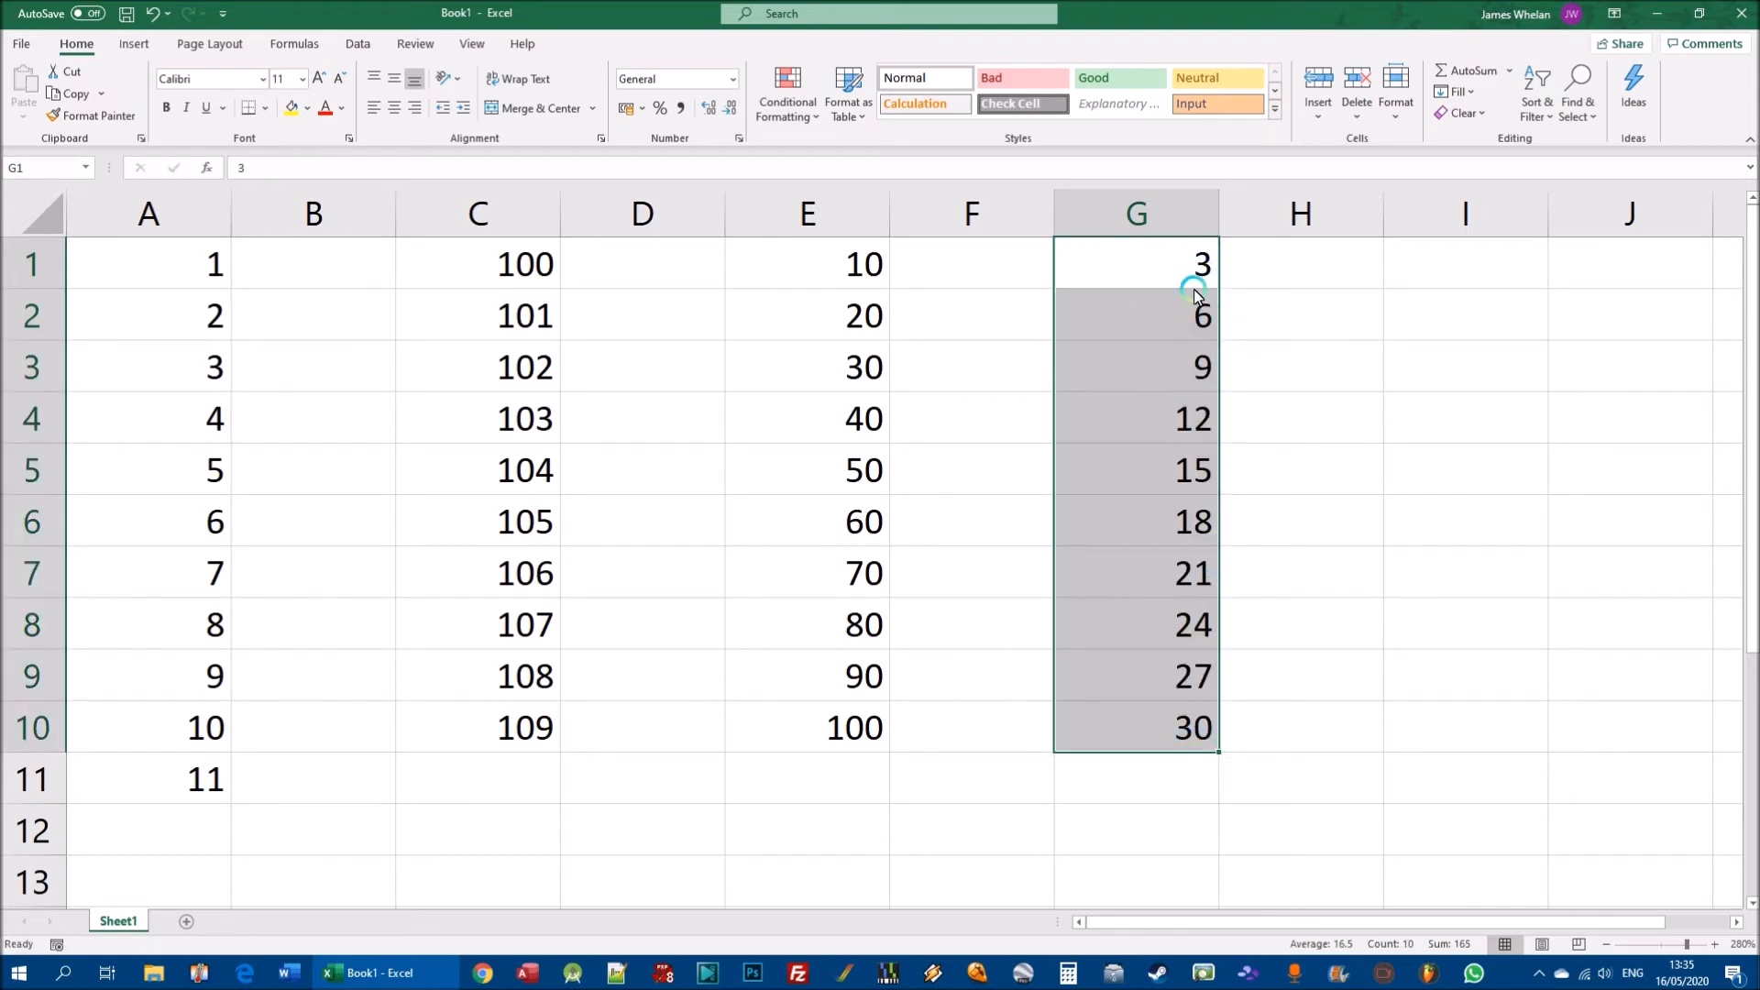
pyautogui.moveTo(1157, 267); pyautogui.dragTo(1179, 732)
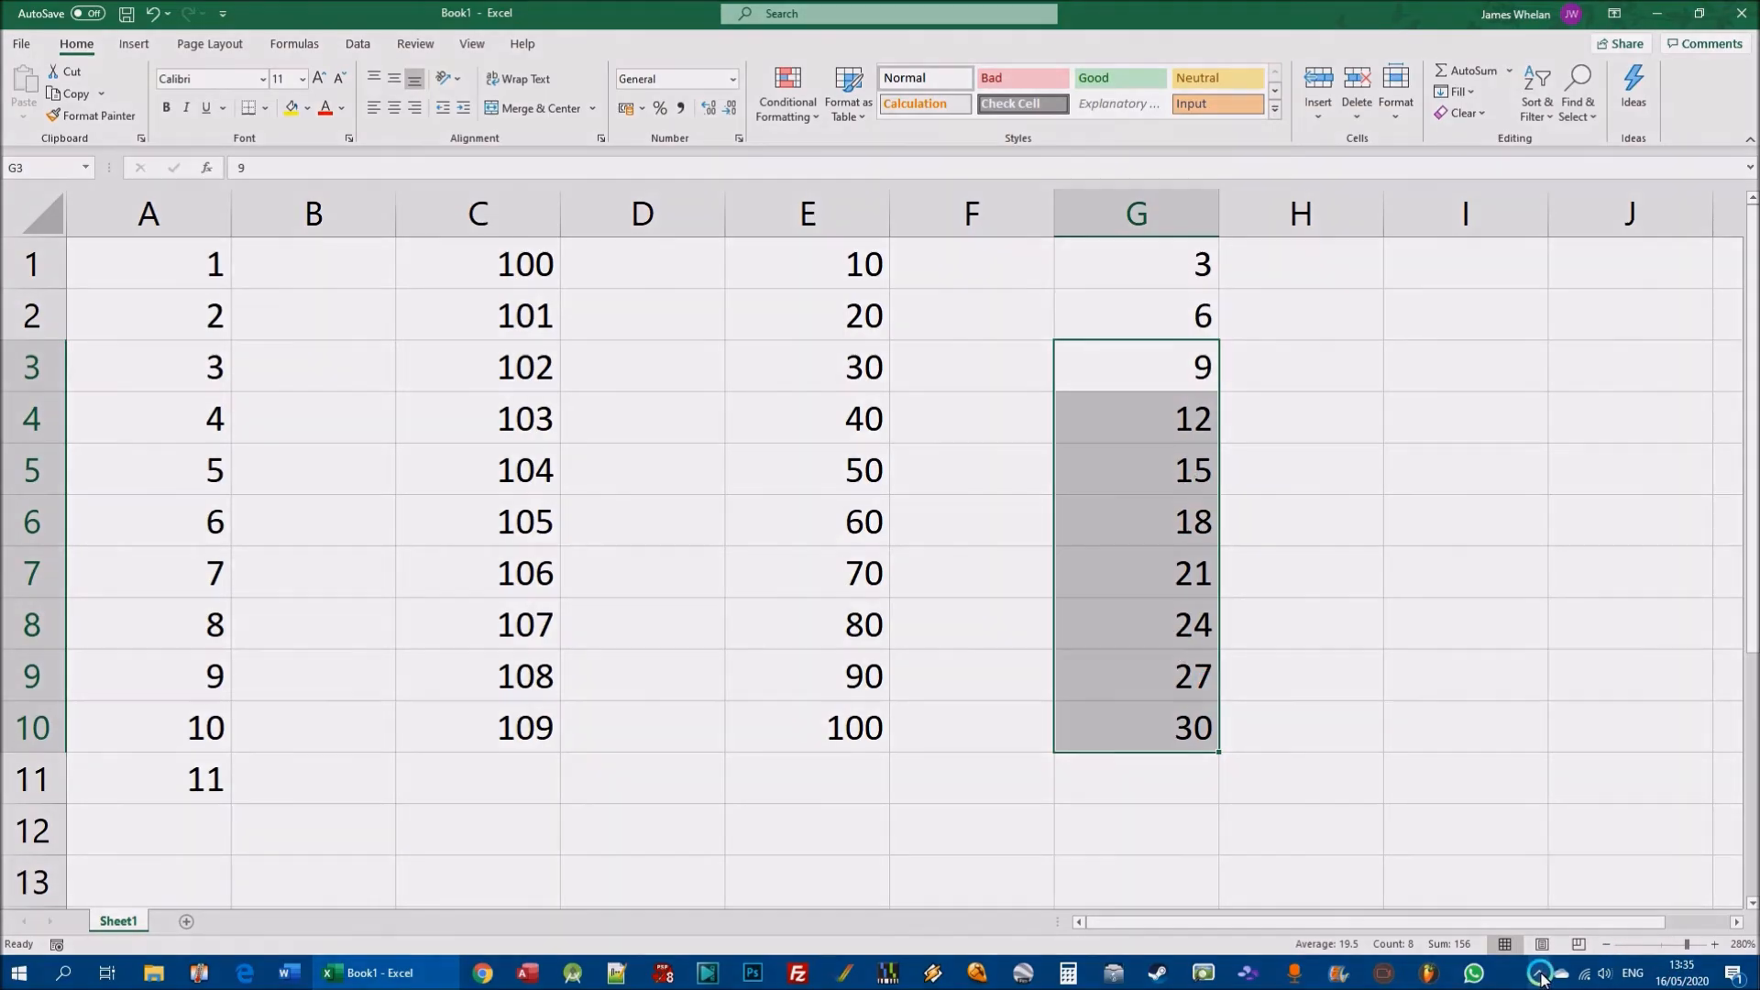
pyautogui.click(1540, 976)
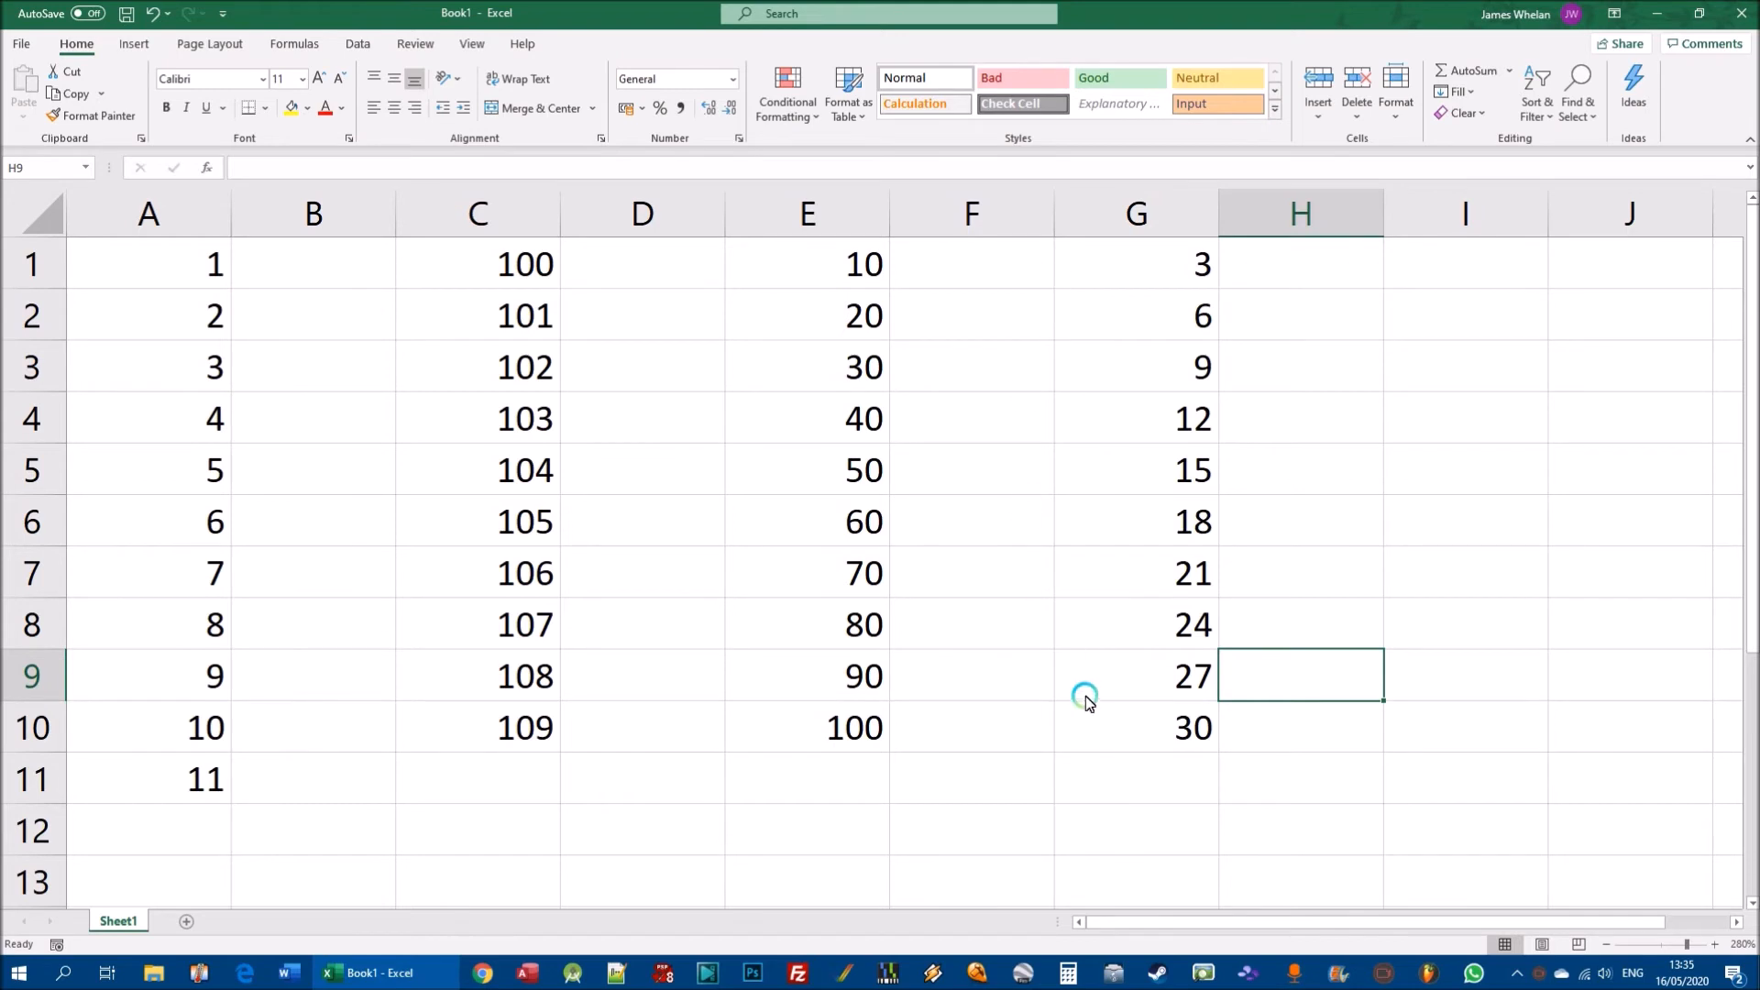
# Clear all the number sequences in A1:G11 and enter the date 14/05/2020 in A1.
pyautogui.moveTo(1211, 784); pyautogui.dragTo(133, 220)
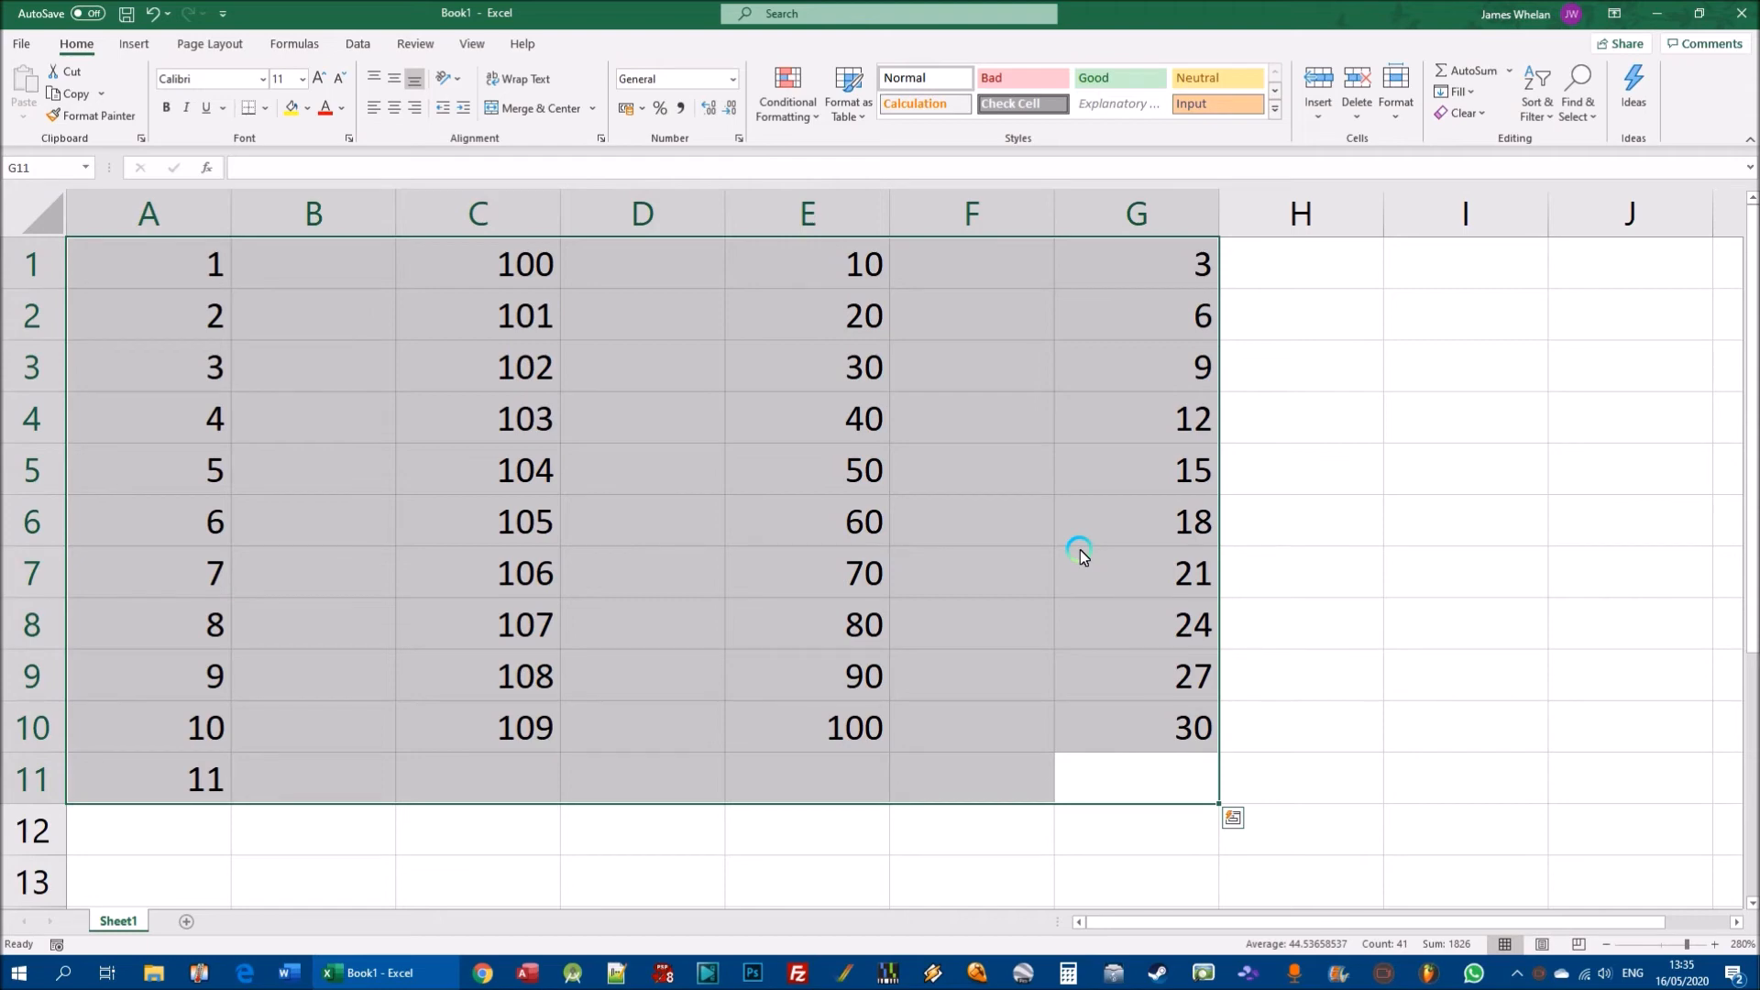
pyautogui.press('Delete')
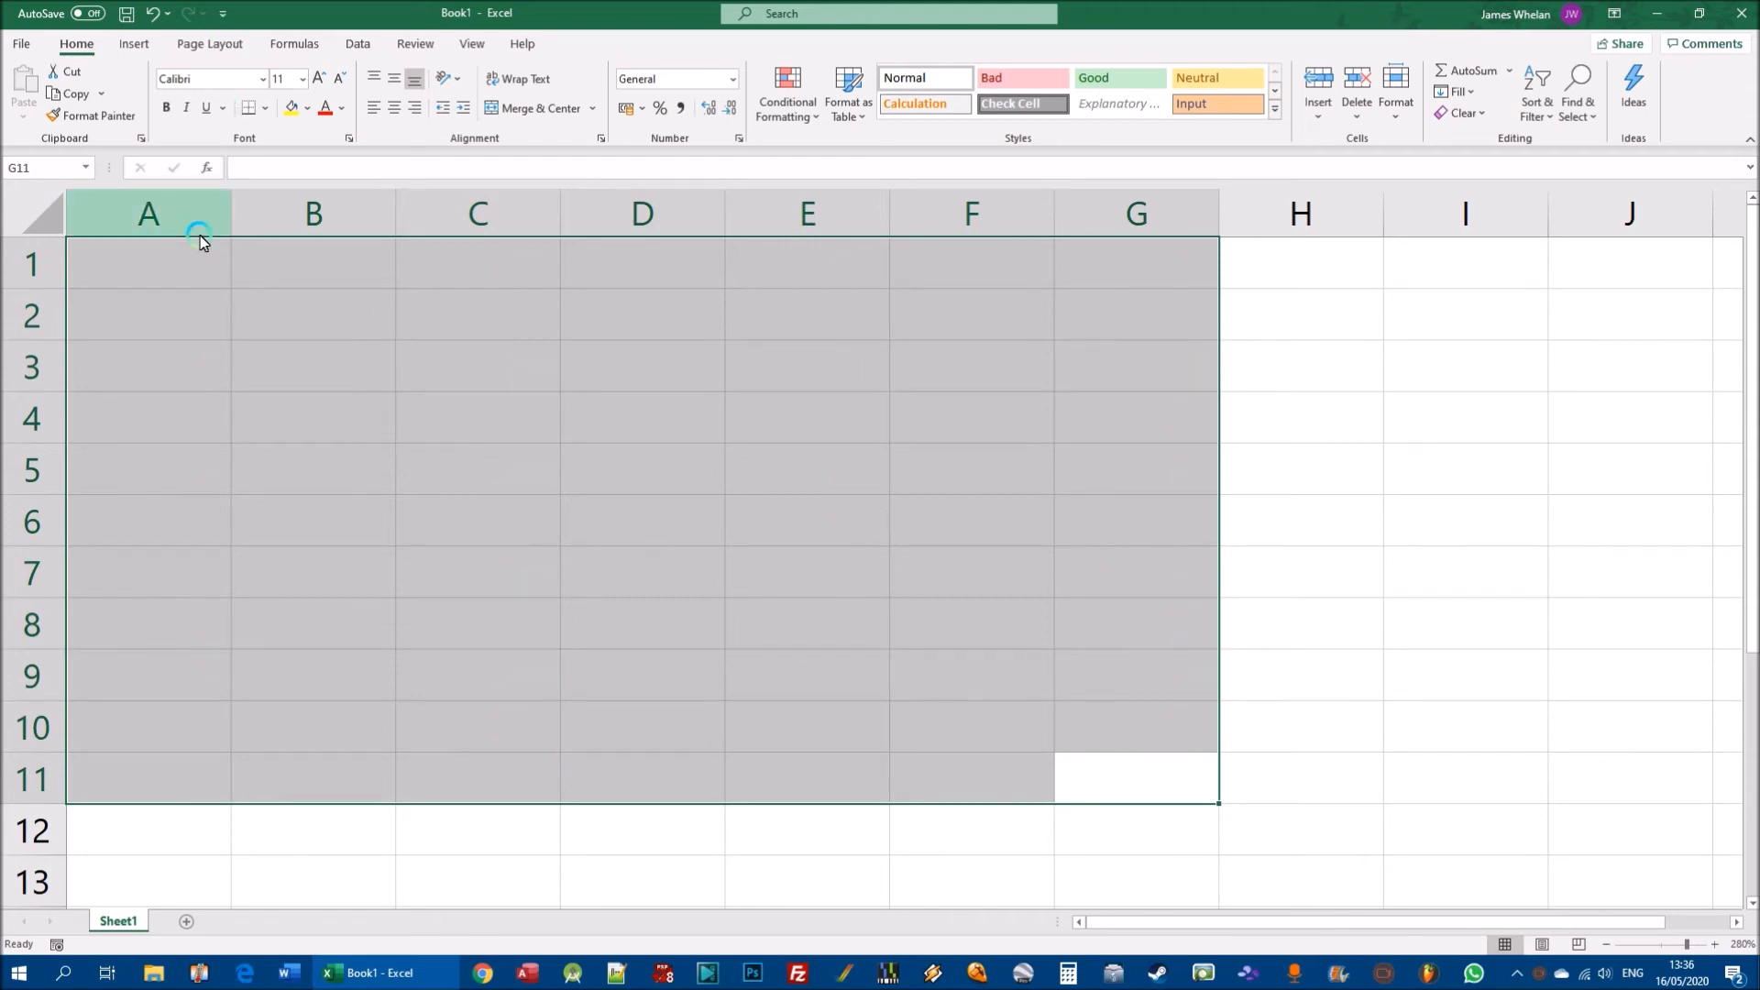
pyautogui.click(133, 272)
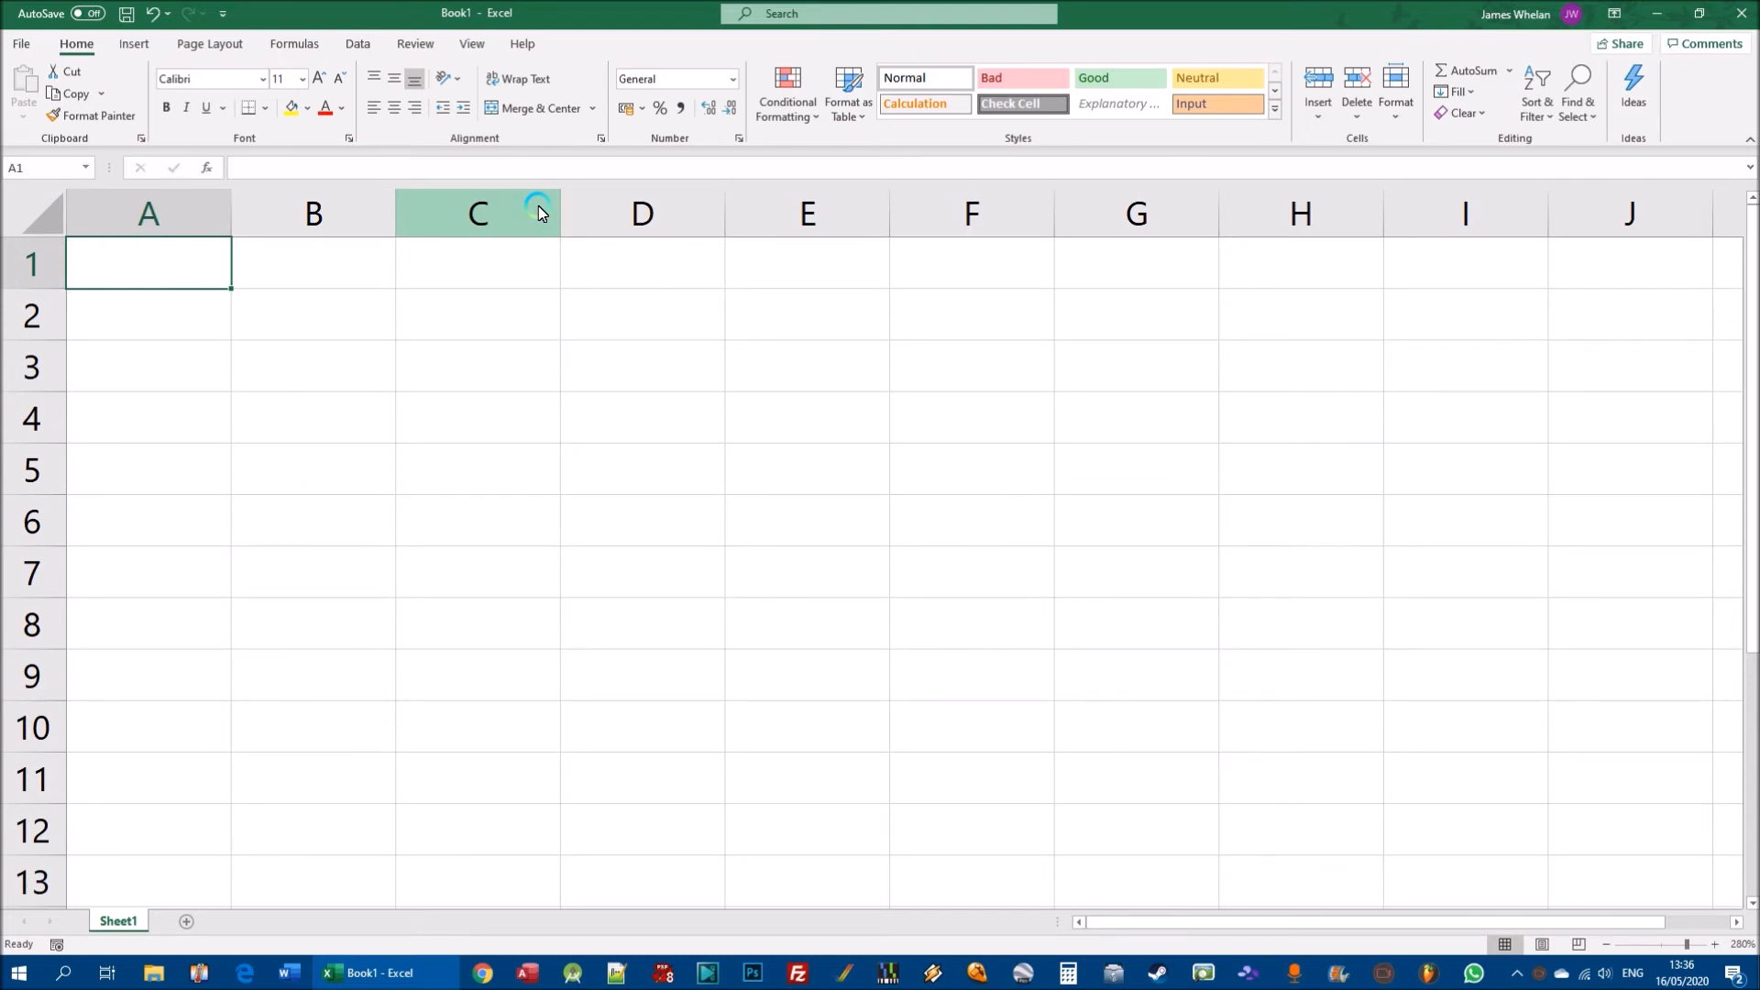
pyautogui.write('14')
pyautogui.write('-05-2020')
pyautogui.press('Return')
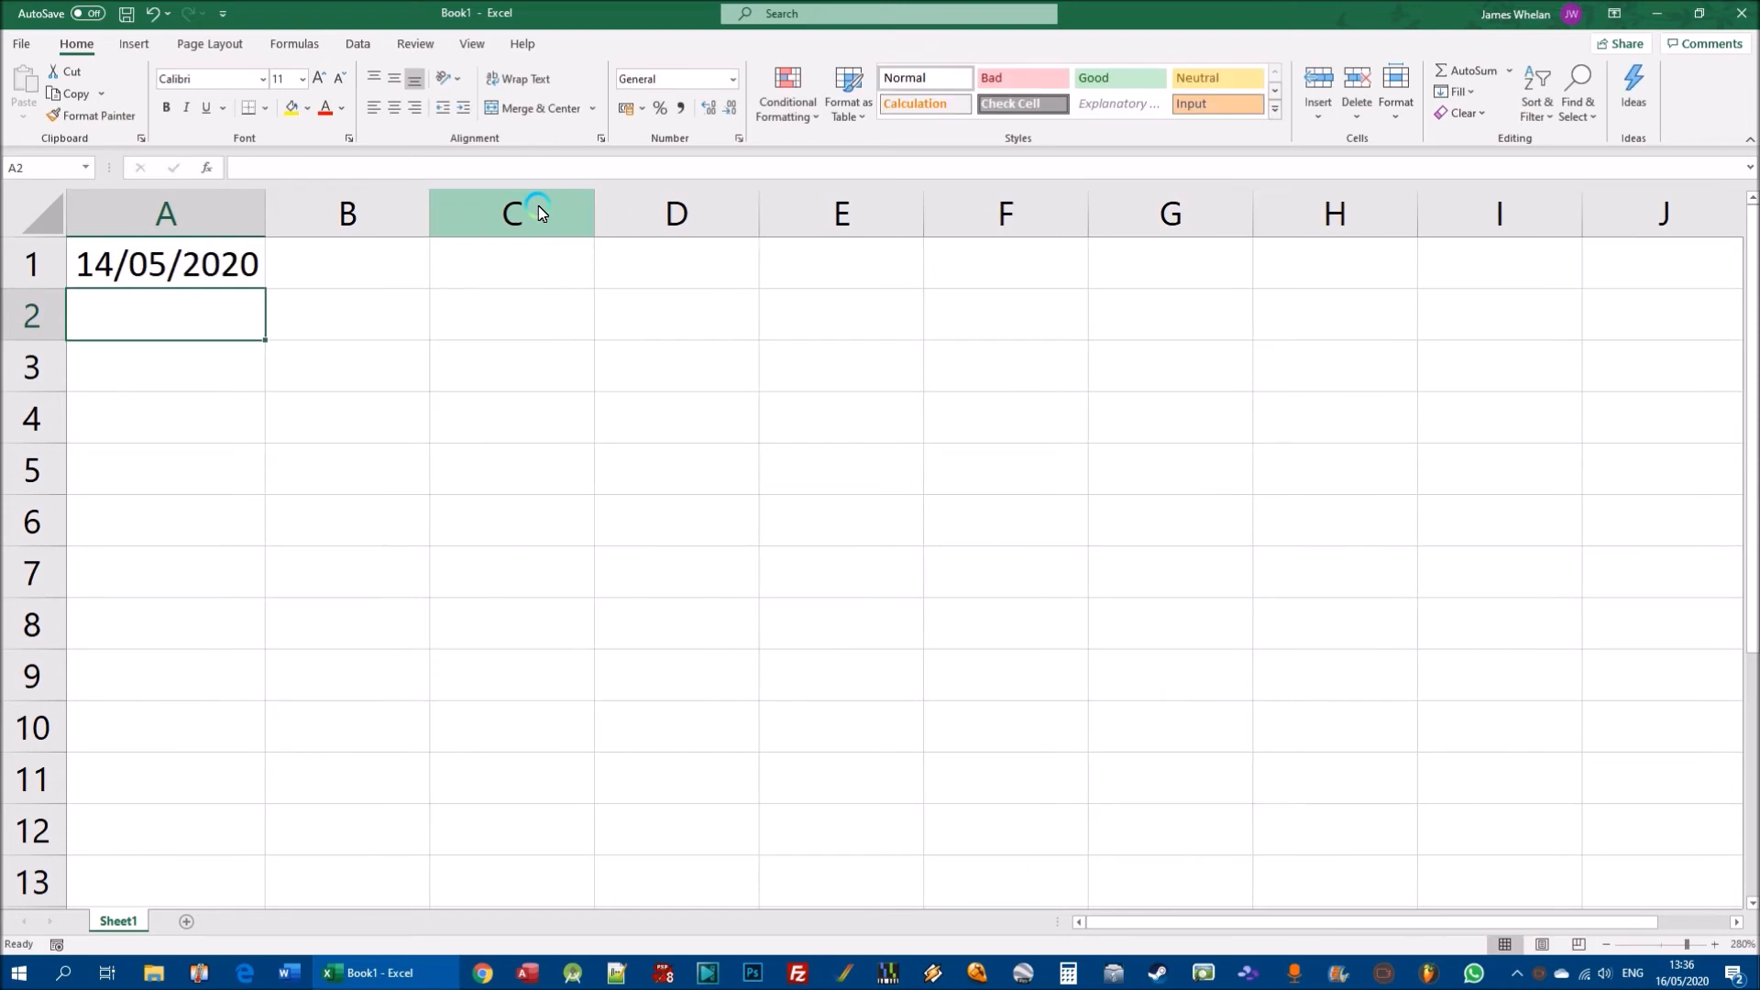
# Try auto-filling the date in A1 down to A7 as consecutive days to 20/05/2020, and clear A2:A7.
pyautogui.click(160, 266)
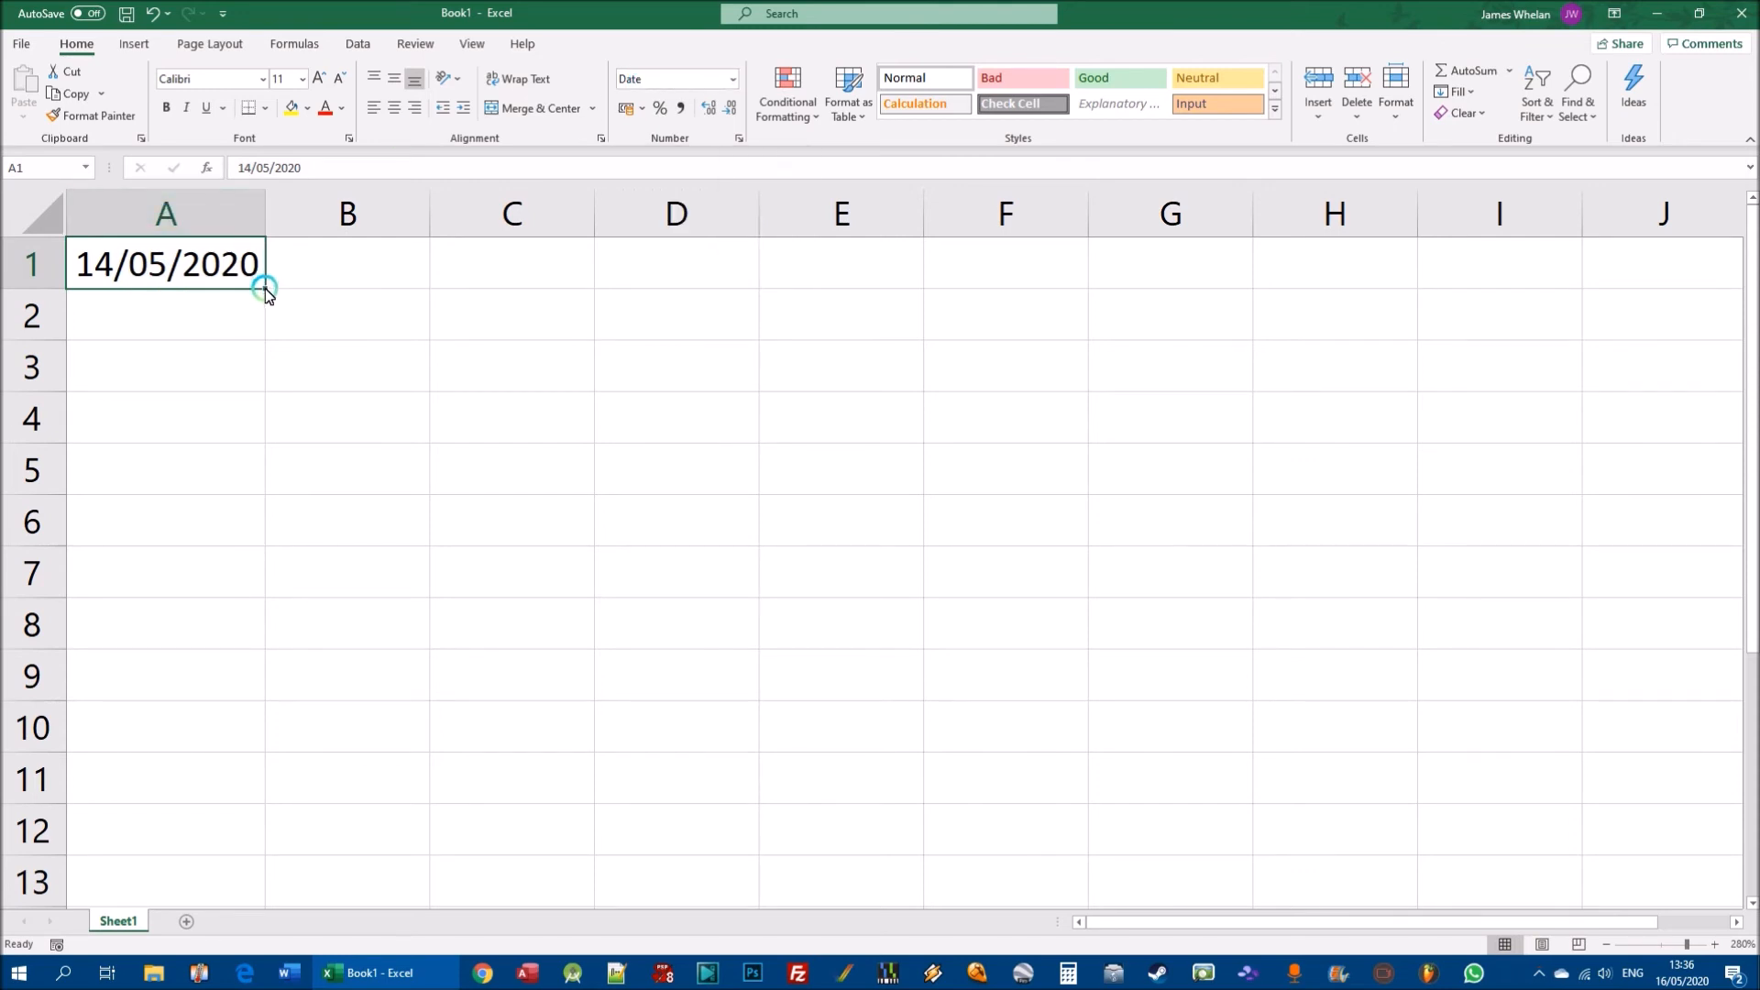
pyautogui.moveTo(264, 288); pyautogui.dragTo(195, 606)
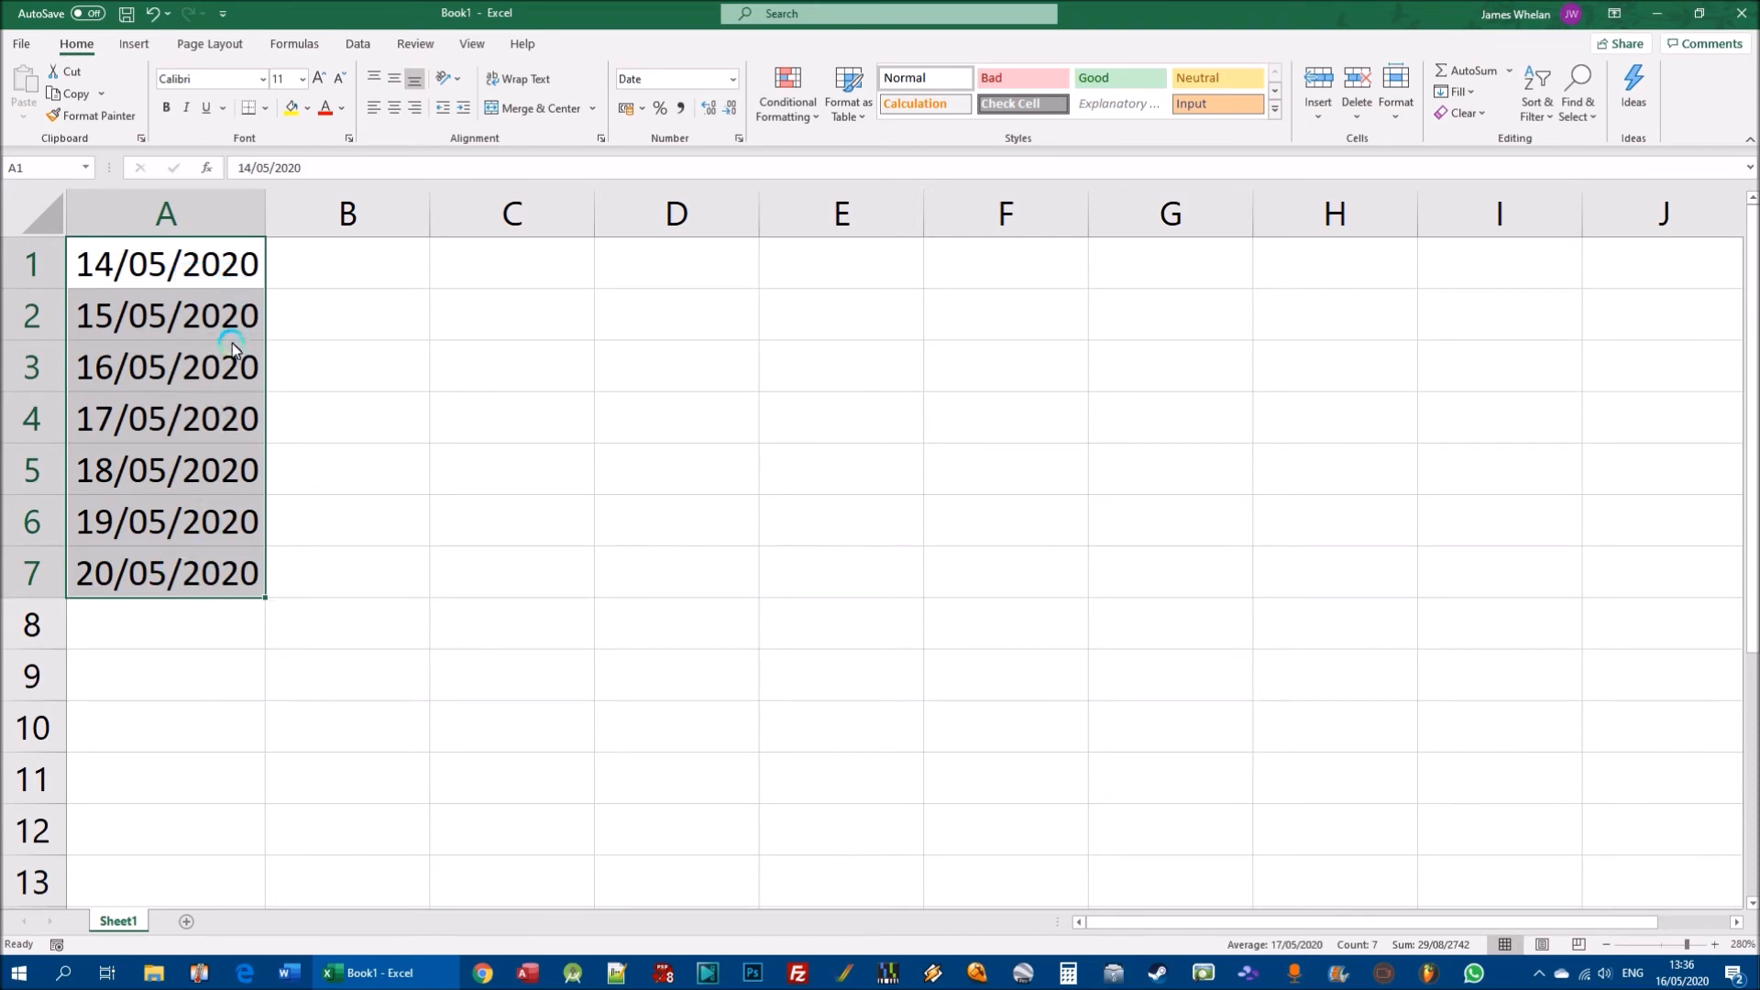
pyautogui.click(435, 534)
pyautogui.moveTo(167, 315); pyautogui.dragTo(156, 568)
pyautogui.press('Delete')
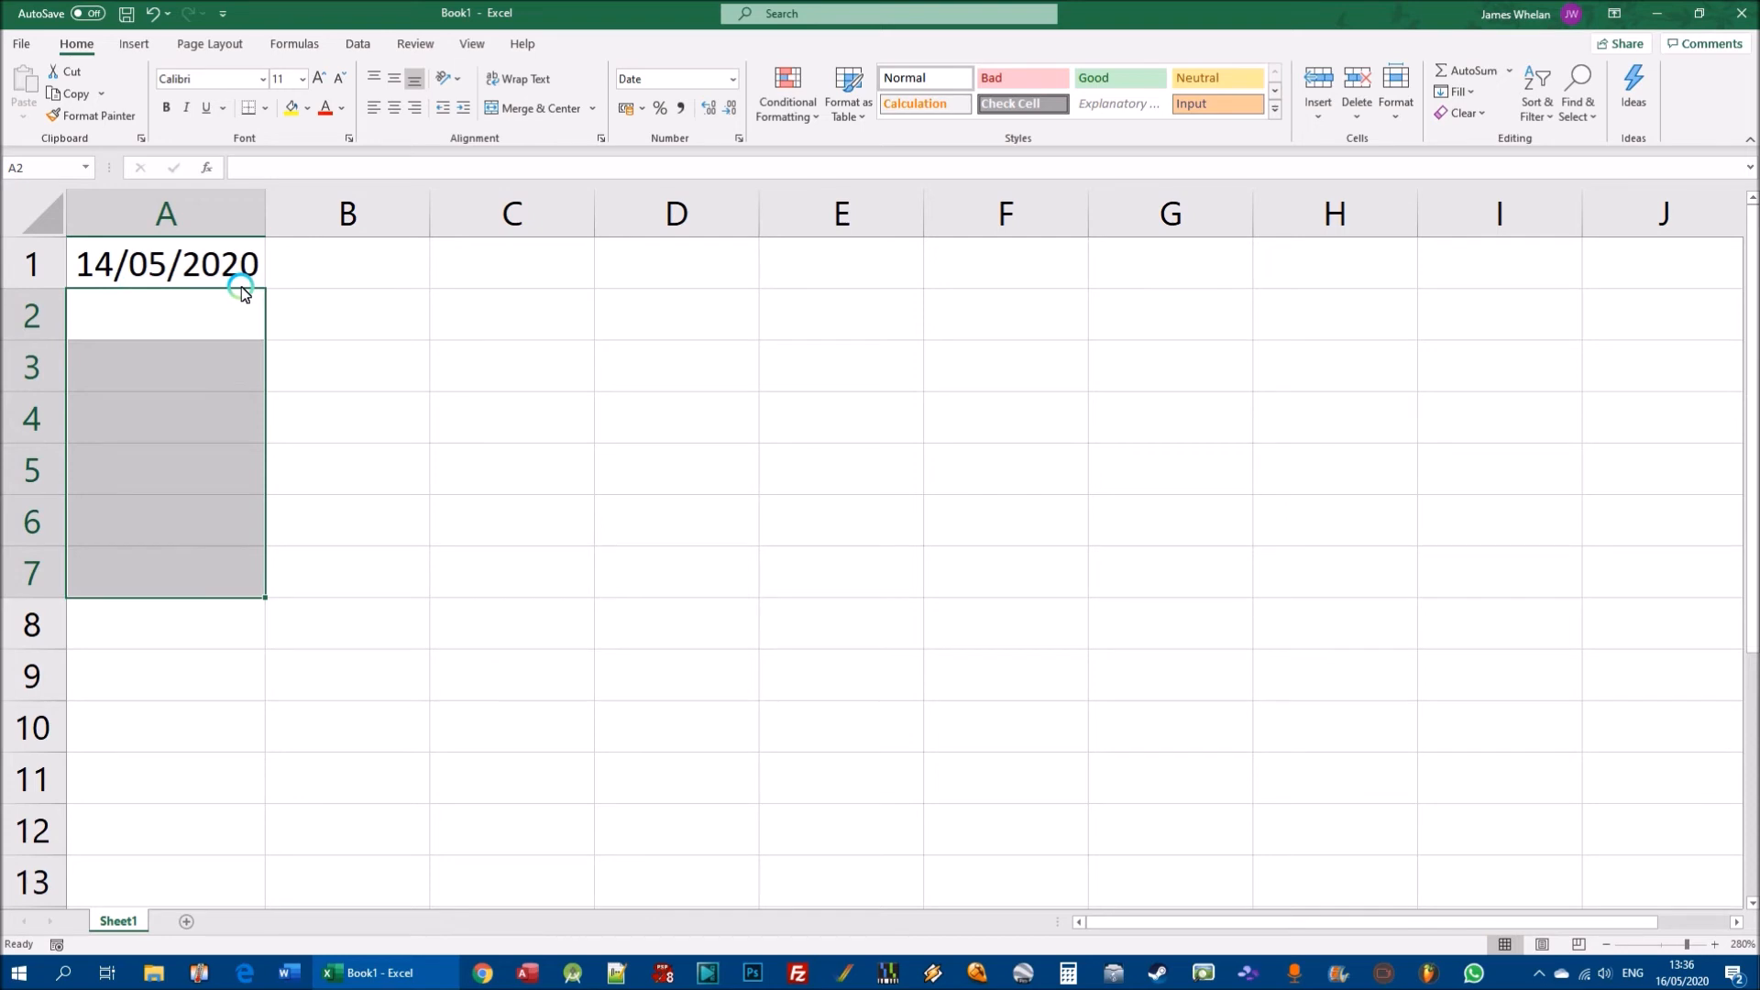
# Enter 21/05/2020 in A2 as the second date of a weekly sequence and select A1:A2.
pyautogui.click(144, 280)
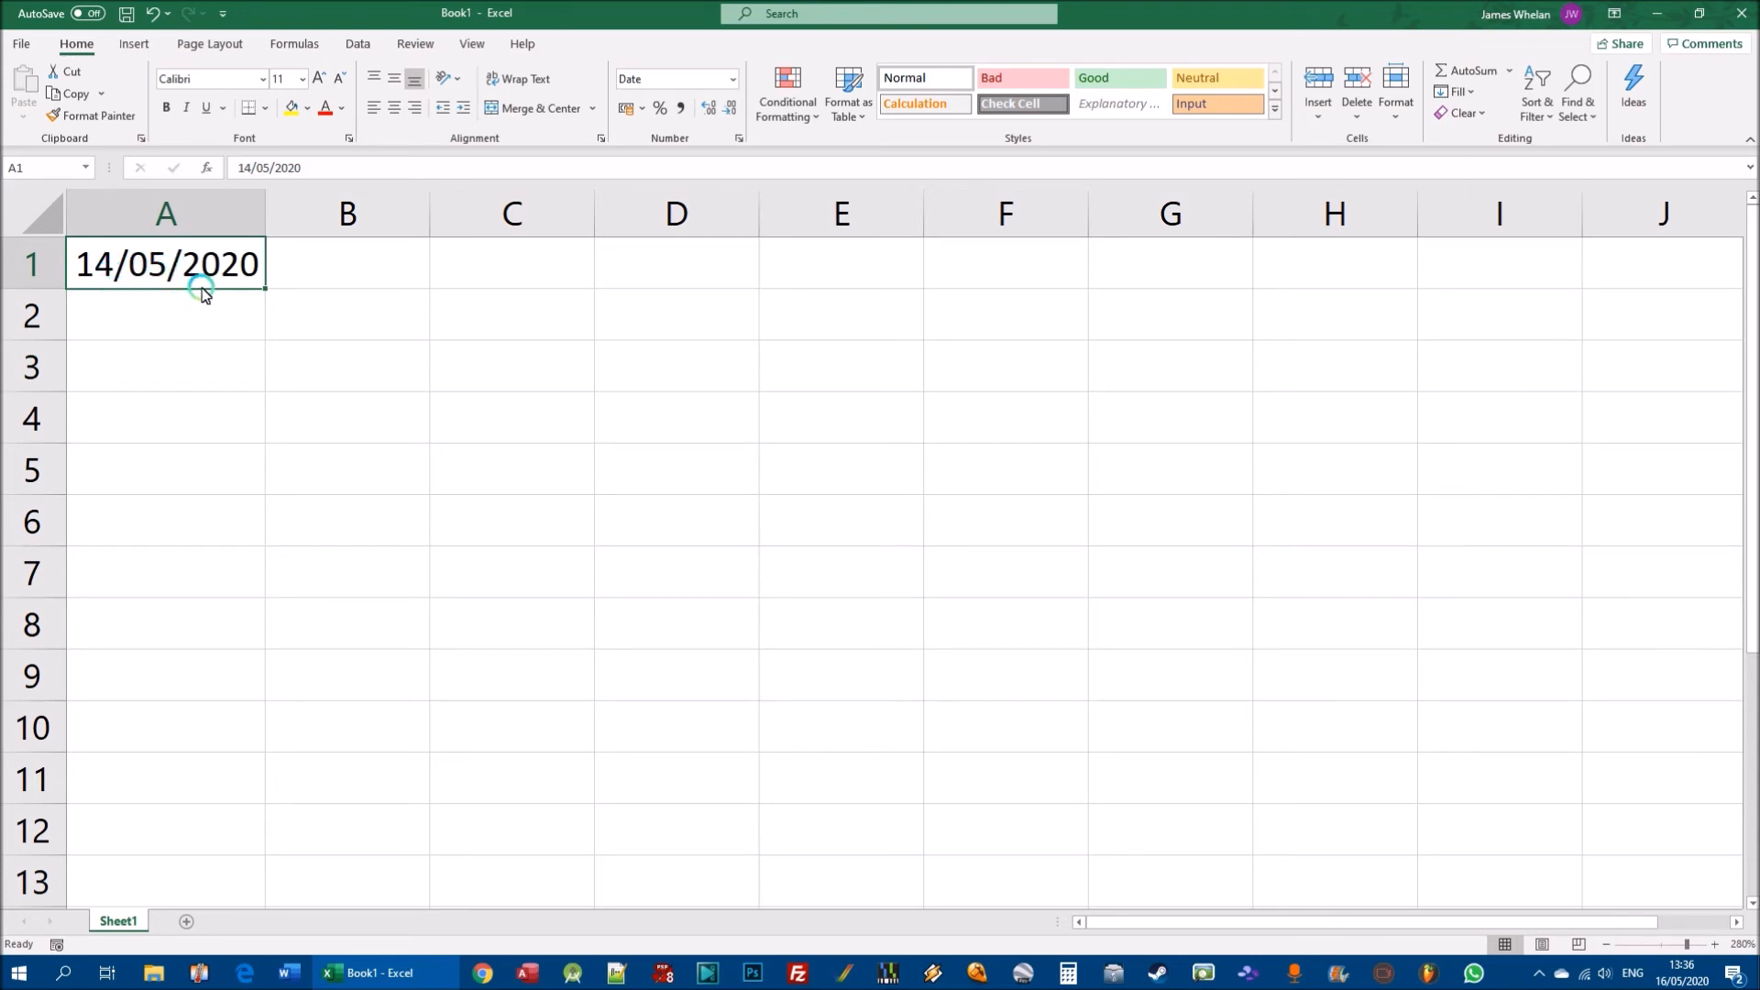
pyautogui.click(151, 321)
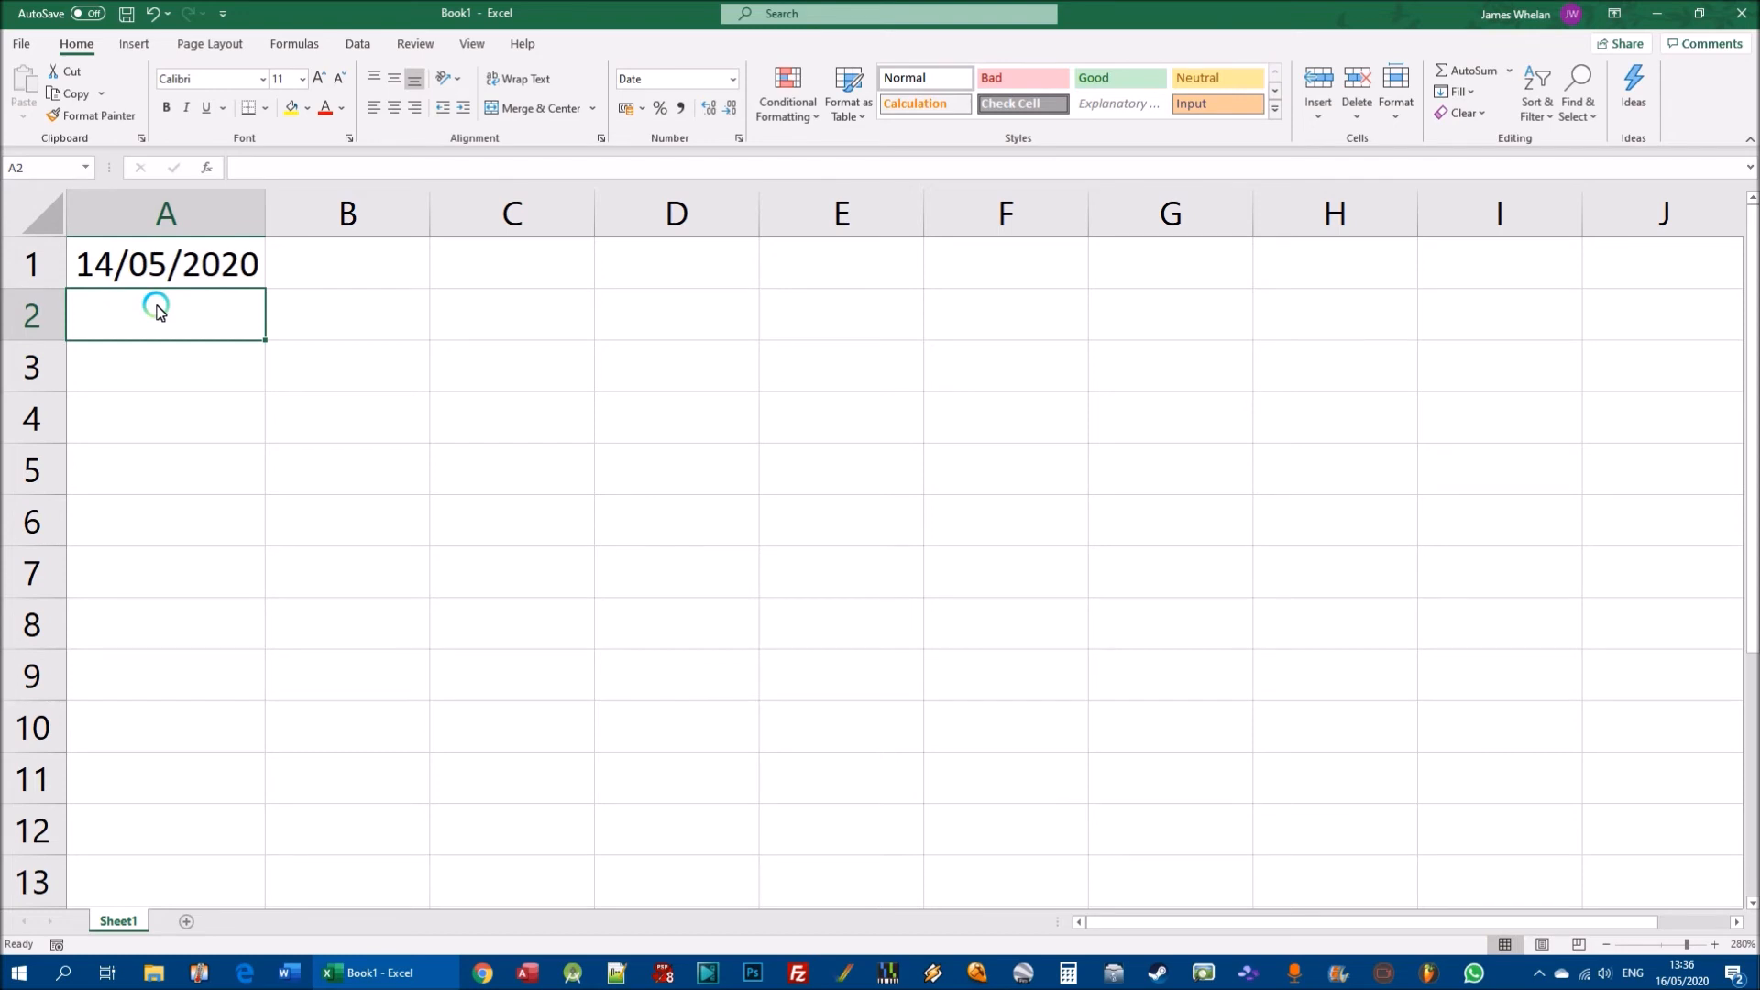
pyautogui.write('21-05-2020')
pyautogui.press('Return')
pyautogui.moveTo(143, 260); pyautogui.dragTo(147, 309)
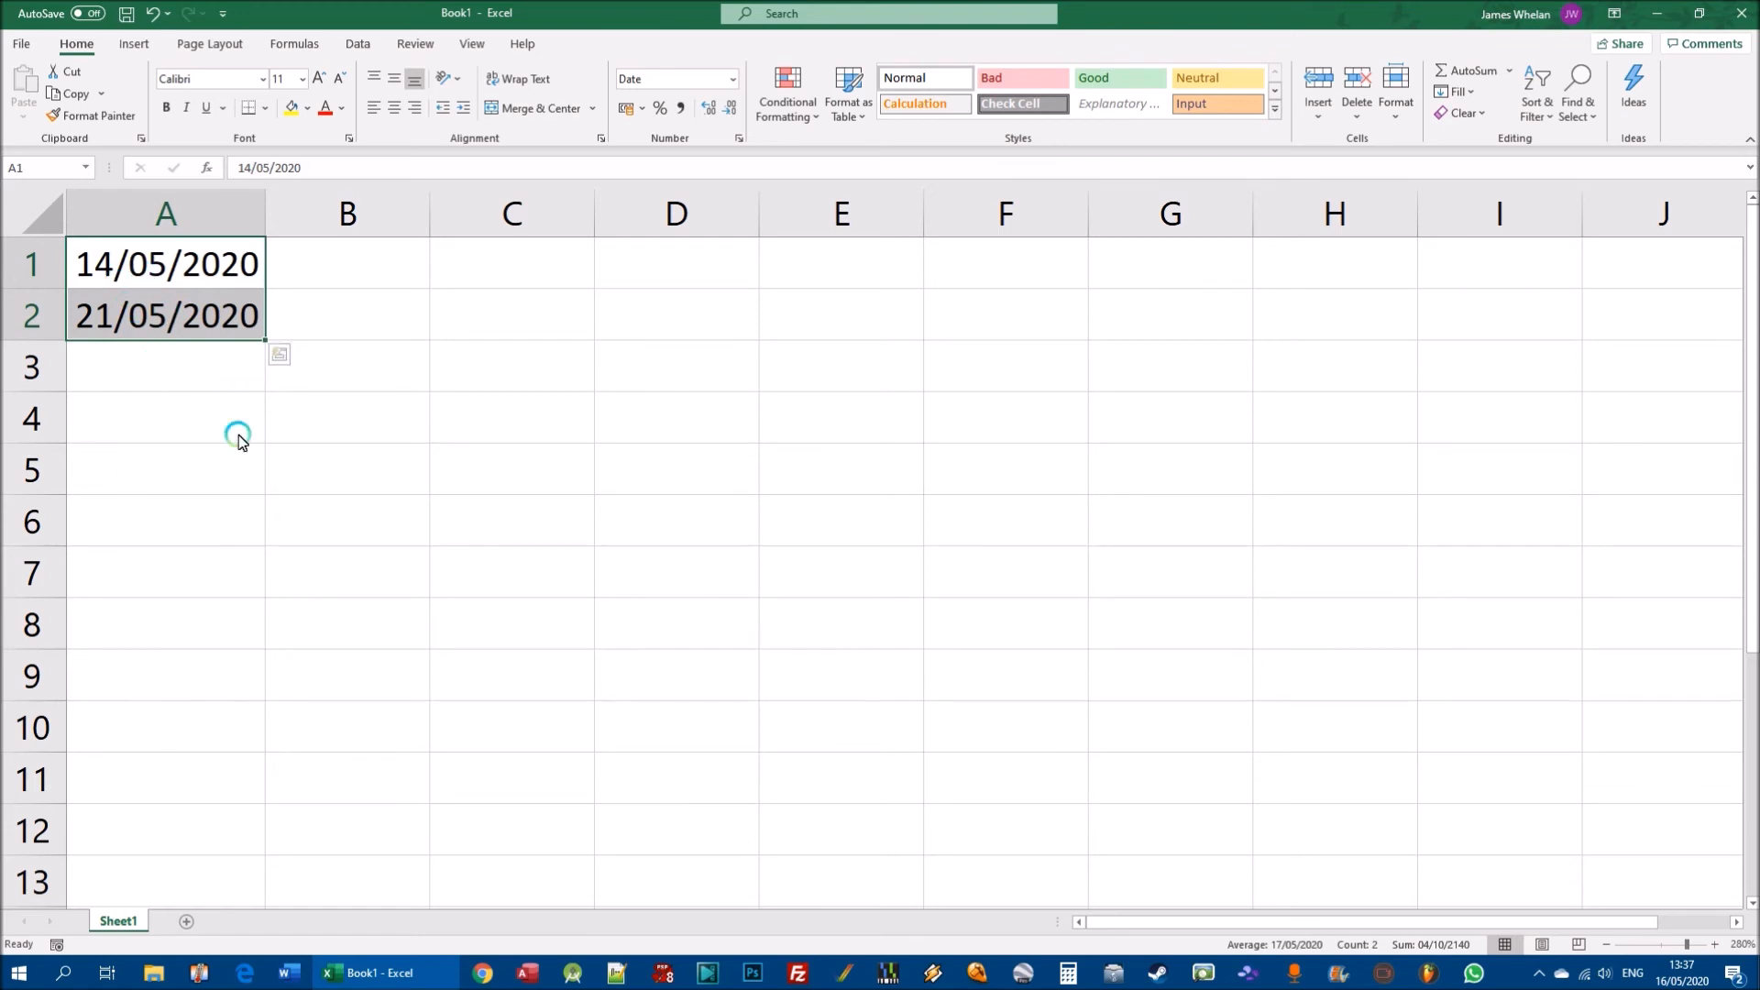
# Auto-fill A1:A2 down to A11 as weekly dates ending 23/07/2020 and go through the filled dates one by one.
pyautogui.moveTo(264, 341); pyautogui.dragTo(244, 808)
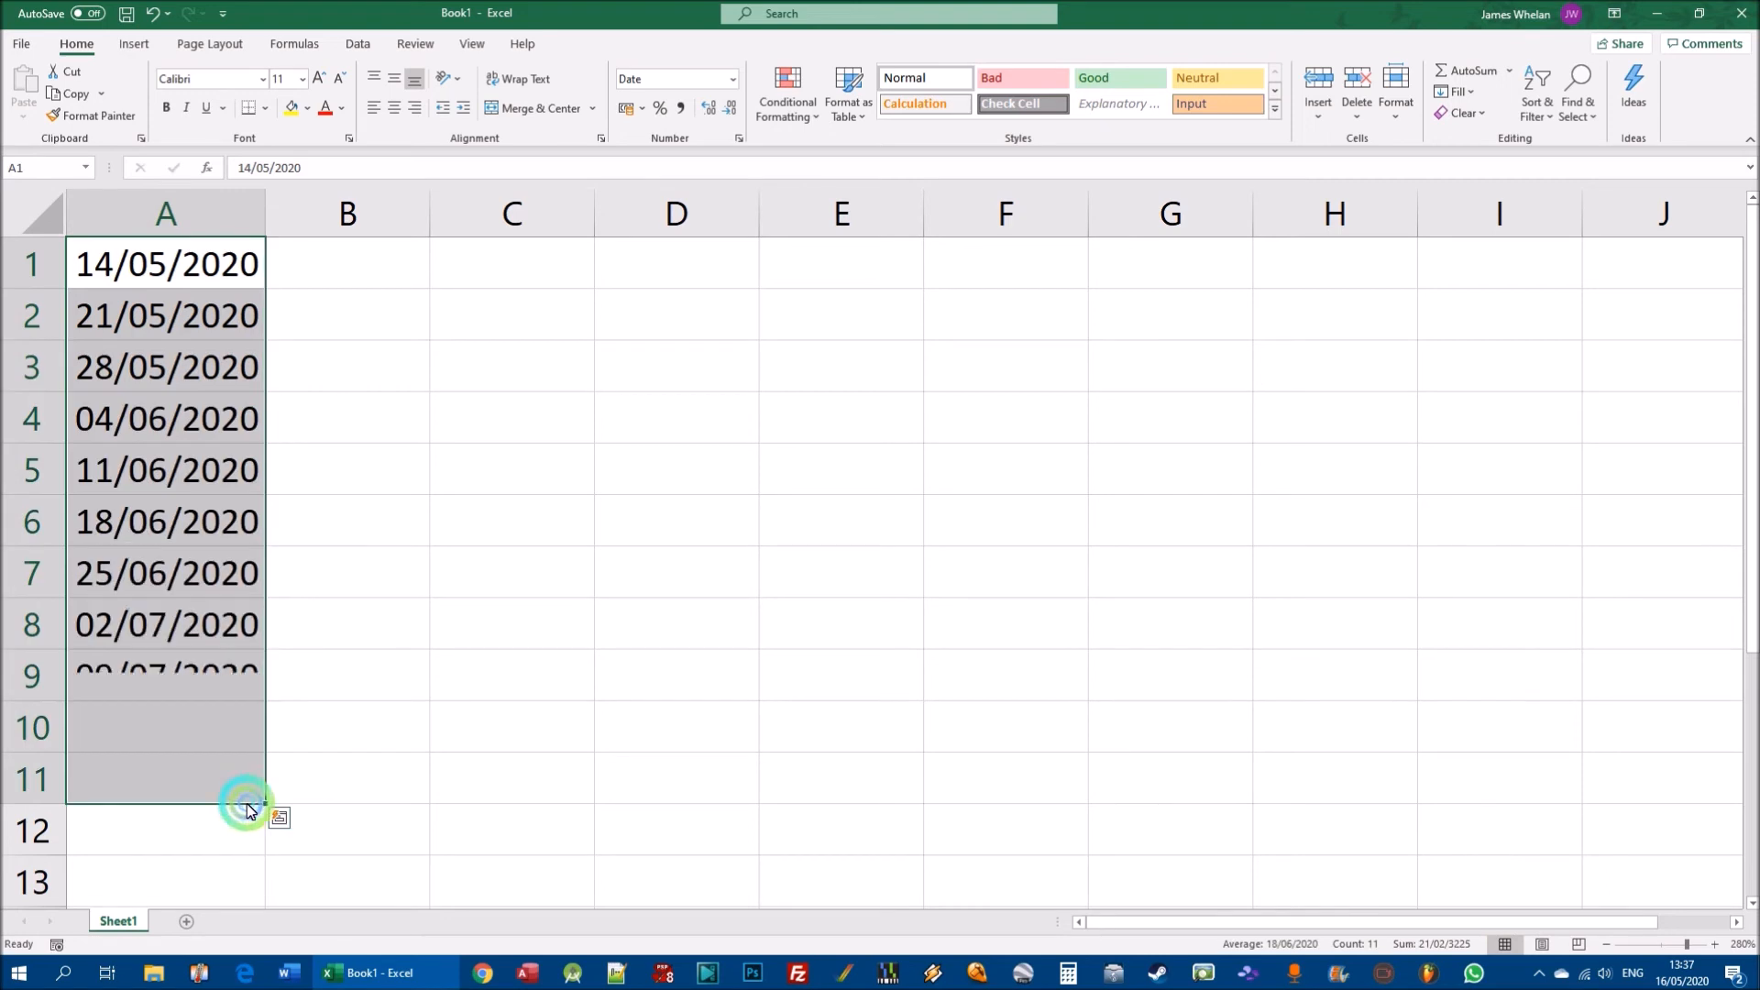
pyautogui.click(108, 273)
pyautogui.click(110, 312)
pyautogui.click(108, 356)
pyautogui.click(124, 431)
pyautogui.click(130, 475)
pyautogui.click(137, 519)
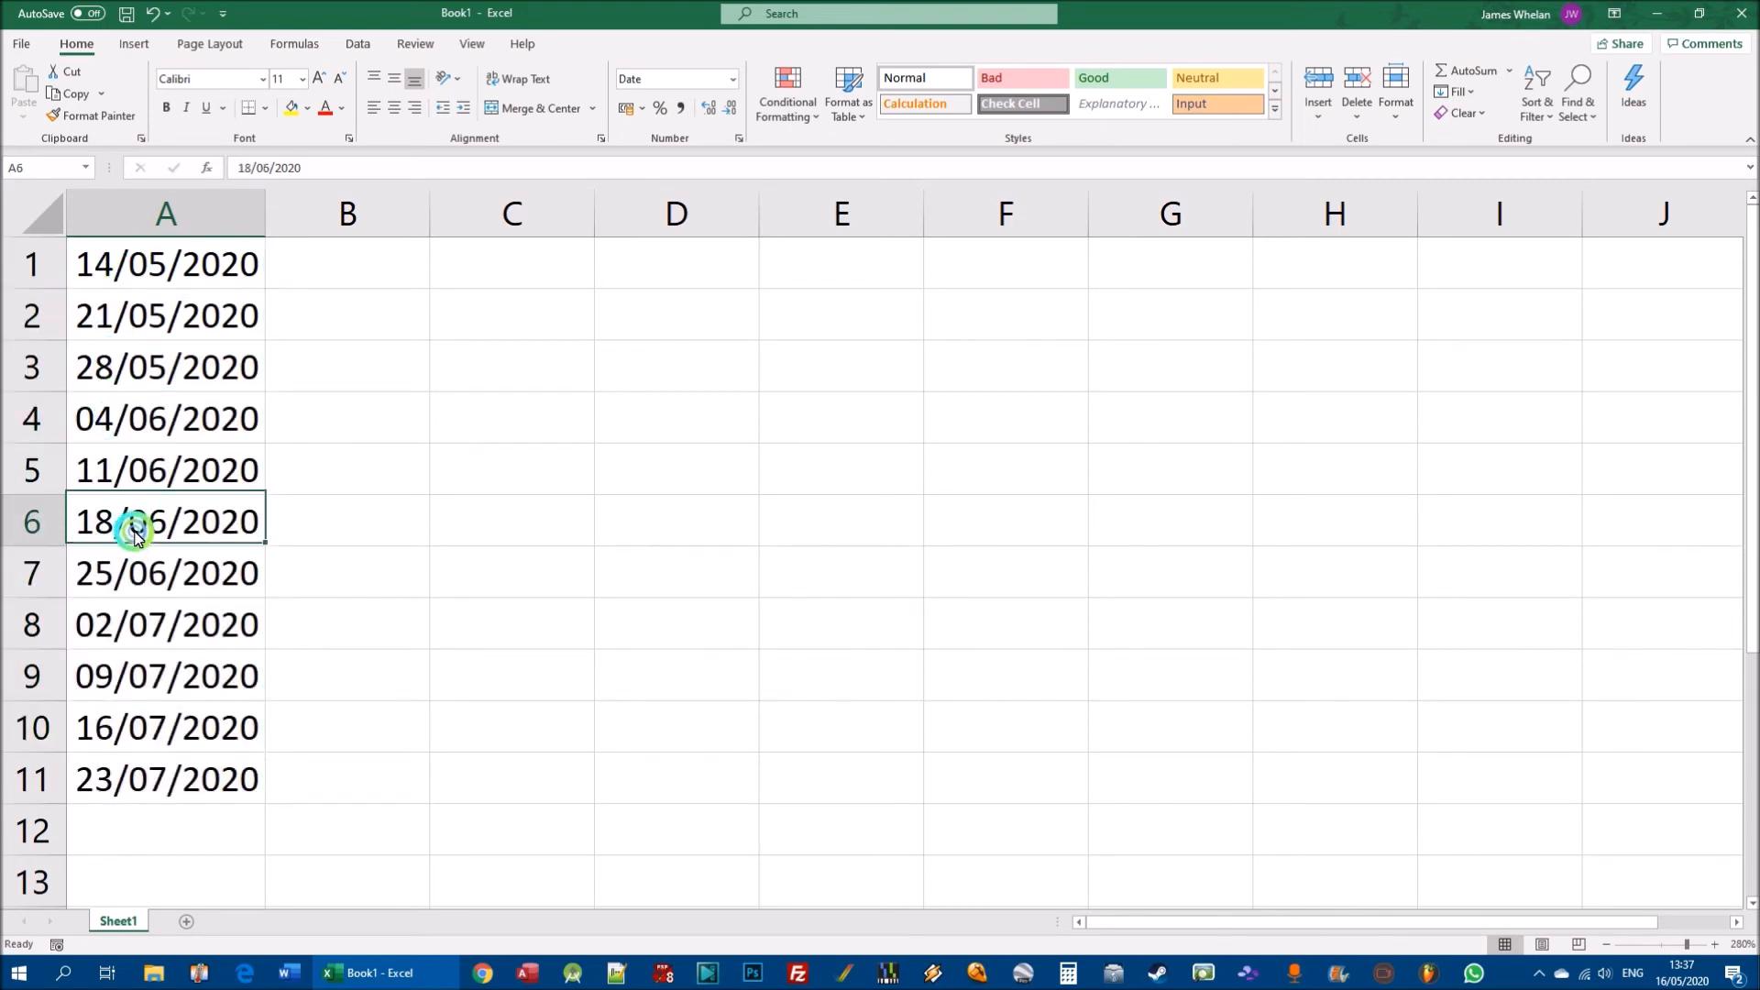
pyautogui.click(145, 574)
pyautogui.click(145, 626)
pyautogui.click(147, 687)
pyautogui.click(153, 732)
pyautogui.click(157, 778)
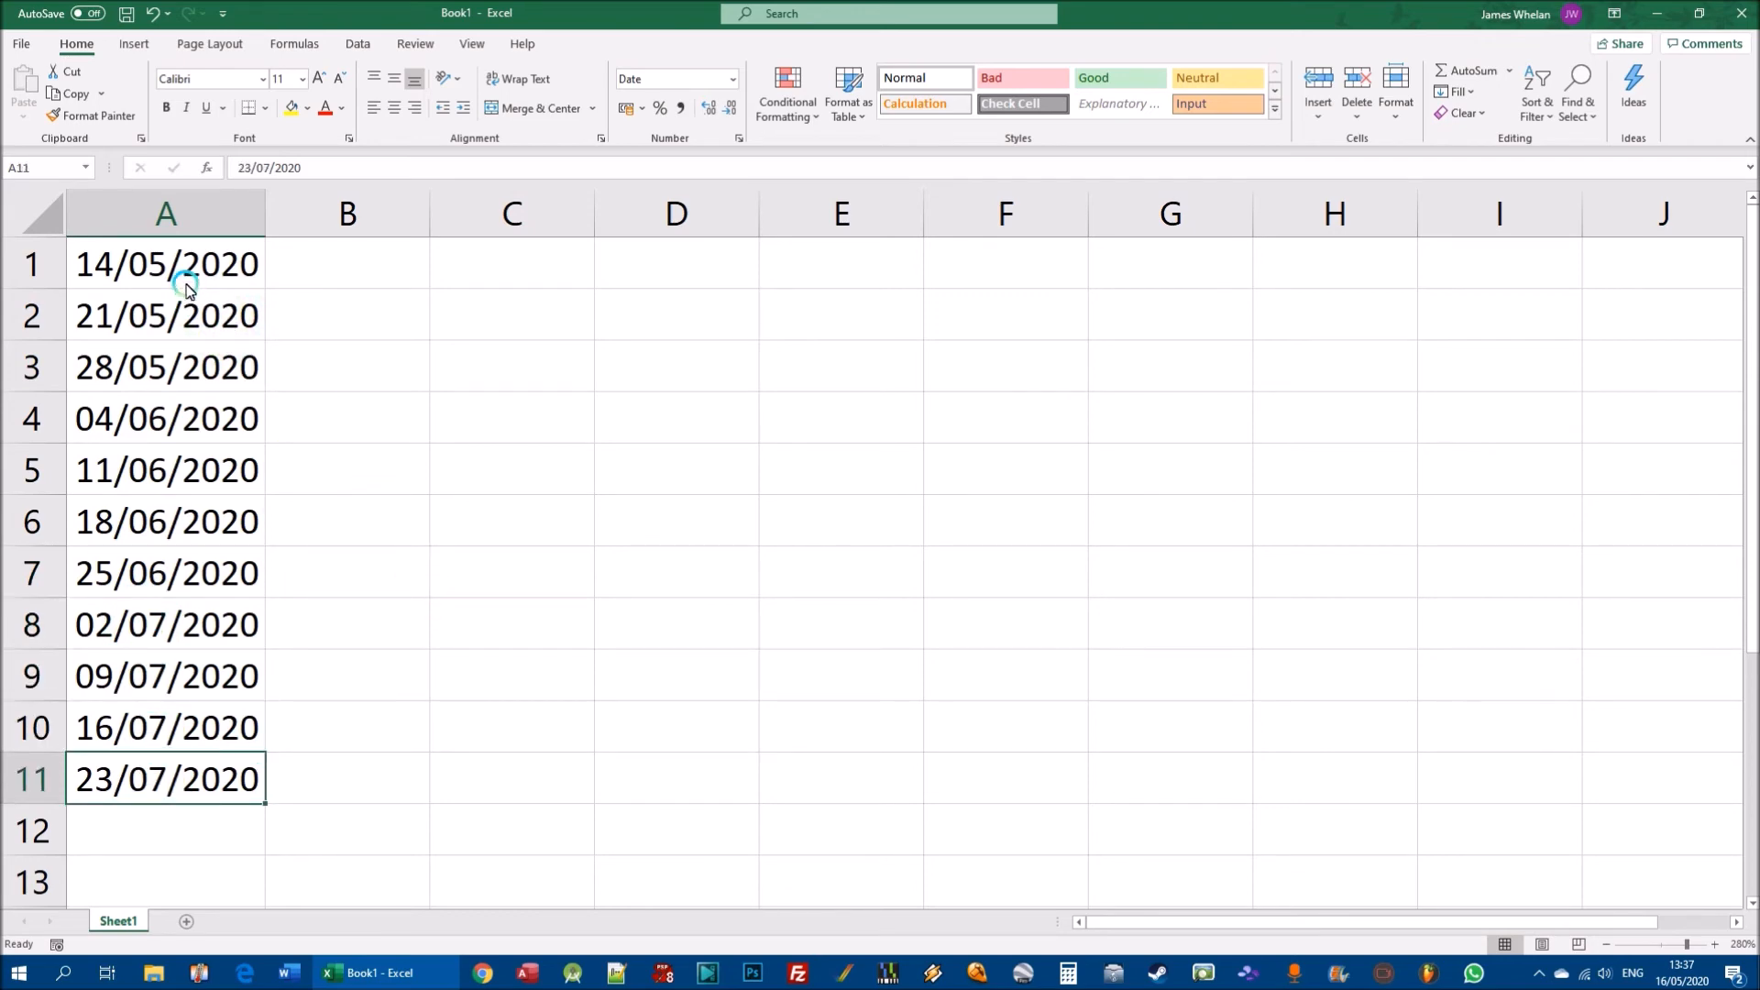
# Clear the dates in A2:A11, keeping only the first date in A1.
pyautogui.moveTo(125, 259); pyautogui.dragTo(149, 779)
pyautogui.click(273, 383)
pyautogui.moveTo(143, 316); pyautogui.dragTo(146, 774)
pyautogui.press('Delete')
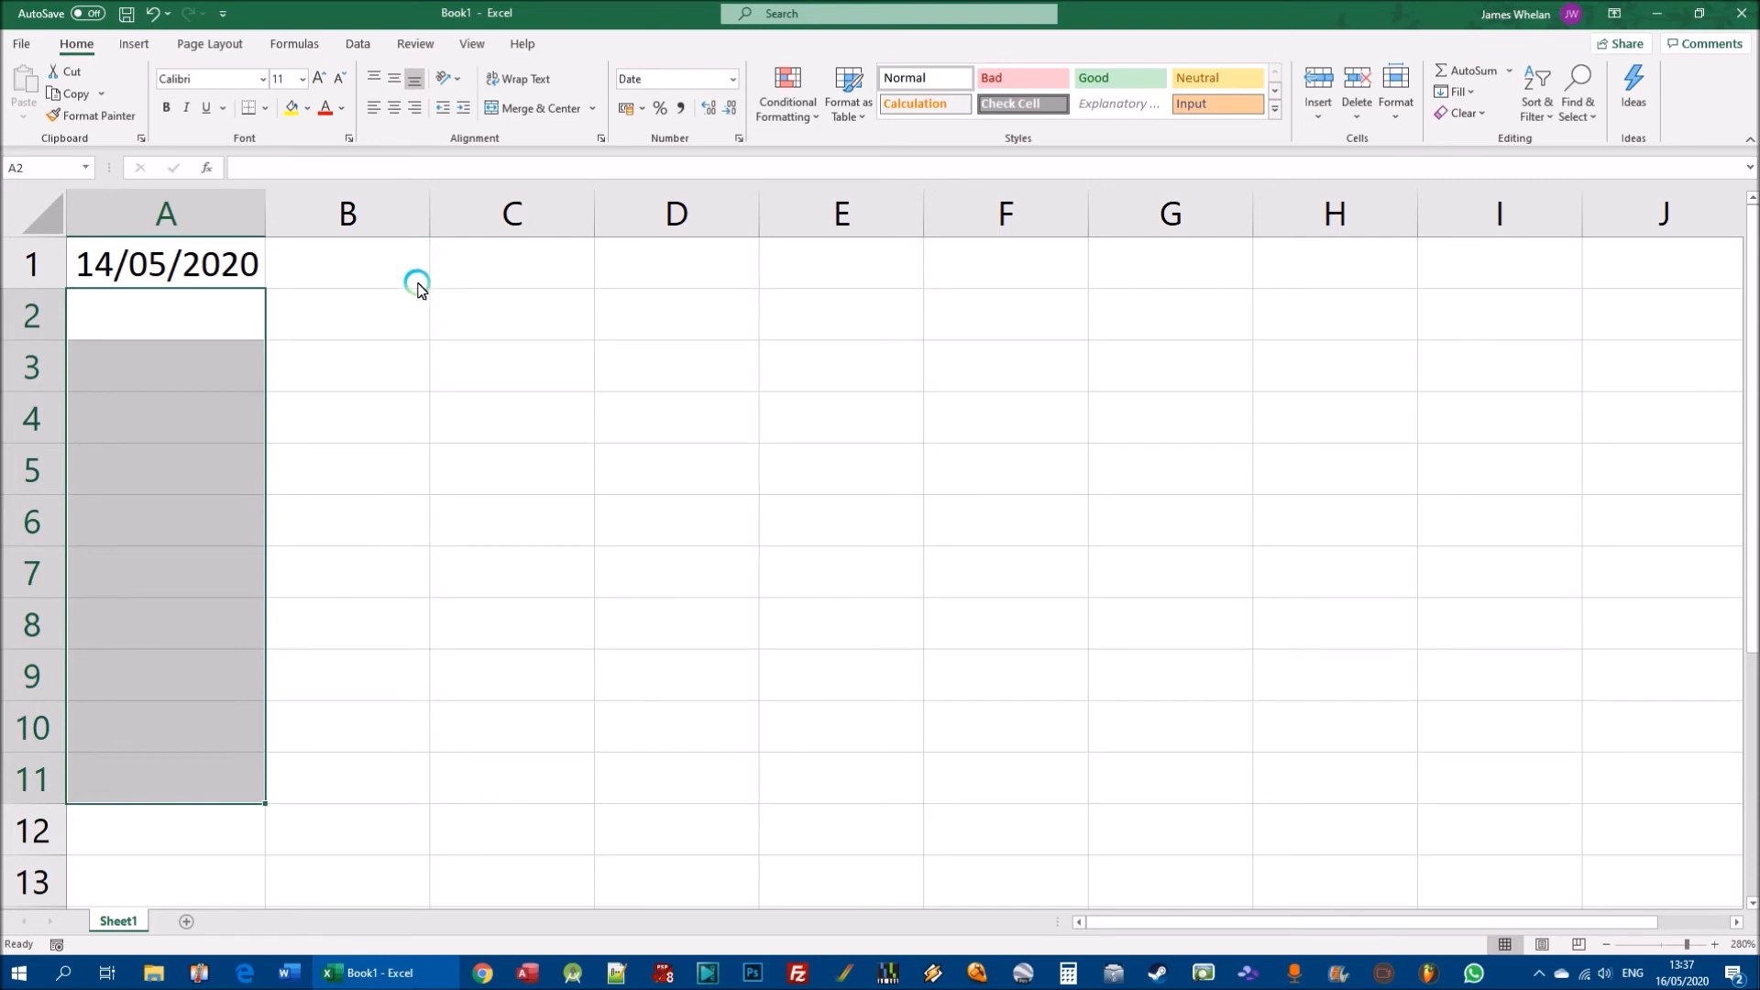
pyautogui.click(339, 313)
pyautogui.click(143, 264)
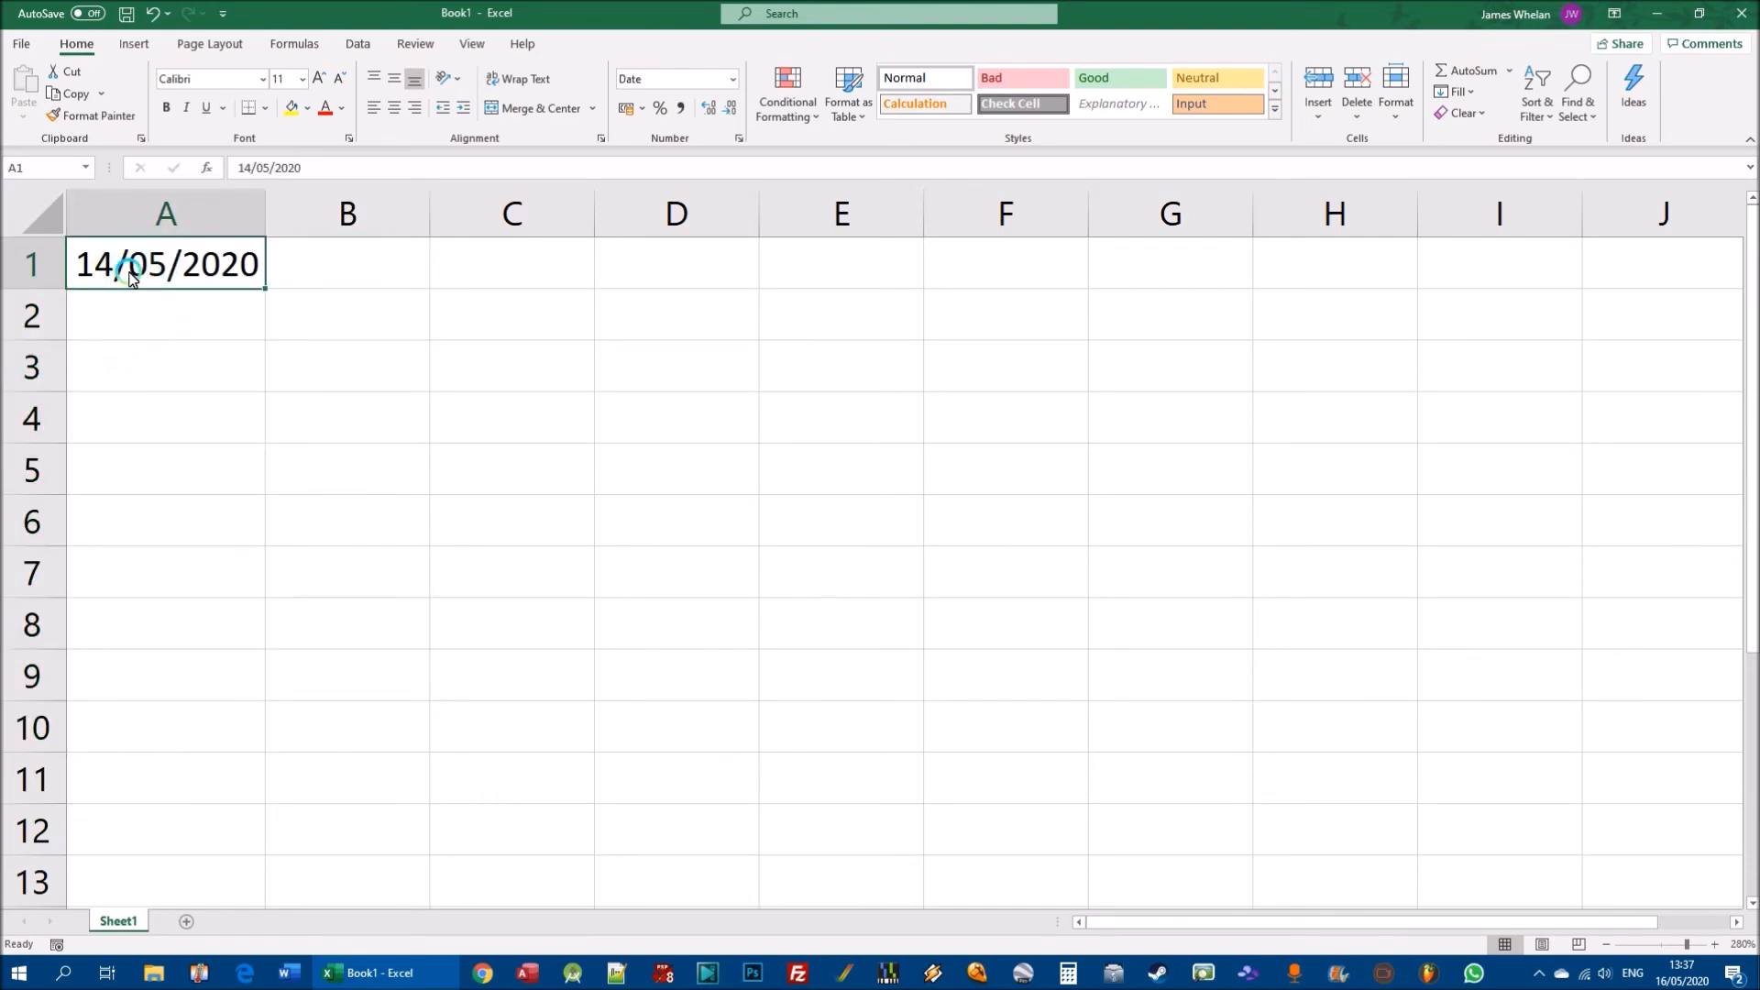
# Enter 17/05/2020 in A2 as the second date of a three-day sequence and select A1:A2.
pyautogui.doubleClick(117, 313)
pyautogui.write('17-05-2020')
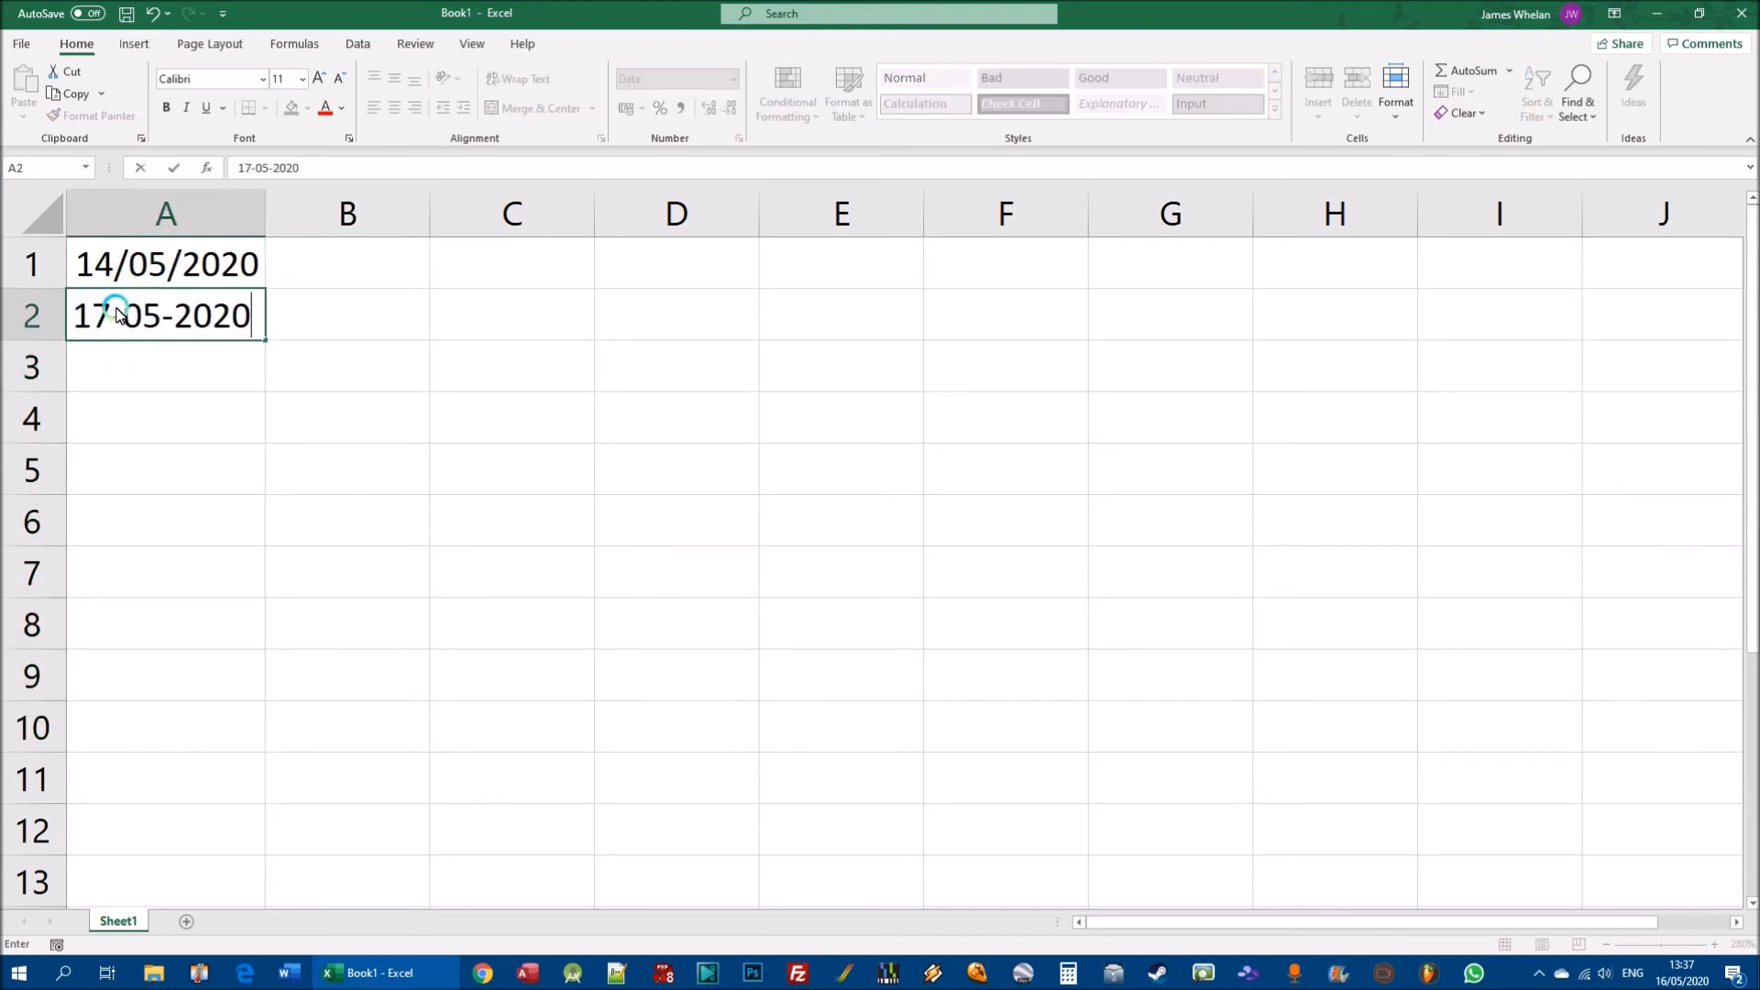
pyautogui.press('Return')
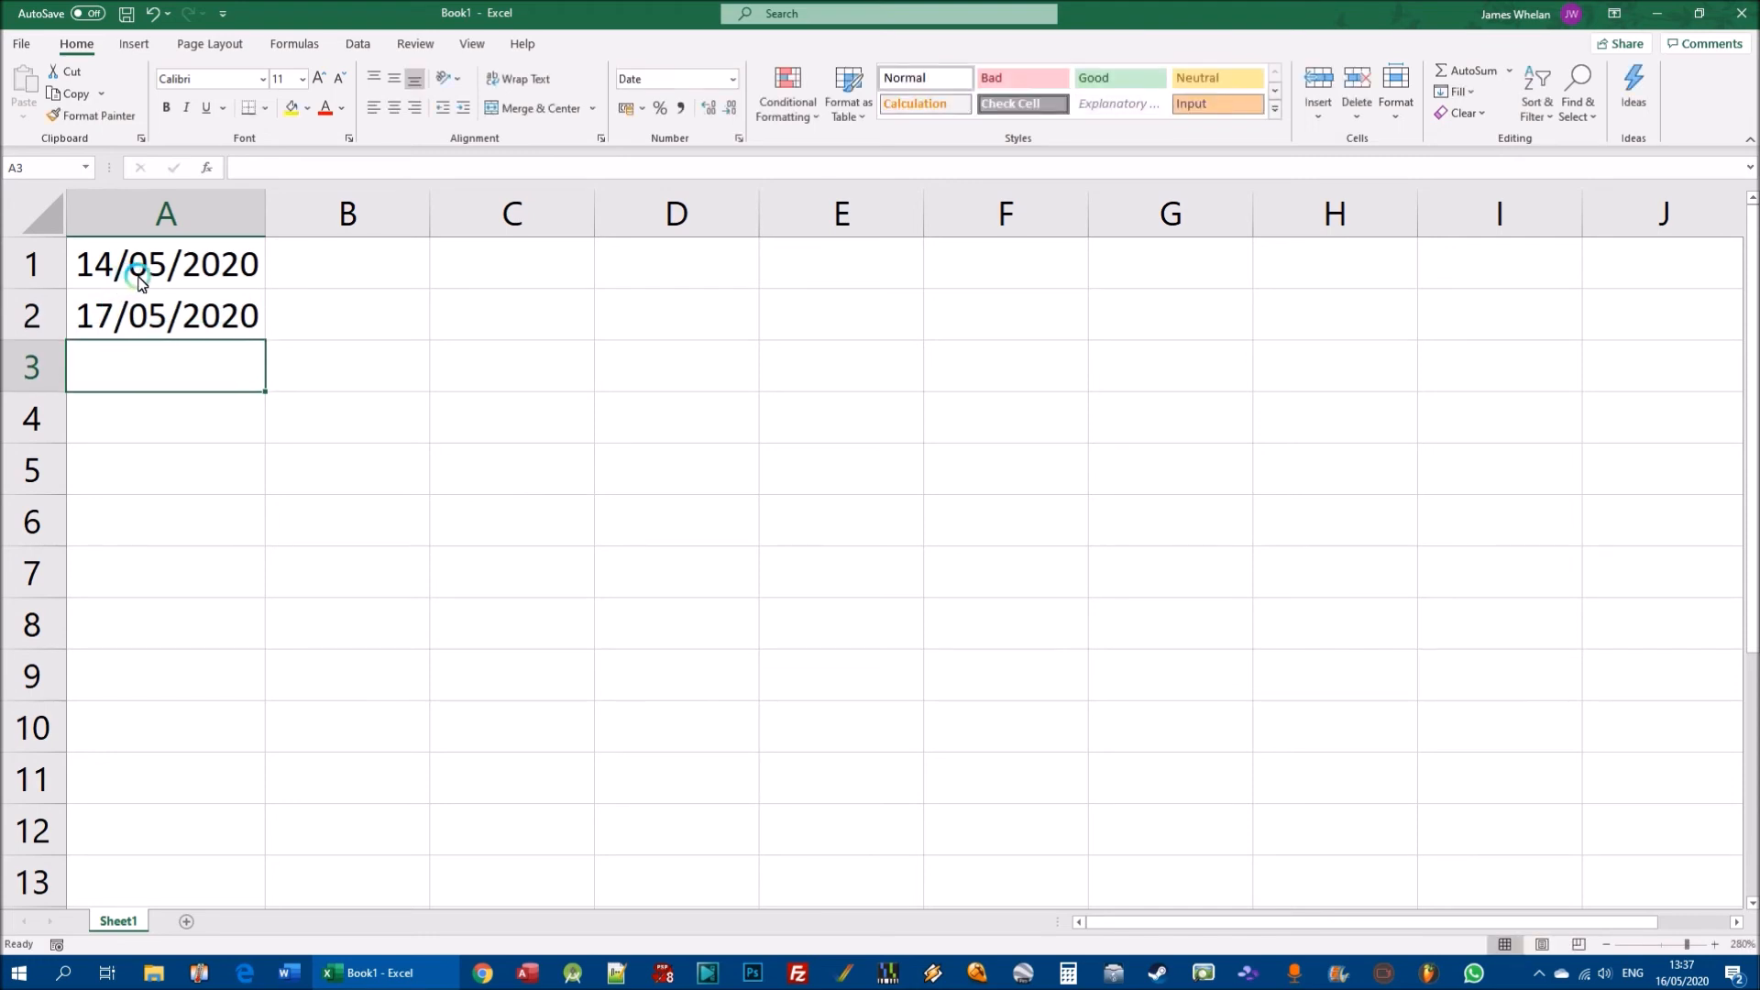
pyautogui.moveTo(129, 267); pyautogui.dragTo(111, 303)
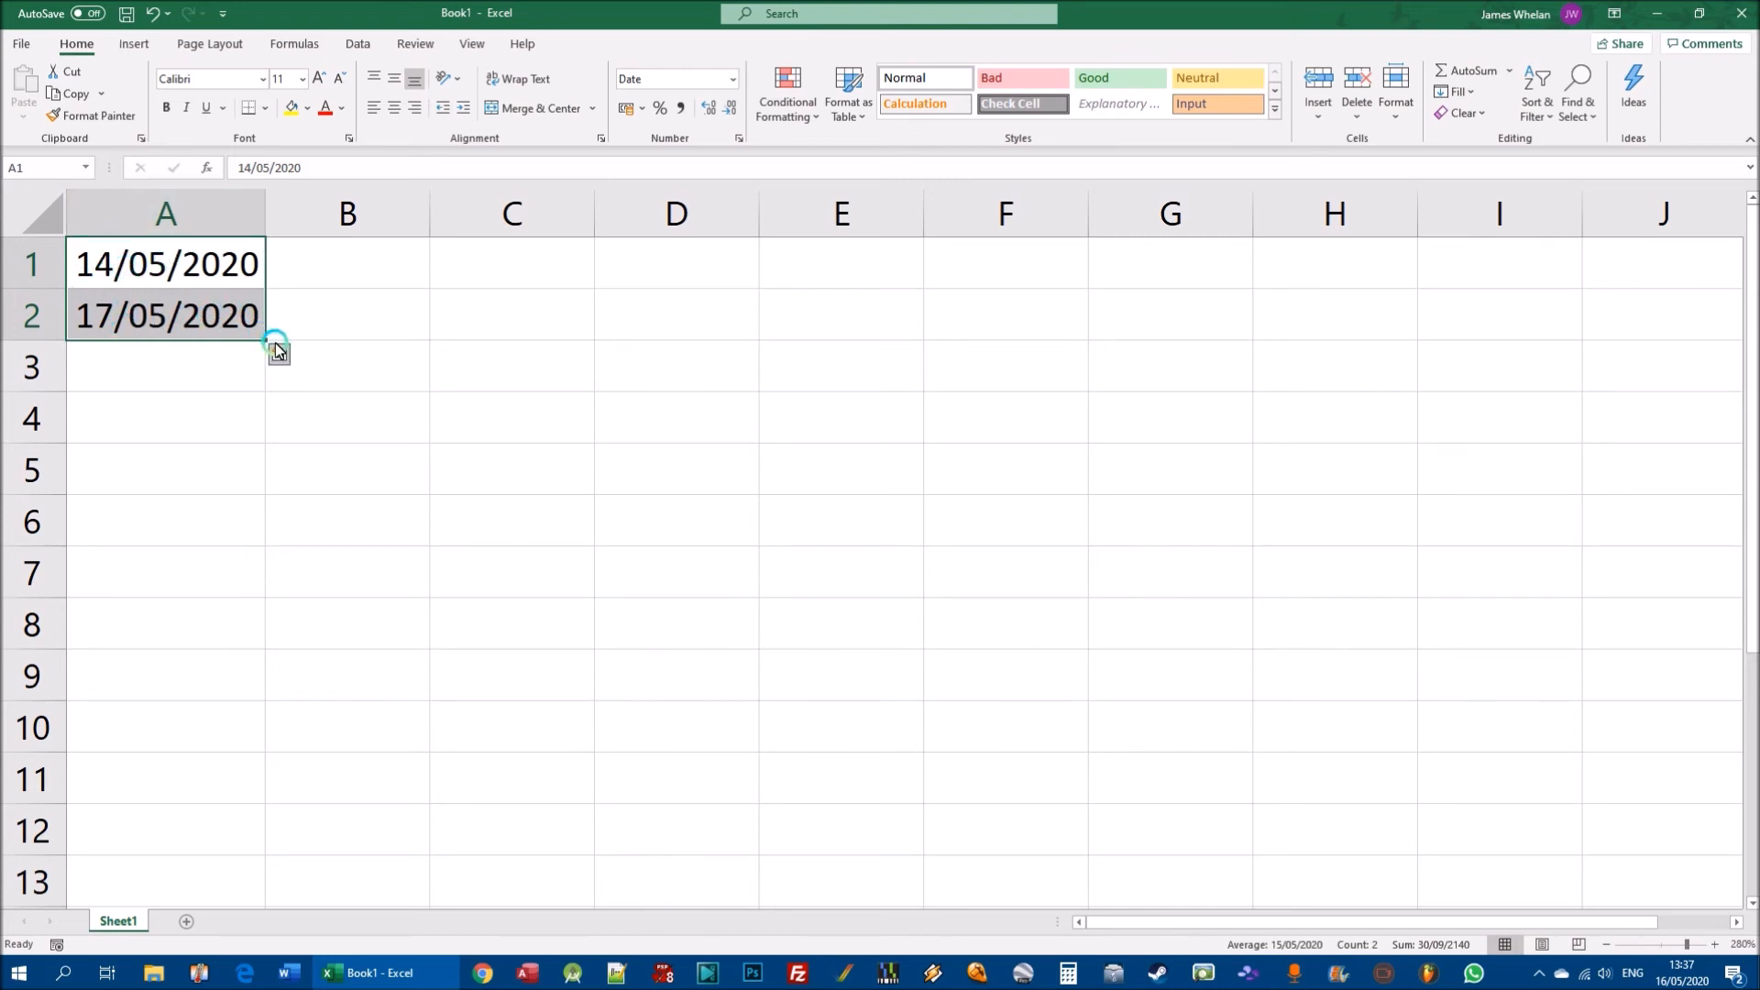
# Try auto-filling A1:A2 down to A8 as three-day dates and down to A7 as repeated dates, undoing each fill.
pyautogui.moveTo(263, 342); pyautogui.dragTo(263, 343)
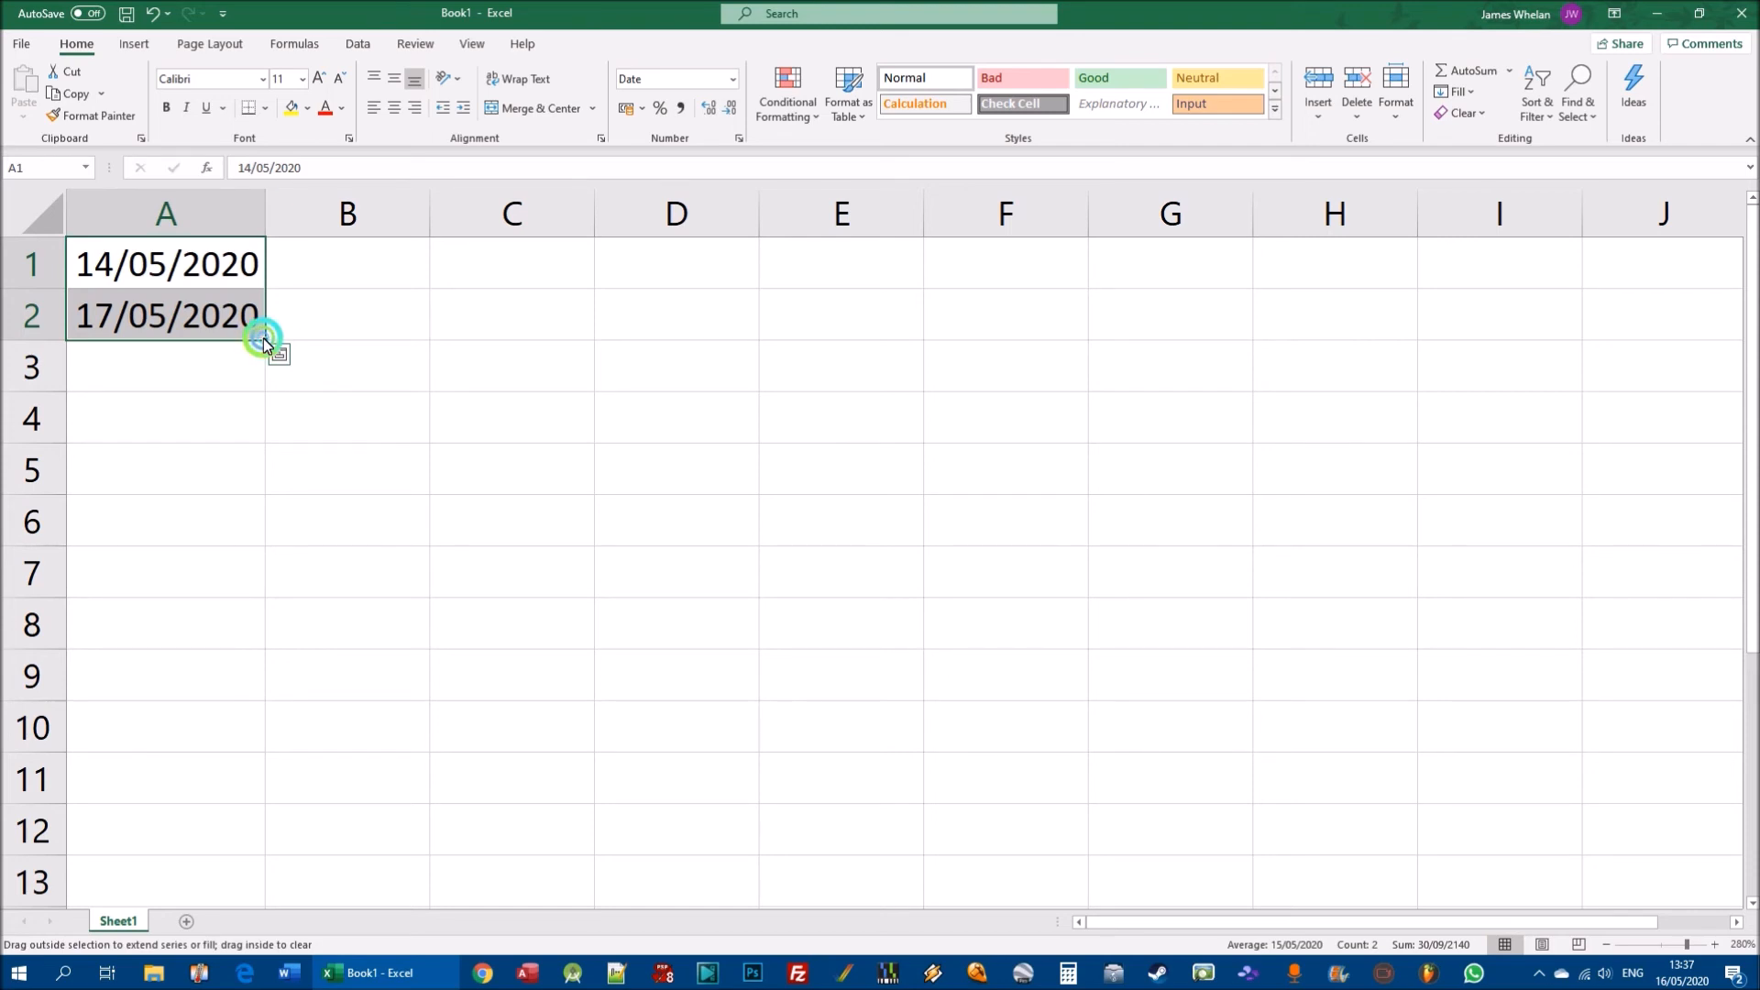
pyautogui.moveTo(263, 342); pyautogui.dragTo(251, 649)
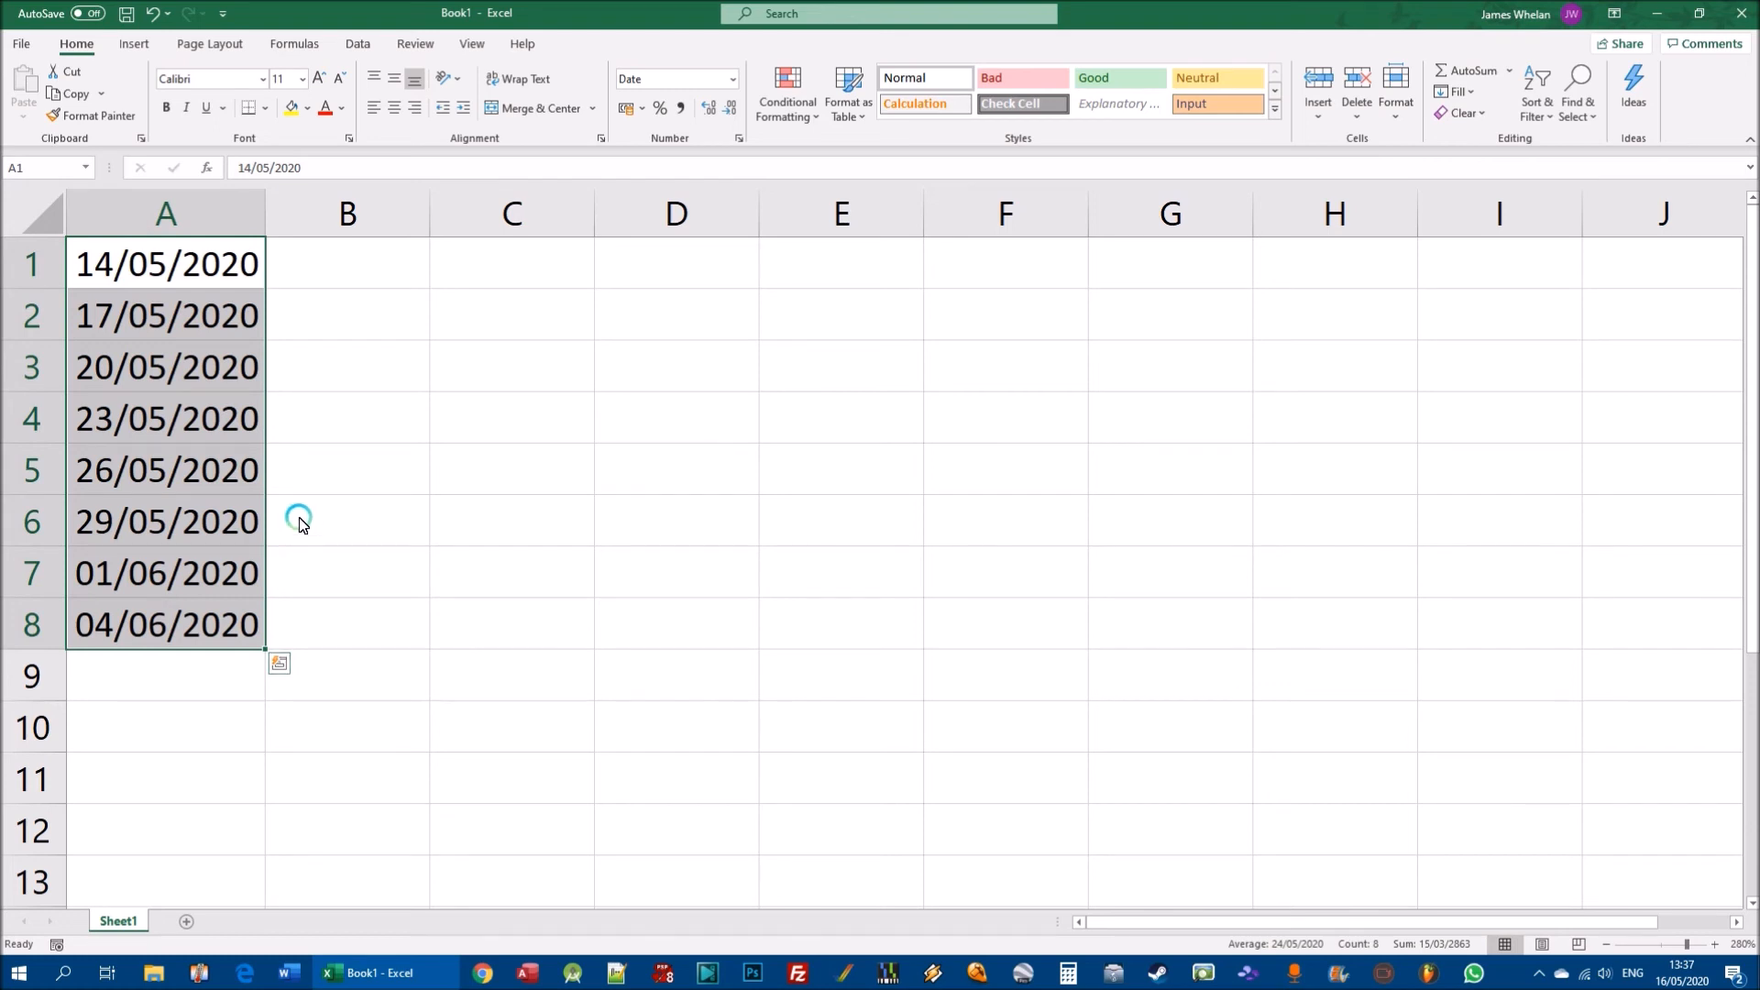
pyautogui.hotkey('ctrl', 'z')
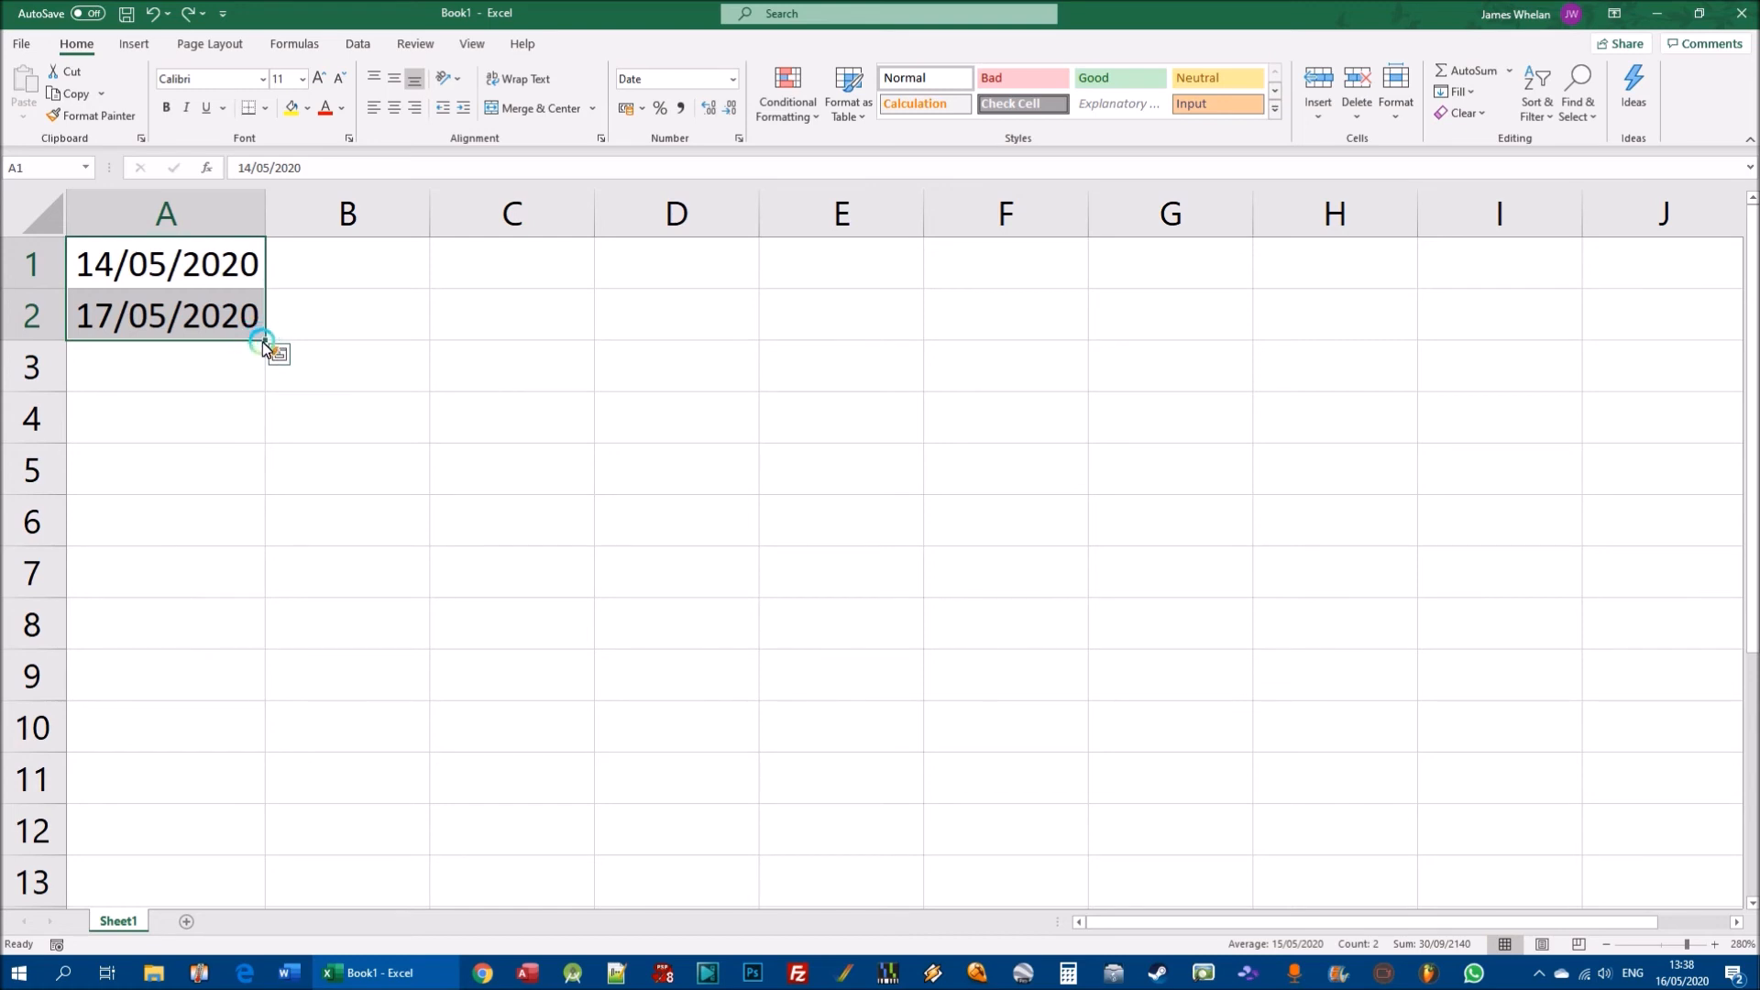
pyautogui.moveTo(264, 344); pyautogui.dragTo(253, 583)
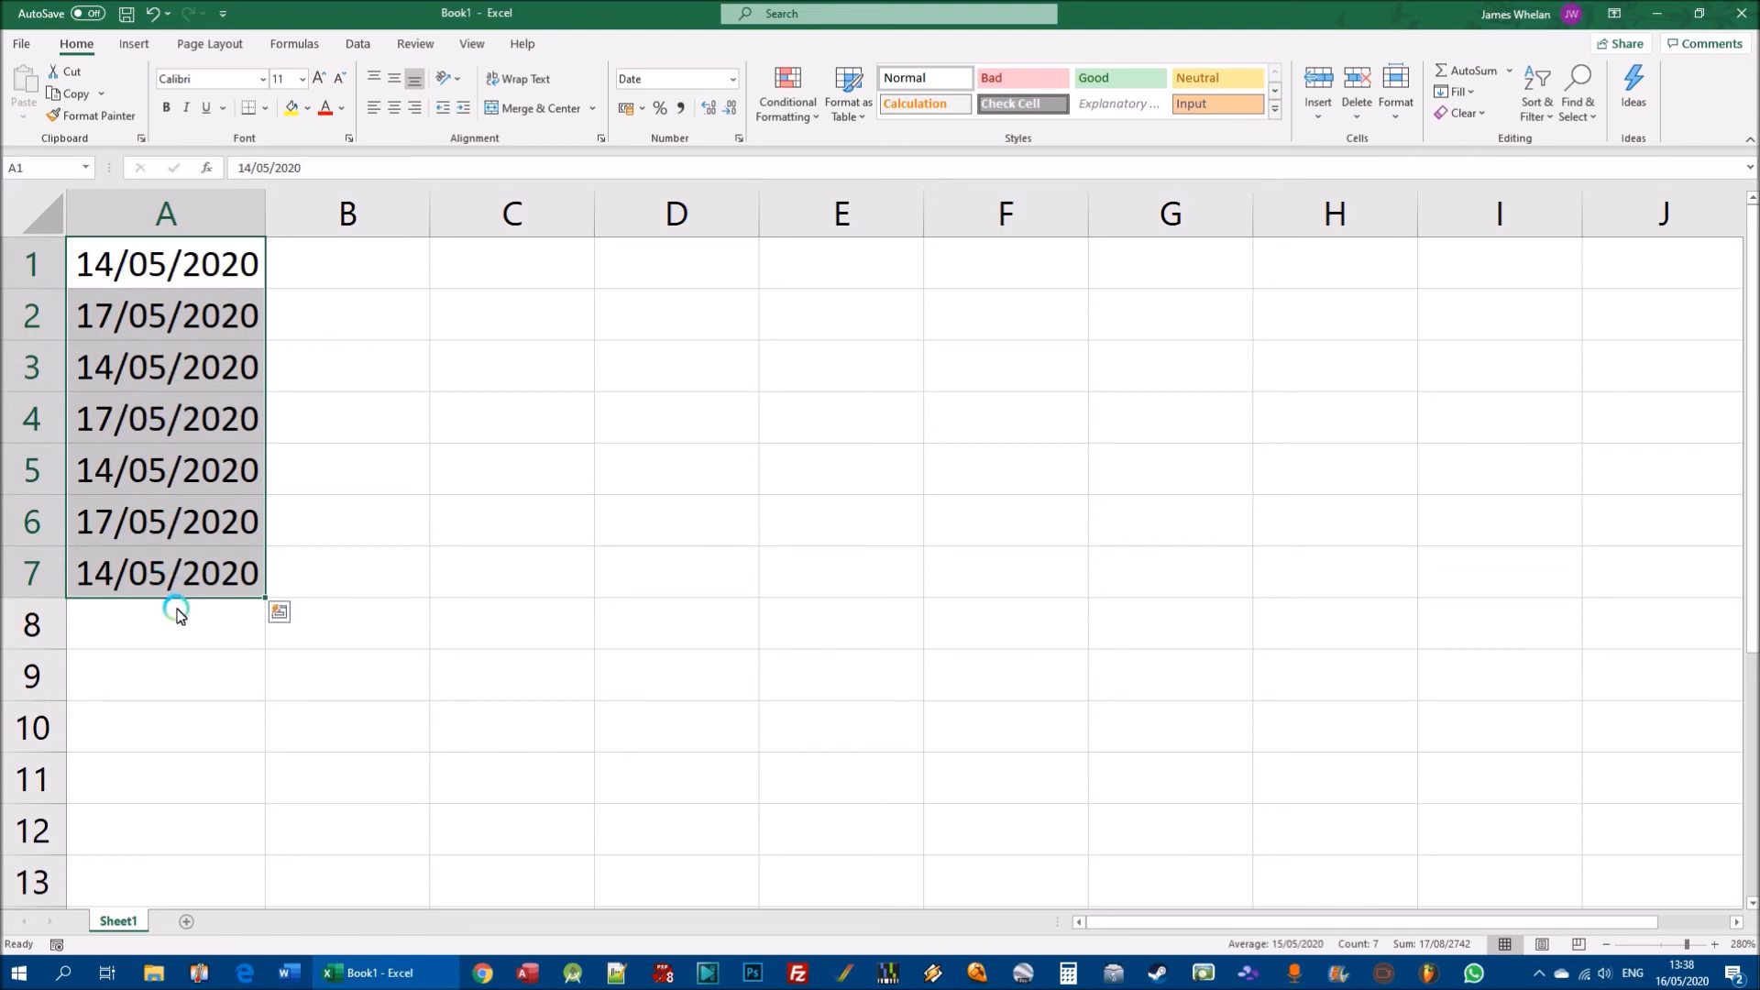
pyautogui.hotkey('ctrl', 'z')
# Enter 1, 2 and 3 in C1:C3 and undo the entries in C2 and C3.
pyautogui.click(485, 284)
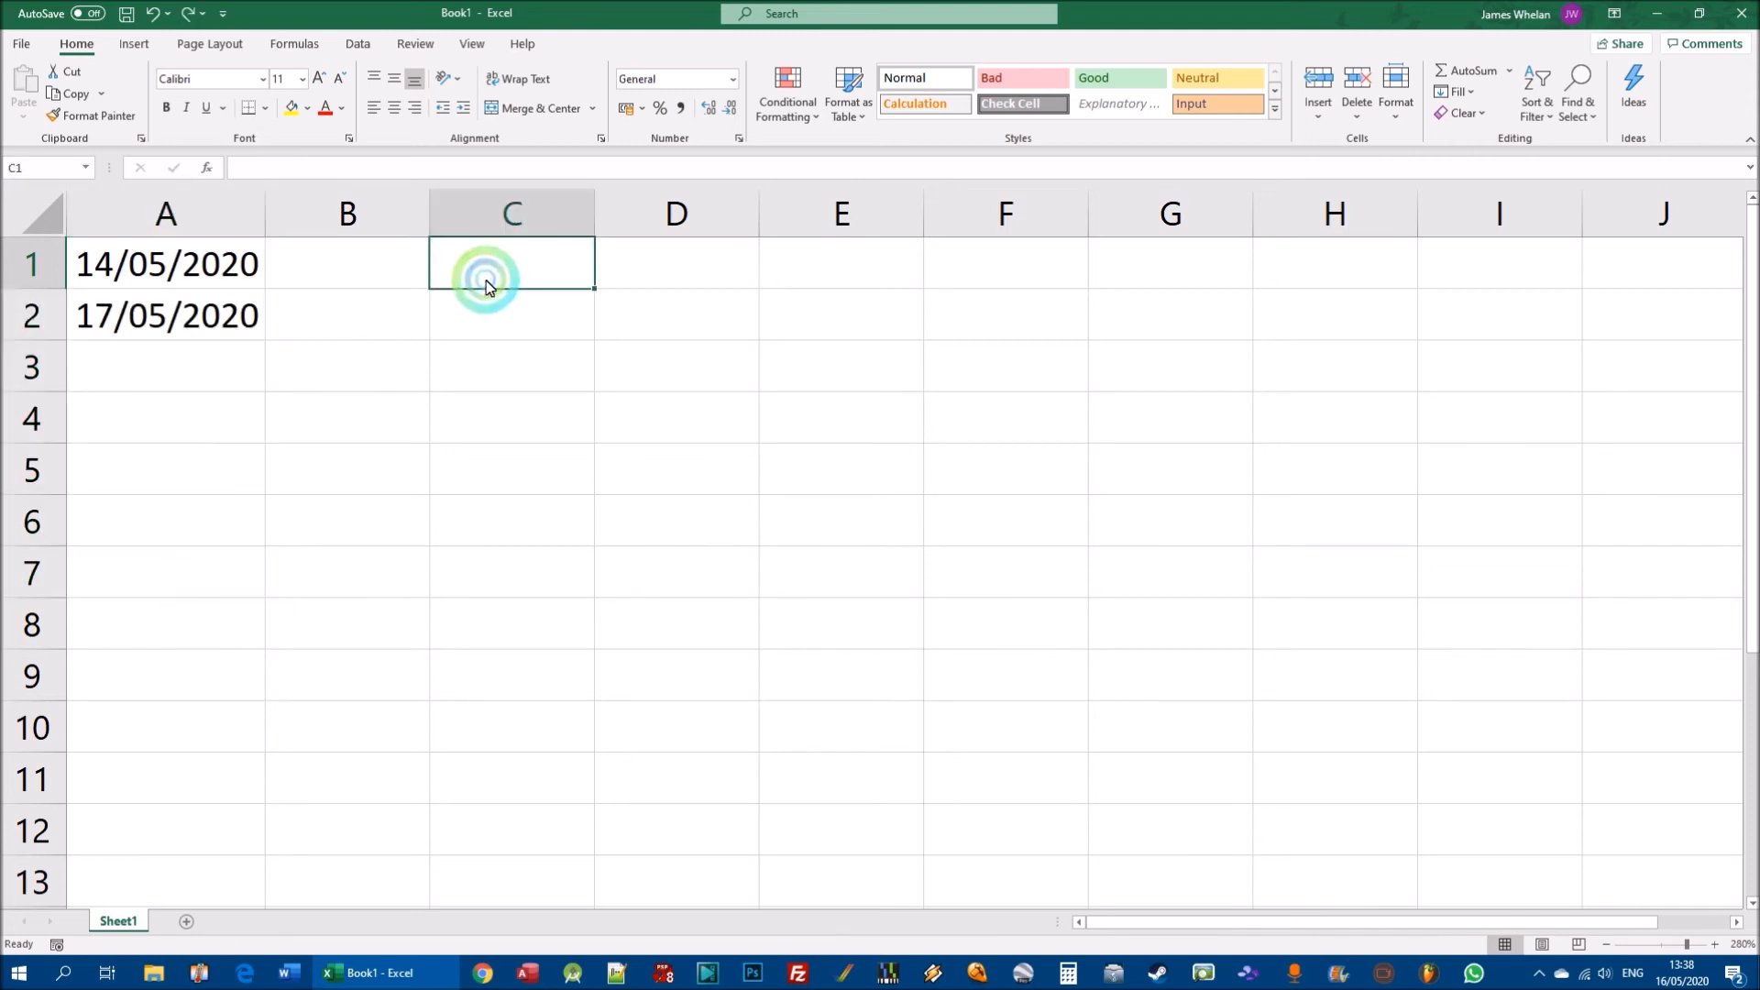
pyautogui.write('1')
pyautogui.press('Return')
pyautogui.write('2')
pyautogui.press('Return')
pyautogui.write('3')
pyautogui.press('Return')
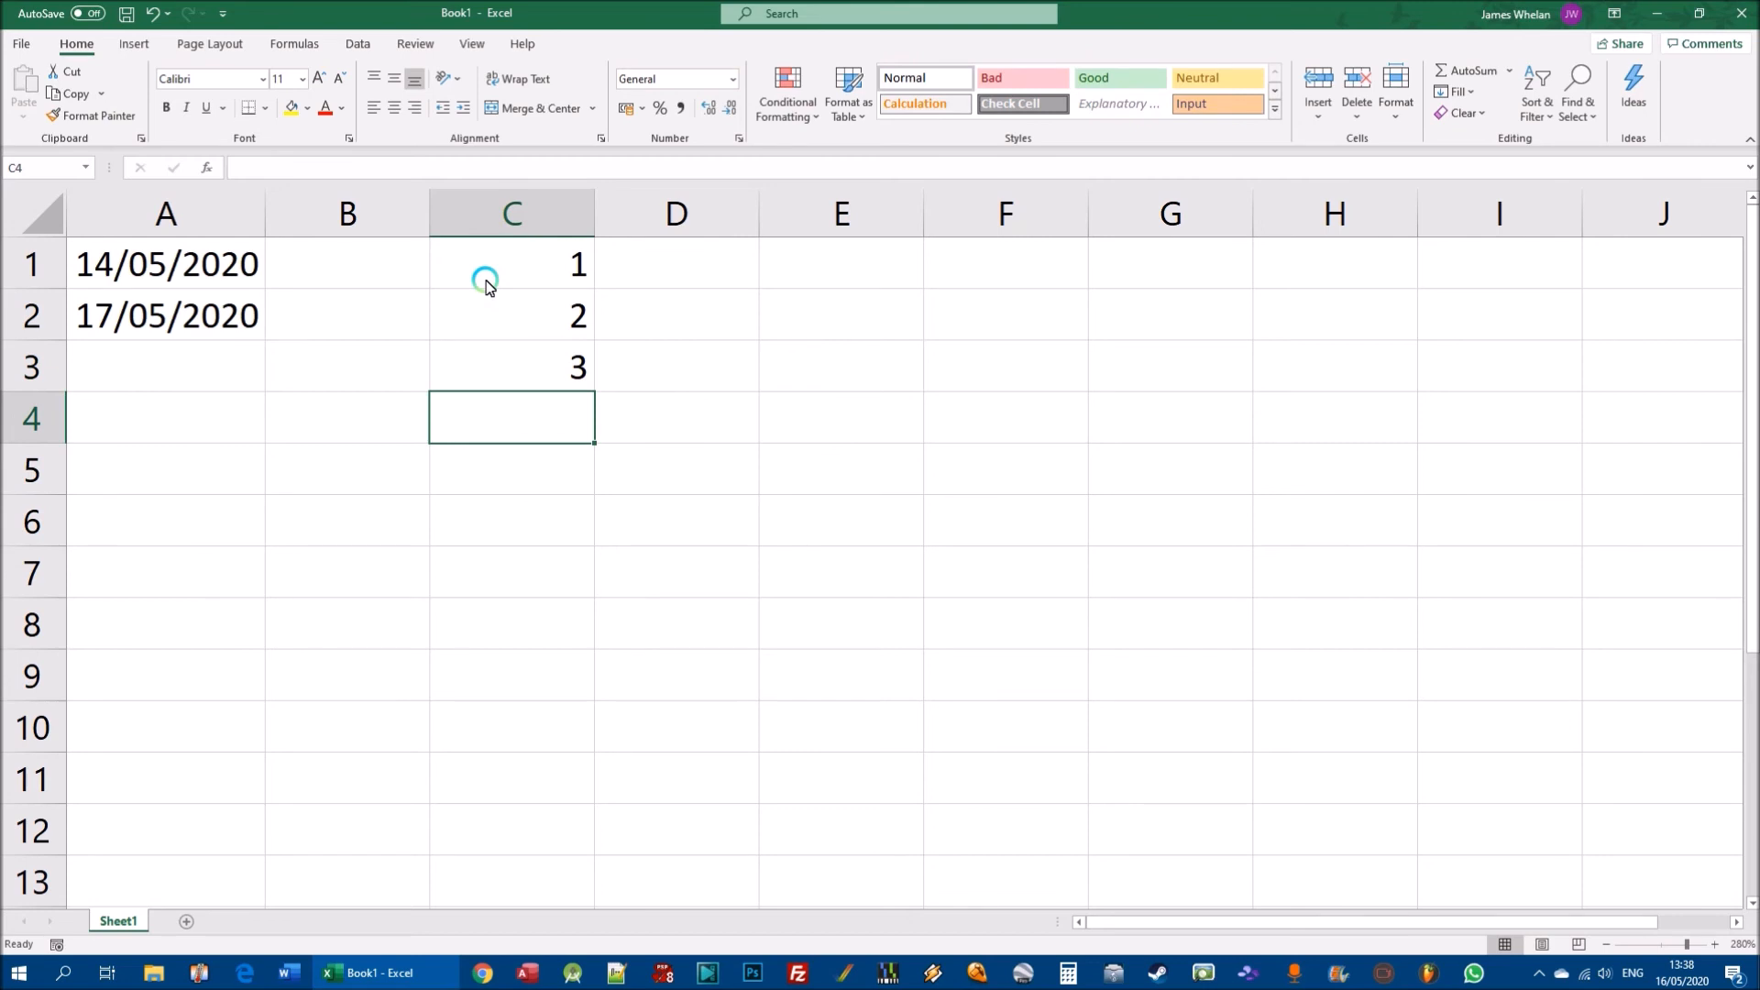
pyautogui.hotkey('ctrl', 'z')
pyautogui.hotkey('ctrl', 'z')
pyautogui.hotkey('ctrl', 'z')
# Auto-fill C1 down to C7 as a series from 1 to 7.
pyautogui.click(541, 273)
pyautogui.moveTo(594, 290); pyautogui.dragTo(594, 290)
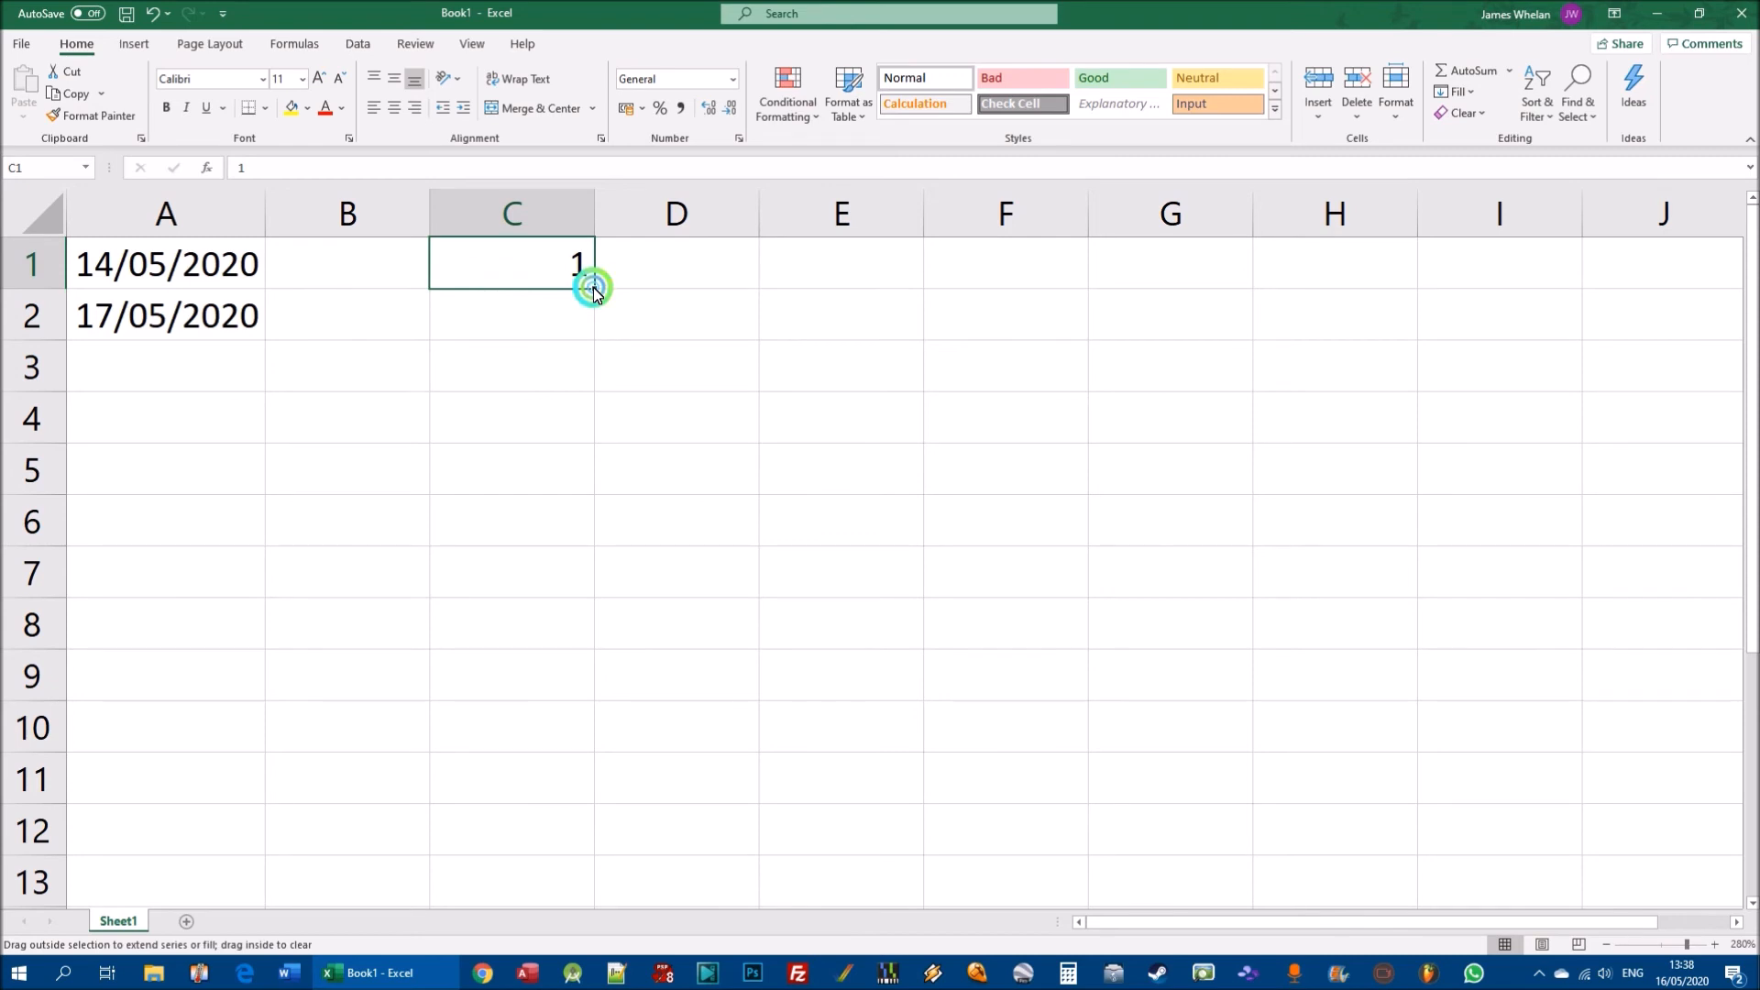
pyautogui.moveTo(592, 288); pyautogui.dragTo(592, 288)
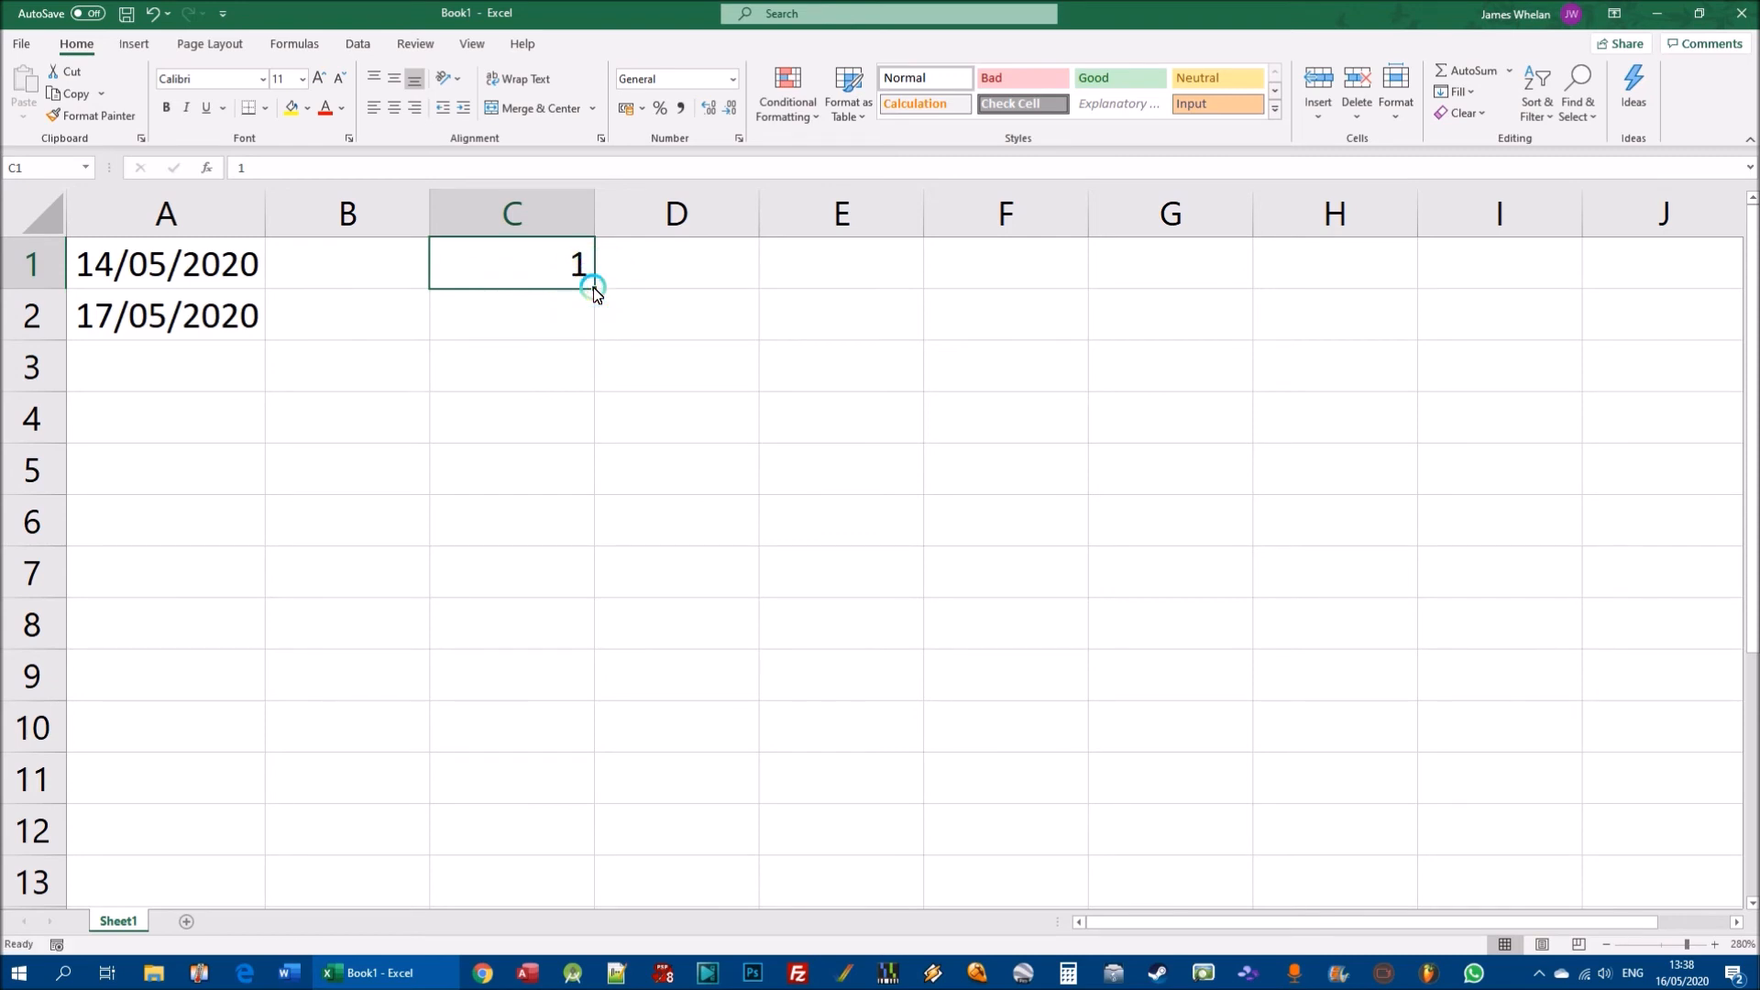
pyautogui.moveTo(593, 291); pyautogui.dragTo(563, 598)
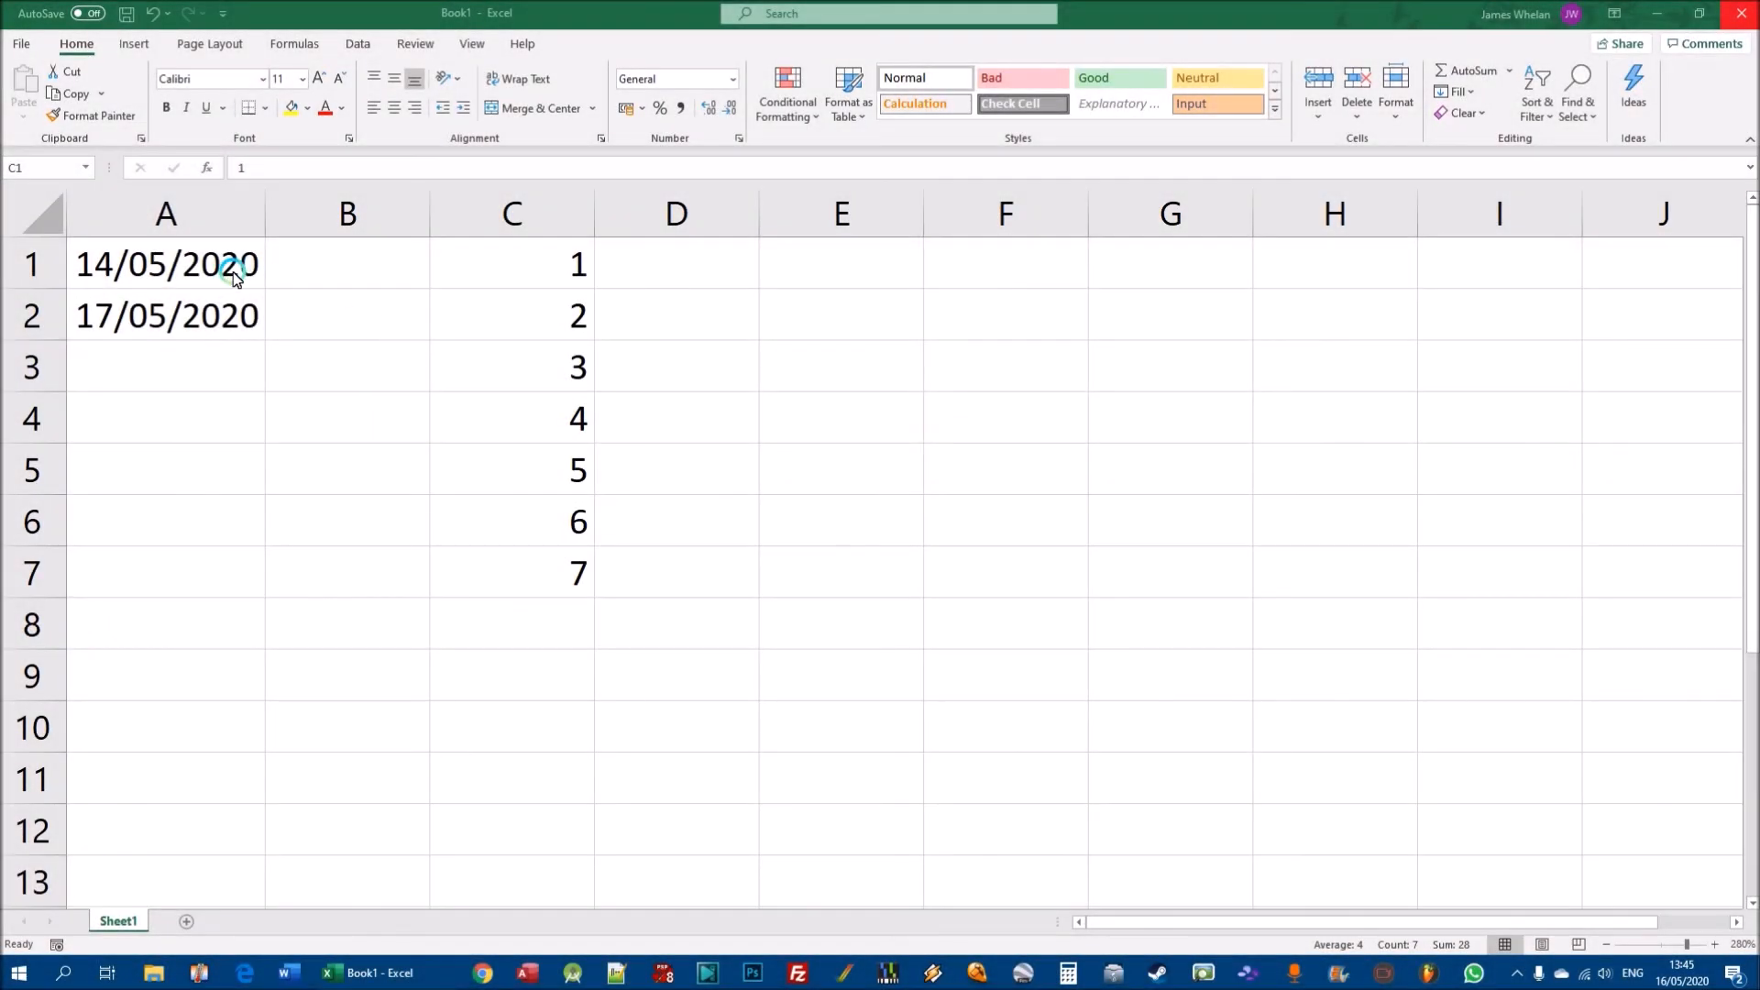
# Clear the dates and numbers in A1:C7 and enter "Product 1" in A1.
pyautogui.moveTo(145, 267); pyautogui.dragTo(519, 563)
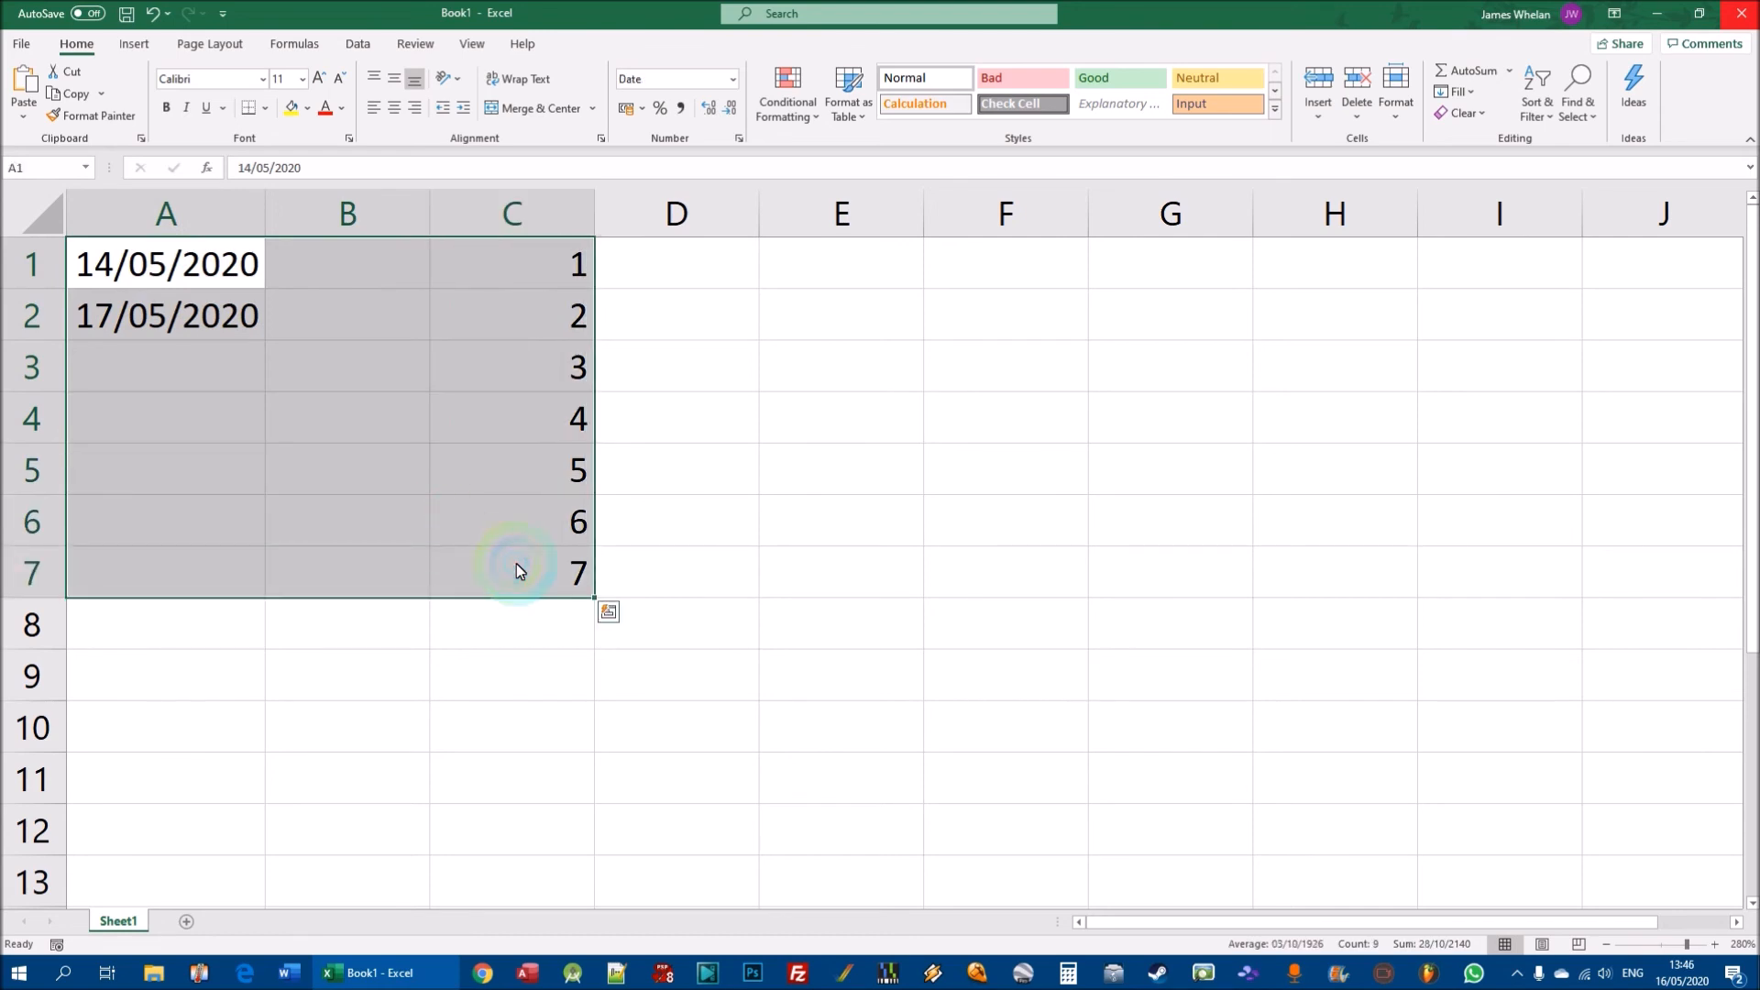
pyautogui.press('Delete')
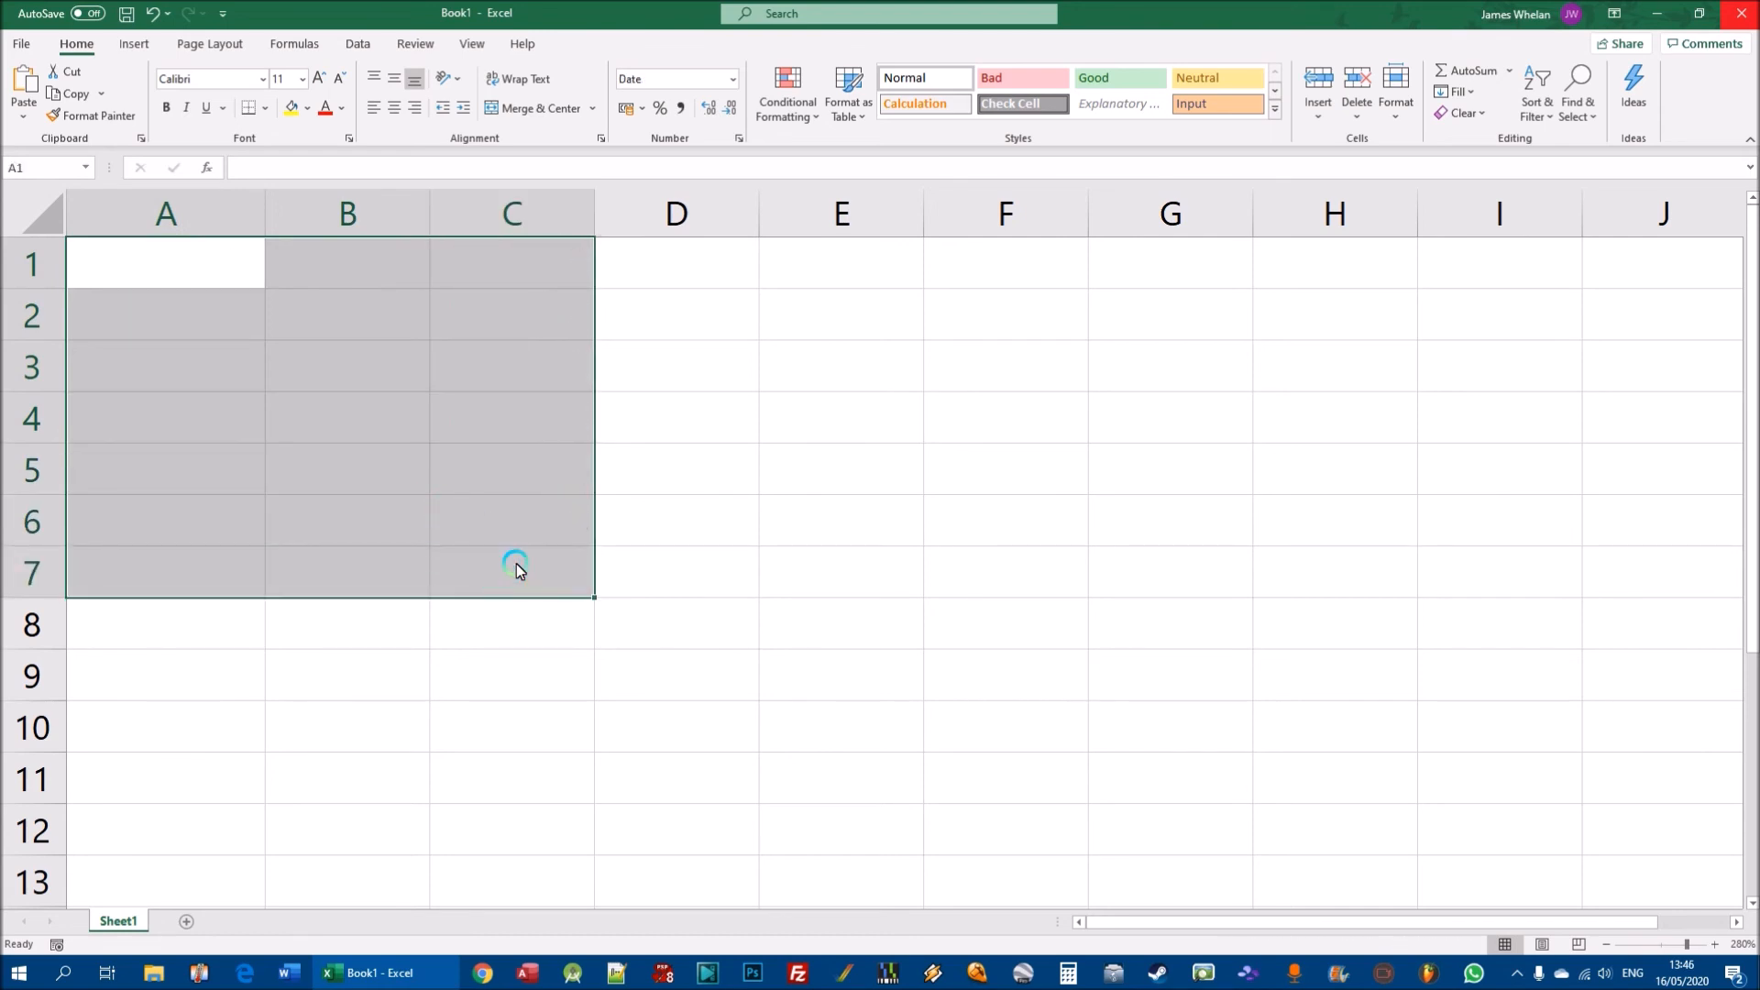
pyautogui.write('Product ')
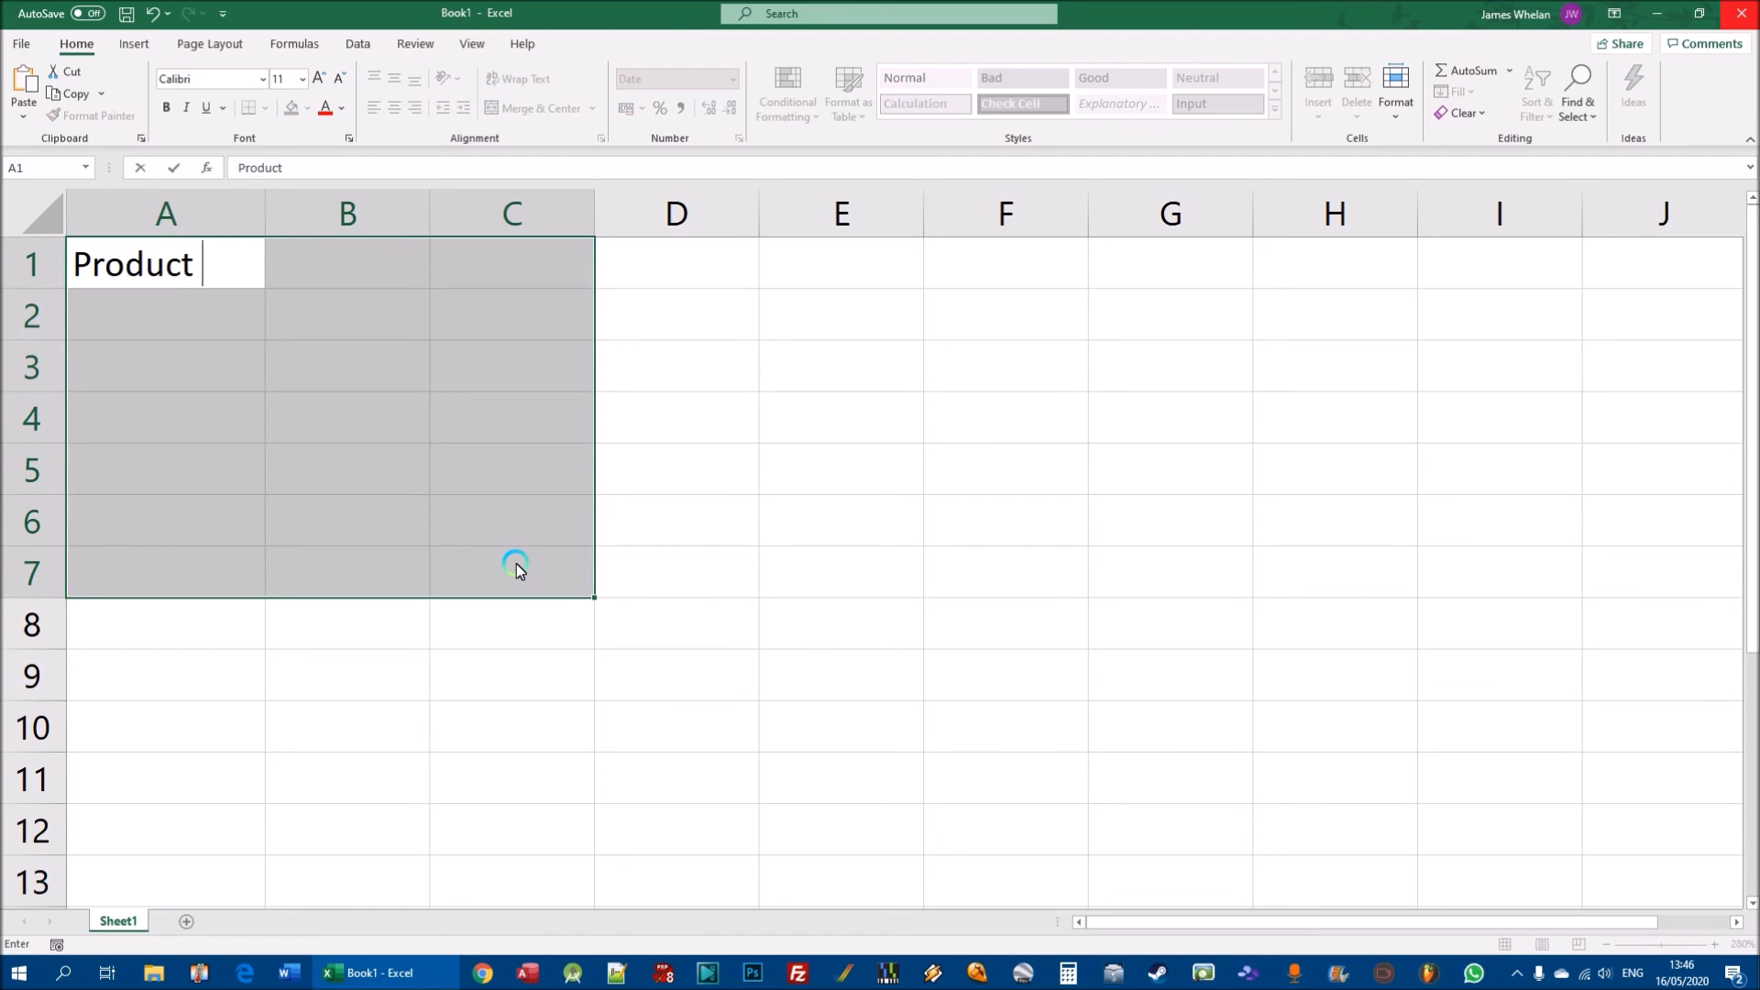
pyautogui.write('1')
pyautogui.press('Return')
pyautogui.click(403, 570)
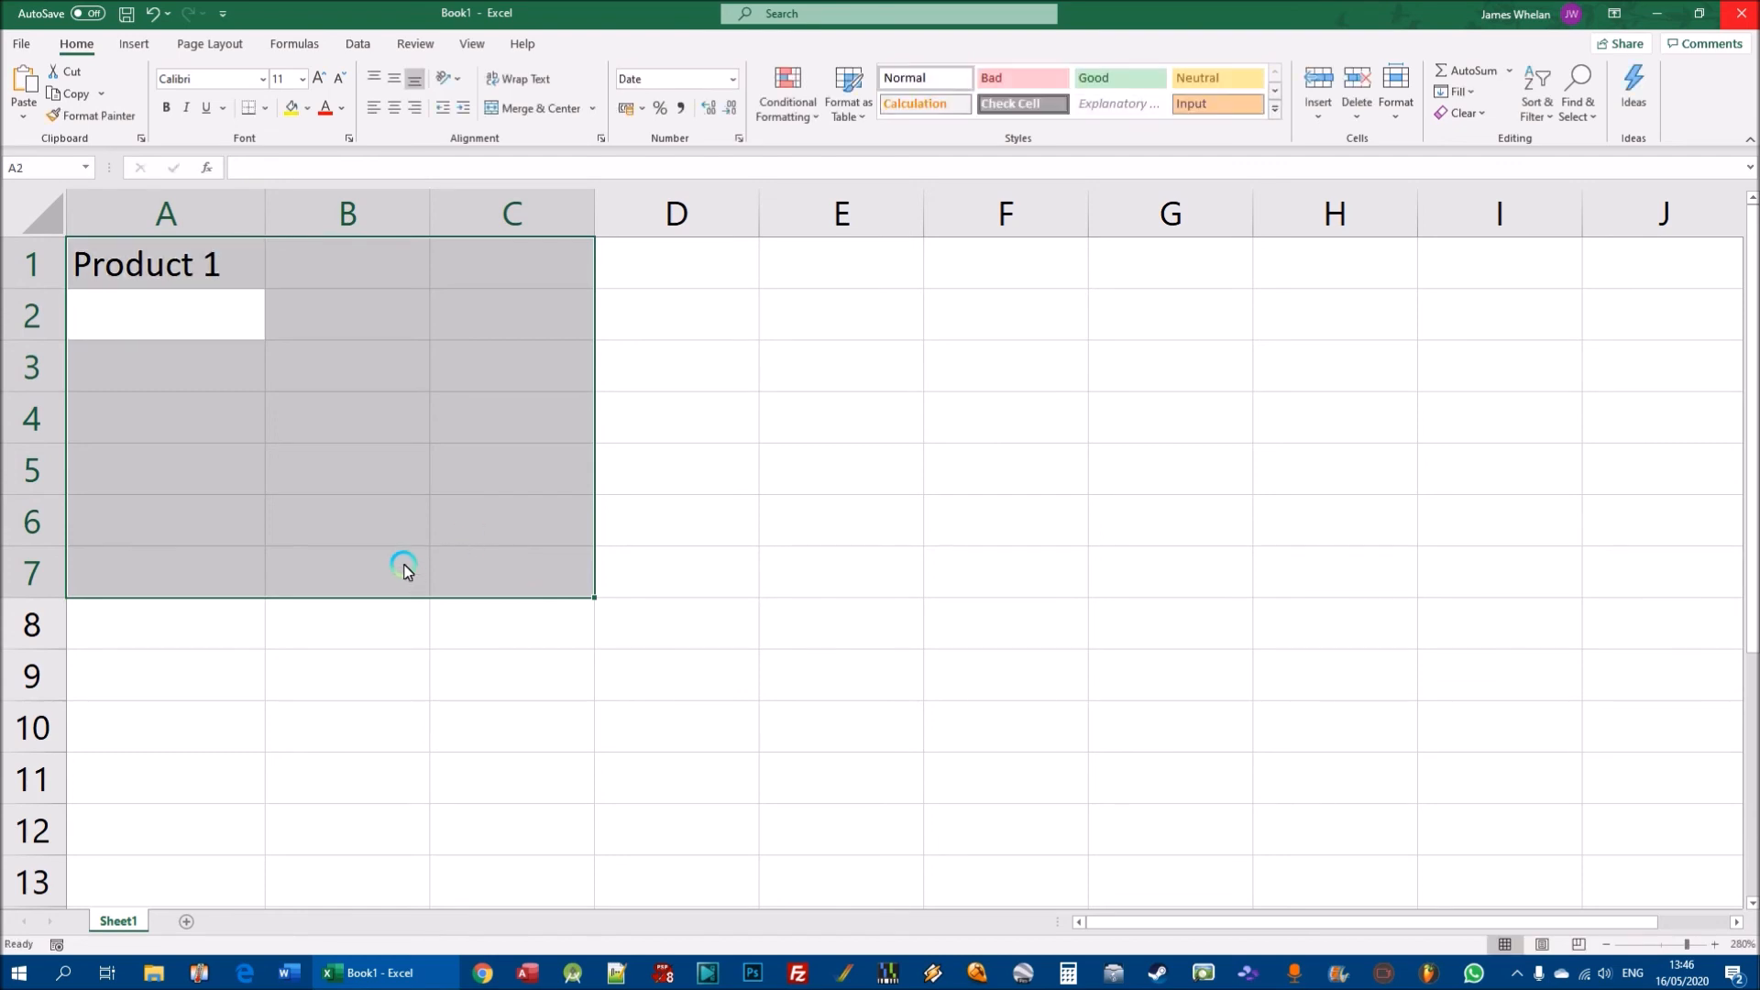
# Try pasting copies of "Product 1" from A1 into A2, A3 and A4, and clear A2:A4.
pyautogui.click(190, 284)
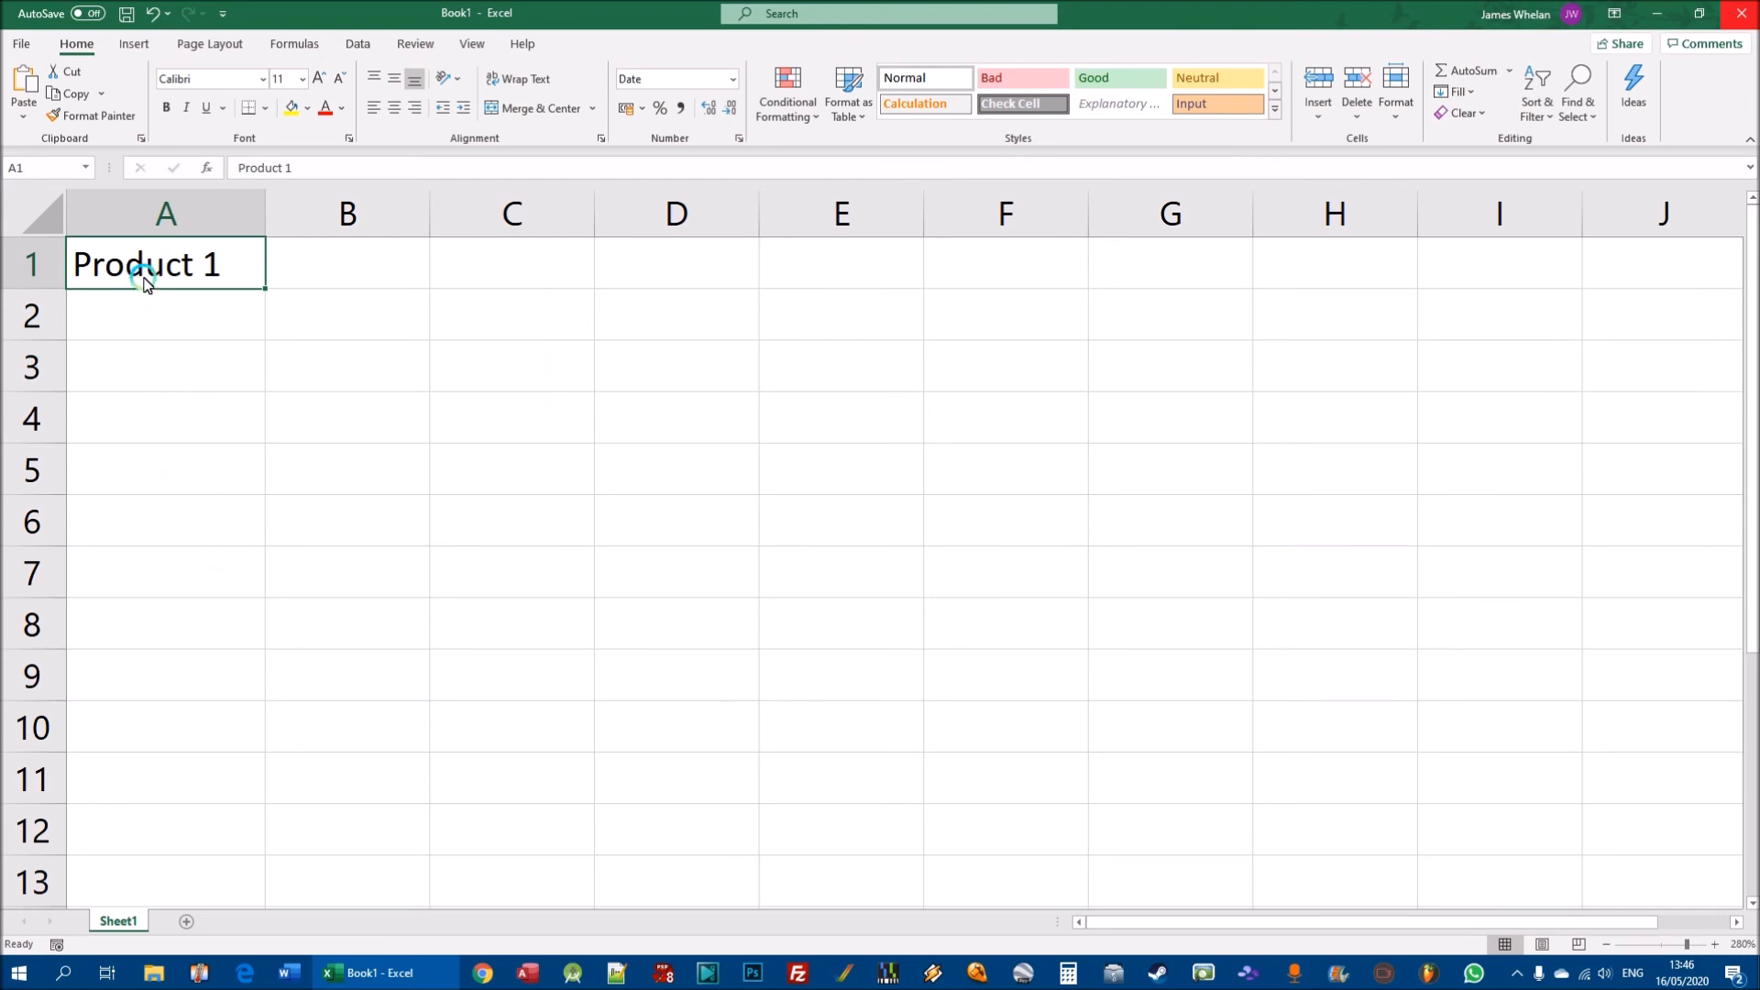
pyautogui.hotkey('ctrl', 'c')
pyautogui.click(137, 310)
pyautogui.hotkey('ctrl', 'v')
pyautogui.click(148, 372)
pyautogui.hotkey('ctrl', 'v')
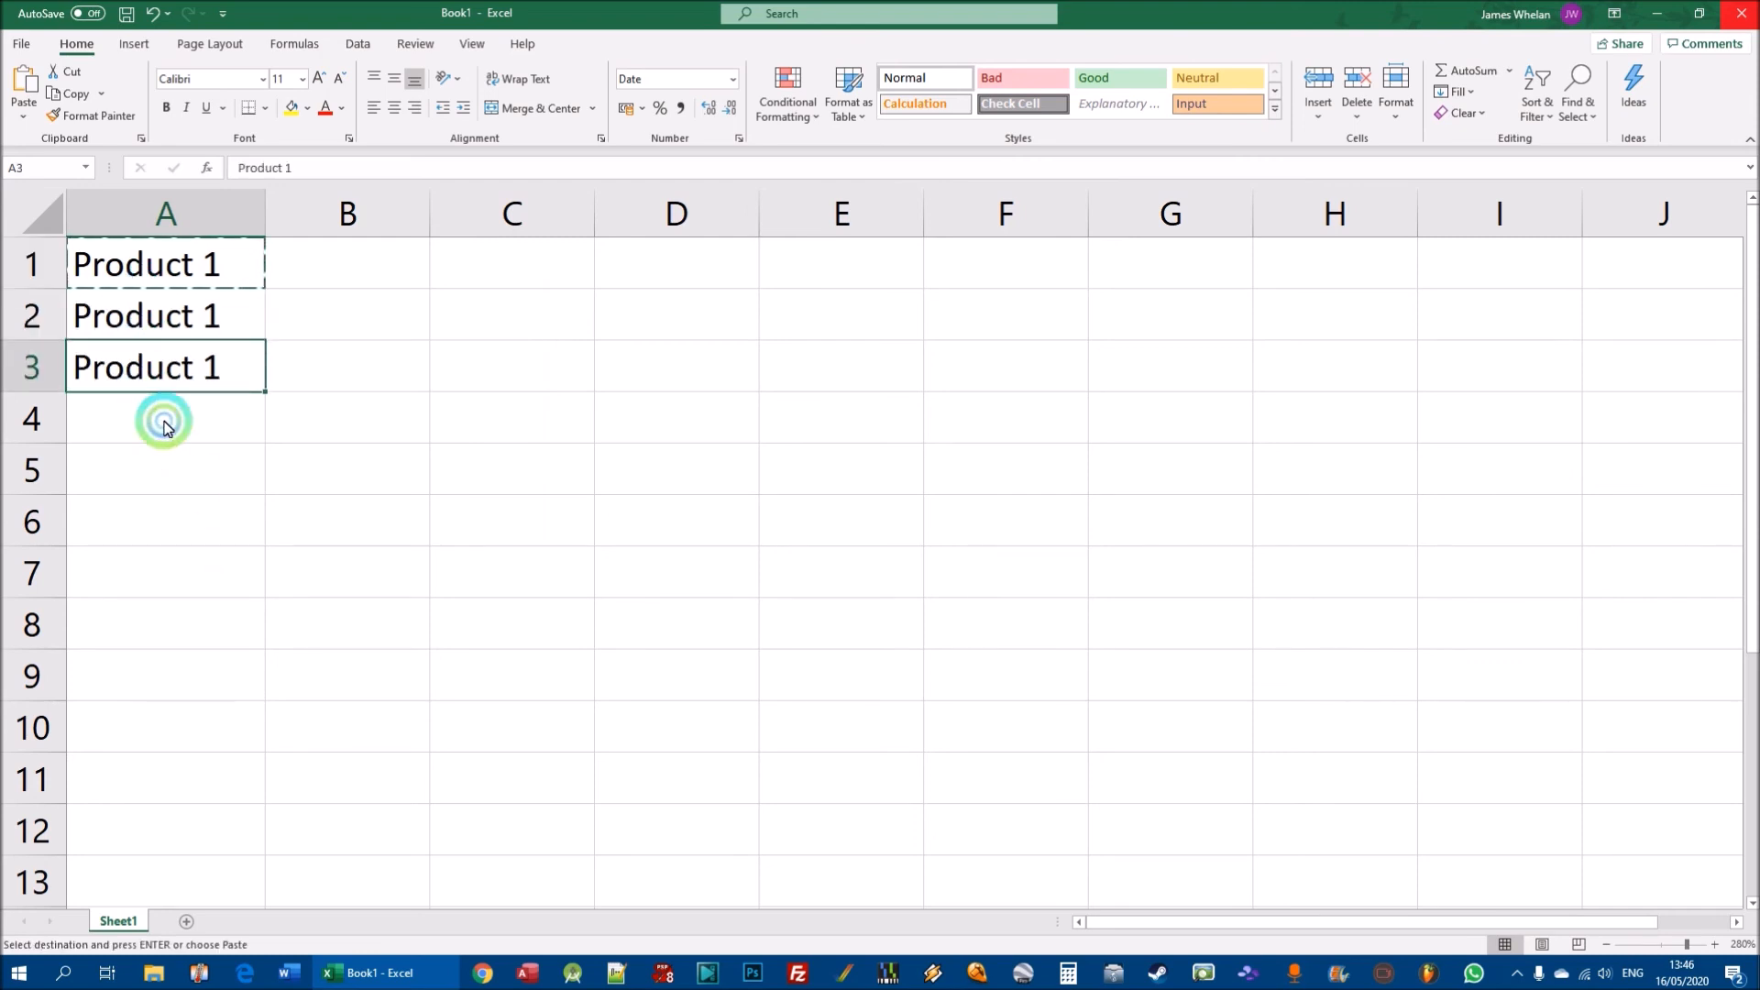
pyautogui.click(163, 417)
pyautogui.hotkey('ctrl', 'v')
pyautogui.press('Escape')
pyautogui.click(234, 287)
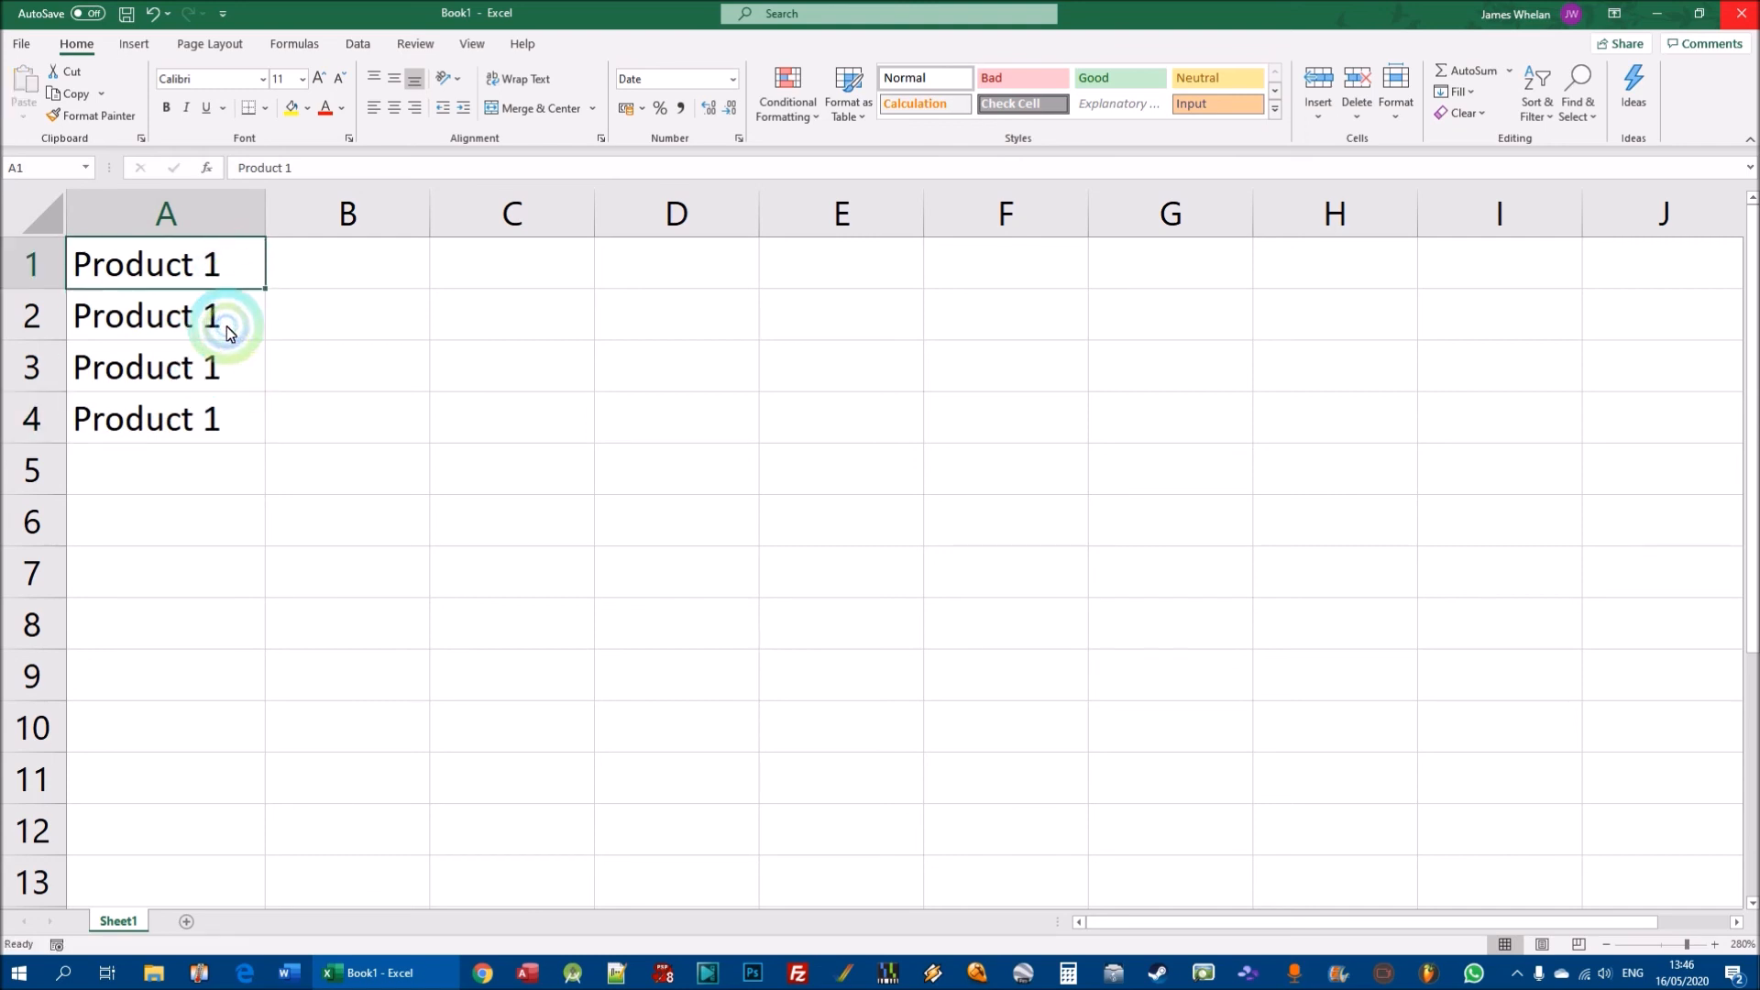
pyautogui.click(227, 330)
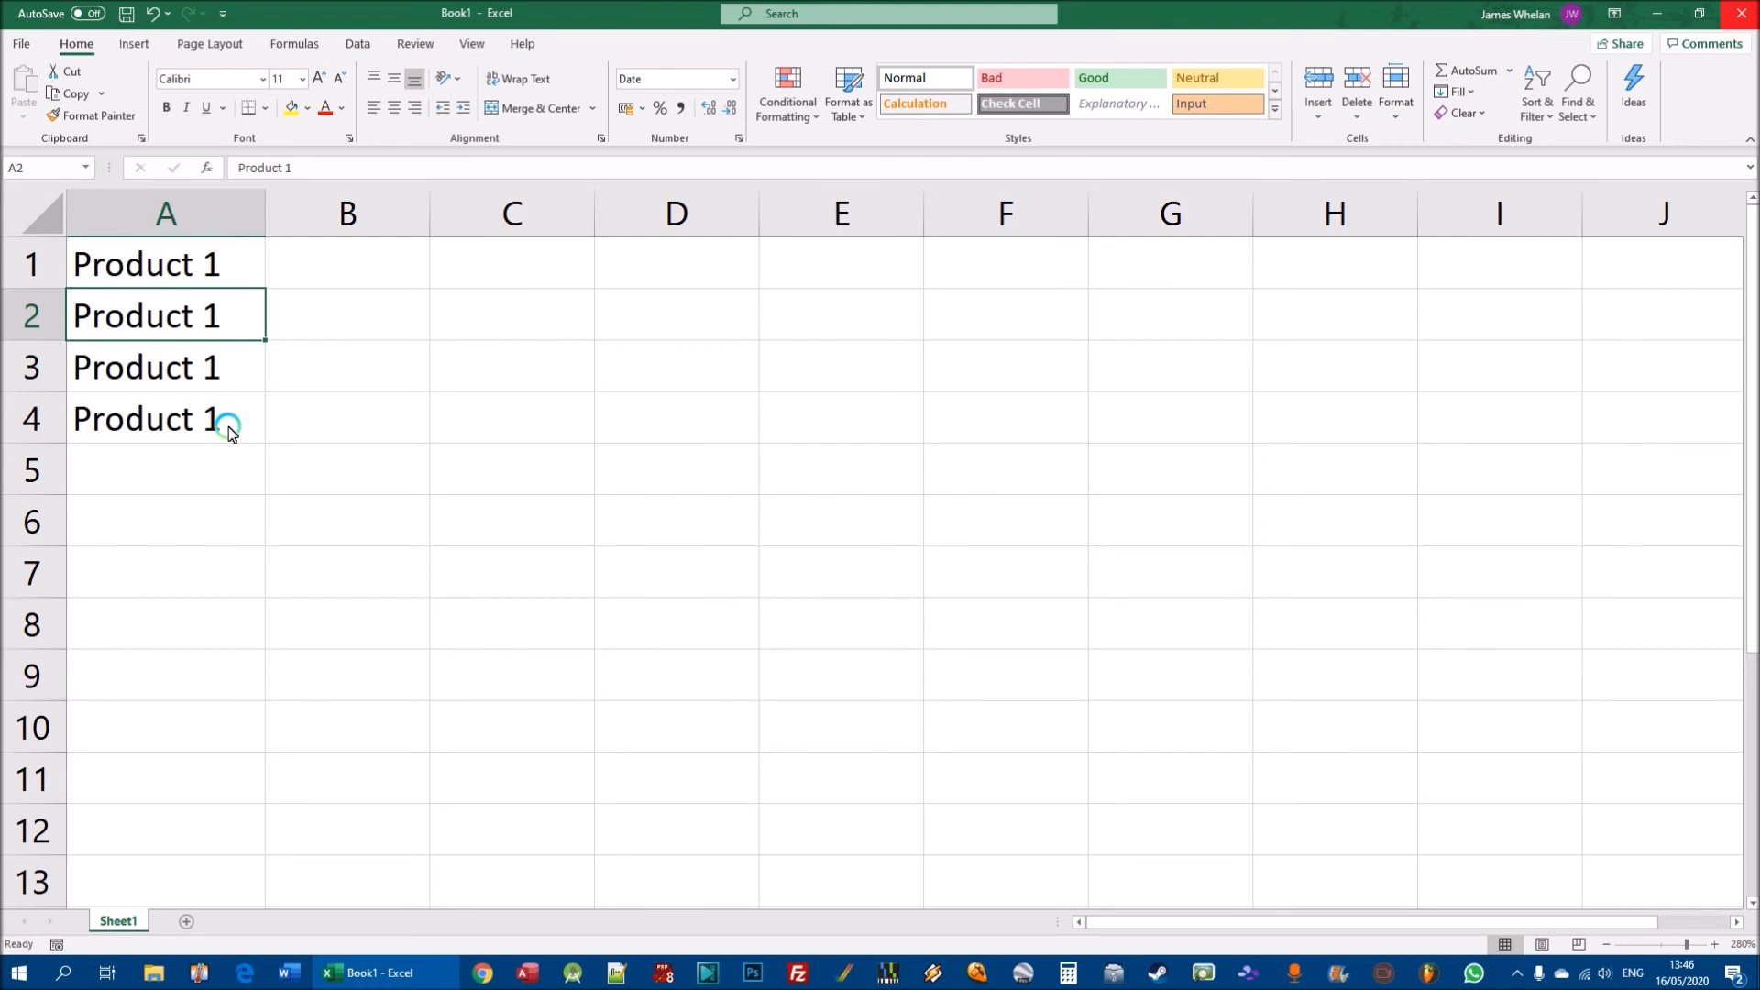
pyautogui.moveTo(134, 326); pyautogui.dragTo(133, 418)
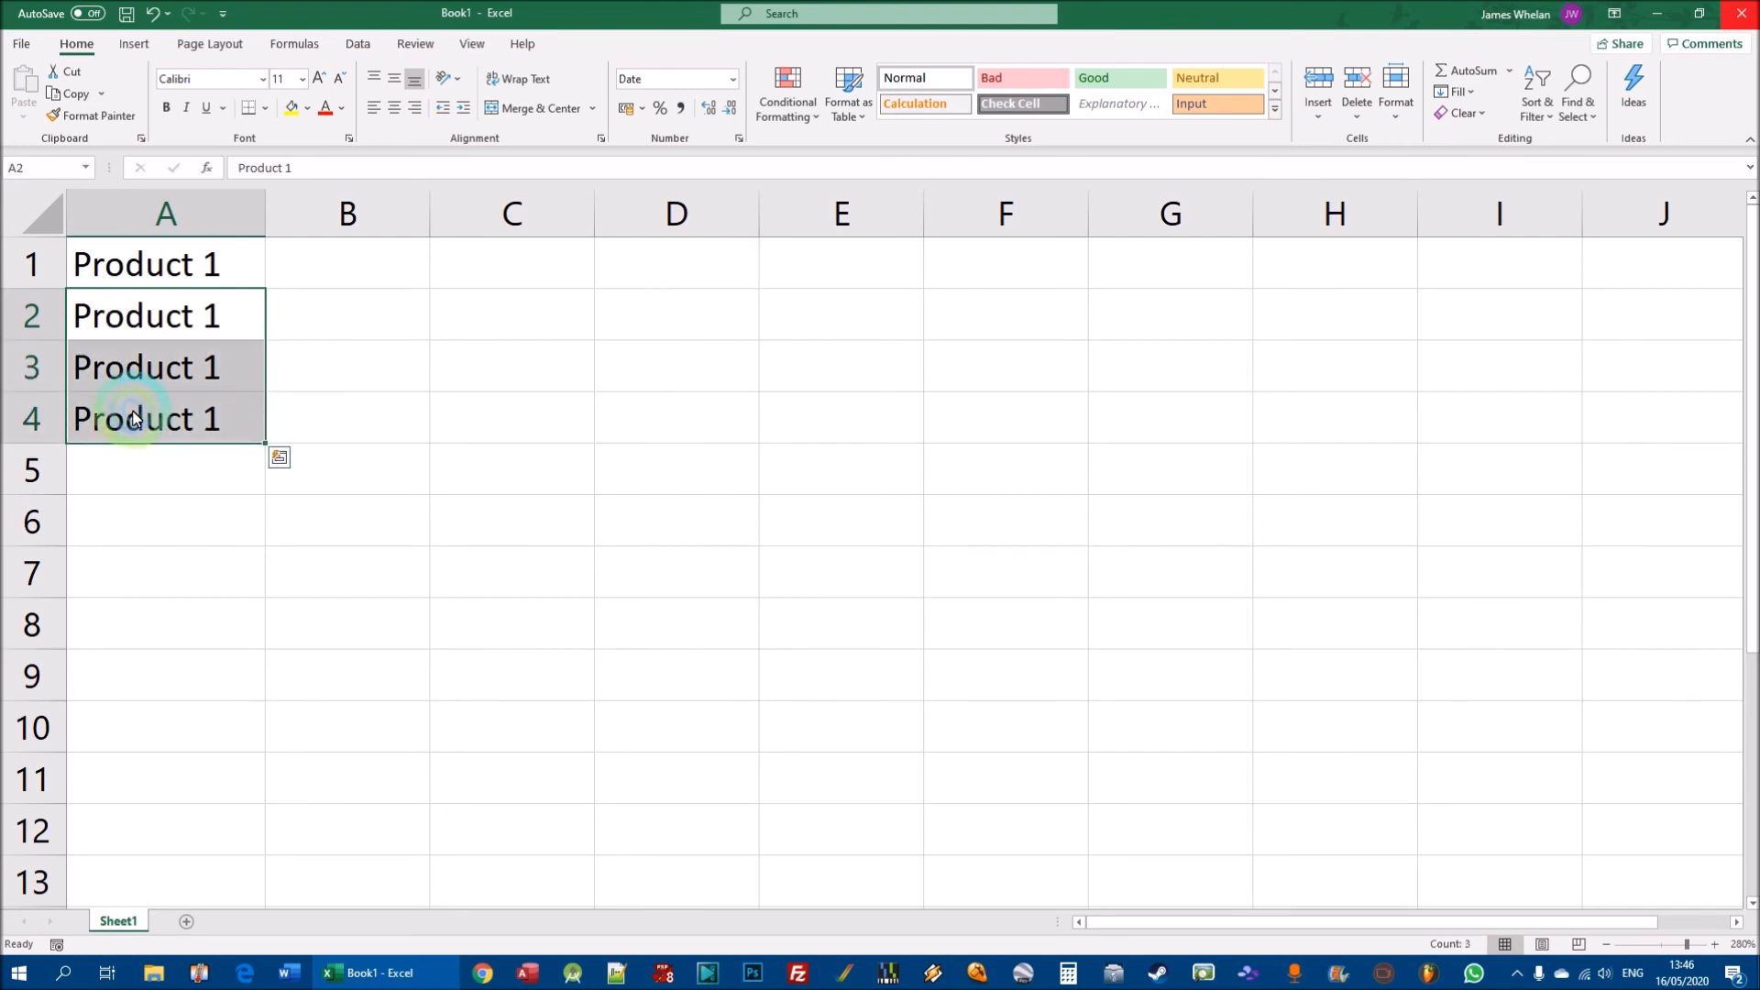
pyautogui.press('Delete')
# Highlight the word "Product" within A1 and auto-fill A1 down to A8 as Product 1 to Product 8.
pyautogui.click(180, 268)
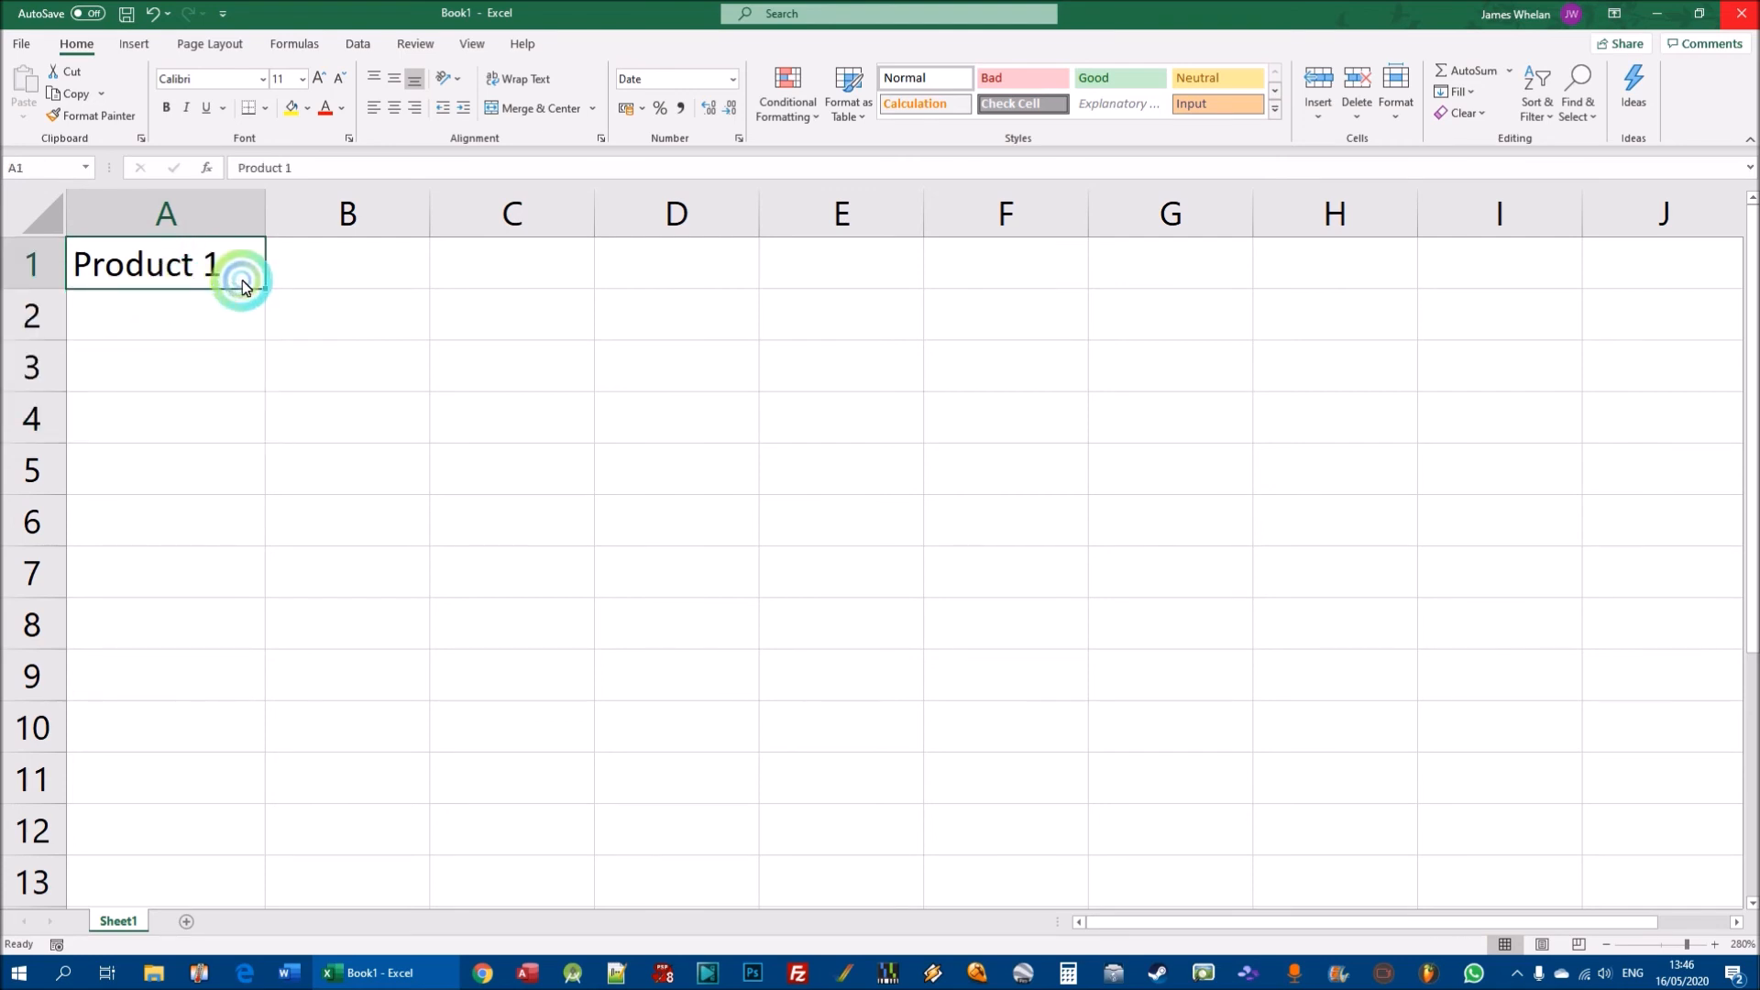
pyautogui.doubleClick(189, 264)
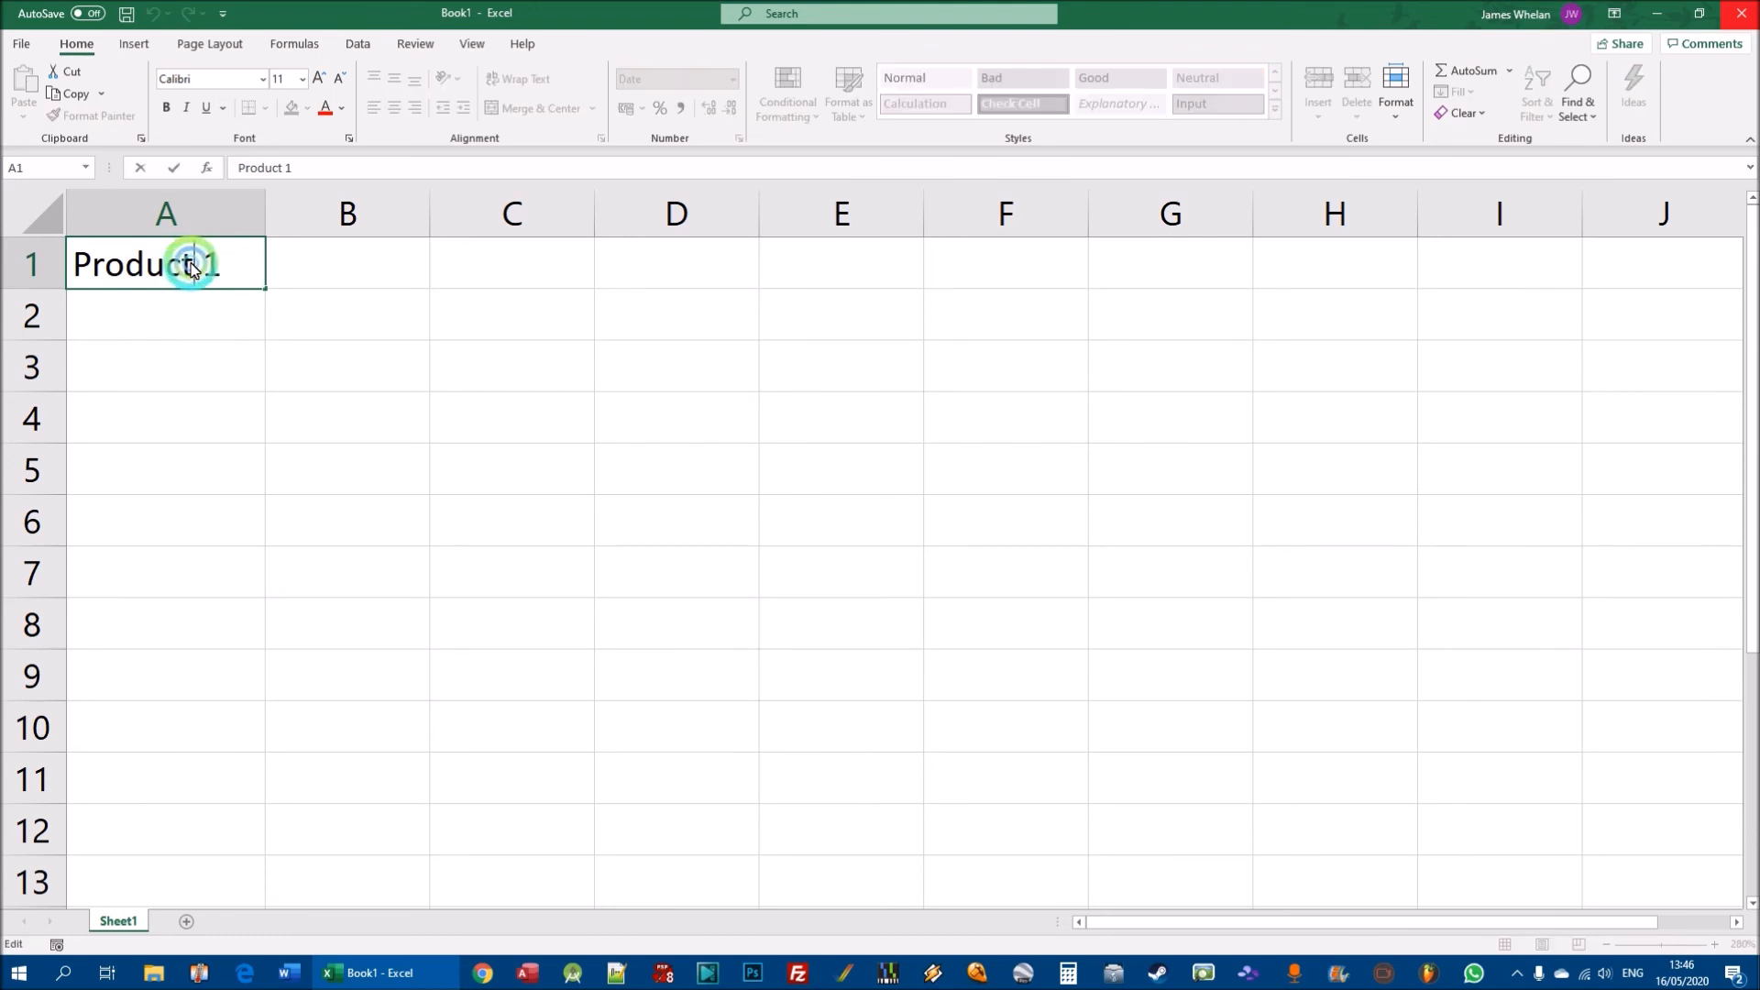
pyautogui.moveTo(189, 264); pyautogui.dragTo(32, 264)
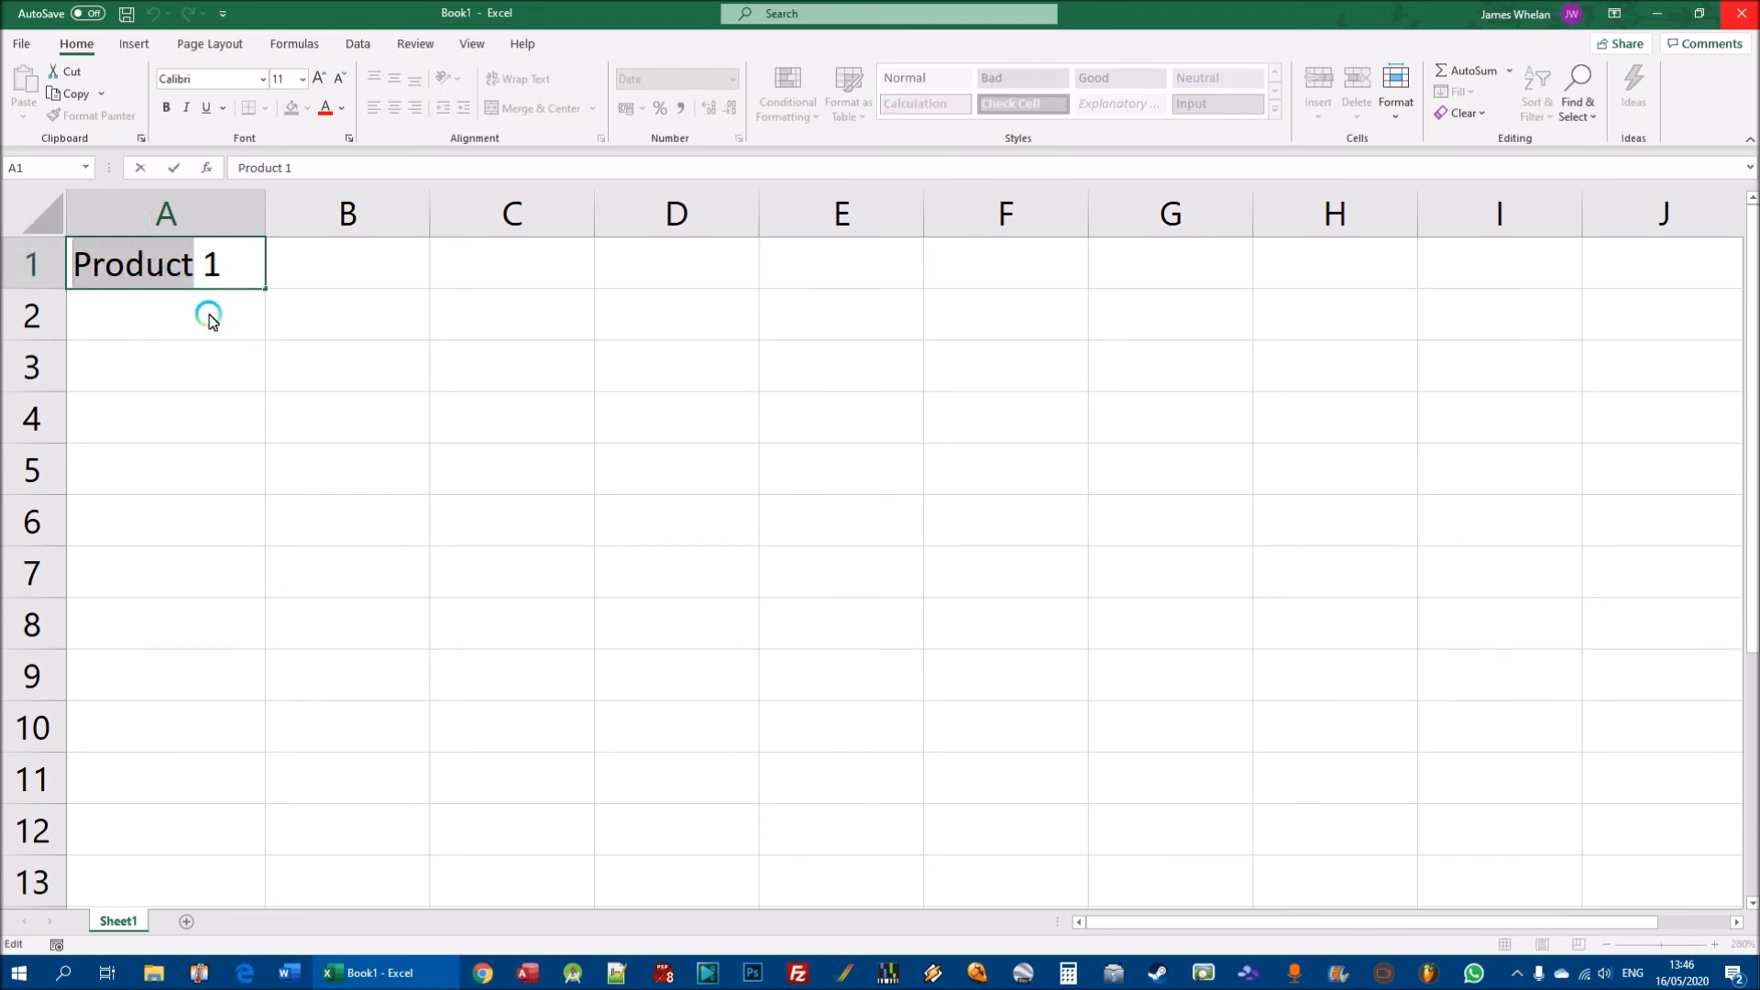
pyautogui.click(401, 380)
pyautogui.click(138, 249)
pyautogui.moveTo(195, 272)
pyautogui.mouseDown()
pyautogui.moveTo(253, 275)
pyautogui.moveTo(203, 270)
pyautogui.mouseUp()
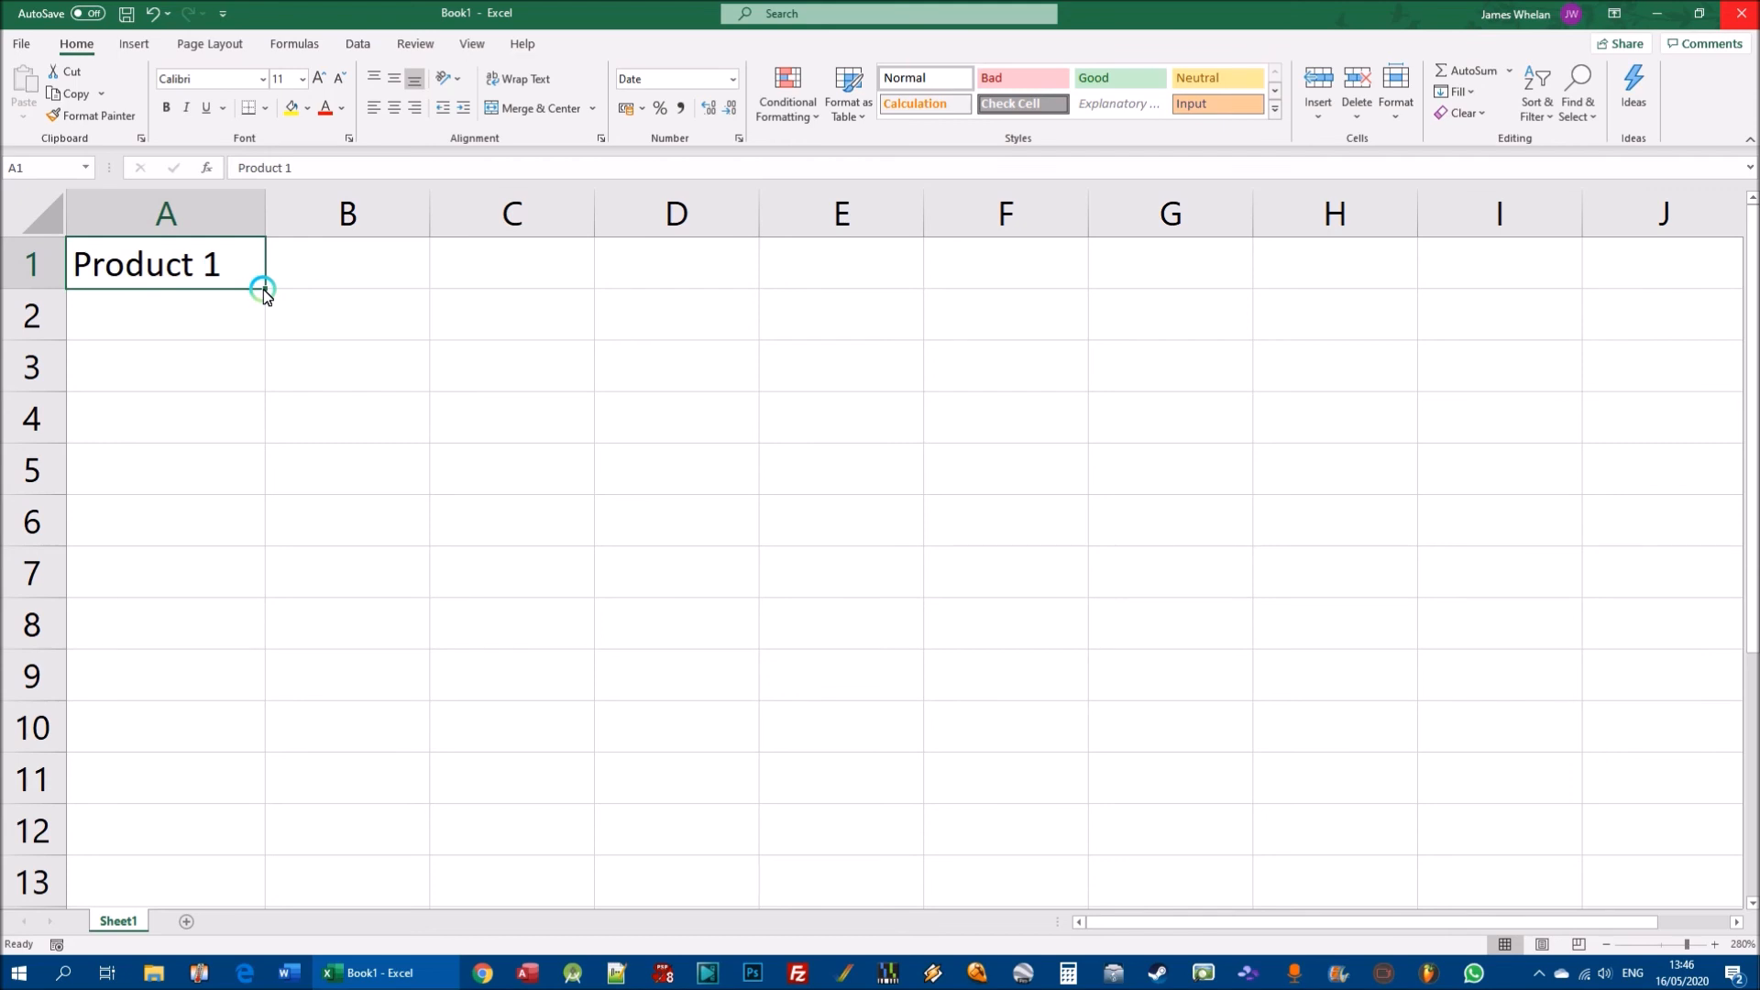
pyautogui.moveTo(263, 290); pyautogui.dragTo(246, 649)
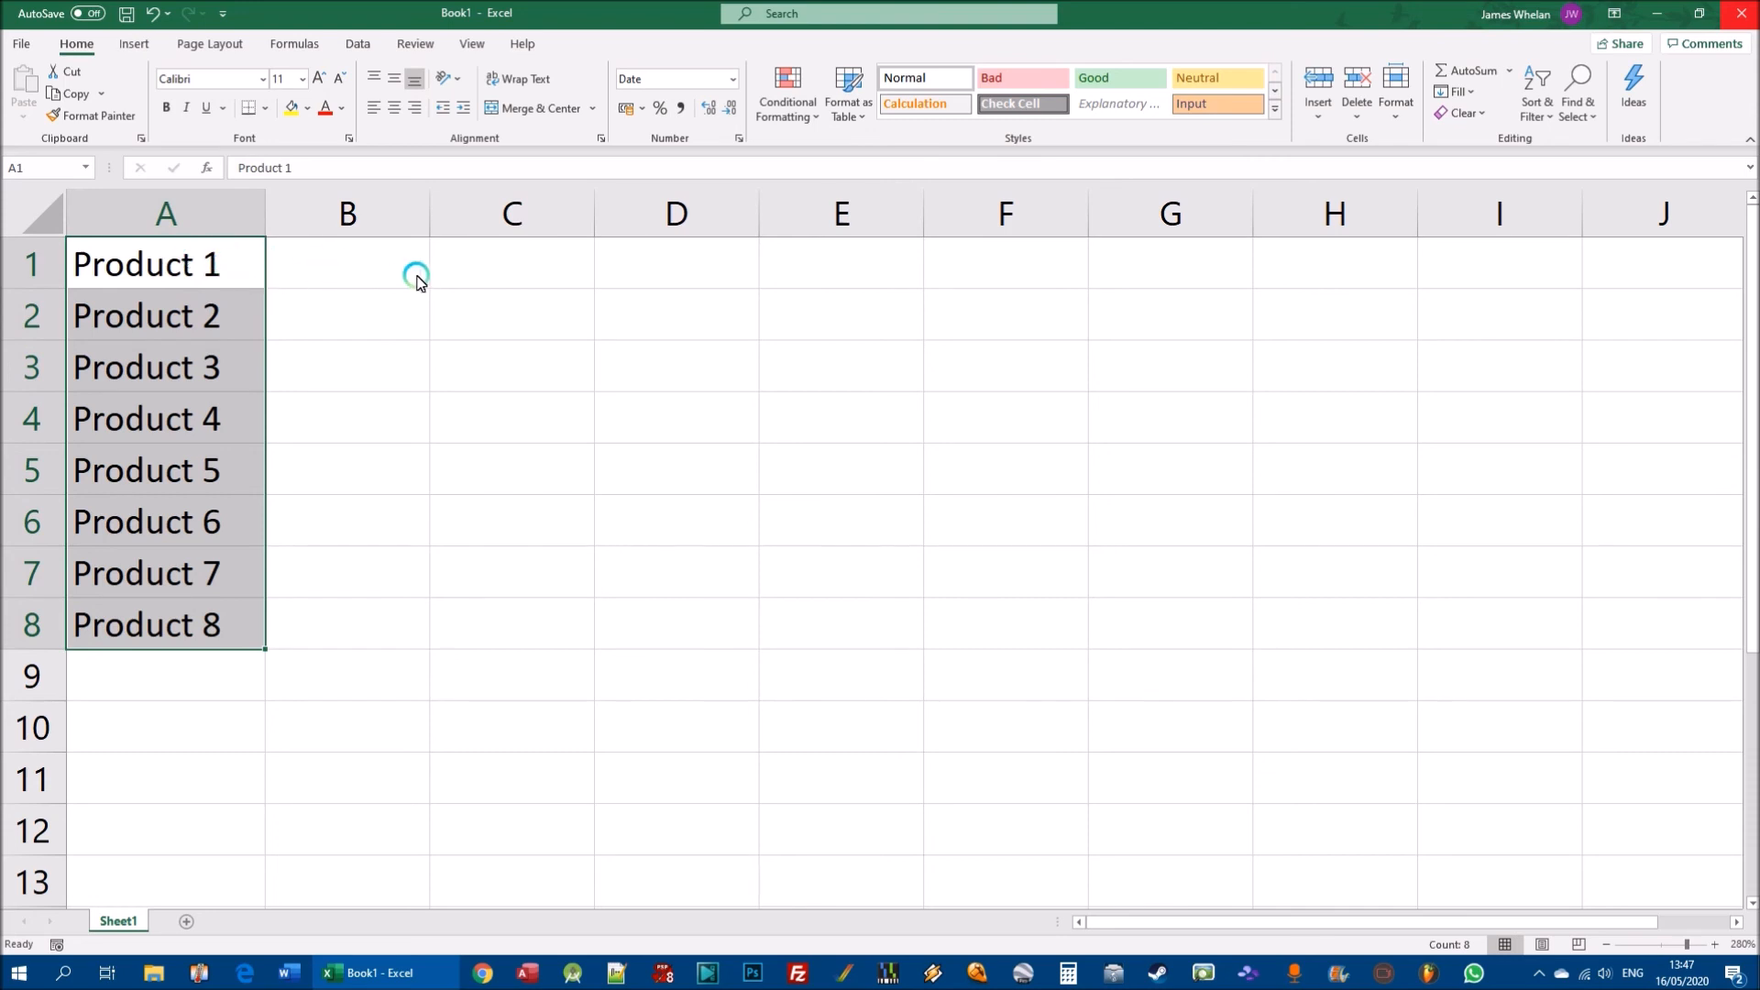
# Enter 1 in C1 as the start of a plain number example beside the product list.
pyautogui.click(487, 259)
pyautogui.click(496, 391)
pyautogui.click(499, 277)
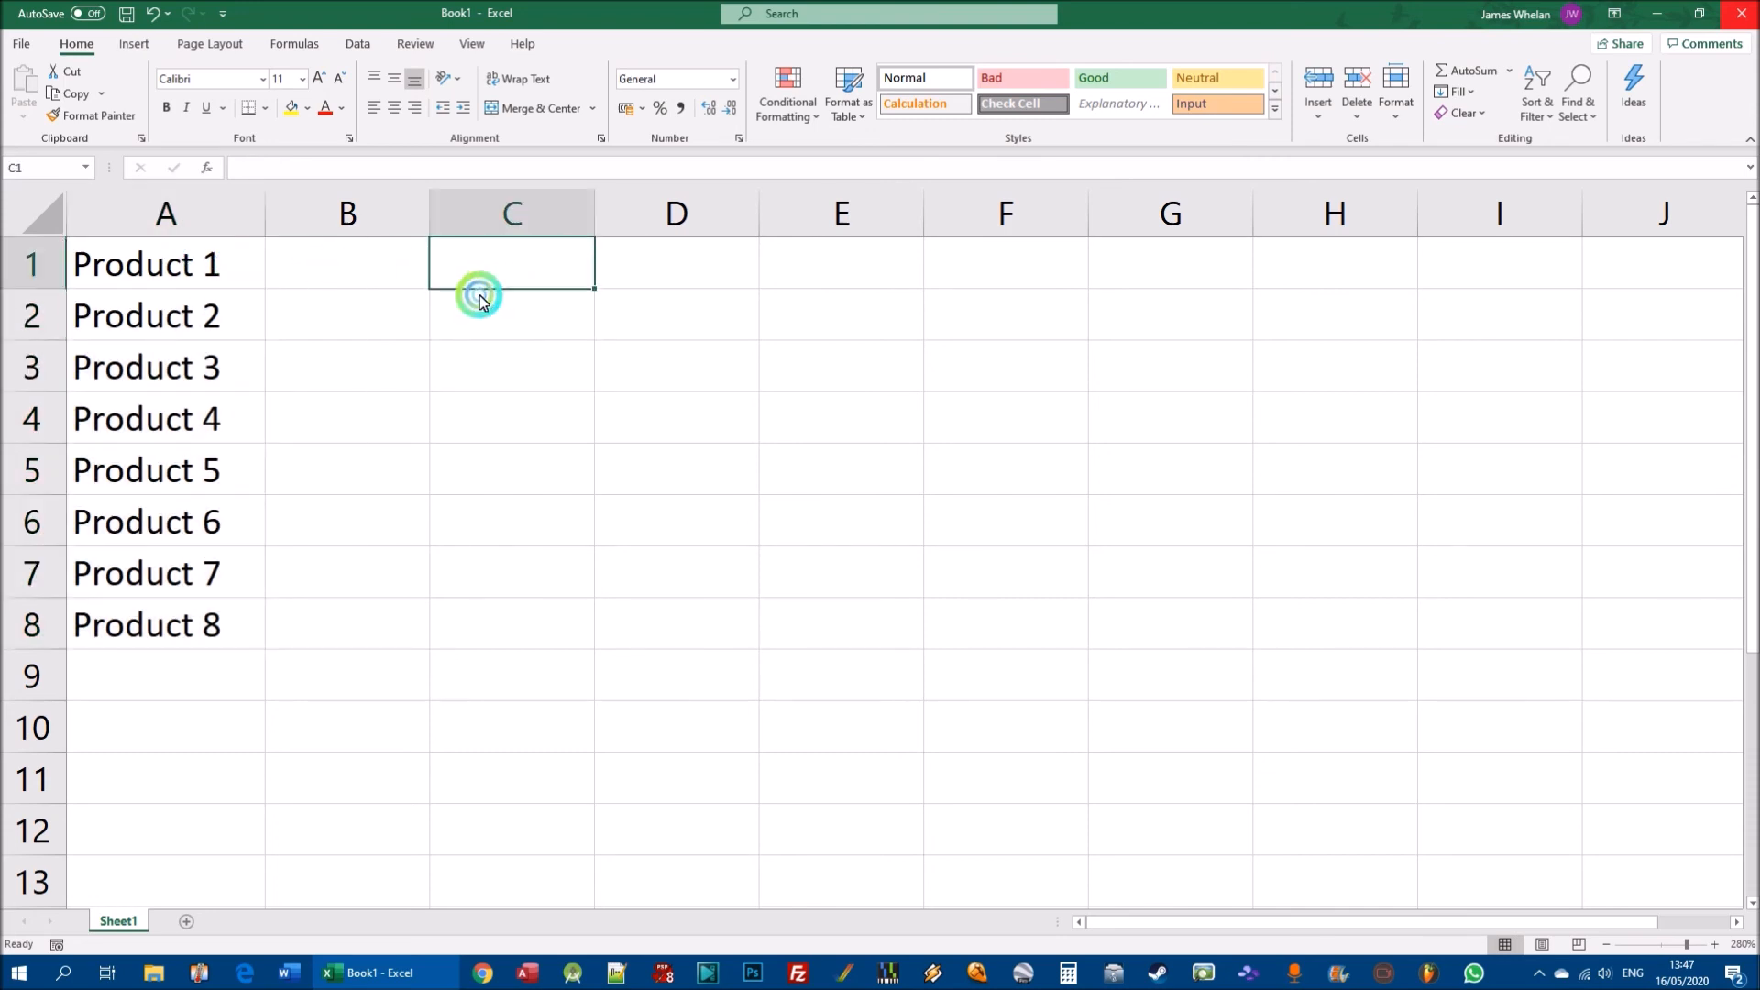
pyautogui.write('1')
pyautogui.press('Return')
# Try auto-filling C1 down to C6 as repeated 1s, undo it, and fill C1:C6 as a series from 1 to 6.
pyautogui.click(523, 260)
pyautogui.moveTo(592, 288); pyautogui.dragTo(586, 543)
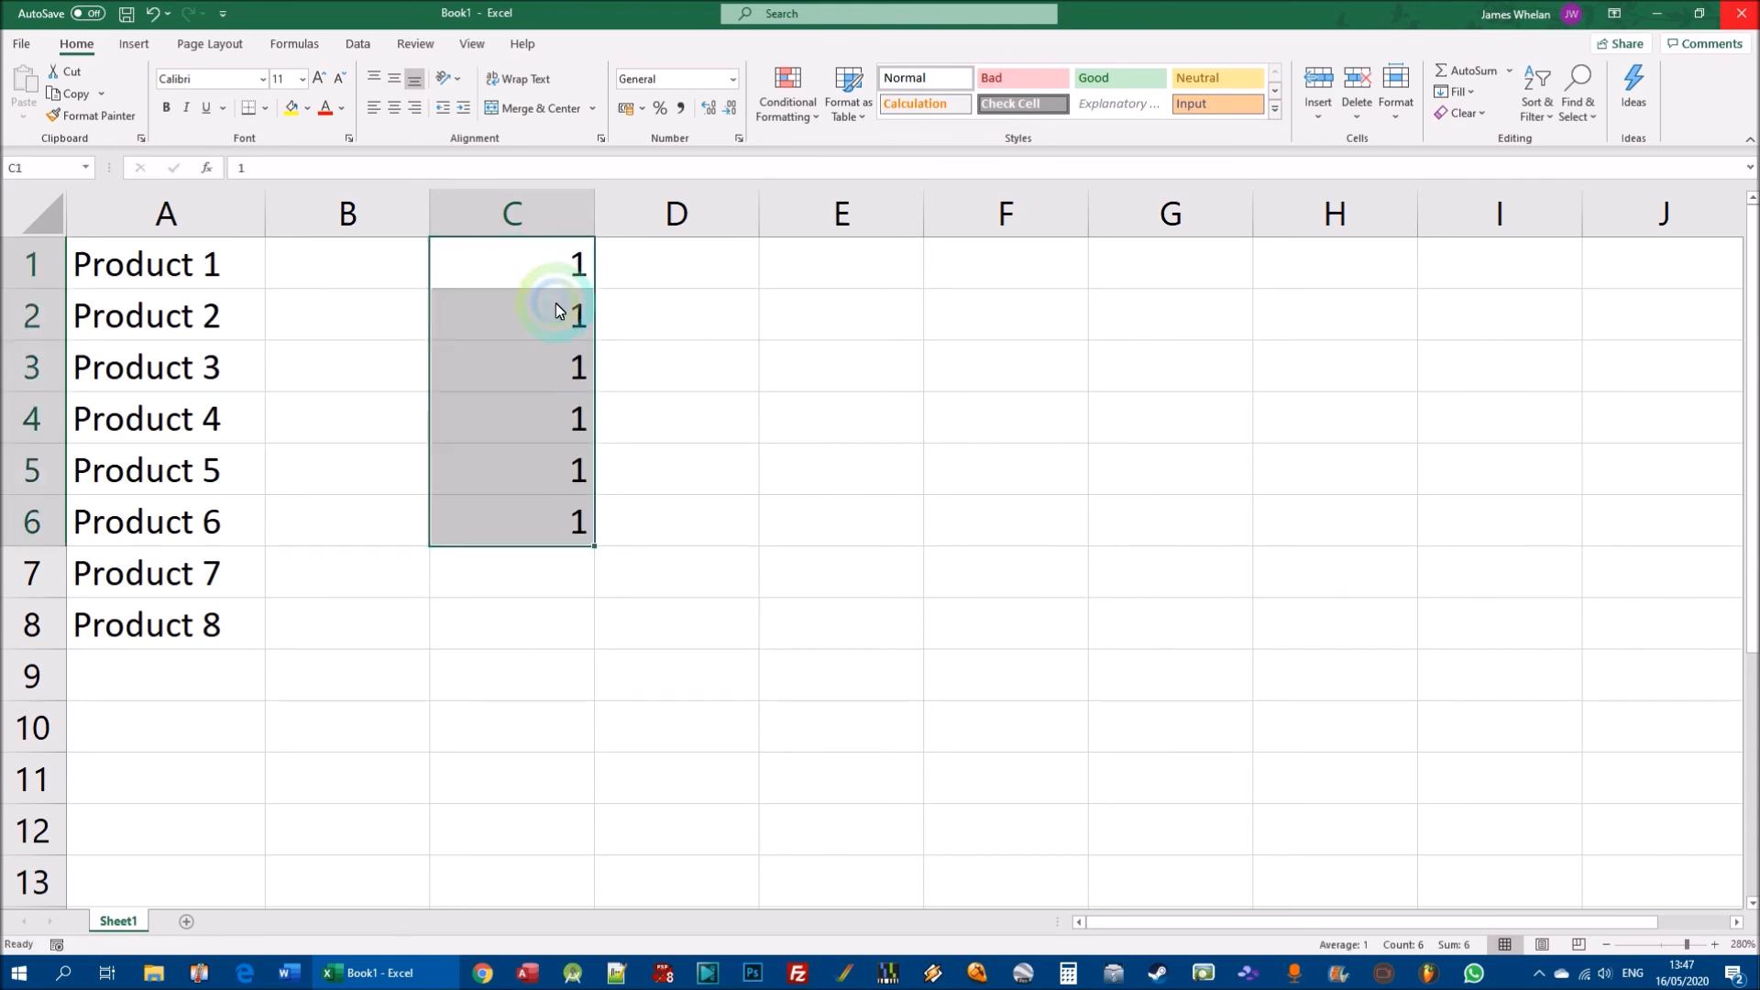
pyautogui.hotkey('ctrl', 'z')
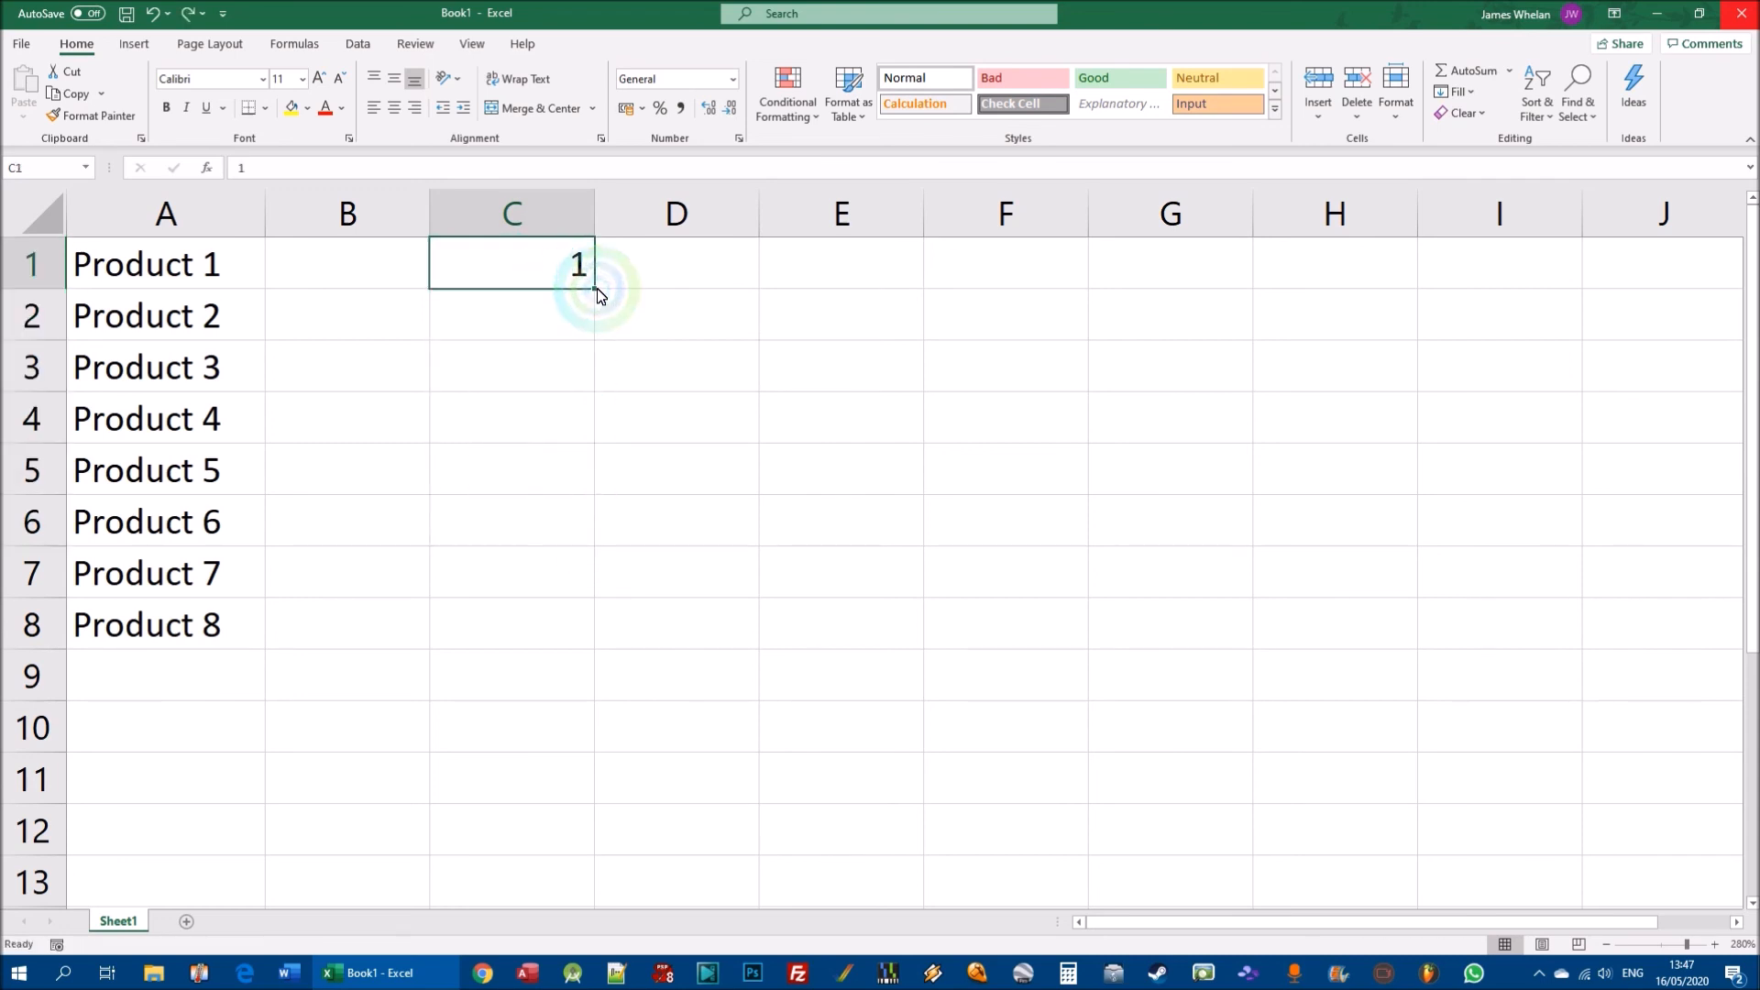
pyautogui.moveTo(590, 328); pyautogui.dragTo(582, 558)
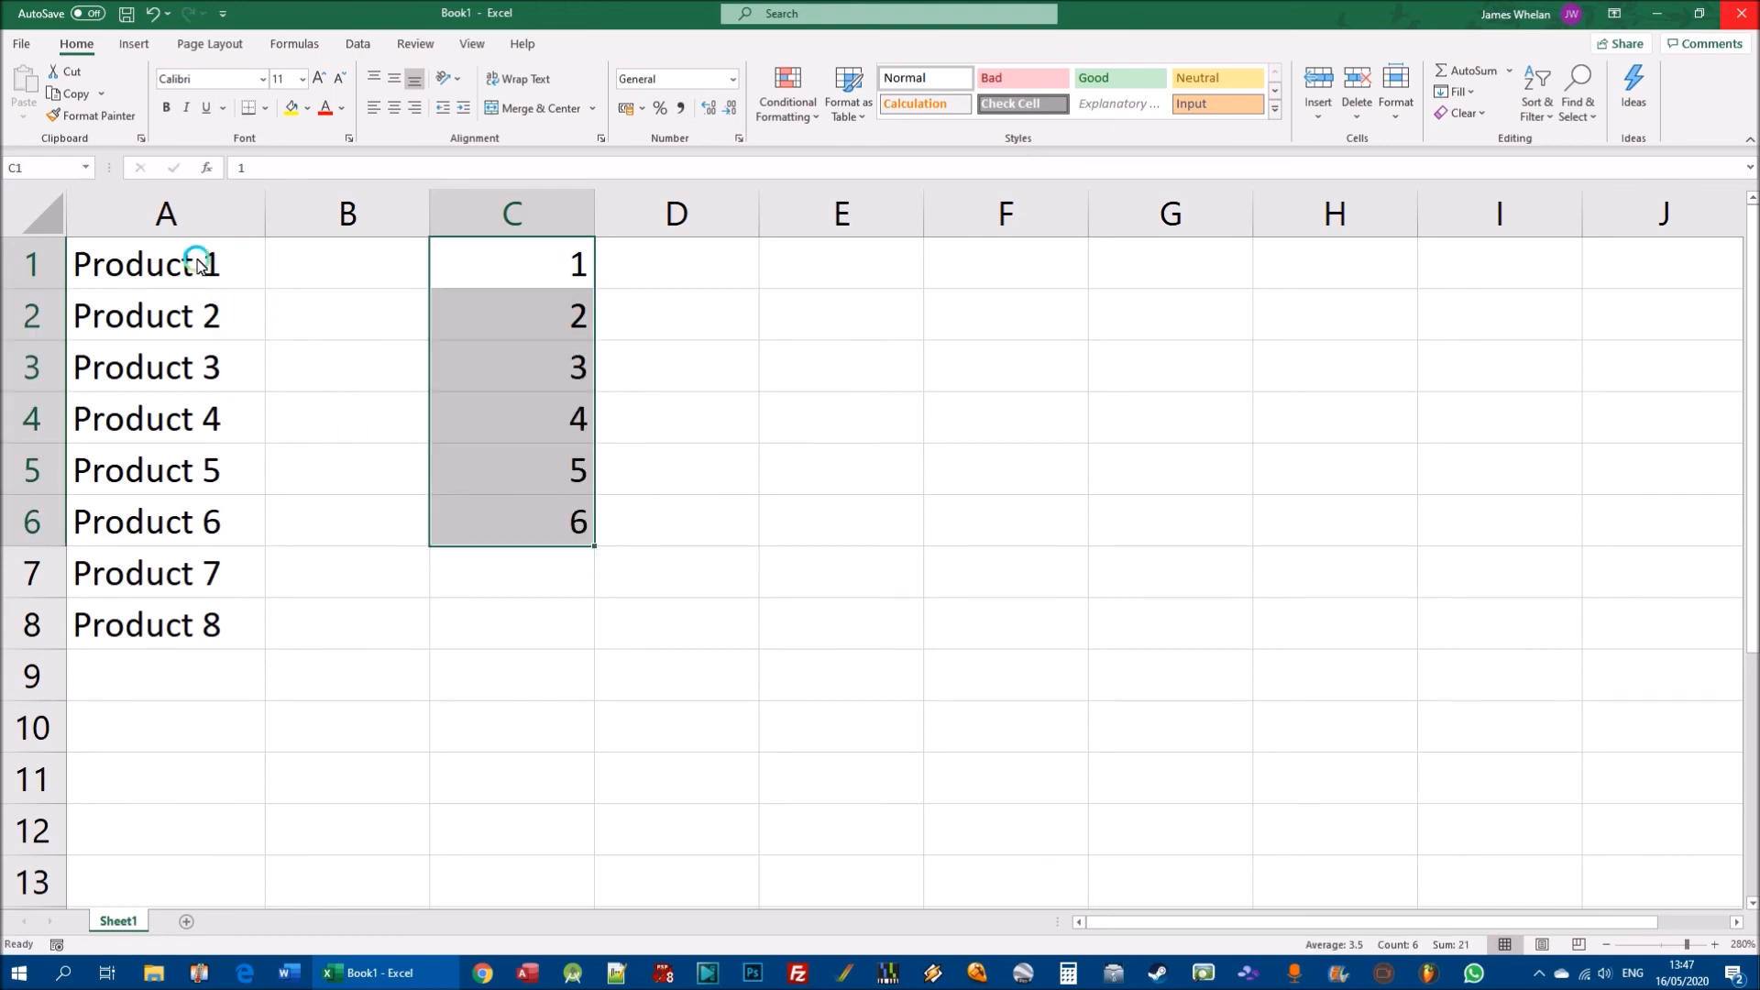
# Clear the number series from C1:C6.
pyautogui.moveTo(513, 266); pyautogui.dragTo(515, 518)
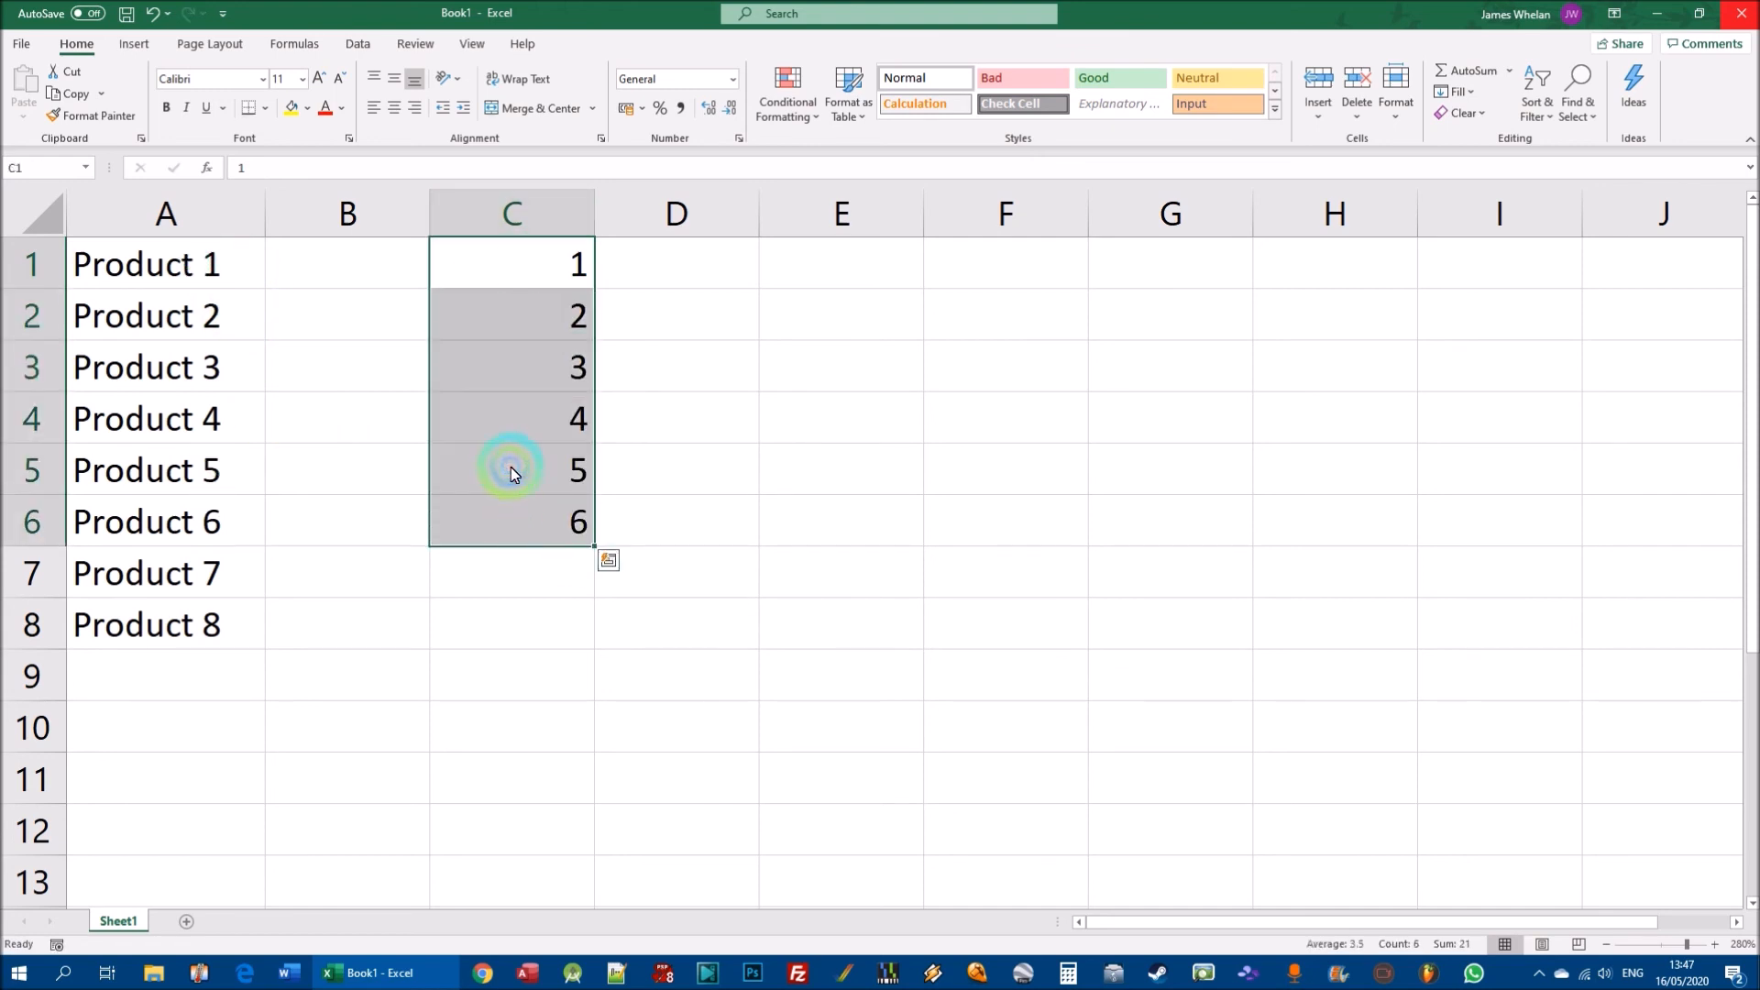
pyautogui.press('Delete')
pyautogui.press('Return')
pyautogui.click(184, 275)
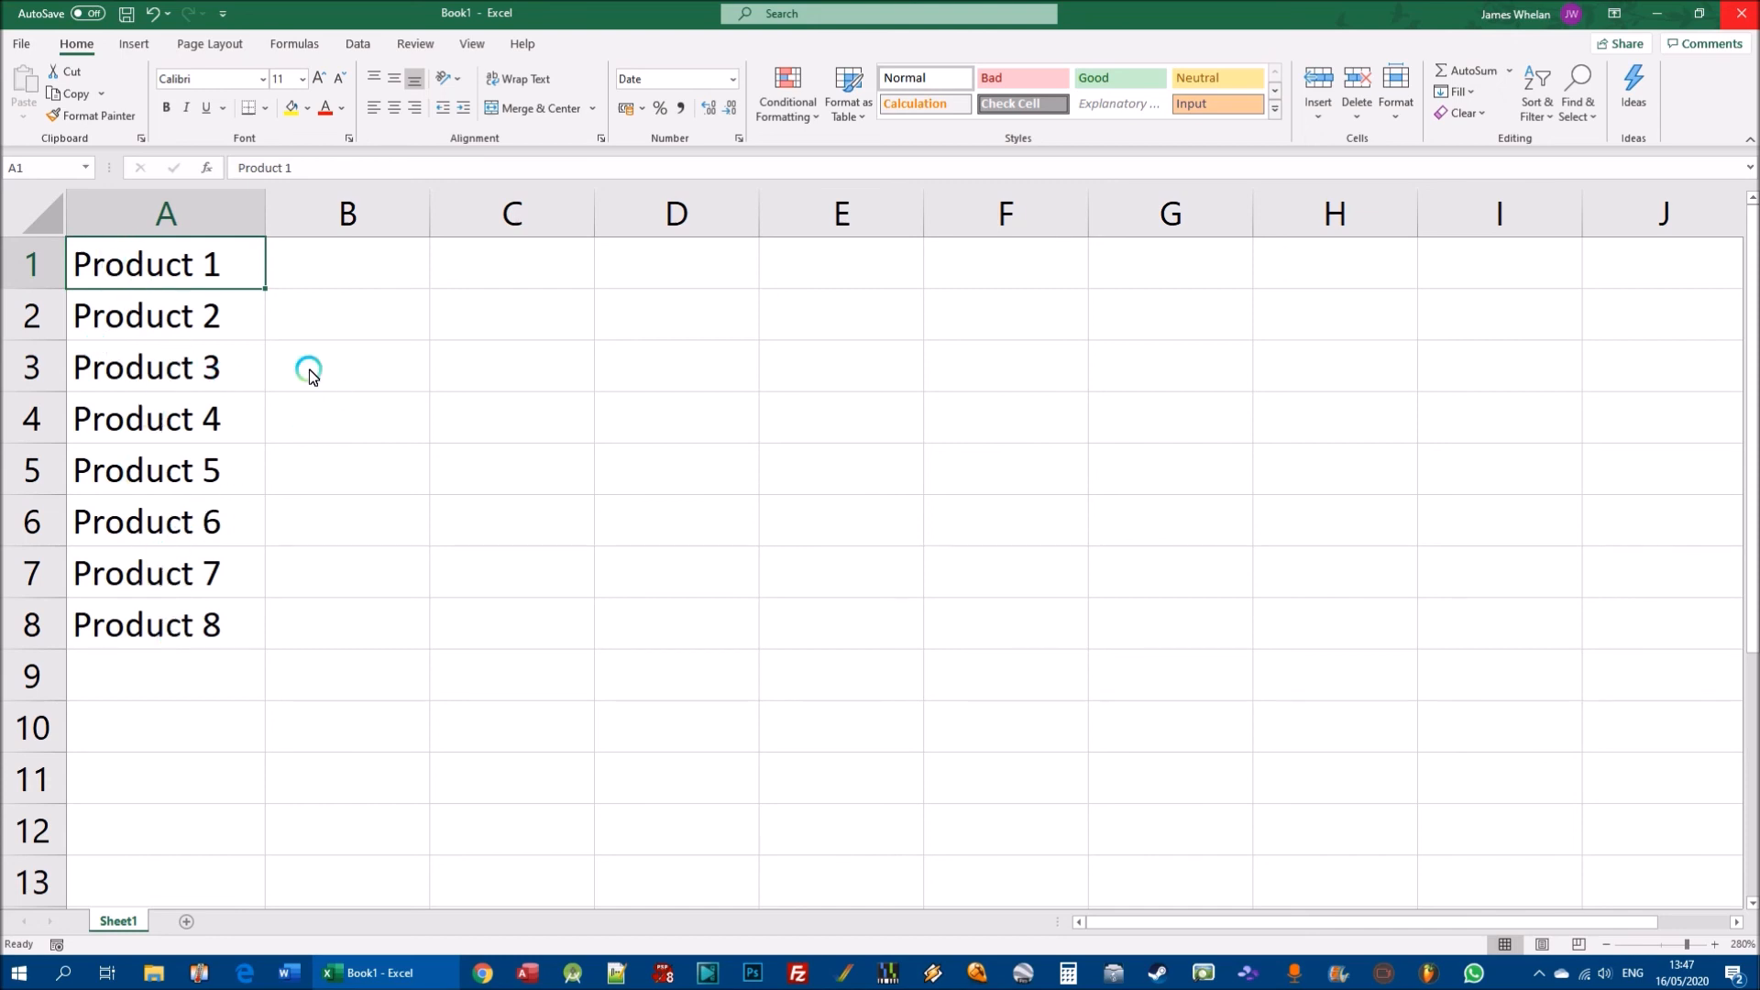
# Enter "1 Product" in C1 and auto-fill it down to C7 as 1 Product to 7 Product.
pyautogui.click(473, 265)
pyautogui.write('1 Product')
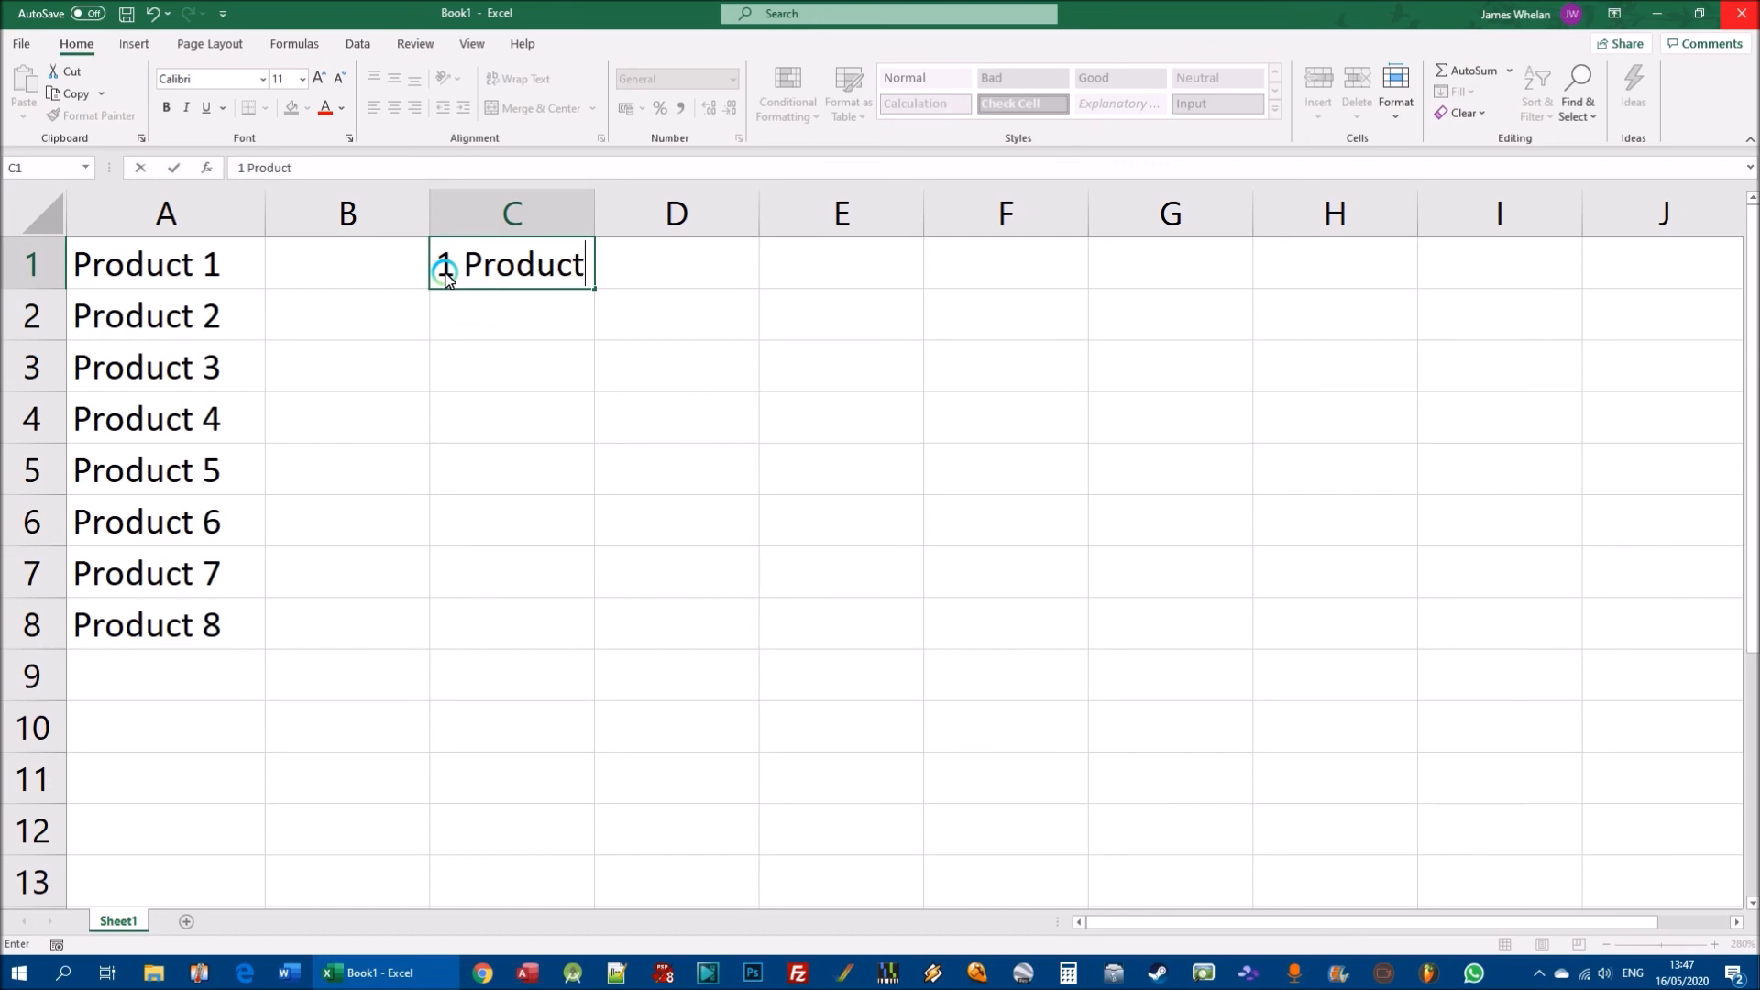
pyautogui.press('Return')
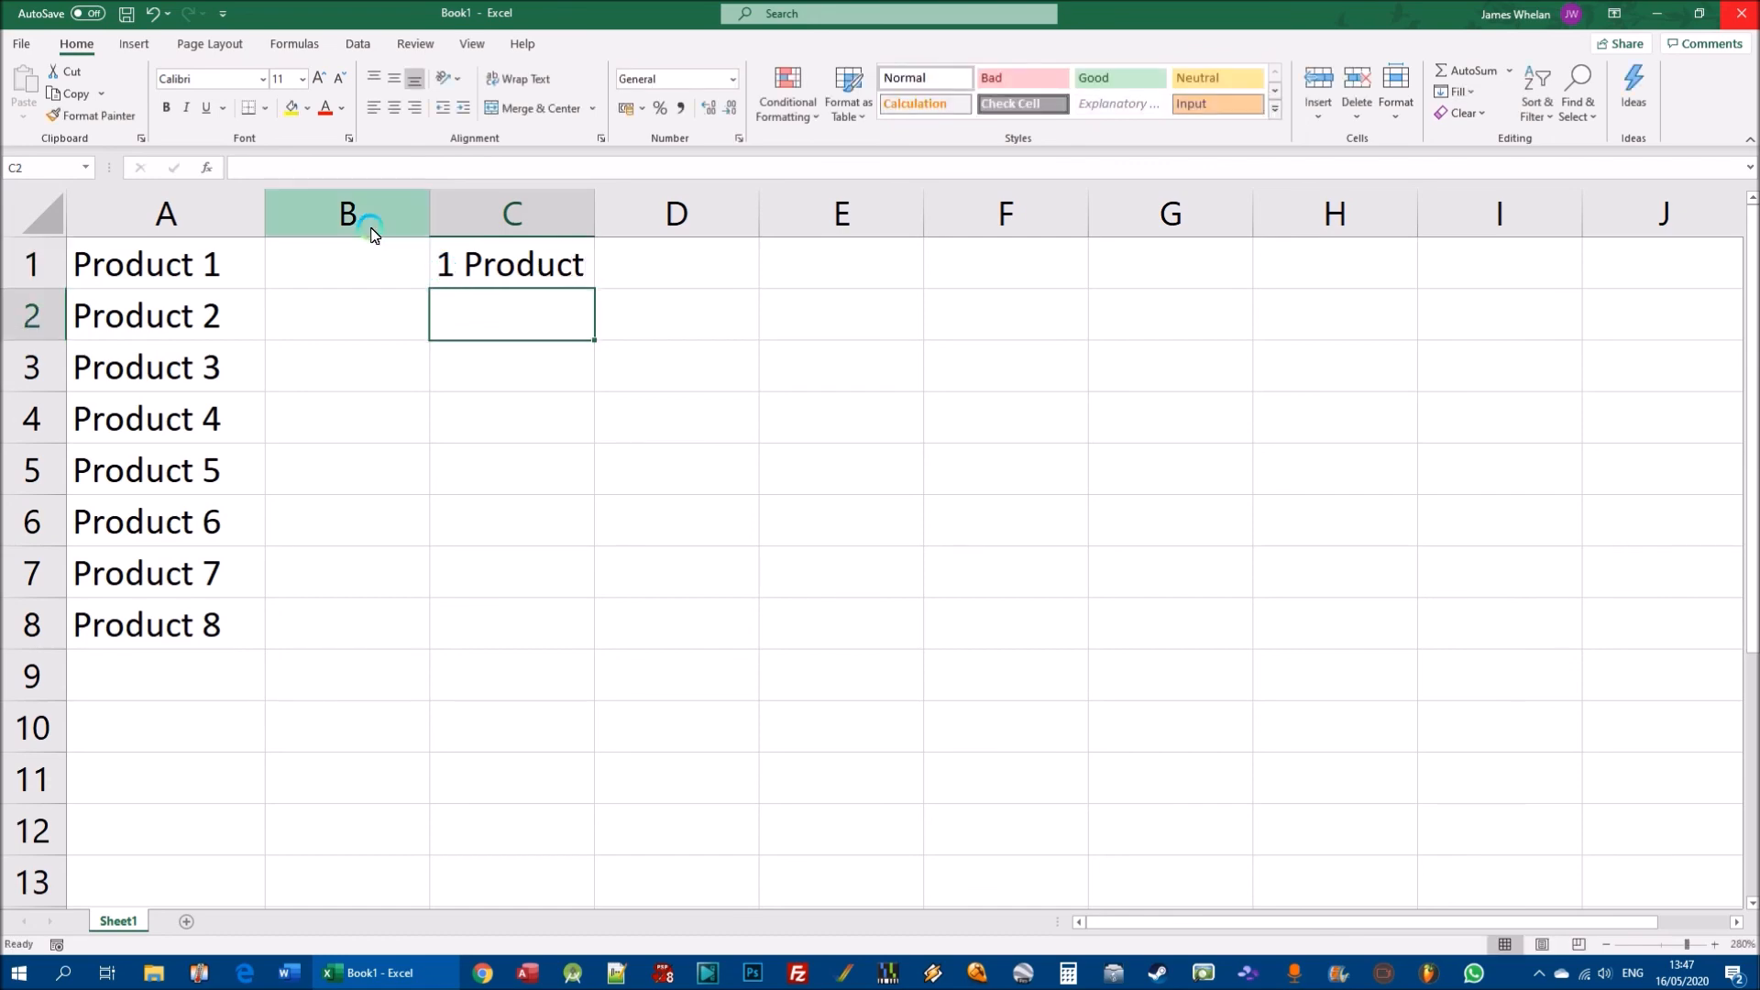
pyautogui.click(445, 275)
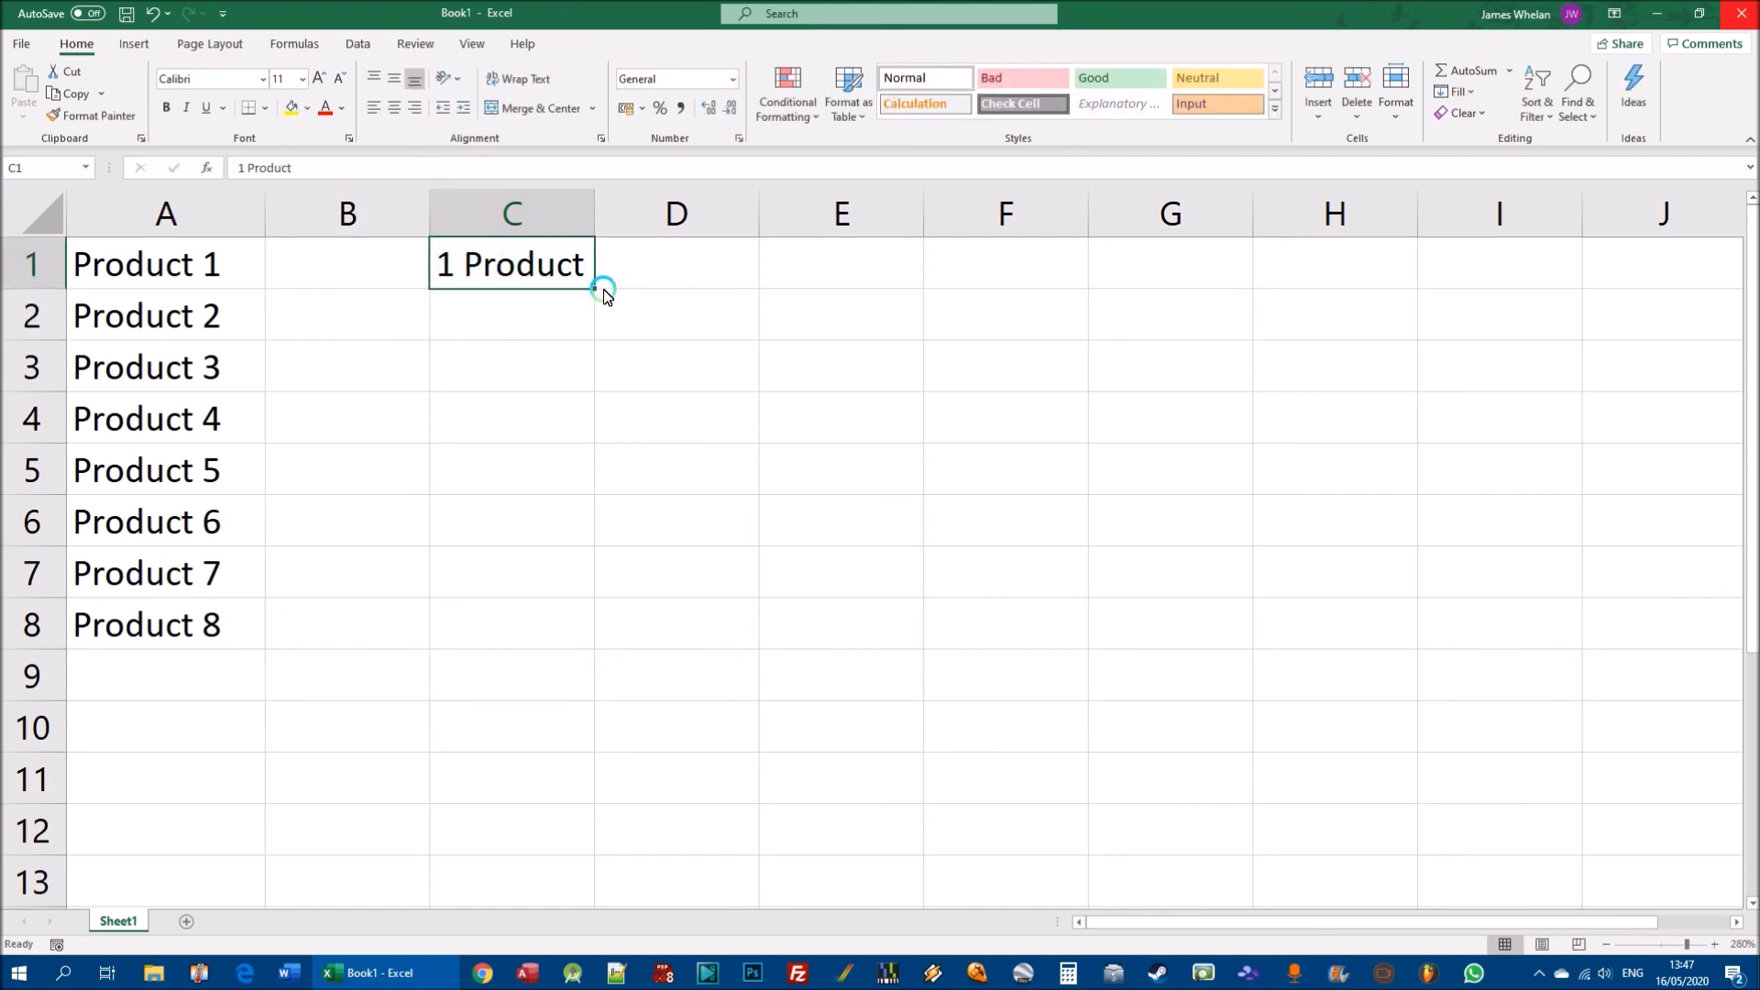
pyautogui.moveTo(596, 292); pyautogui.dragTo(590, 577)
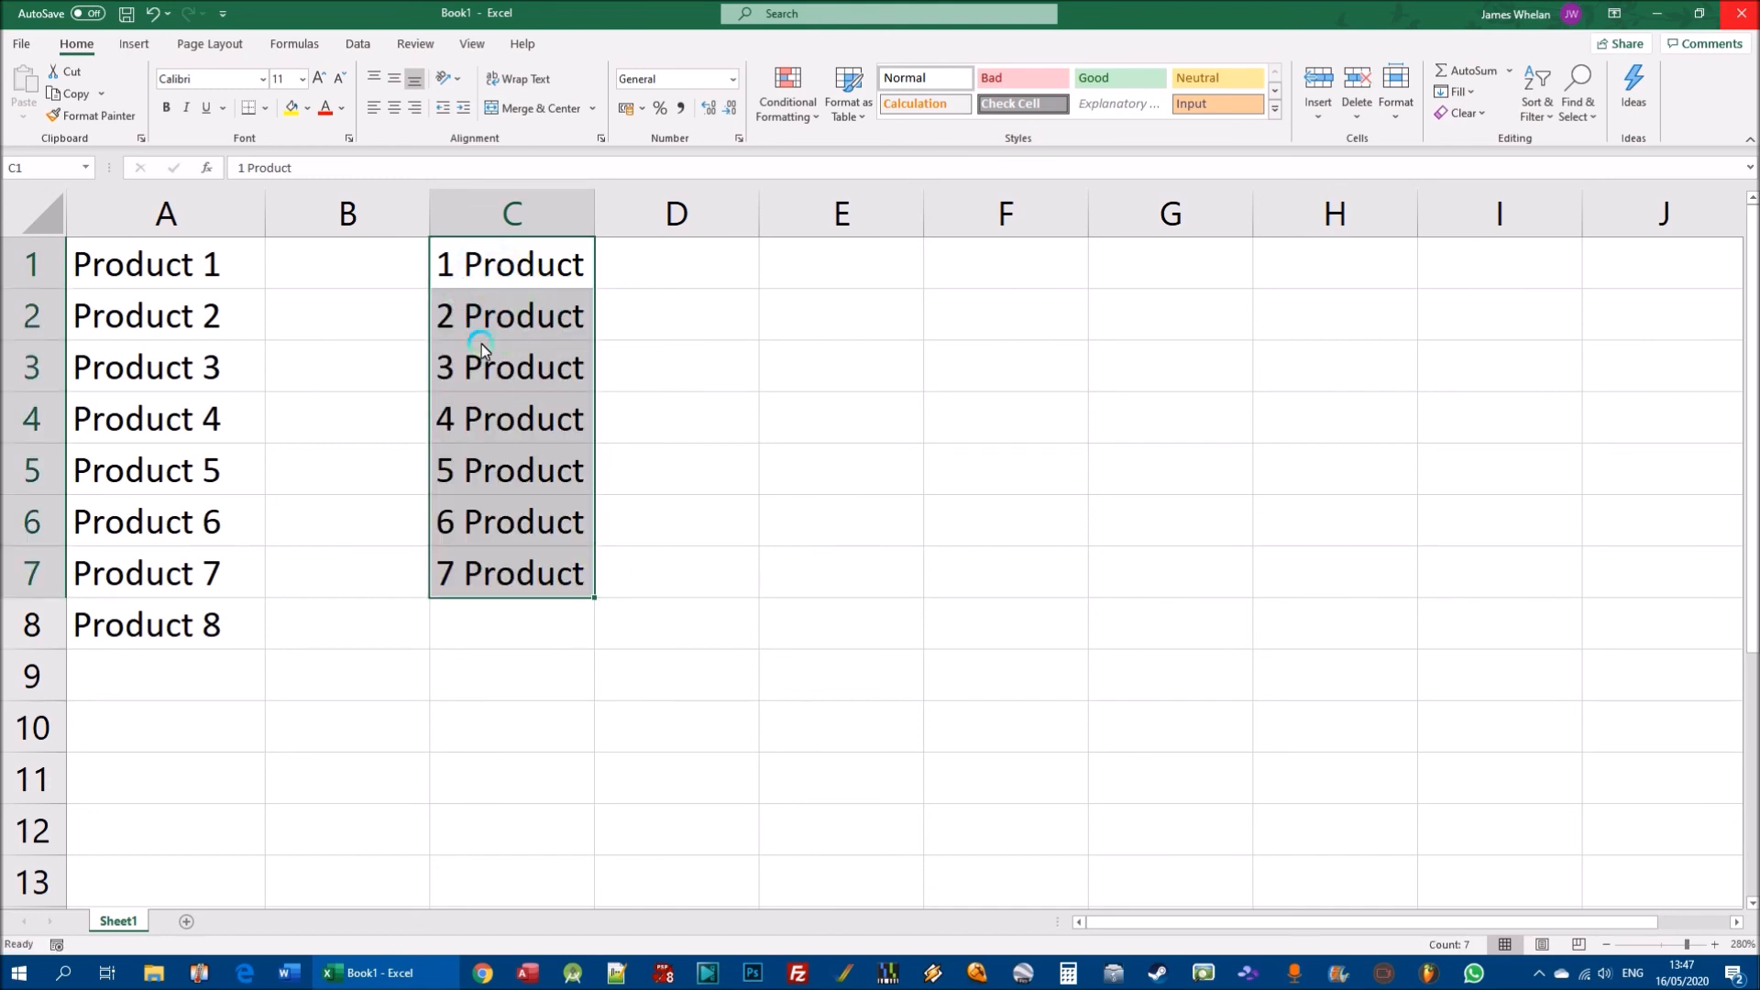
# Clear the numbered product text from C1:C7 and the product list from A1:A8.
pyautogui.moveTo(495, 276); pyautogui.dragTo(469, 571)
pyautogui.press('Delete')
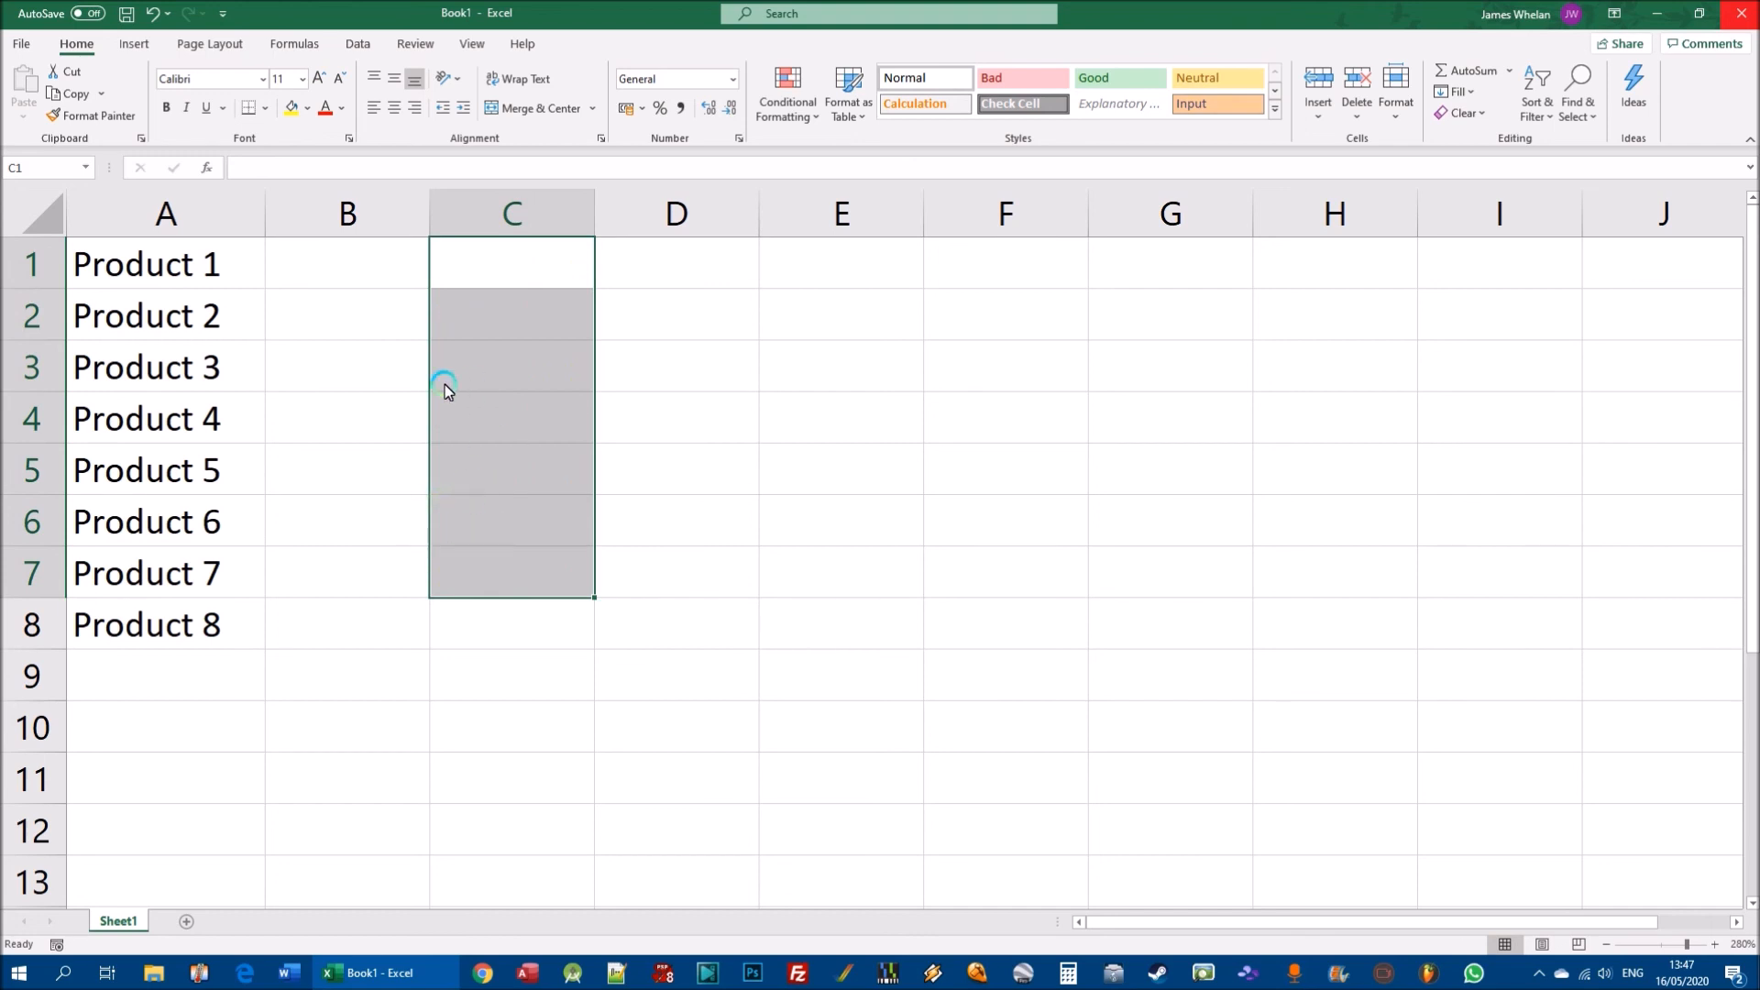
pyautogui.moveTo(196, 280); pyautogui.dragTo(201, 647)
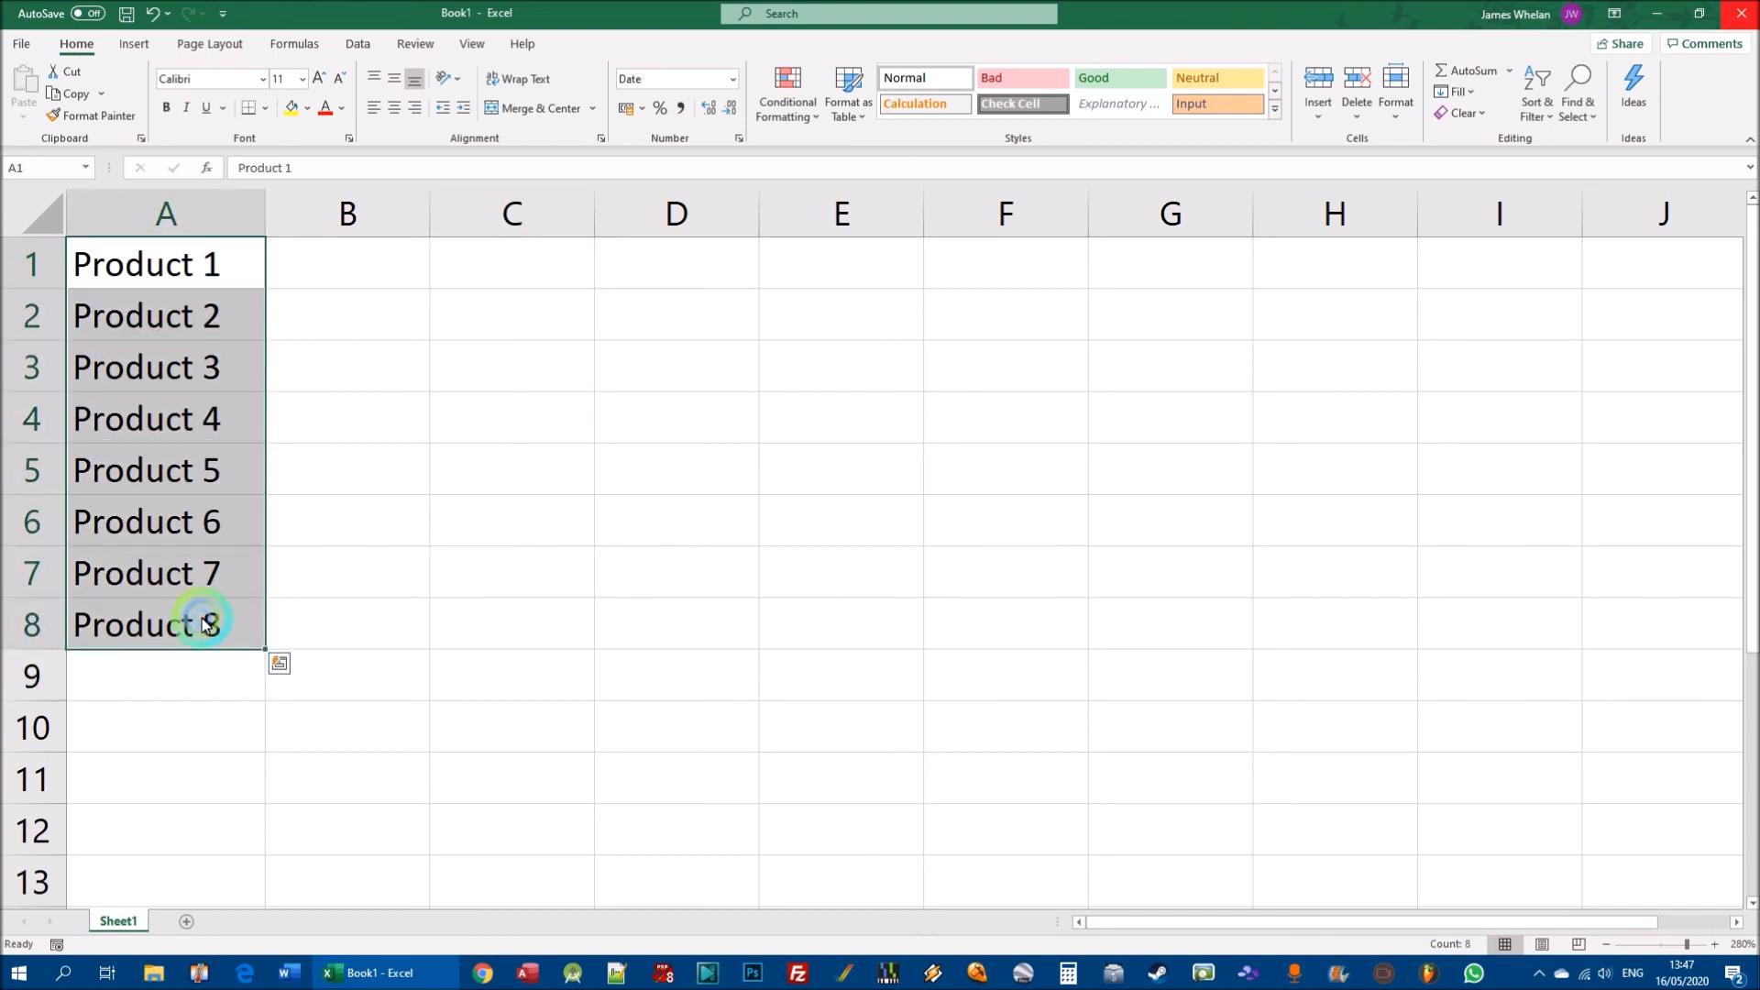
pyautogui.press('Delete')
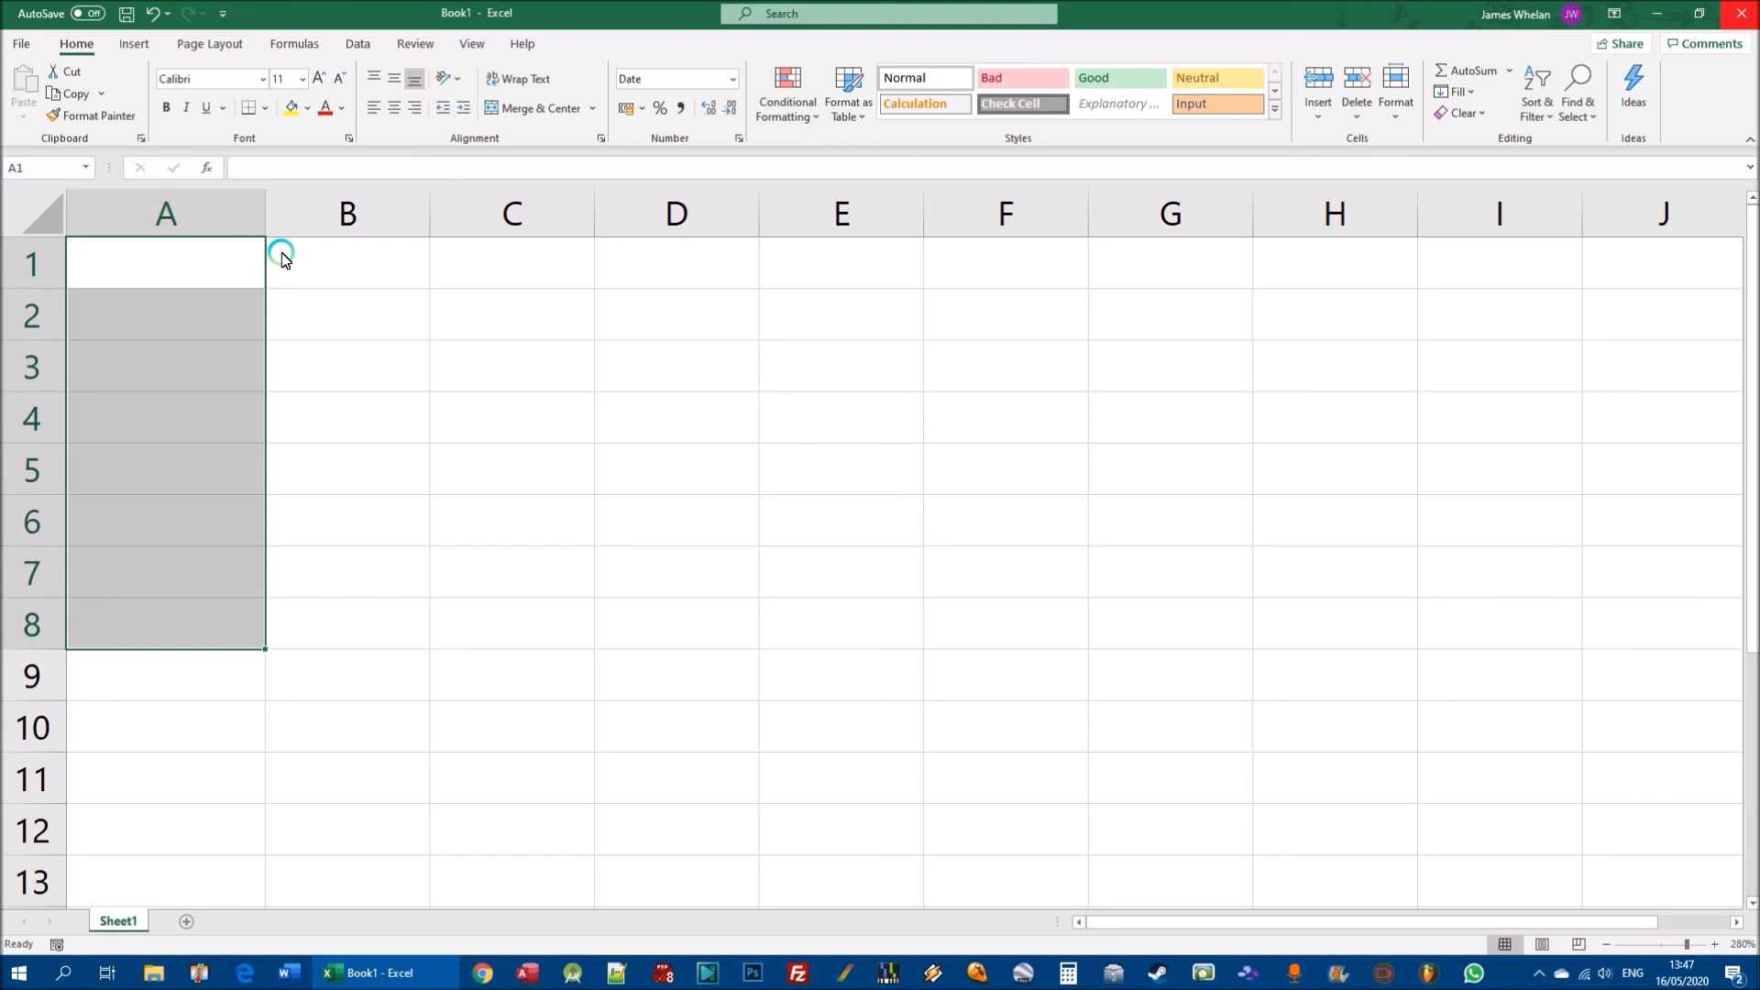
# Enter "Series 1" in A1, auto-fill it across to F1 as Series 1 to Series 6, and undo the fill.
pyautogui.click(172, 270)
pyautogui.write('Series 1')
pyautogui.press('Return')
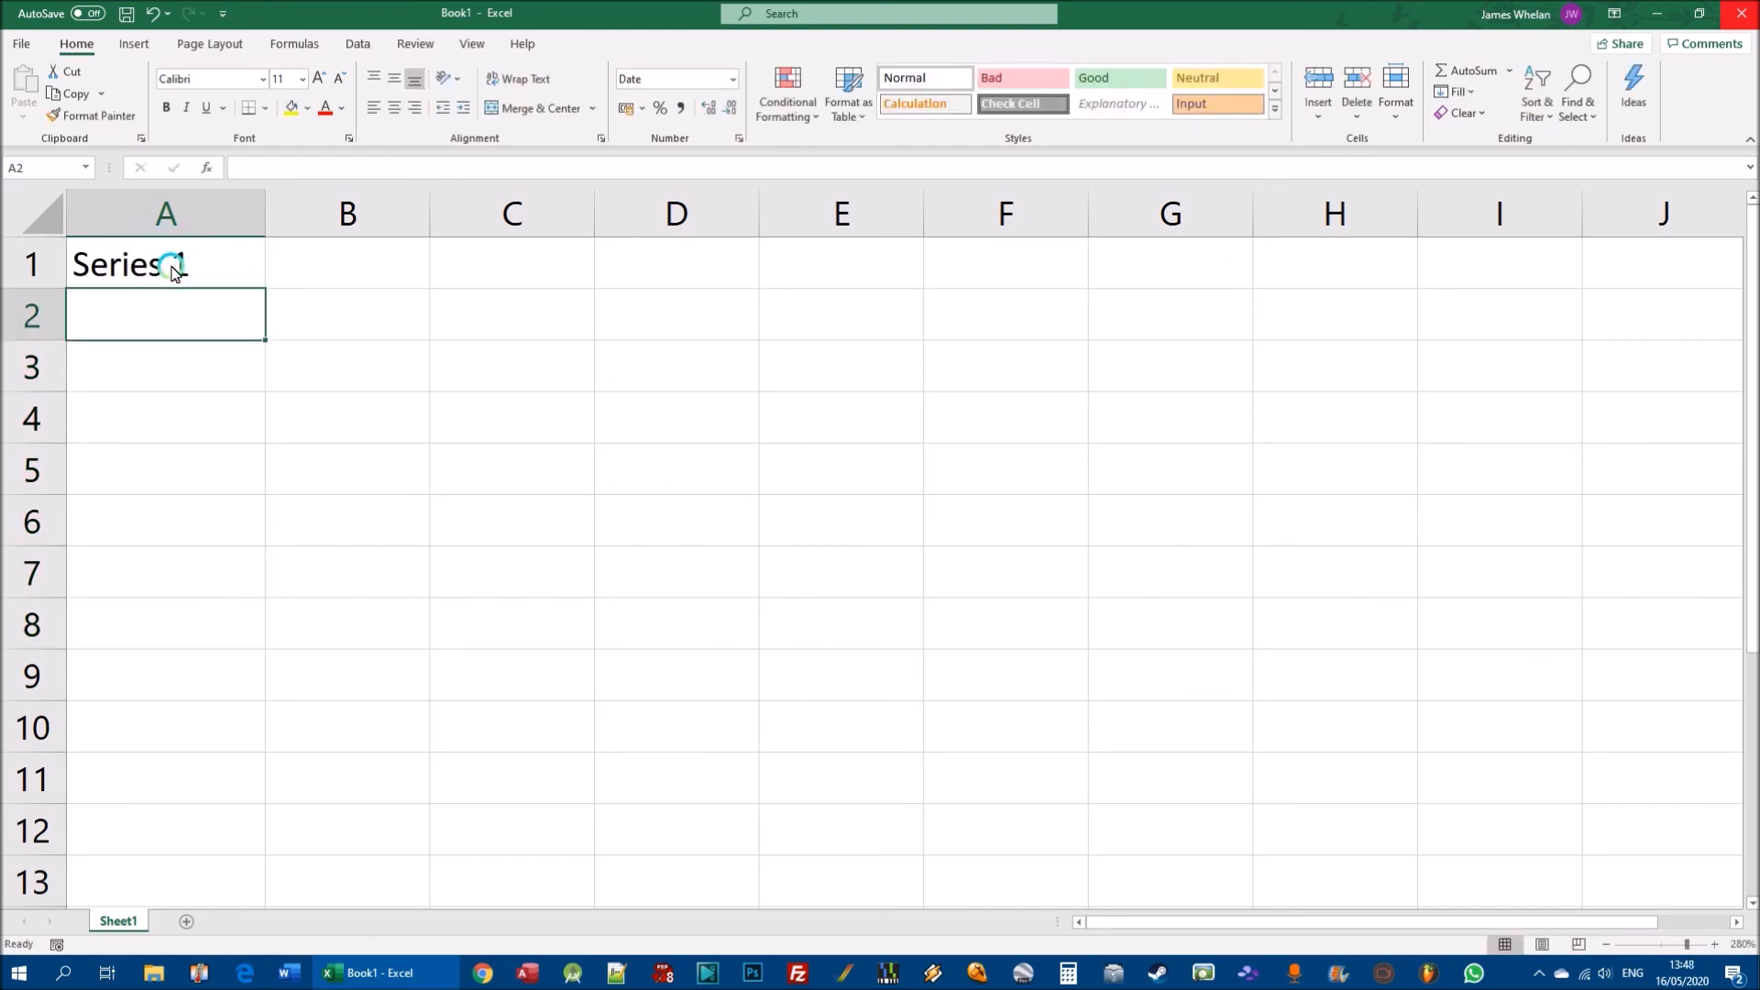
pyautogui.click(169, 272)
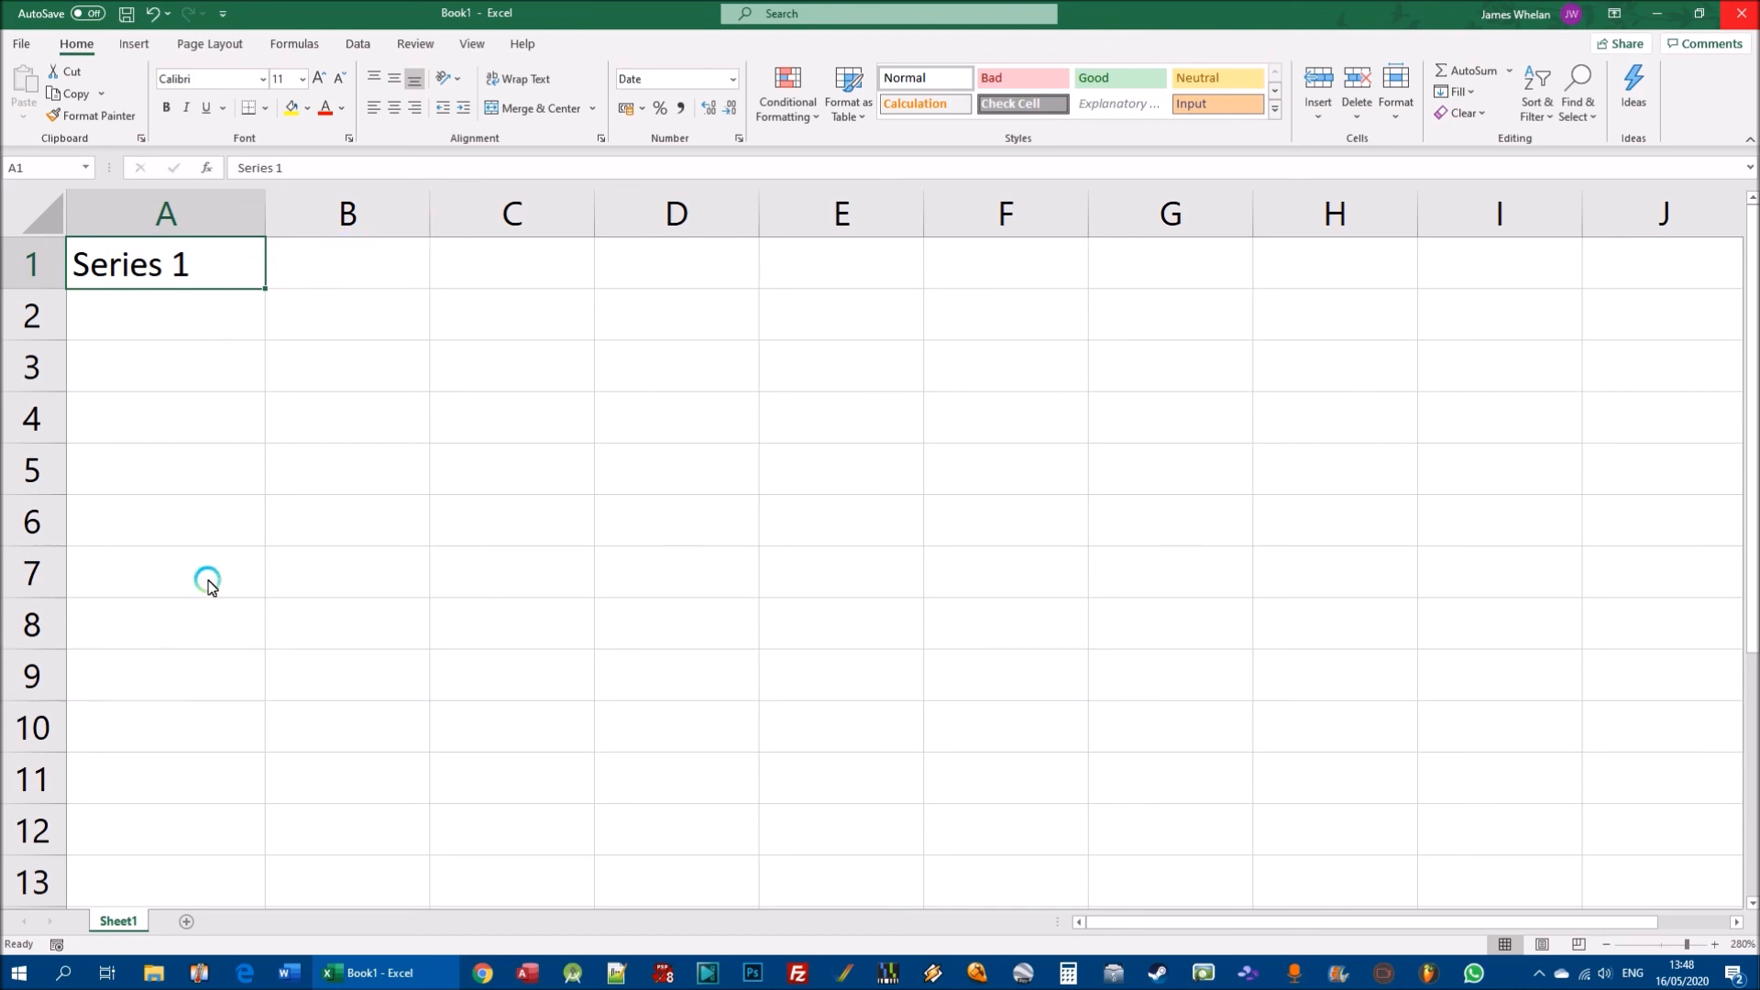
pyautogui.moveTo(265, 291); pyautogui.dragTo(1067, 262)
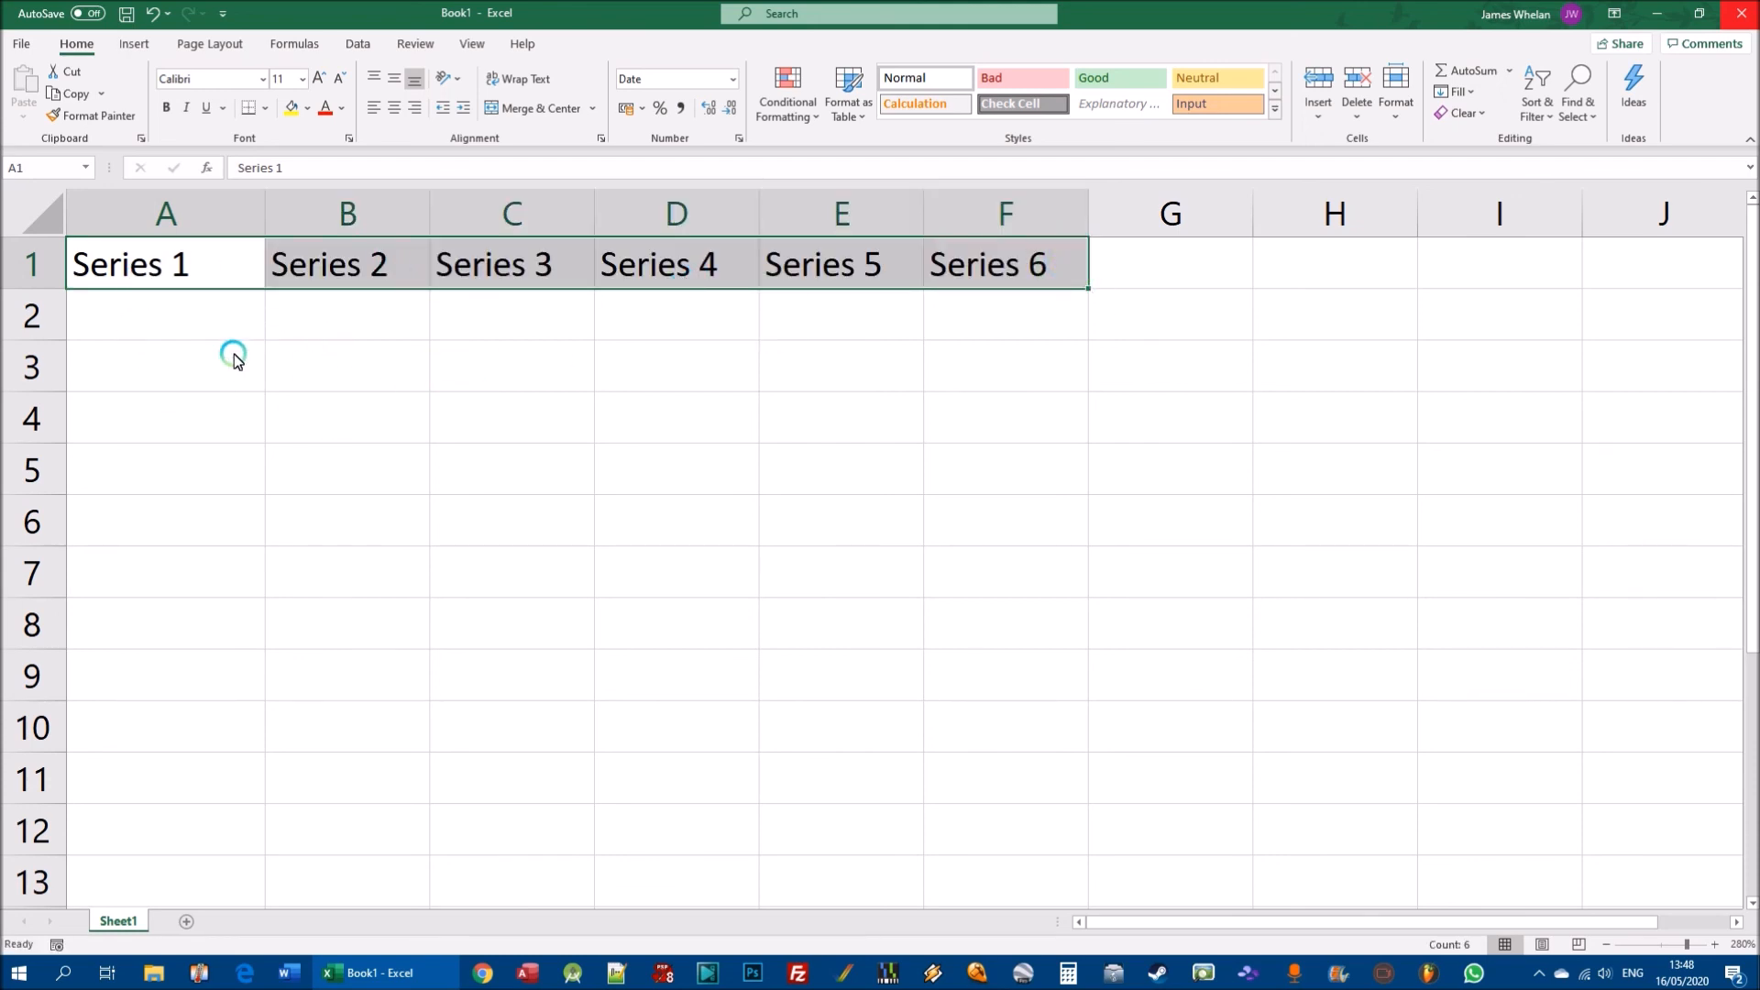
pyautogui.hotkey('ctrl', 'z')
# Enter "Day 1" in A1 and auto-fill it across to E1 as Day 5 and down to A8 as Day 8.
pyautogui.click(209, 268)
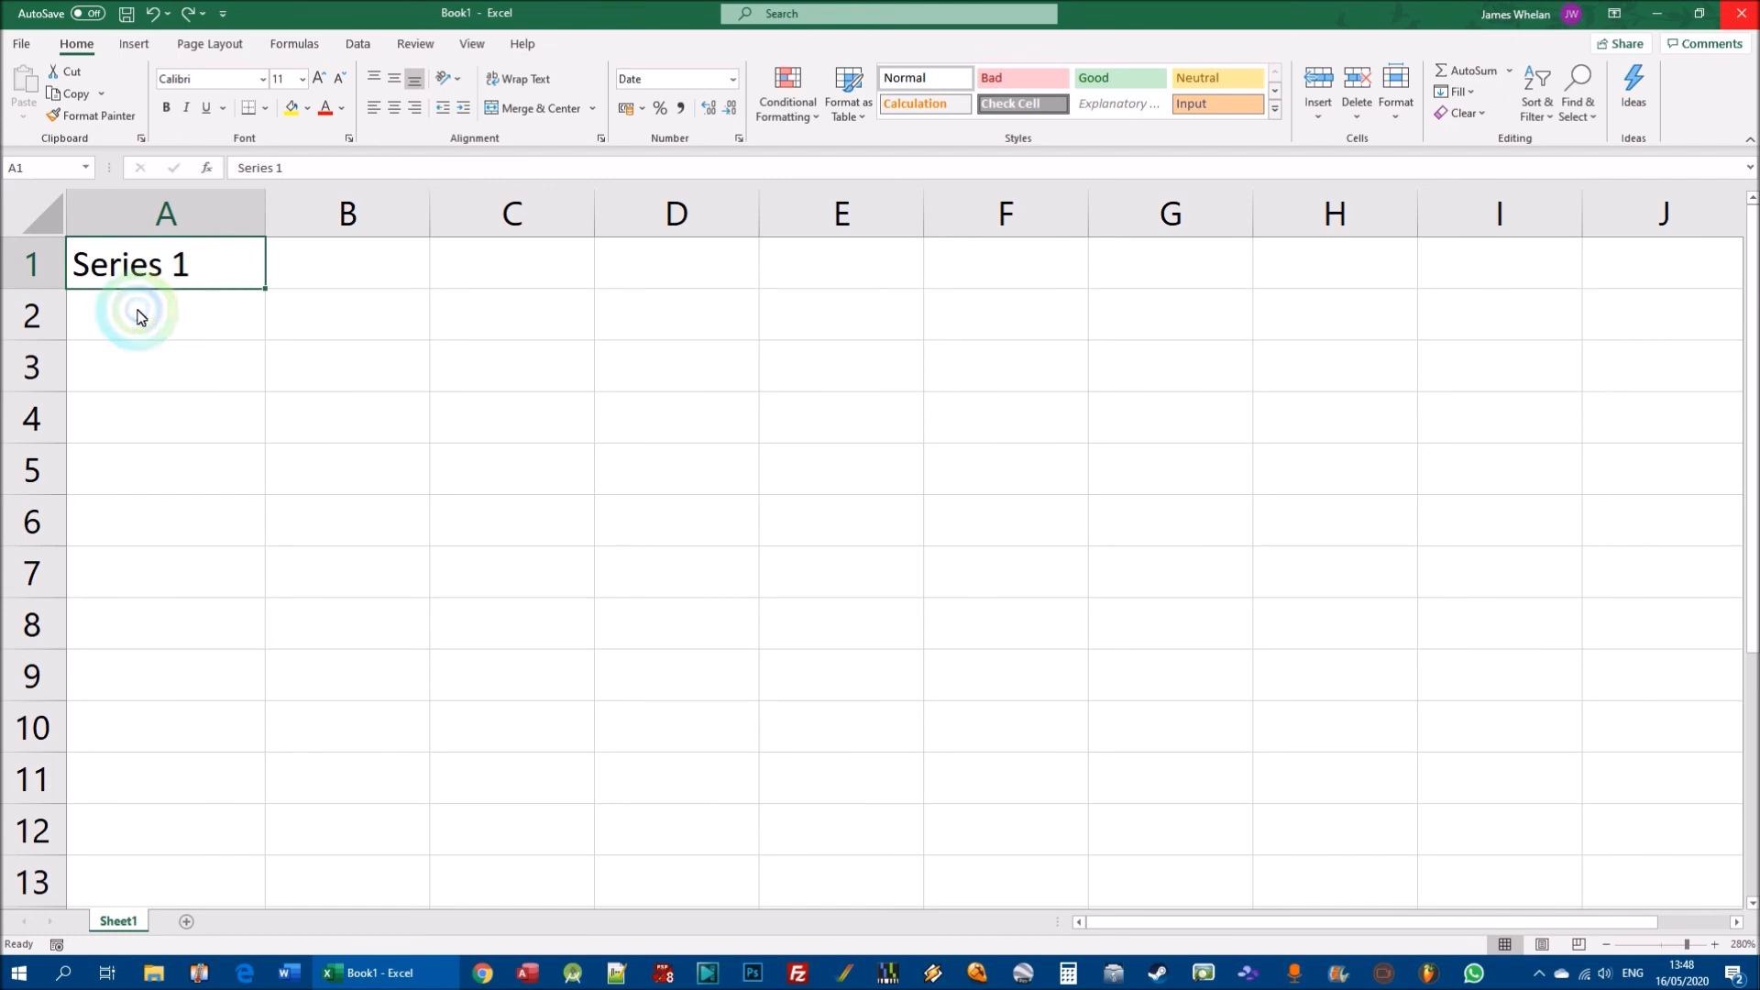
pyautogui.write('Day 1')
pyautogui.press('Return')
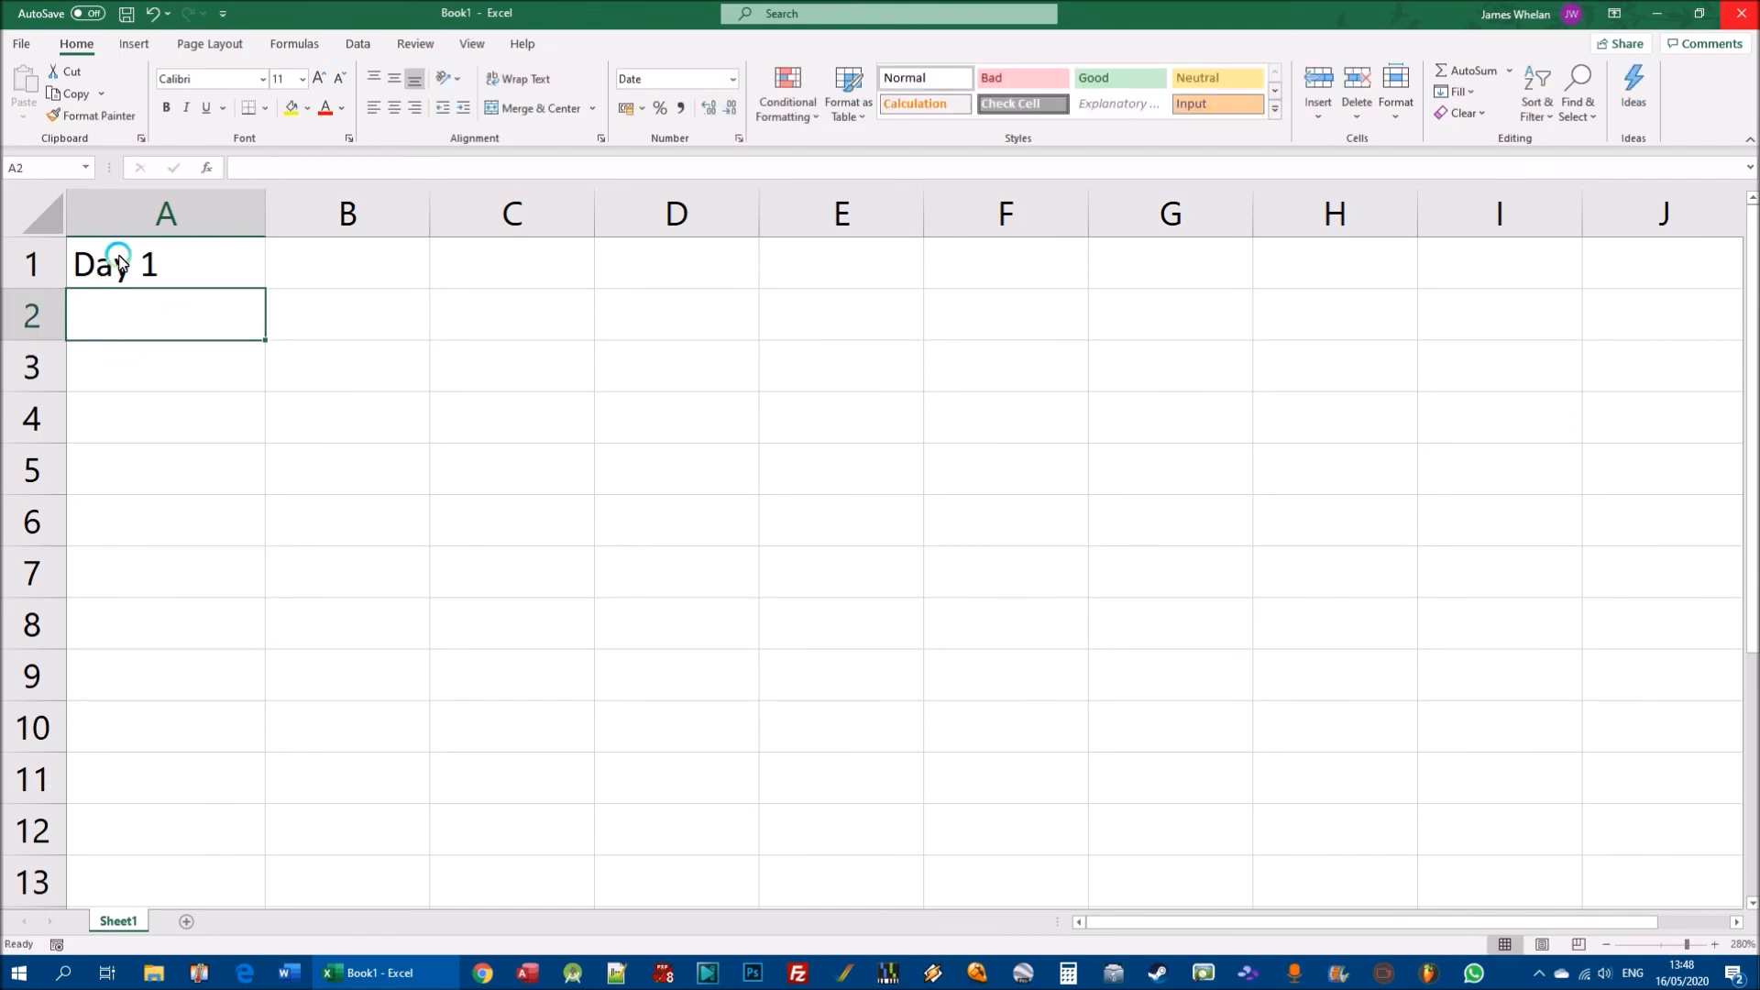
pyautogui.click(148, 266)
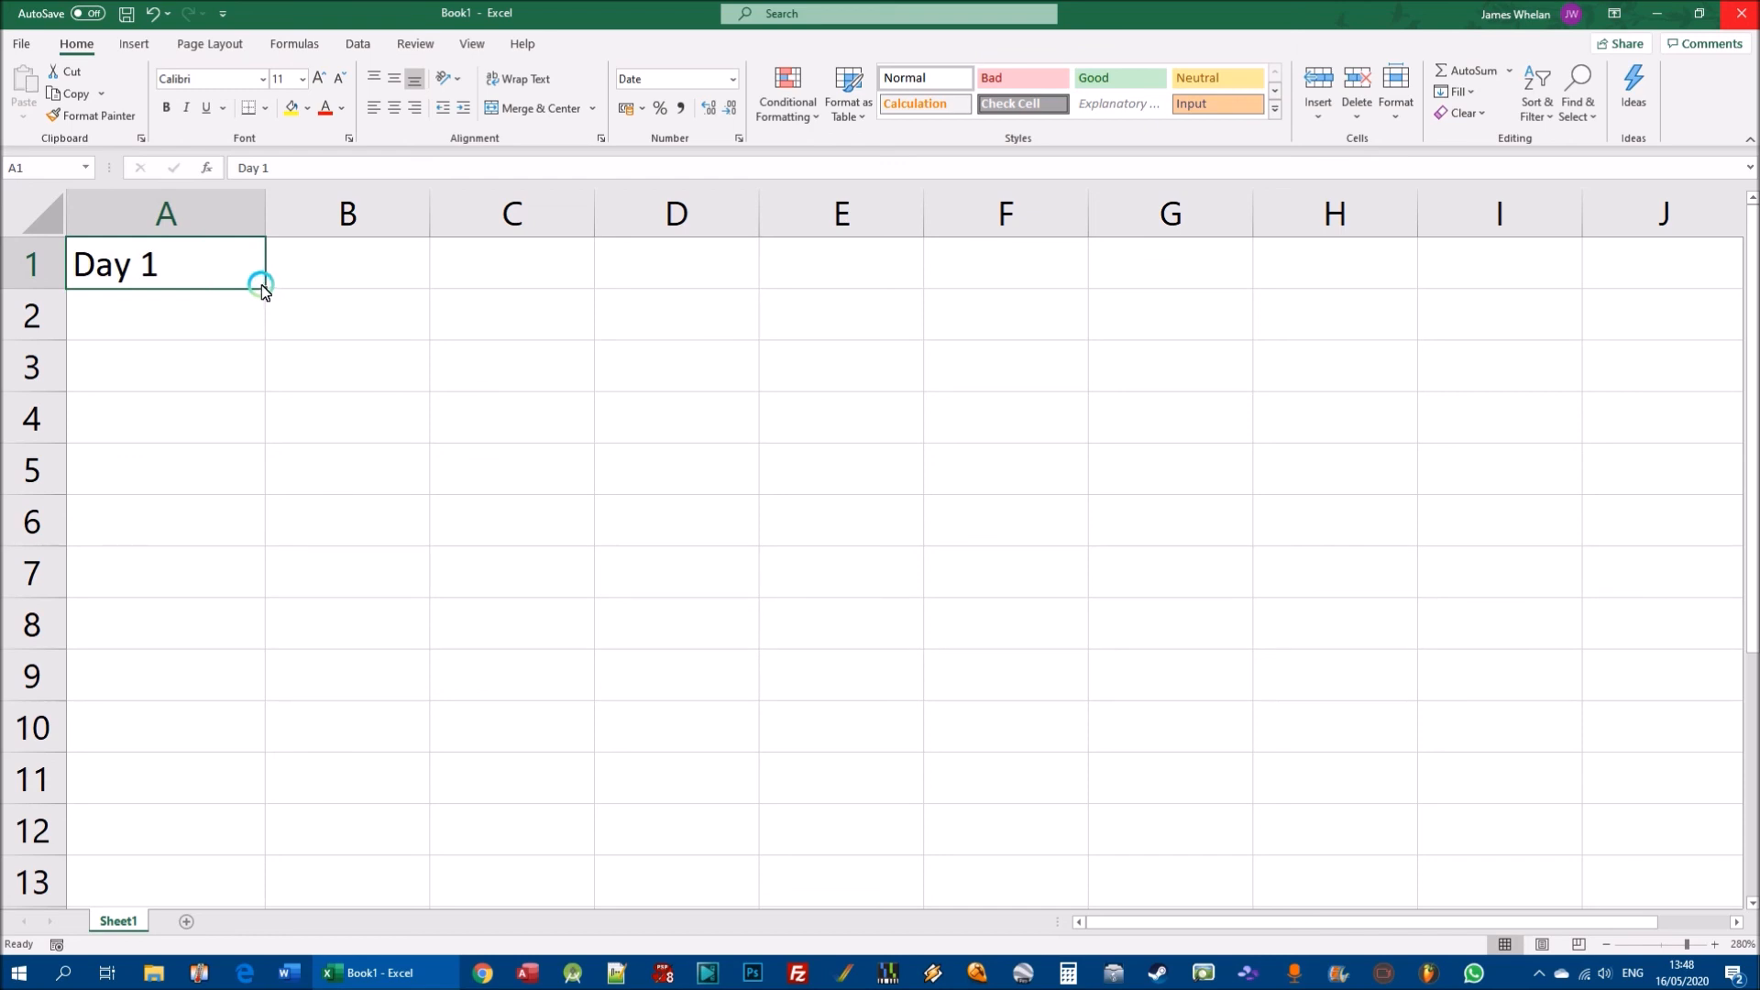
pyautogui.moveTo(261, 289); pyautogui.dragTo(905, 268)
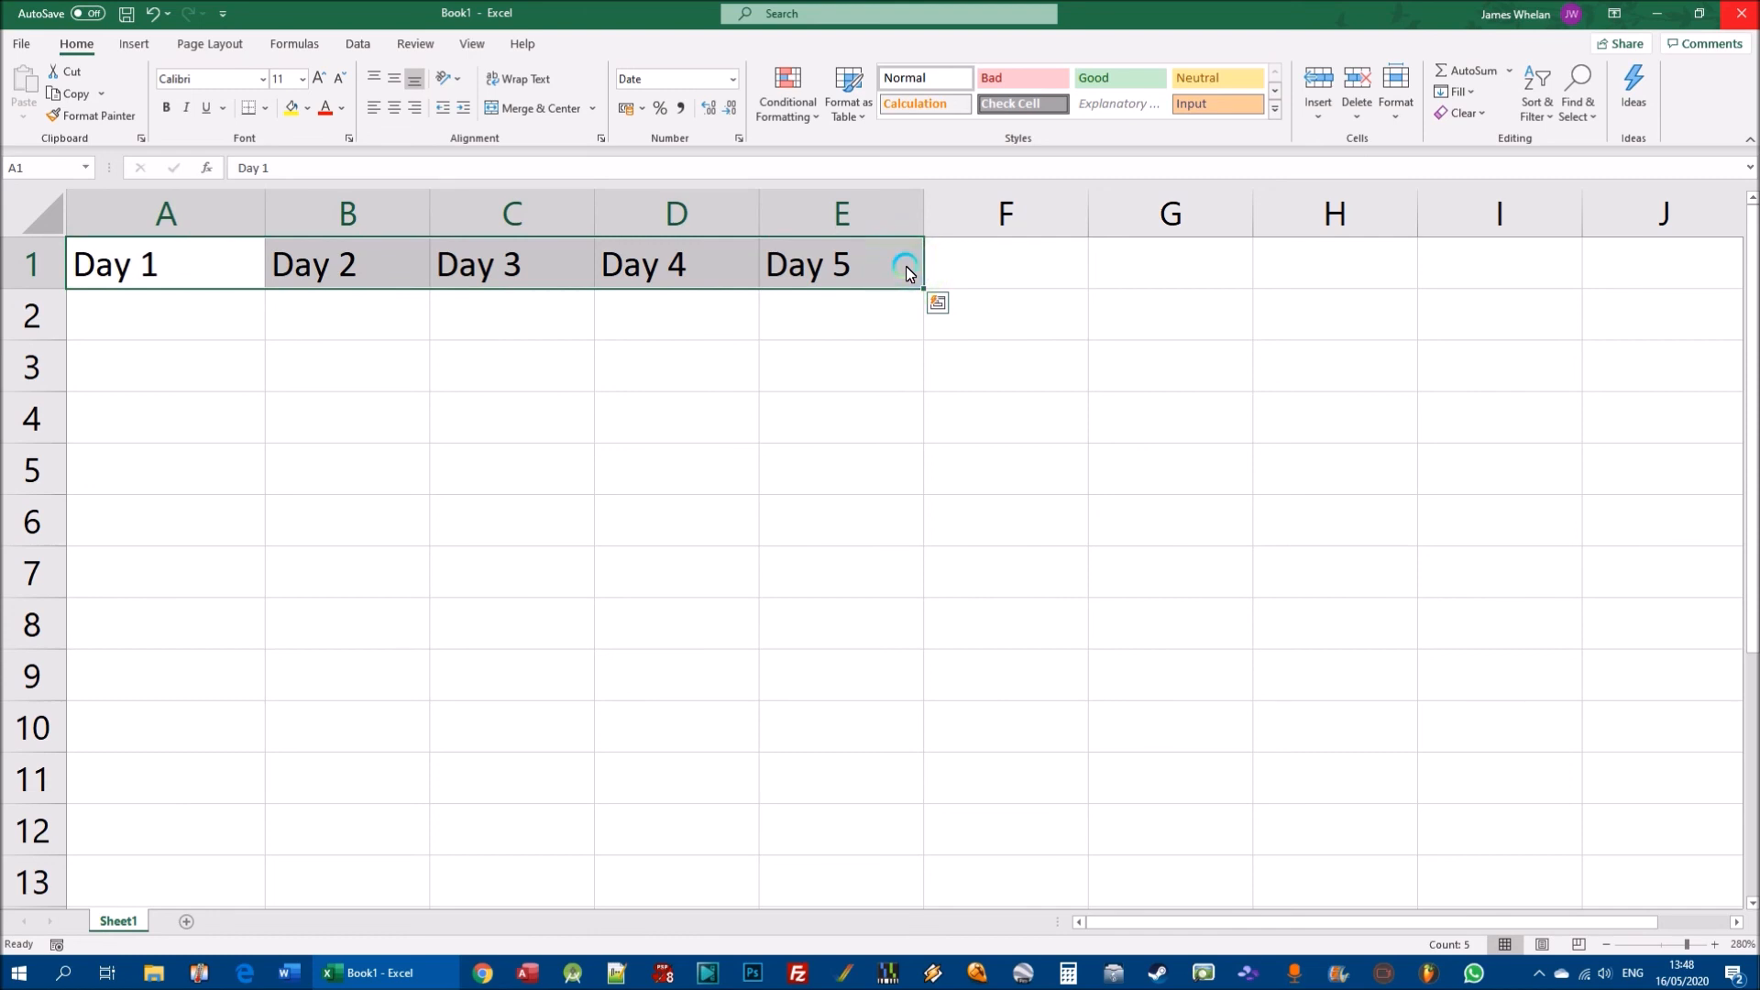
pyautogui.click(138, 259)
pyautogui.moveTo(264, 288); pyautogui.dragTo(200, 639)
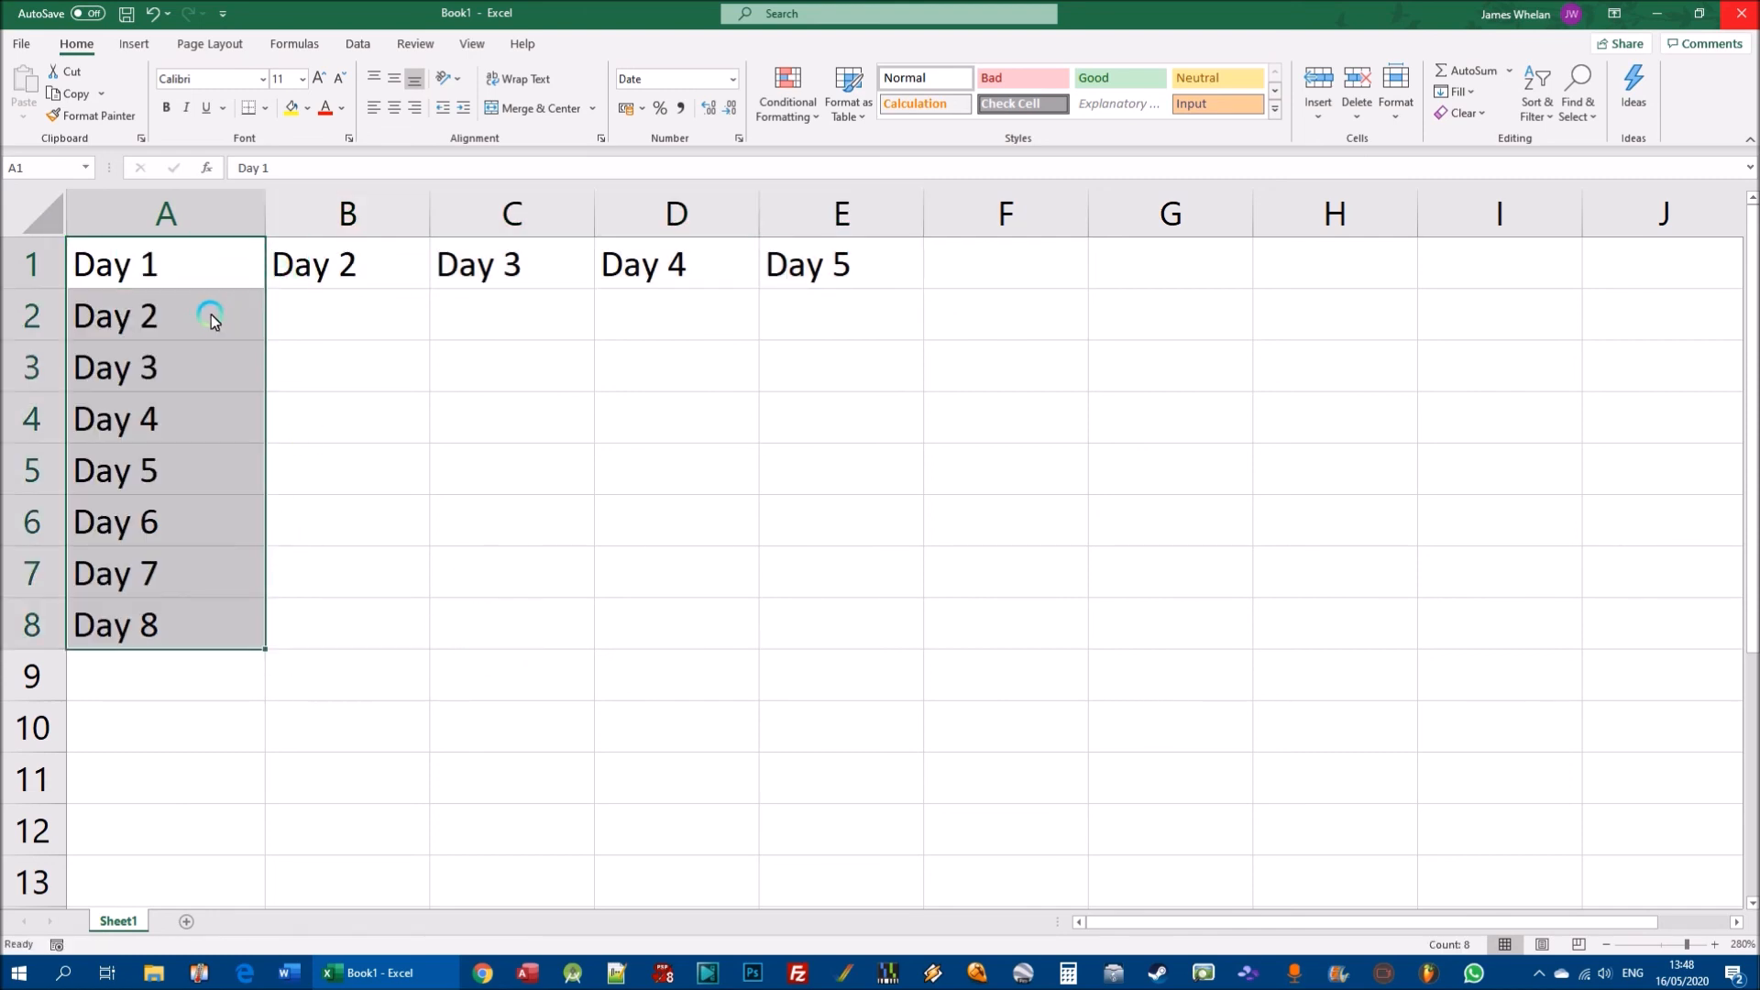
# Replace A1 with "Month 1" and auto-fill it down to A8 as Month 1 to Month 8.
pyautogui.click(154, 253)
pyautogui.write('Month 1')
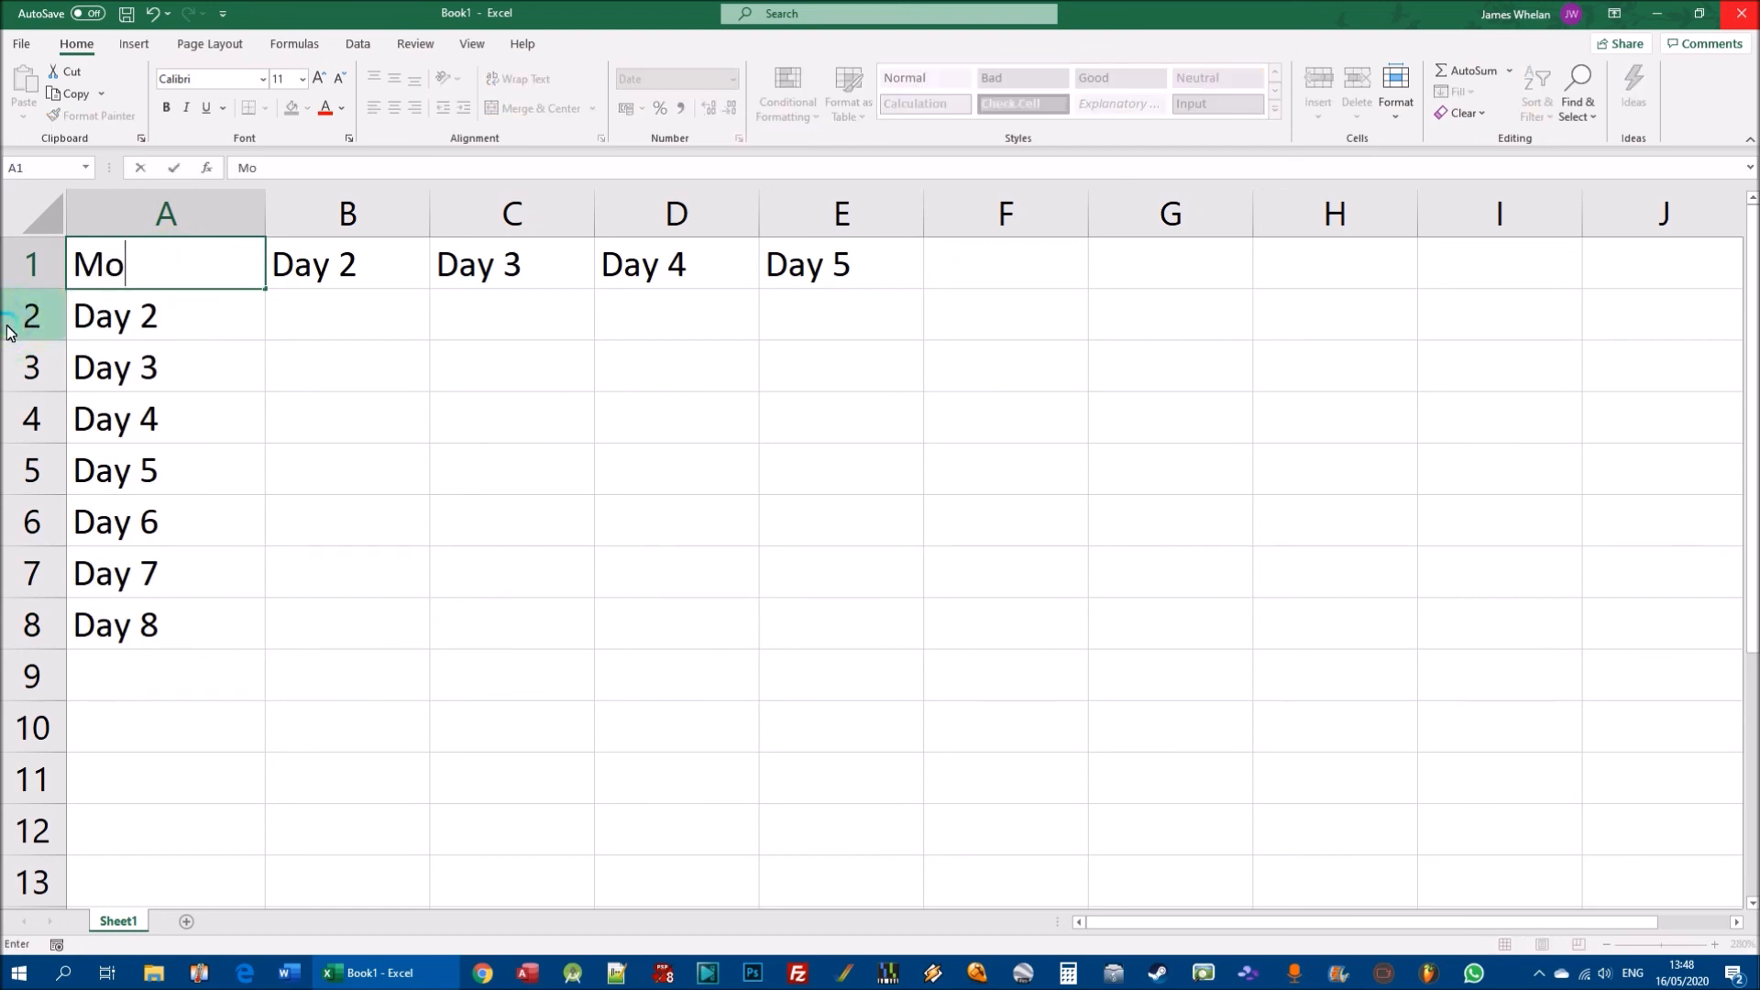
pyautogui.press('Return')
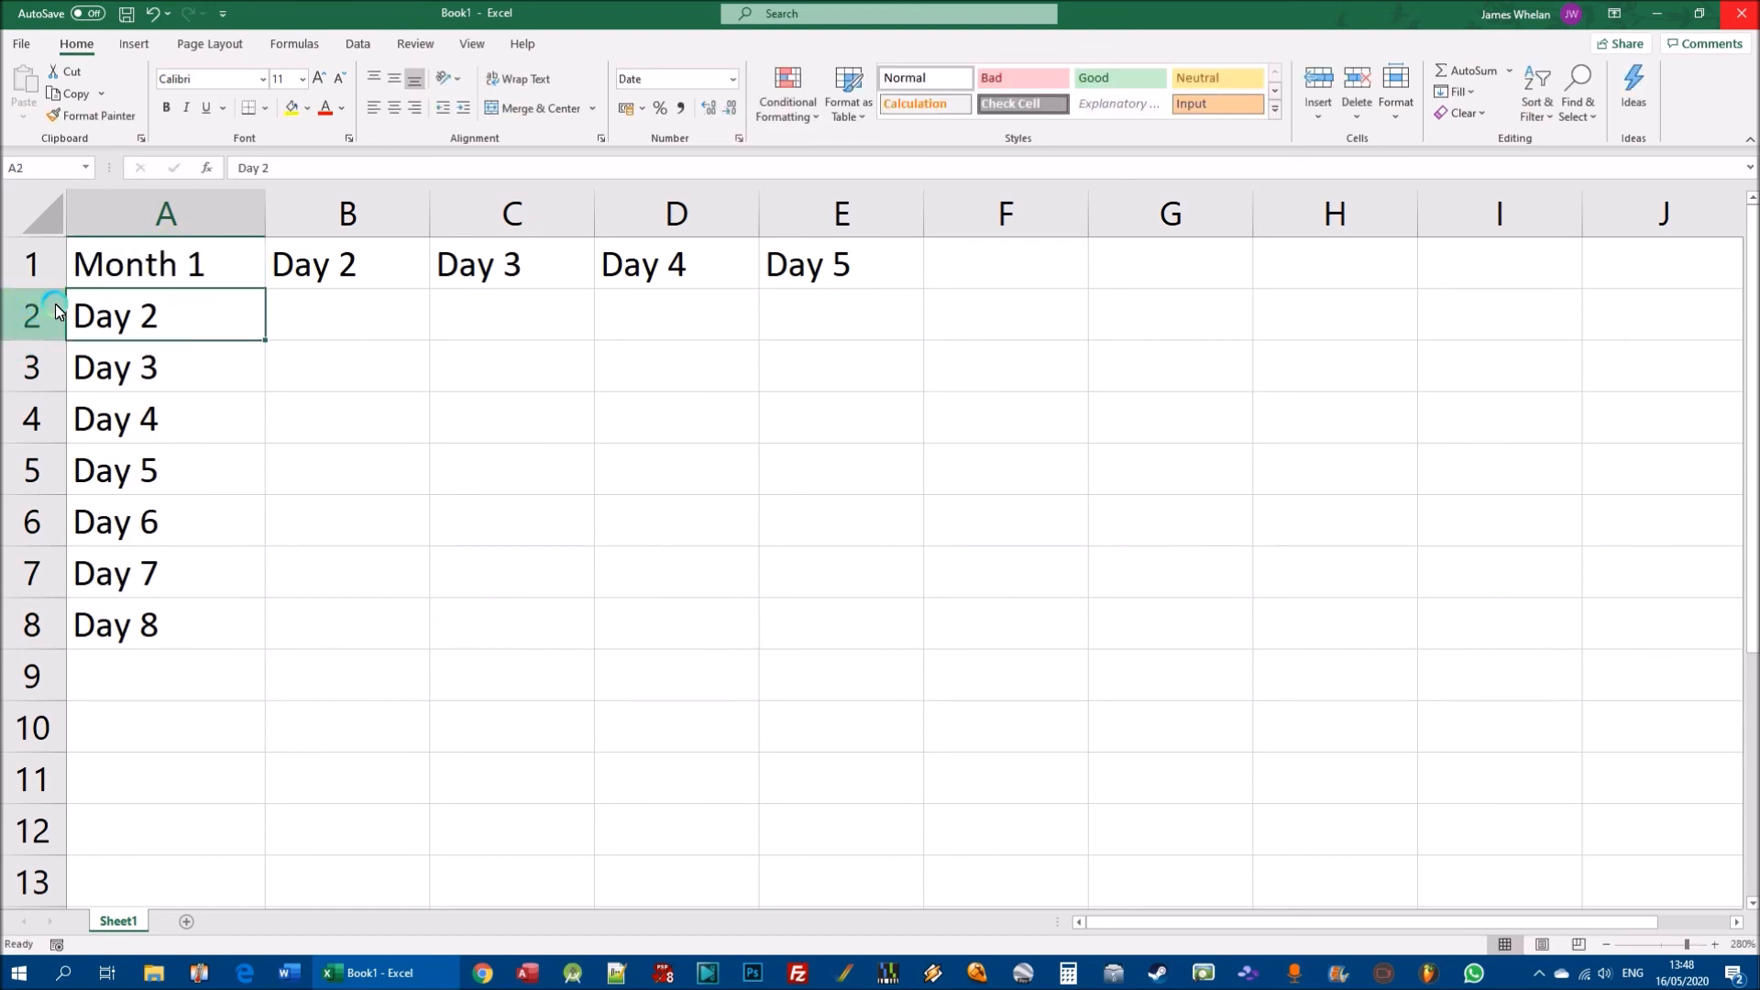
pyautogui.click(177, 271)
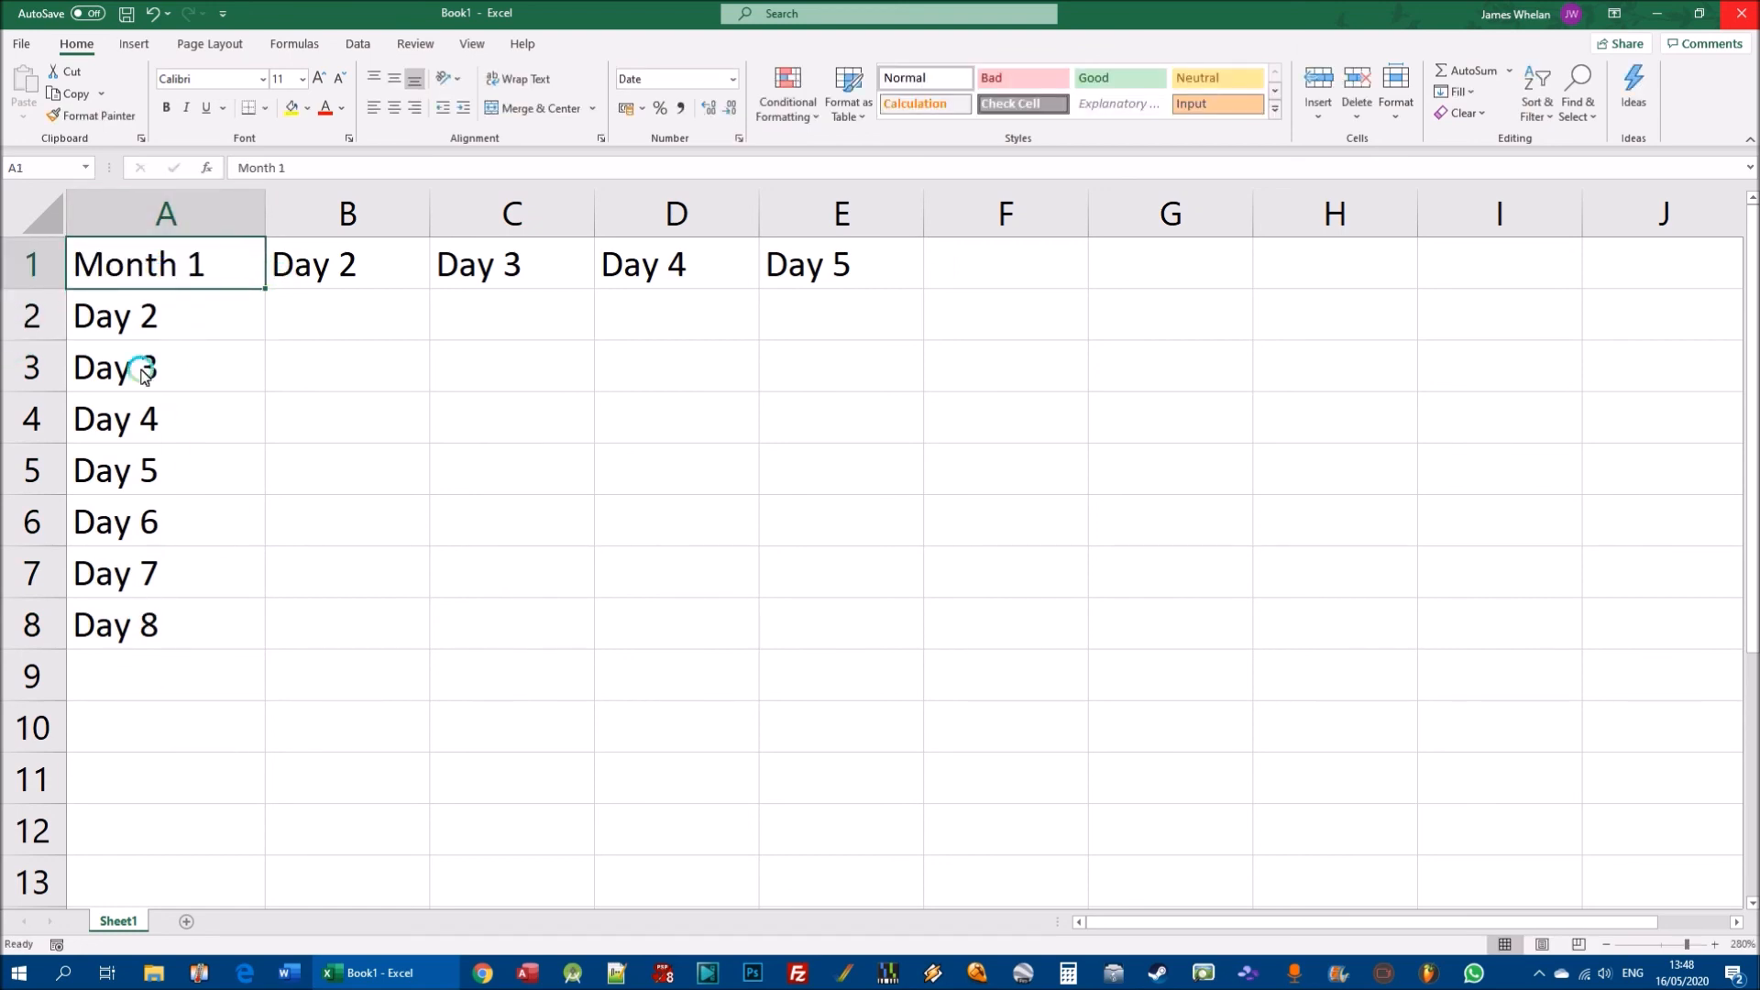
pyautogui.moveTo(266, 290); pyautogui.dragTo(240, 656)
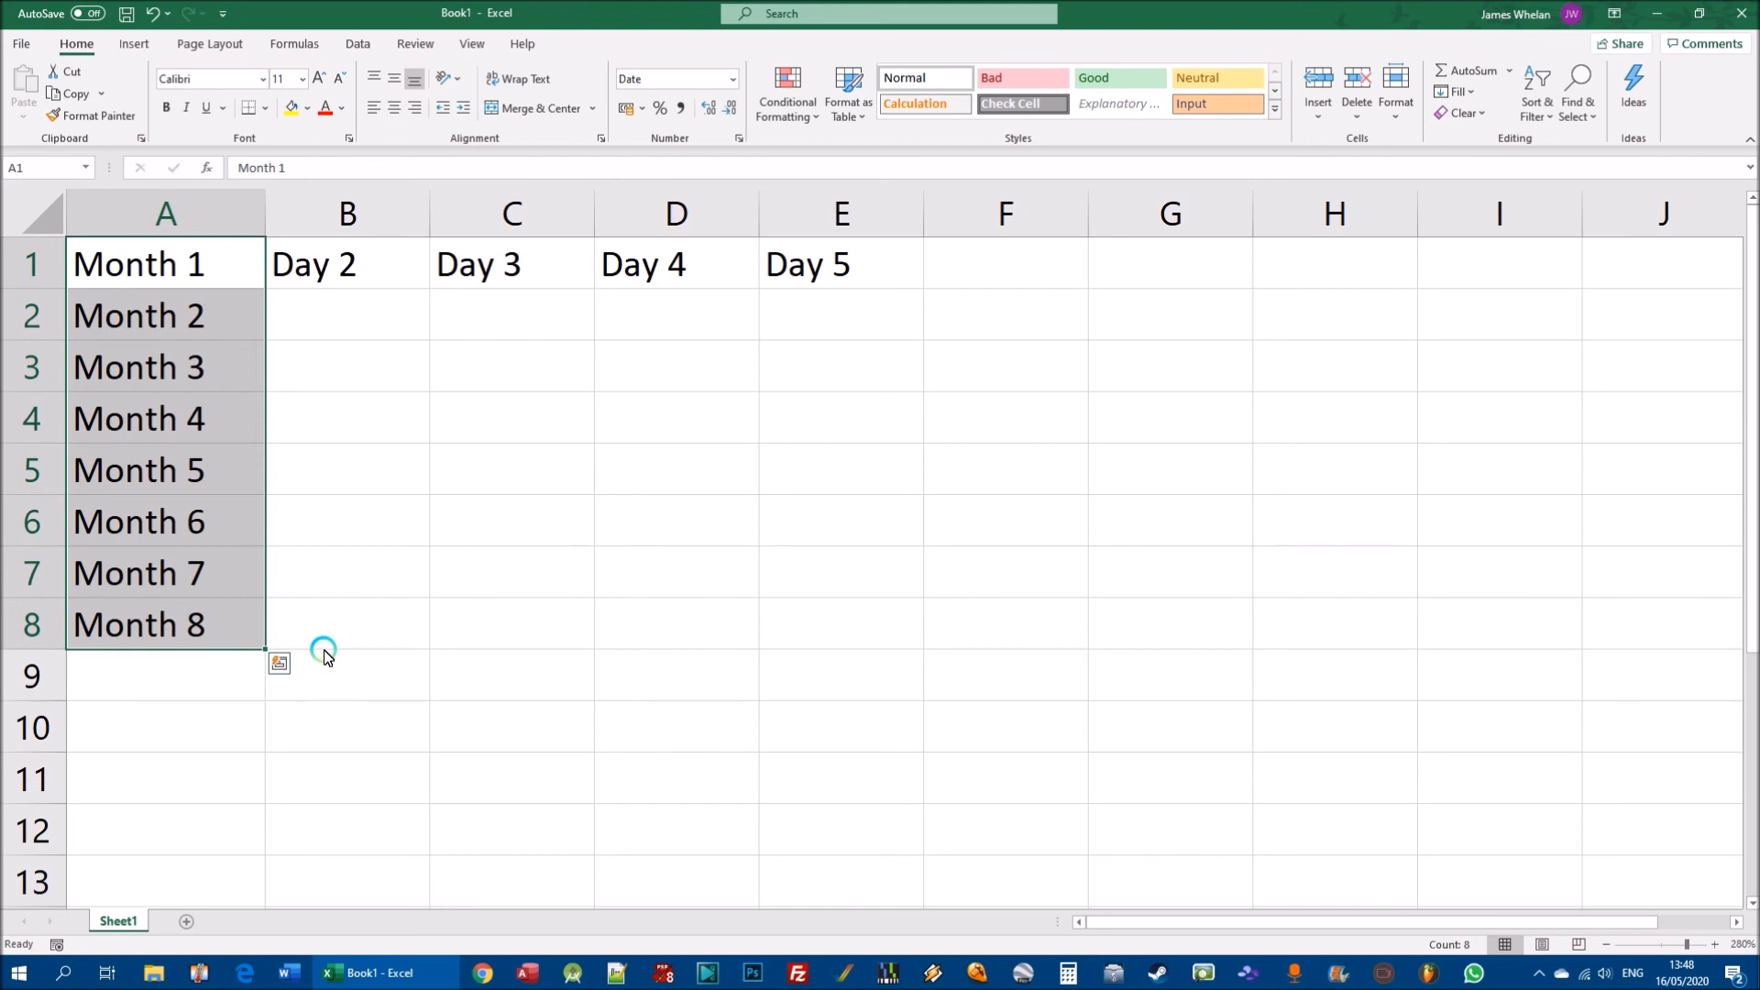
# Clear the day and month entries from A1:E8 and enter "Hello" in A1.
pyautogui.moveTo(227, 284); pyautogui.dragTo(869, 620)
pyautogui.press('Delete')
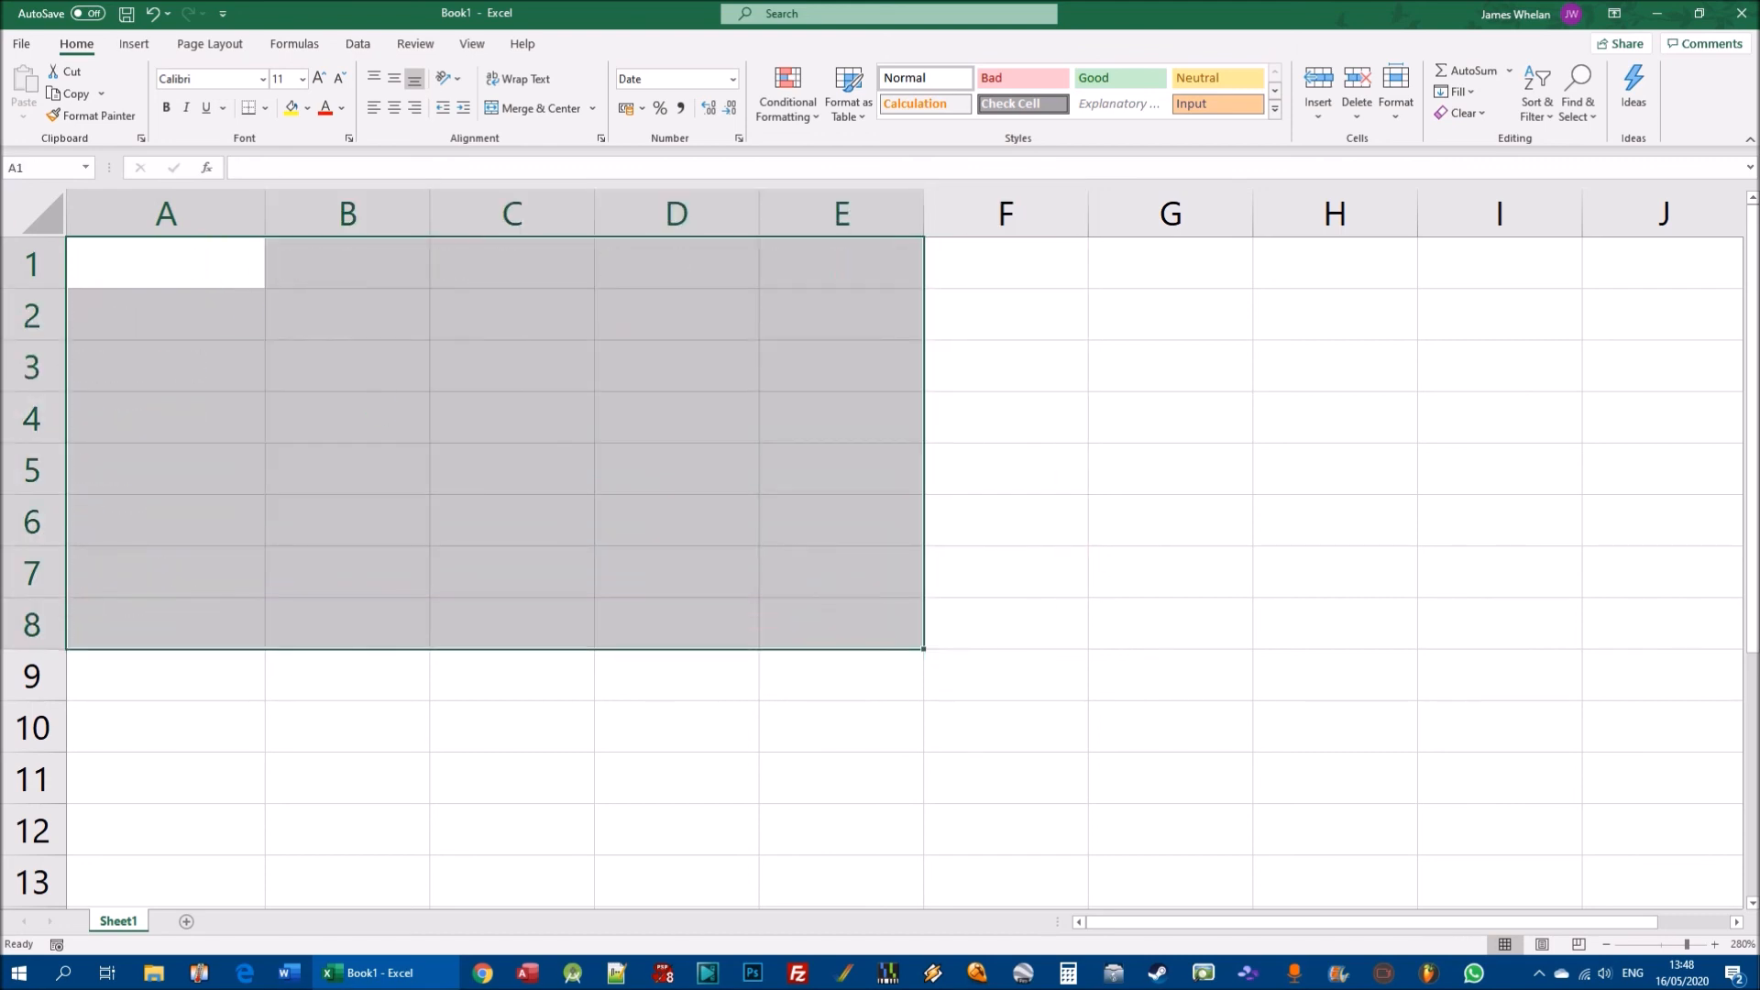
pyautogui.click(158, 272)
pyautogui.write('Hel')
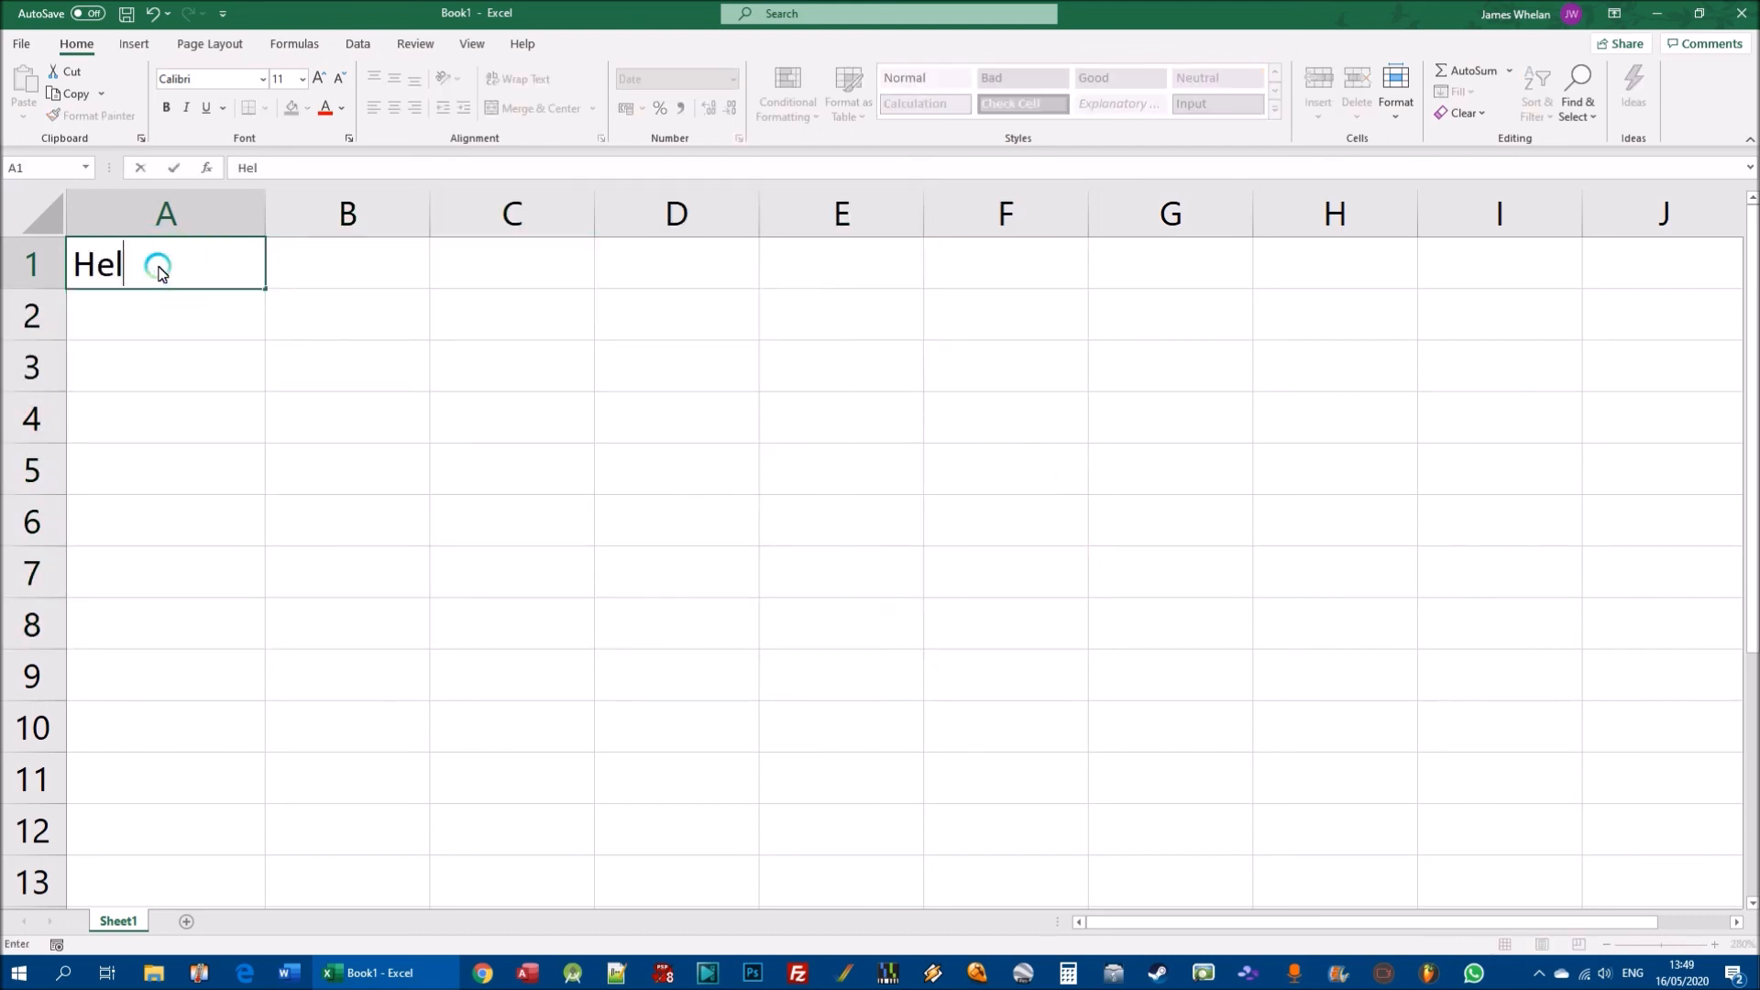
pyautogui.write('lo')
pyautogui.press('Return')
# Try auto-filling "Hello" from A1 down to A8, undo it, and repeat the downward fill and undo.
pyautogui.click(158, 272)
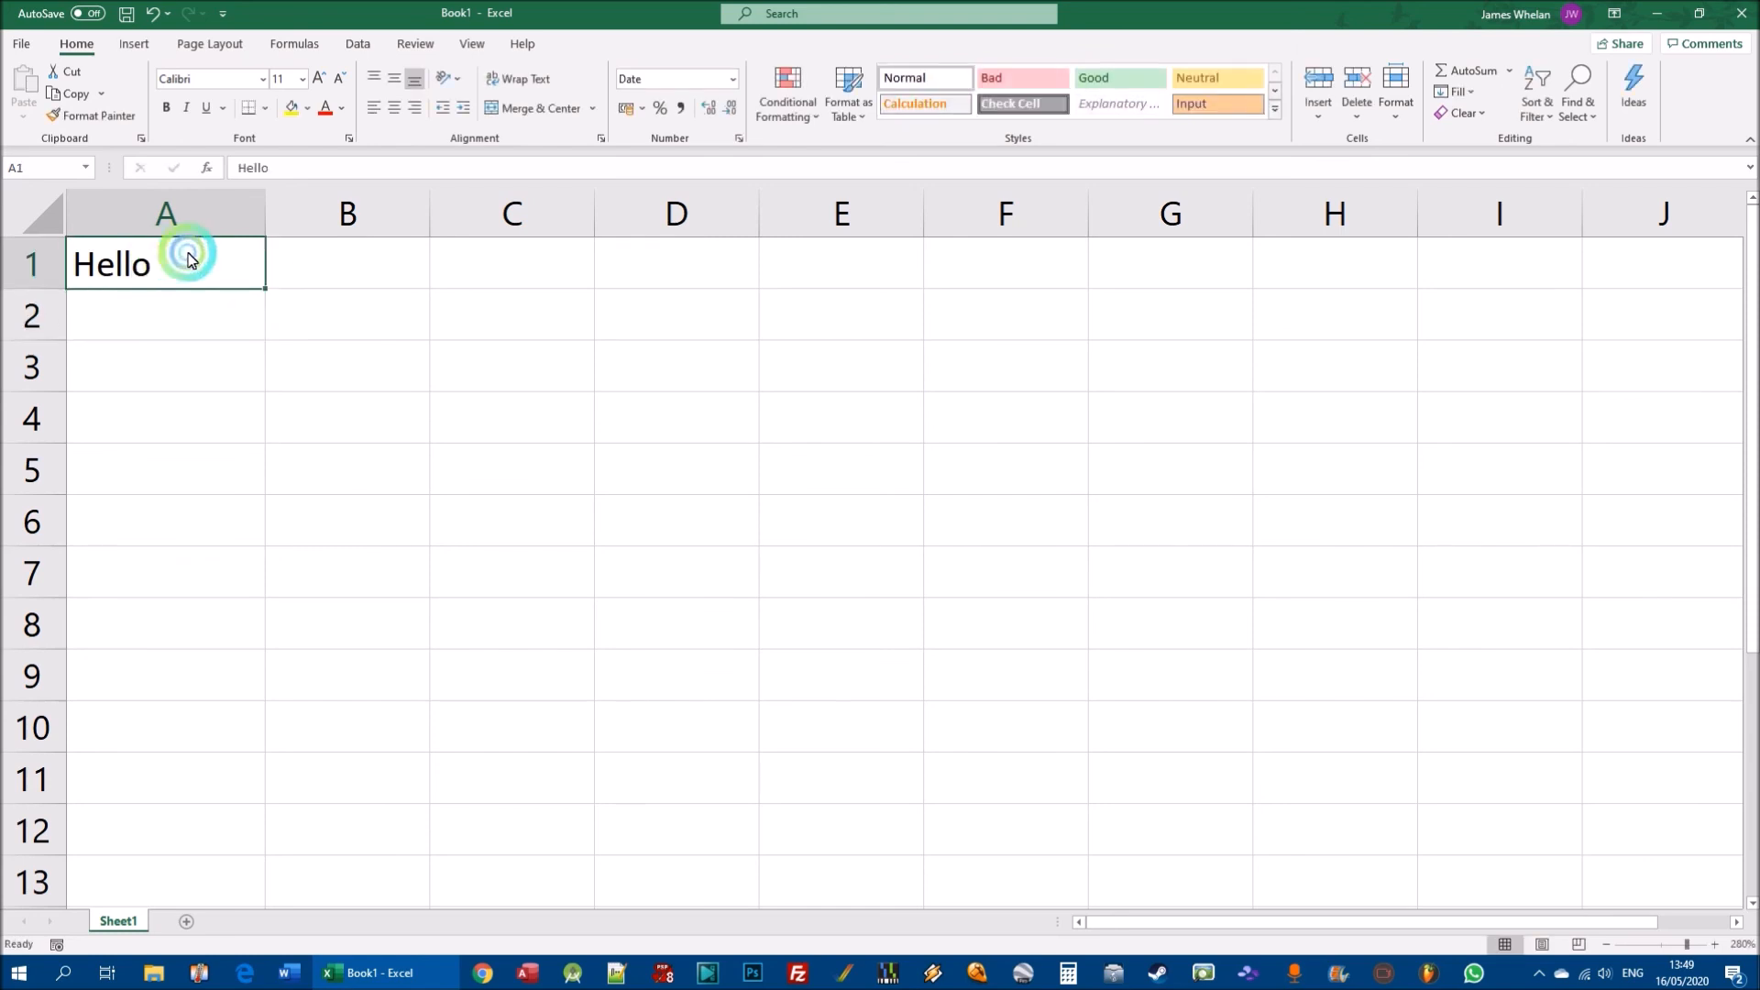
pyautogui.moveTo(264, 289); pyautogui.dragTo(309, 639)
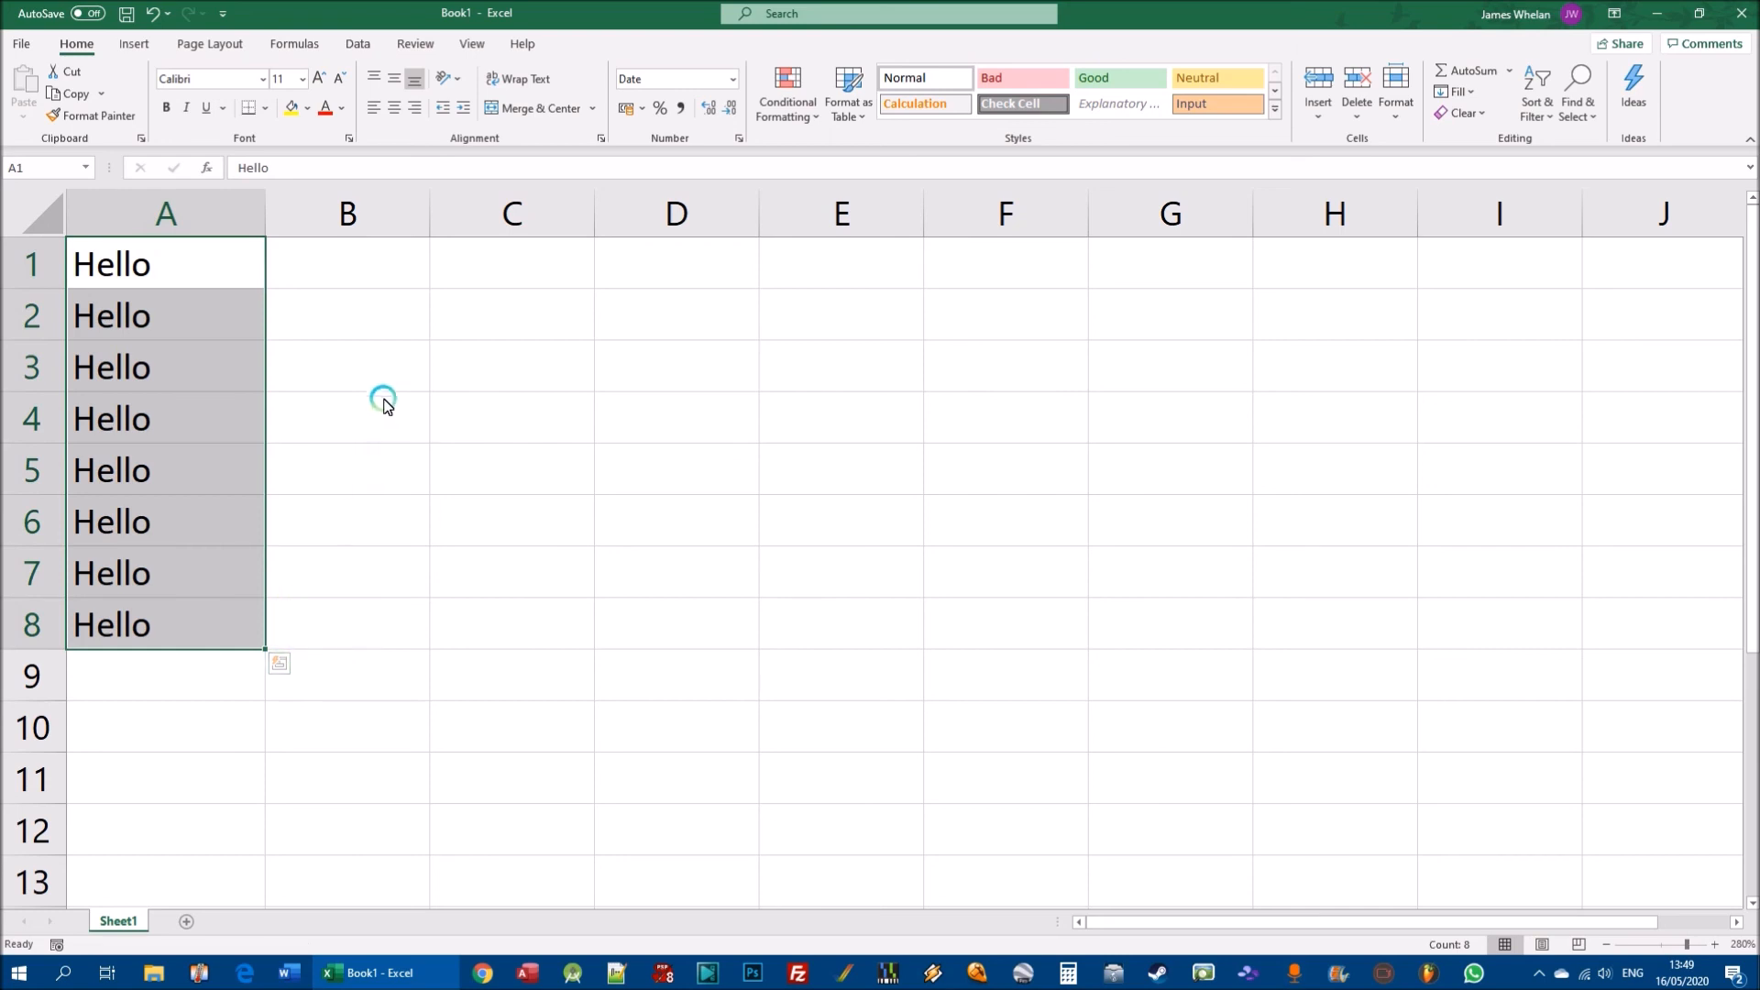
pyautogui.hotkey('ctrl', 'z')
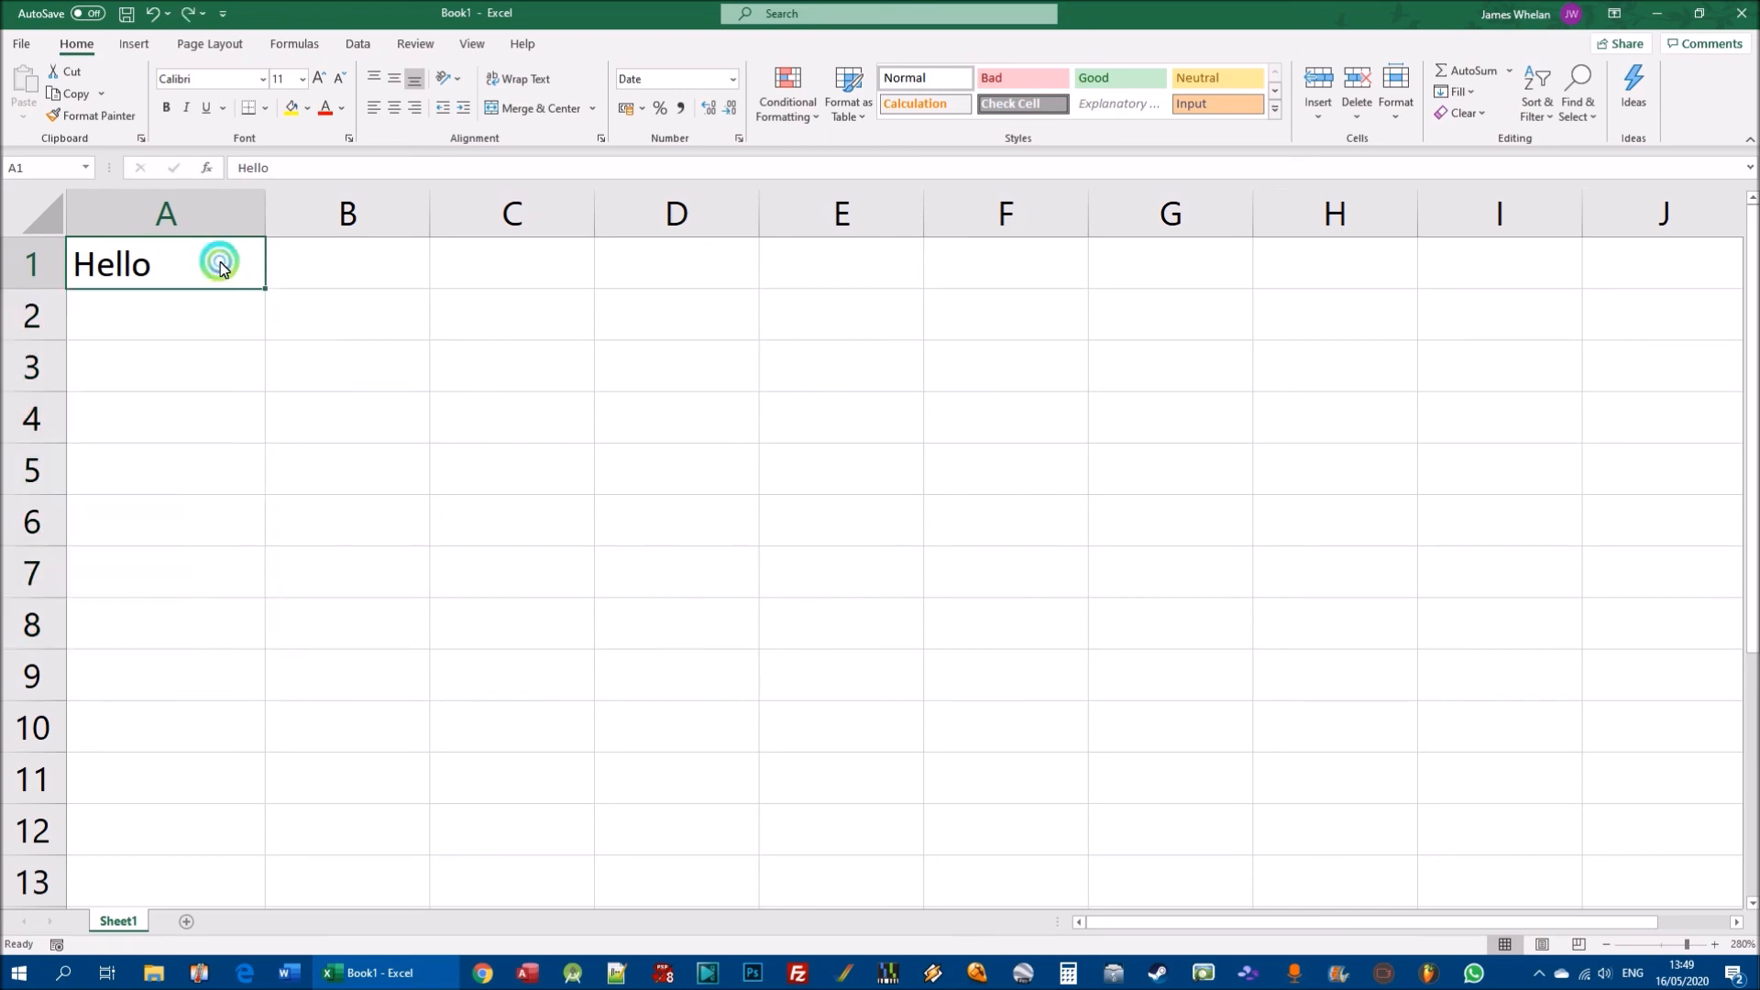
pyautogui.moveTo(264, 289); pyautogui.dragTo(306, 597)
pyautogui.hotkey('ctrl', 'z')
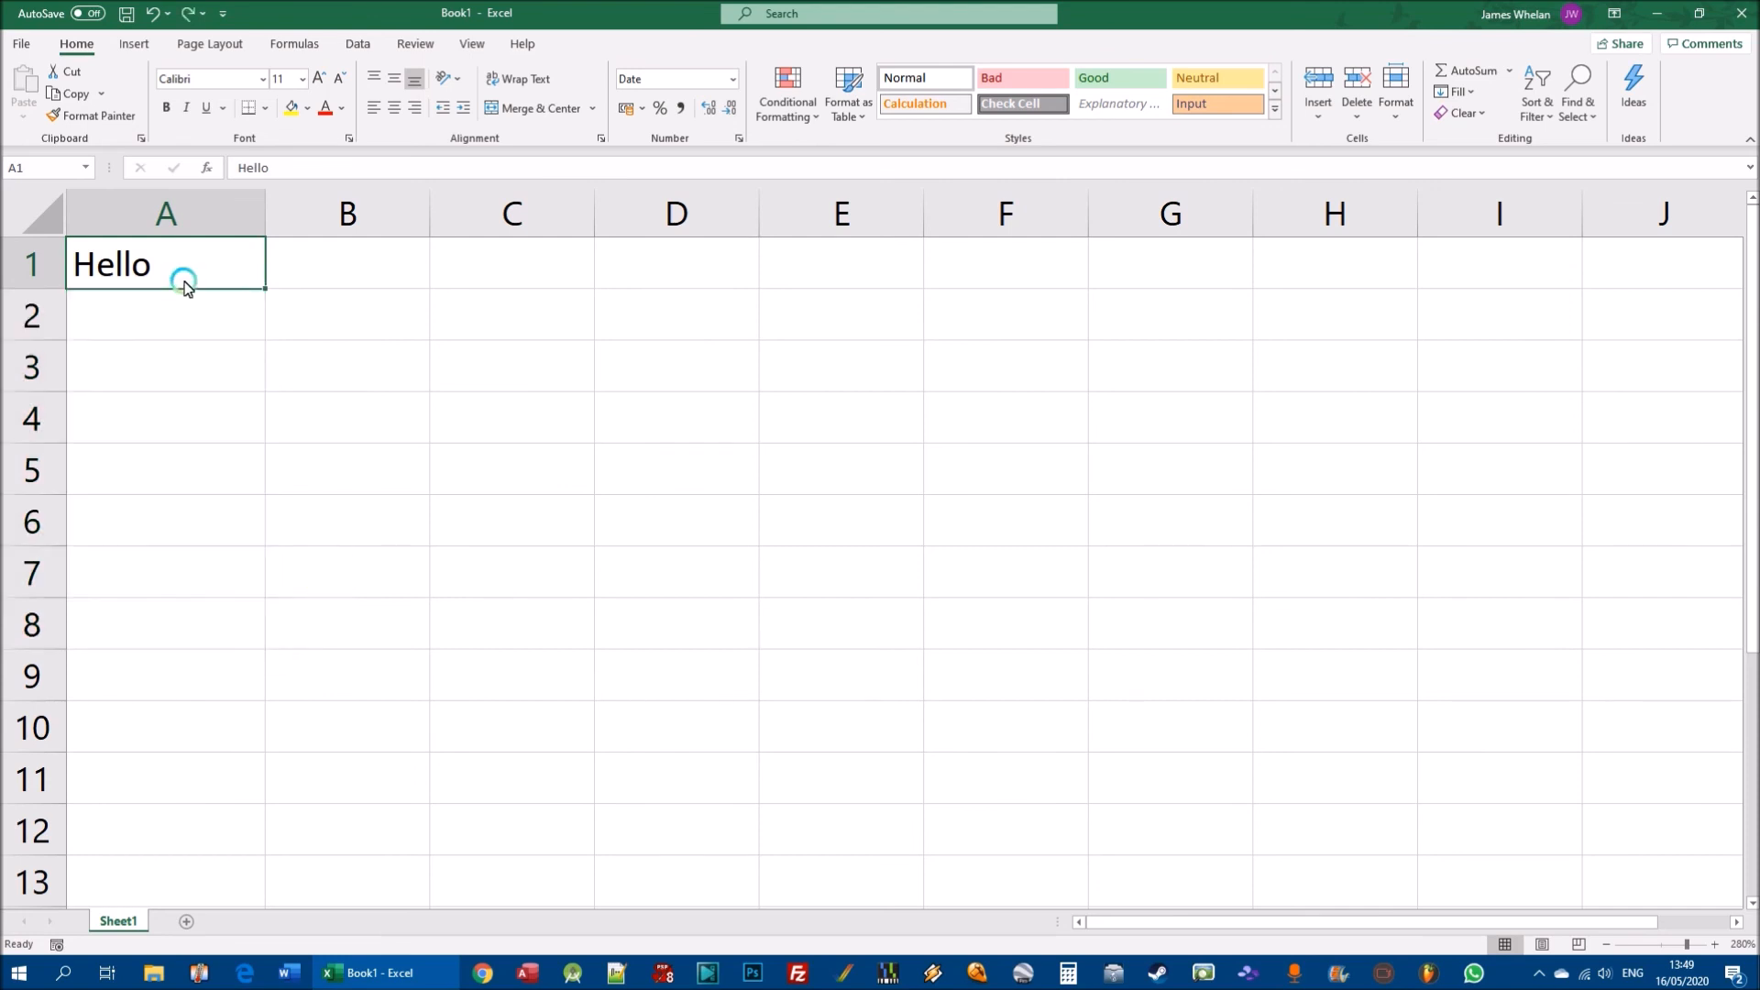
# Enter "Jan" in A1 and auto-fill it down to A8 as the months Jan to Aug.
pyautogui.write('Jan')
pyautogui.press('Return')
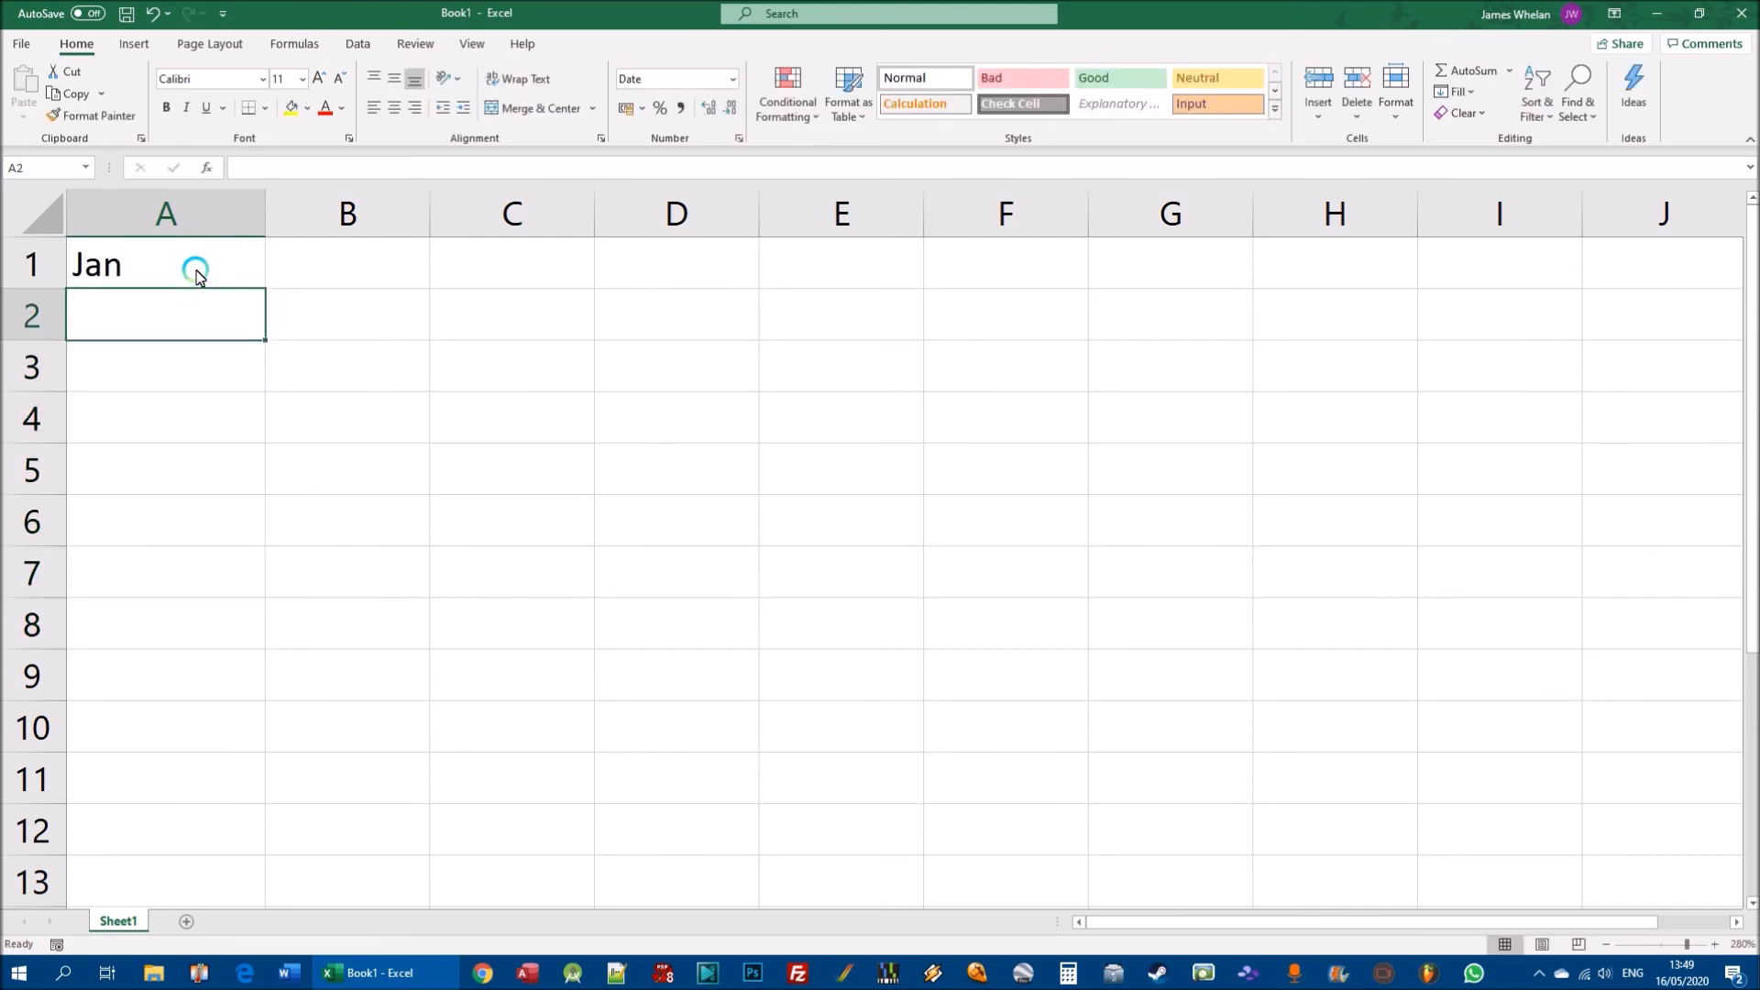
pyautogui.click(215, 269)
pyautogui.click(267, 288)
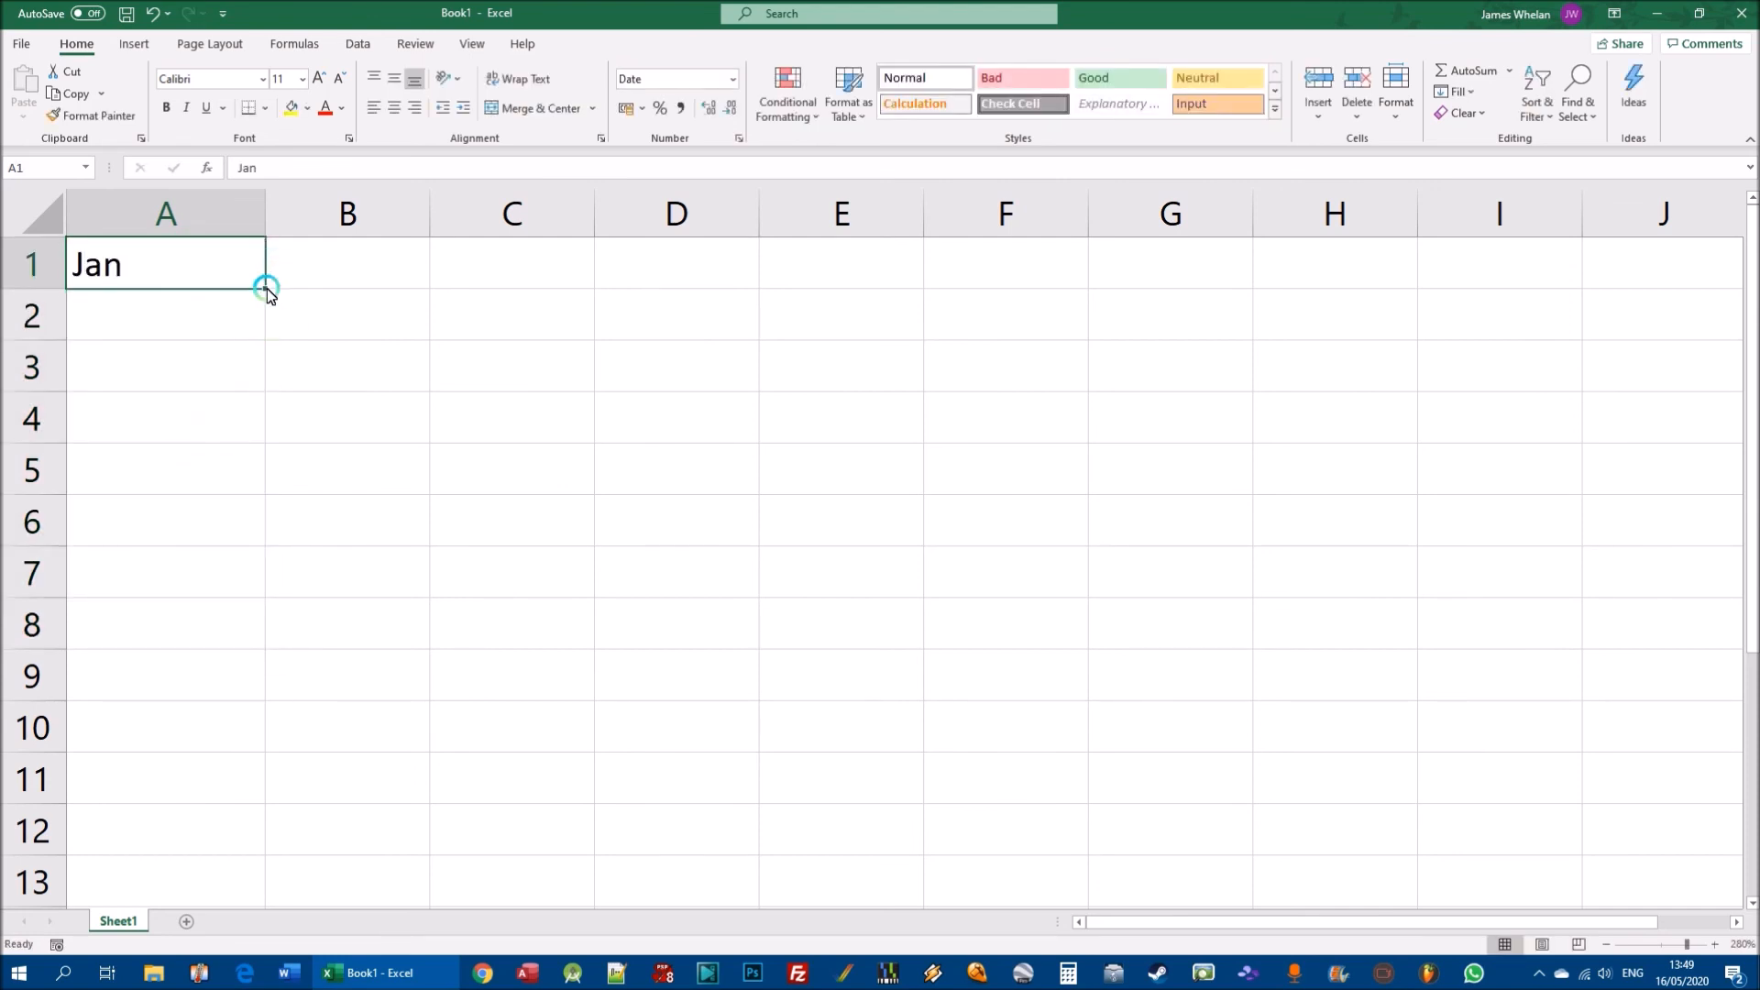
pyautogui.moveTo(266, 289); pyautogui.dragTo(248, 642)
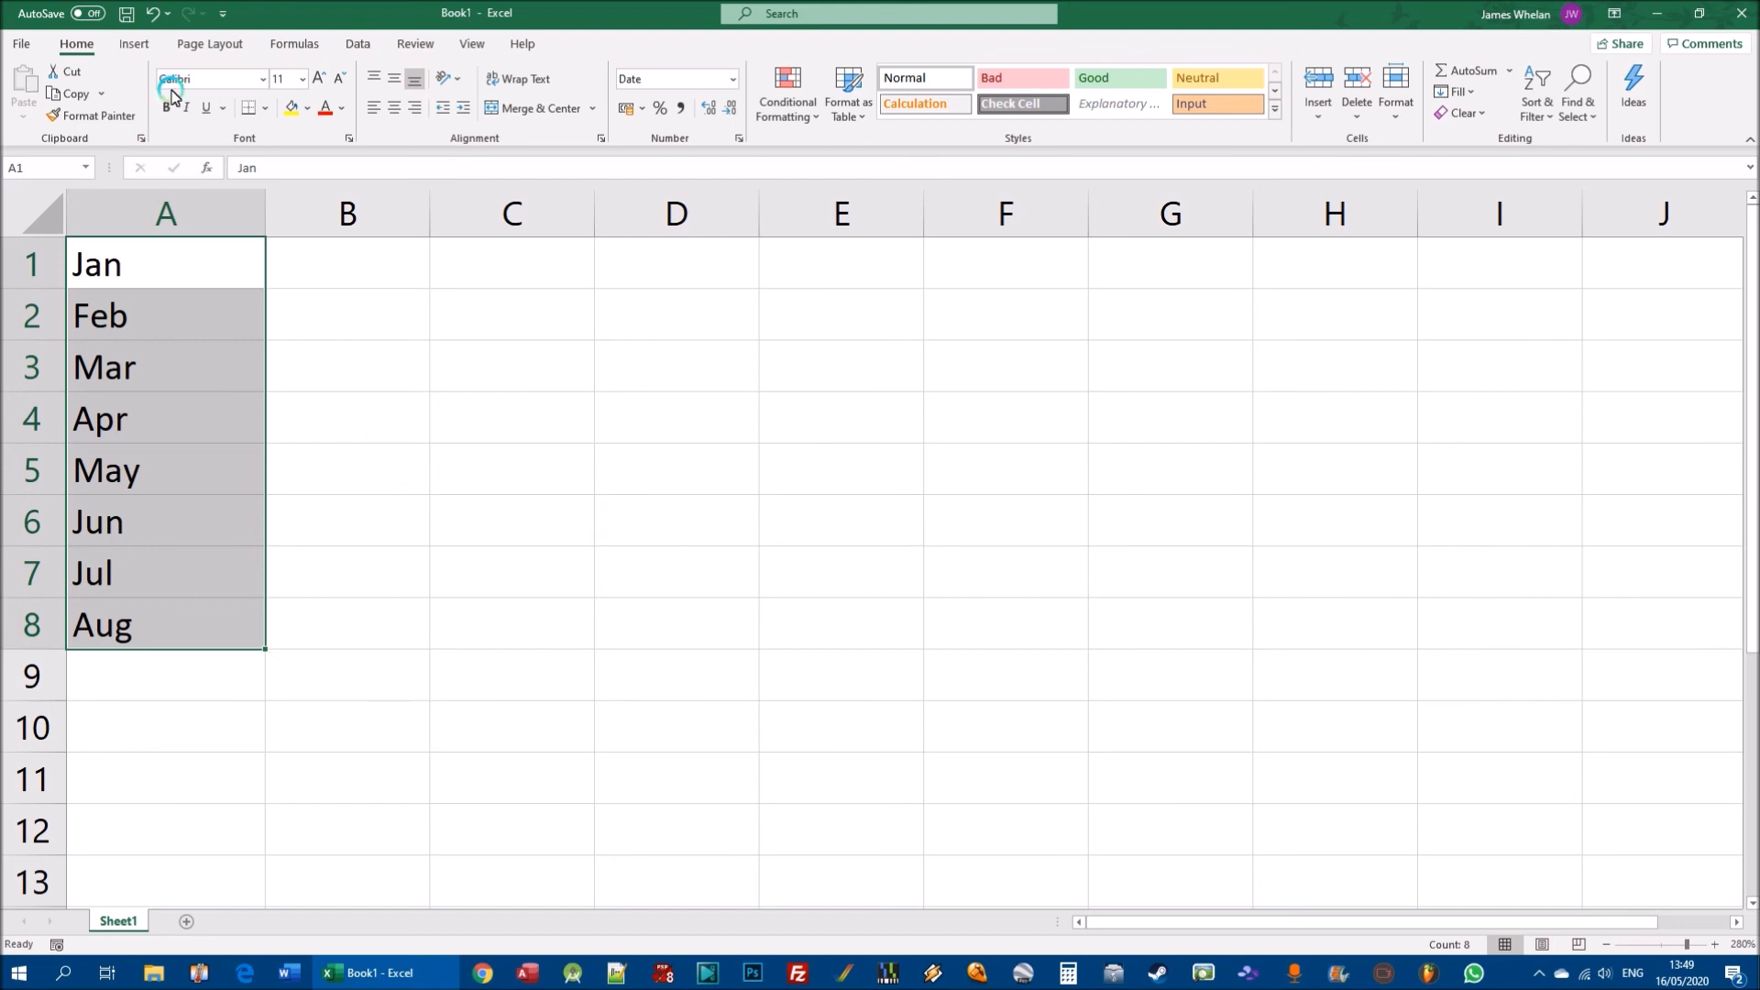
# Undo the month series and fill A1:A8 with repeated copies of "Jan" instead.
pyautogui.hotkey('ctrl', 'z')
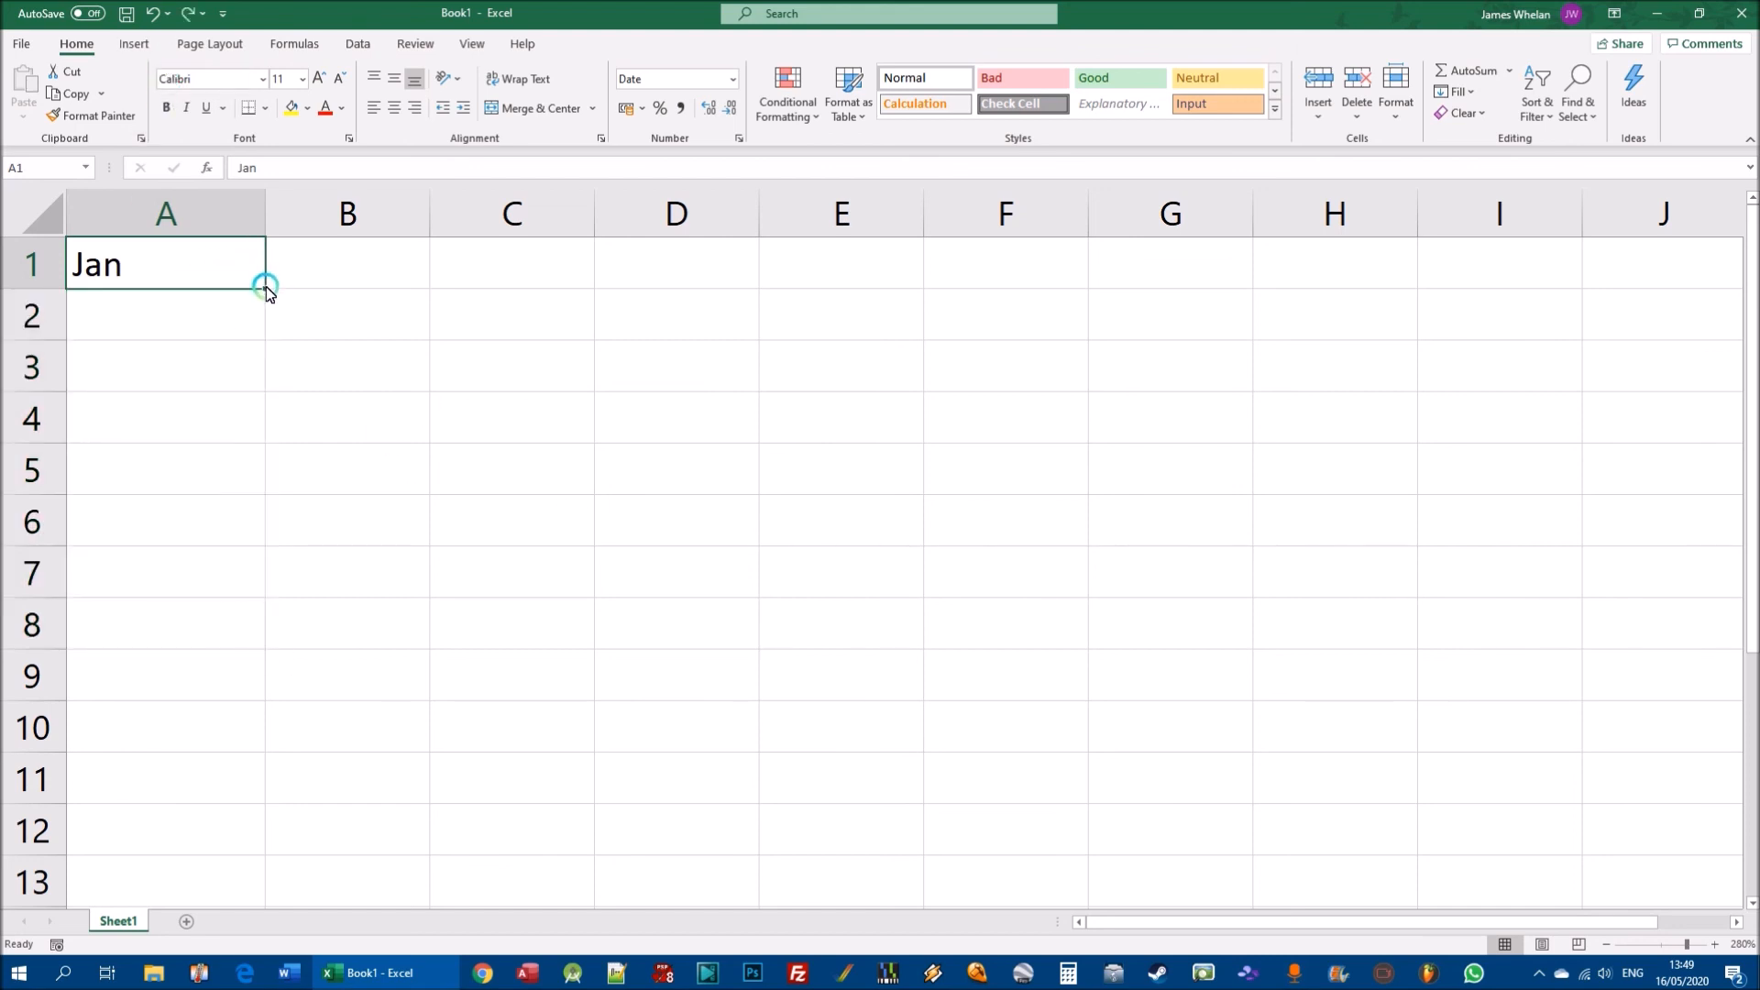
pyautogui.moveTo(266, 289); pyautogui.dragTo(231, 649)
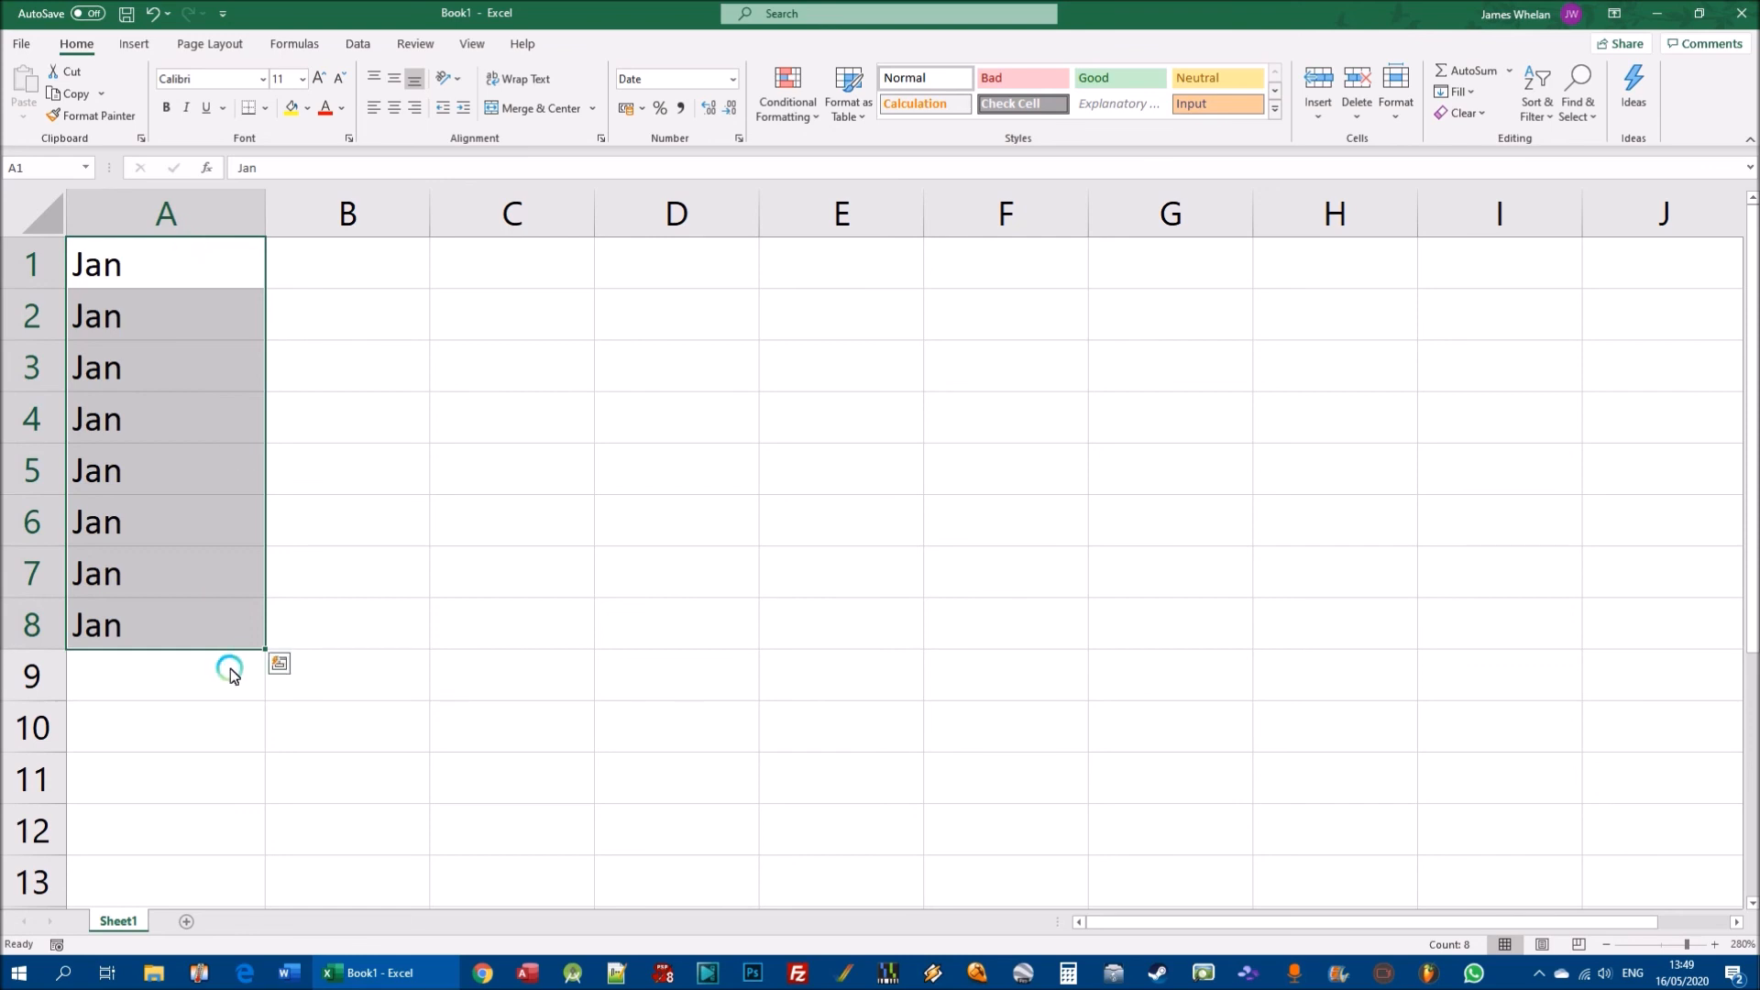
pyautogui.click(174, 293)
# Enter the date 14-05-2020 in C1 beside the Jan list.
pyautogui.click(531, 263)
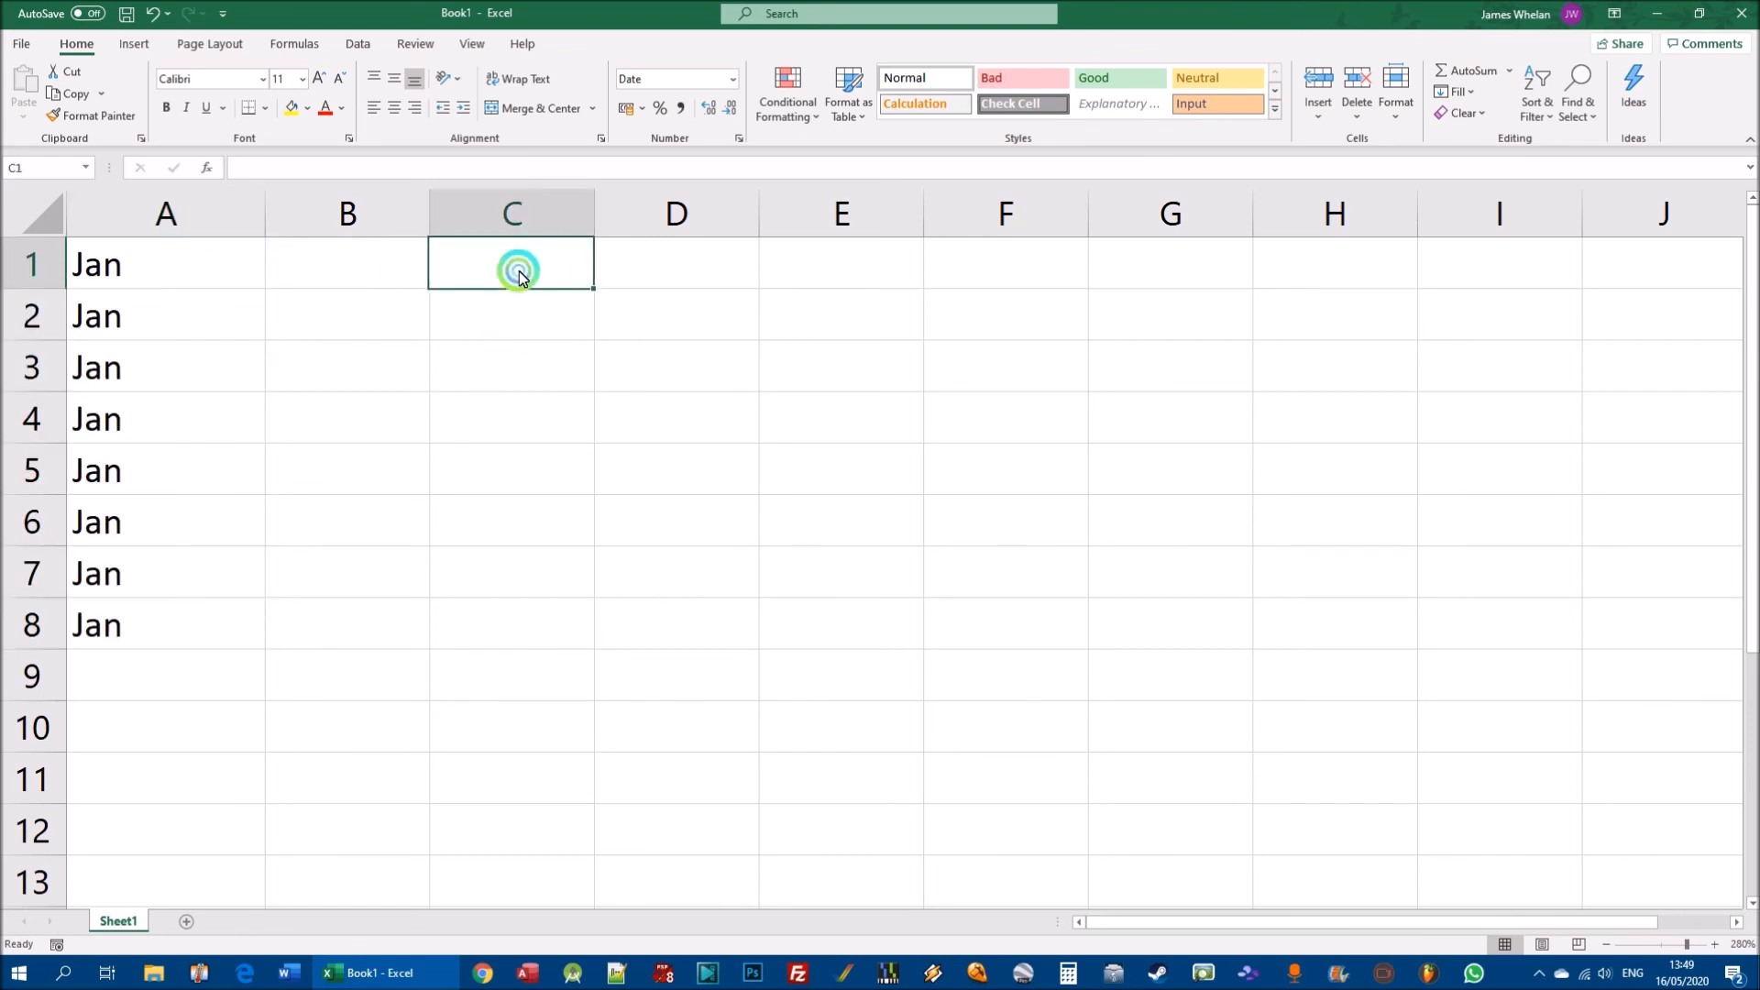
pyautogui.write('14-05')
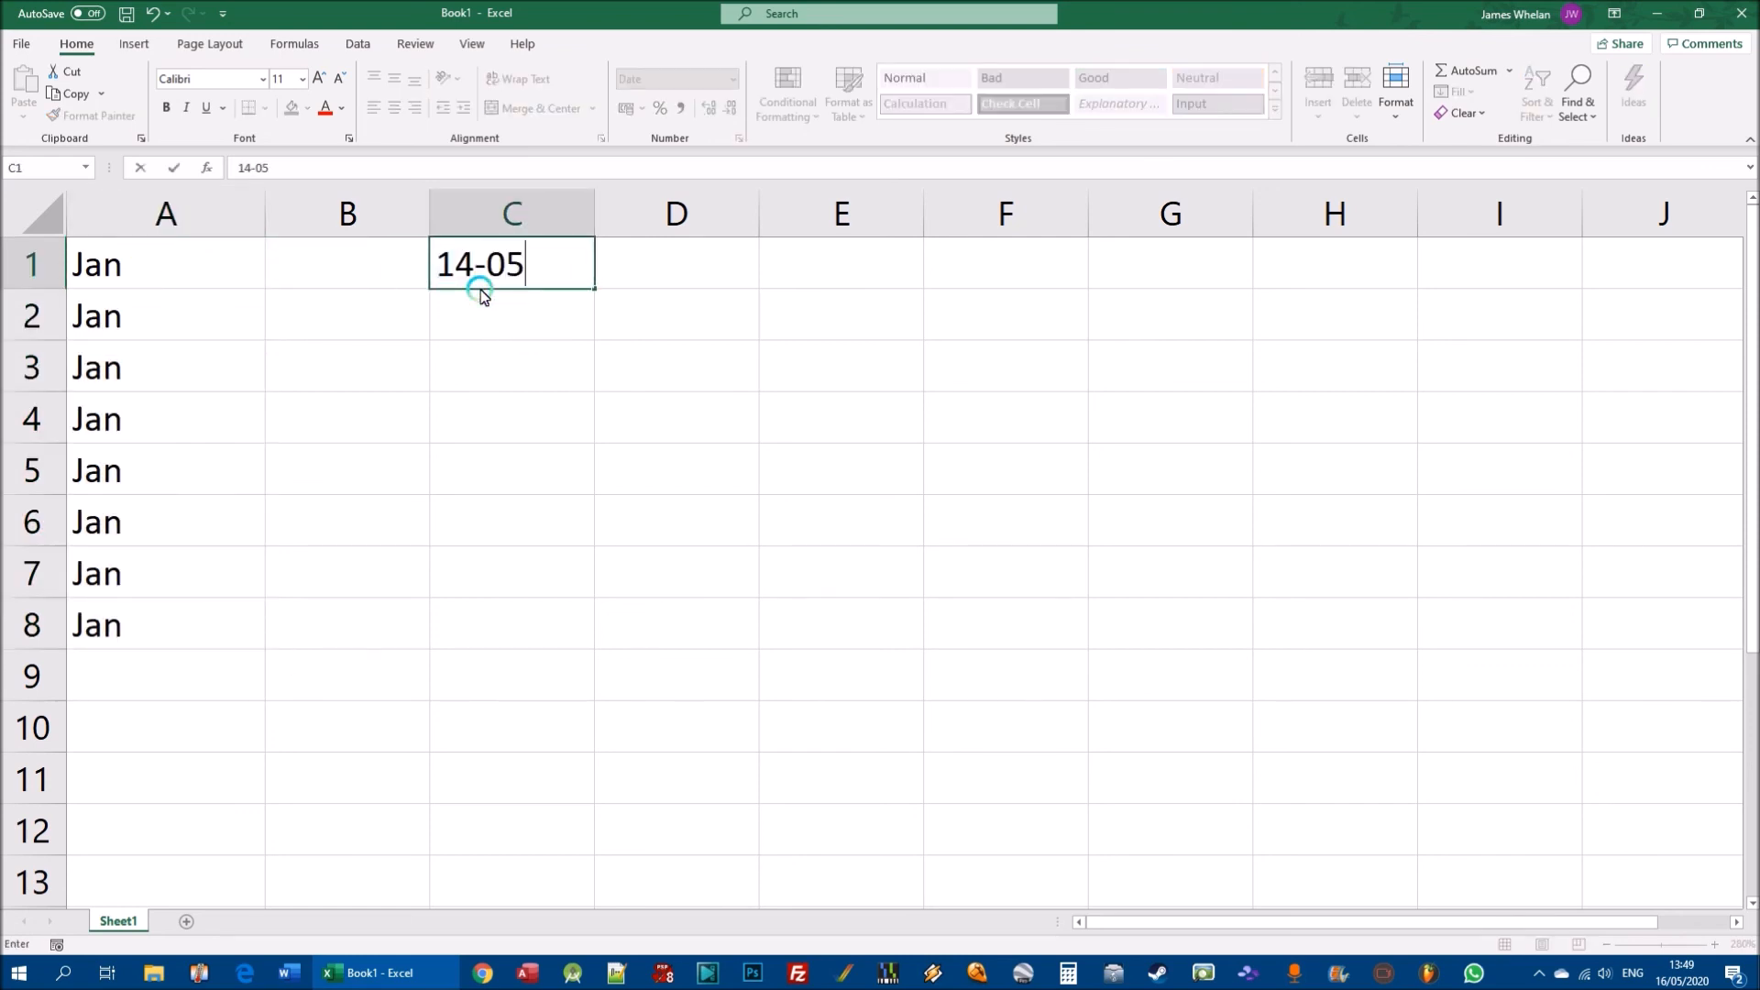
pyautogui.write('-2020')
pyautogui.press('Return')
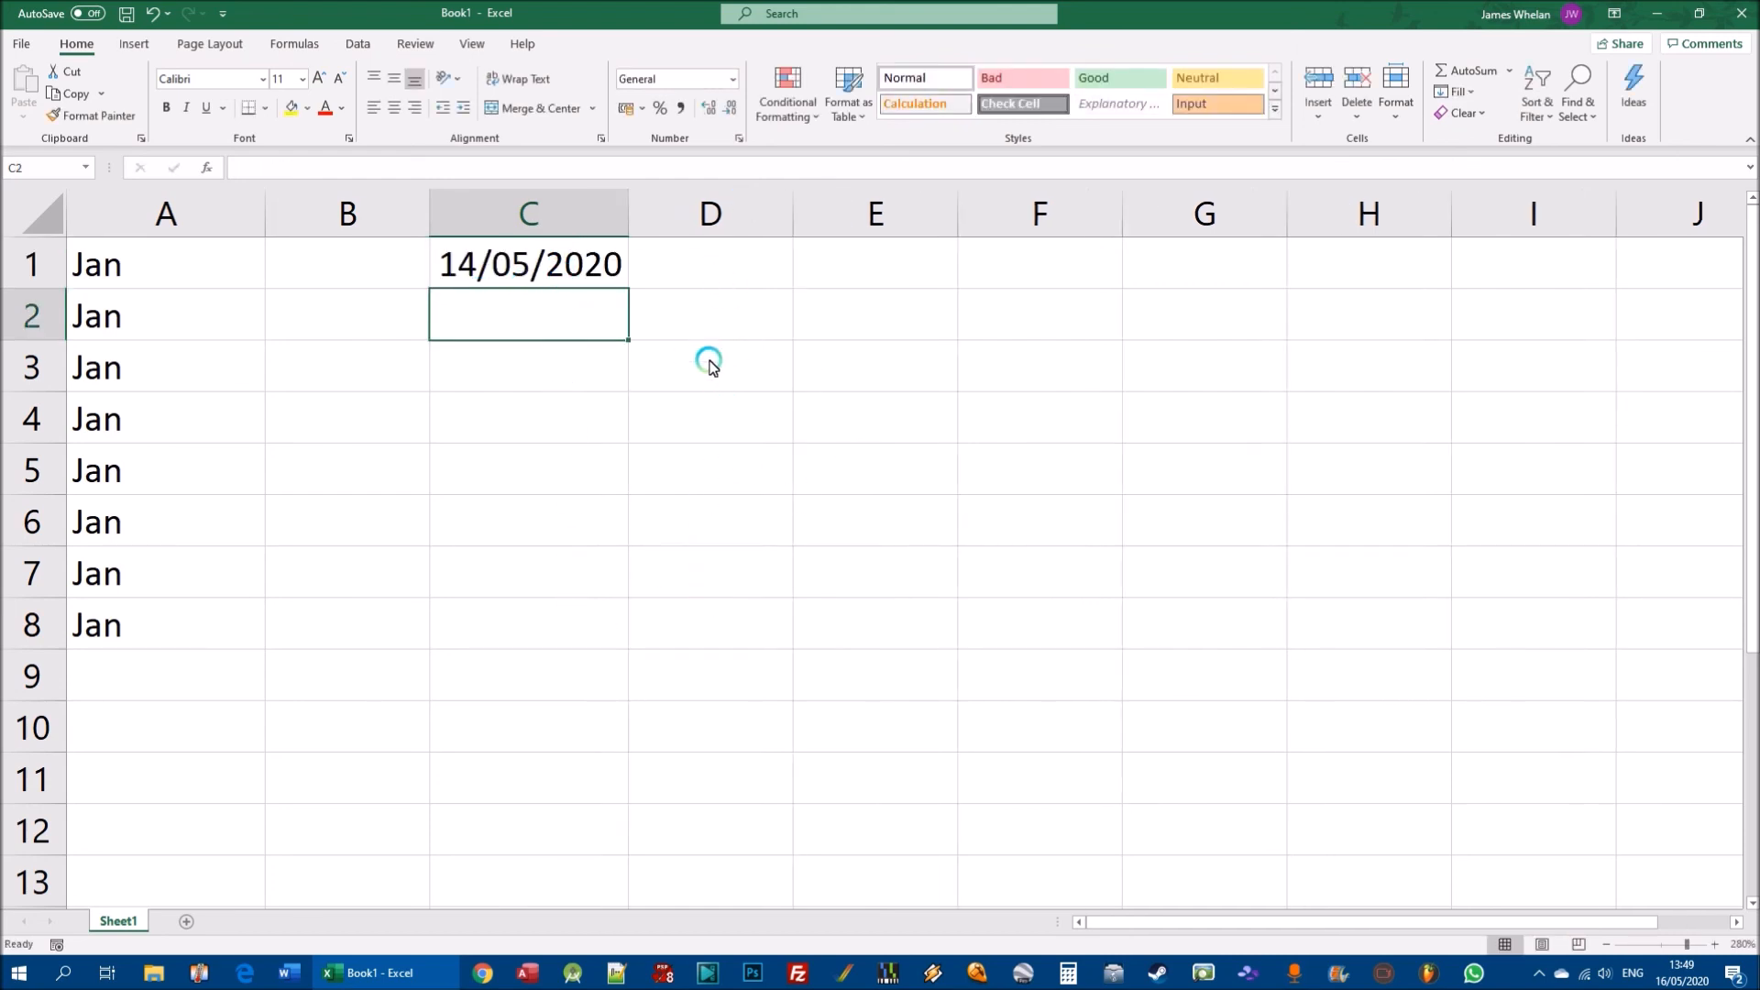
# Try auto-filling C1 down to C6 as consecutive daily dates, undo it, and fill C1:C8 with the same date repeated.
pyautogui.click(596, 280)
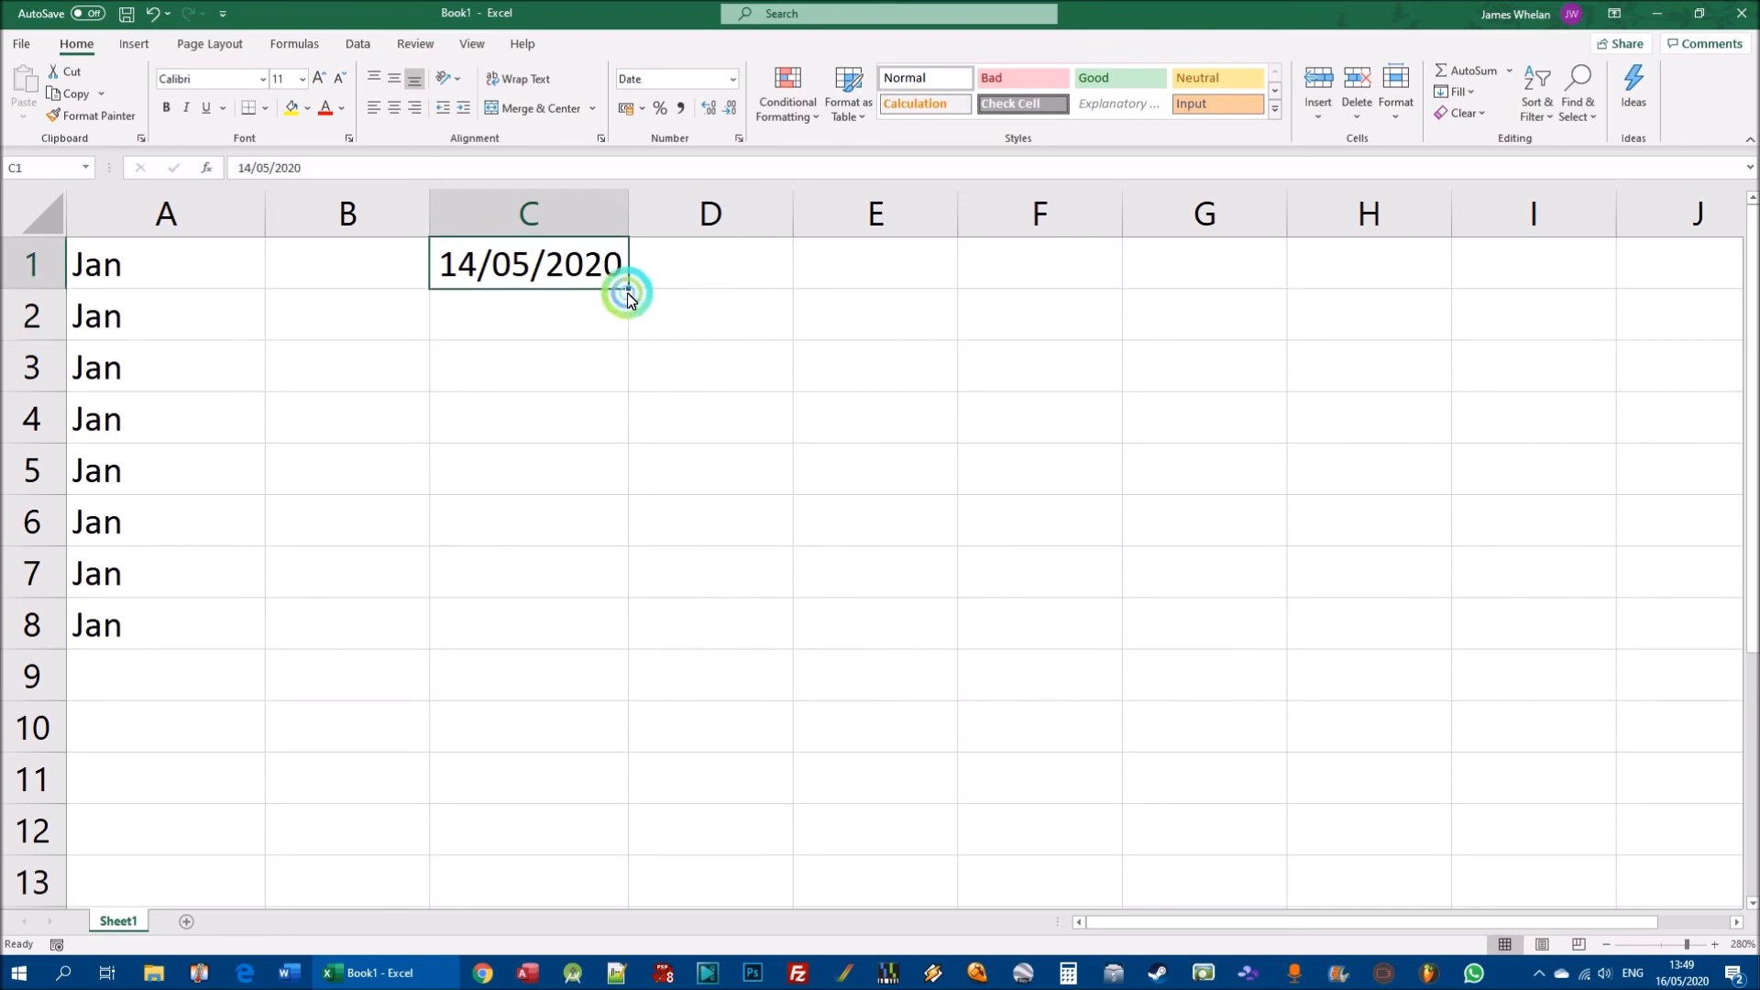
pyautogui.moveTo(628, 290); pyautogui.dragTo(620, 541)
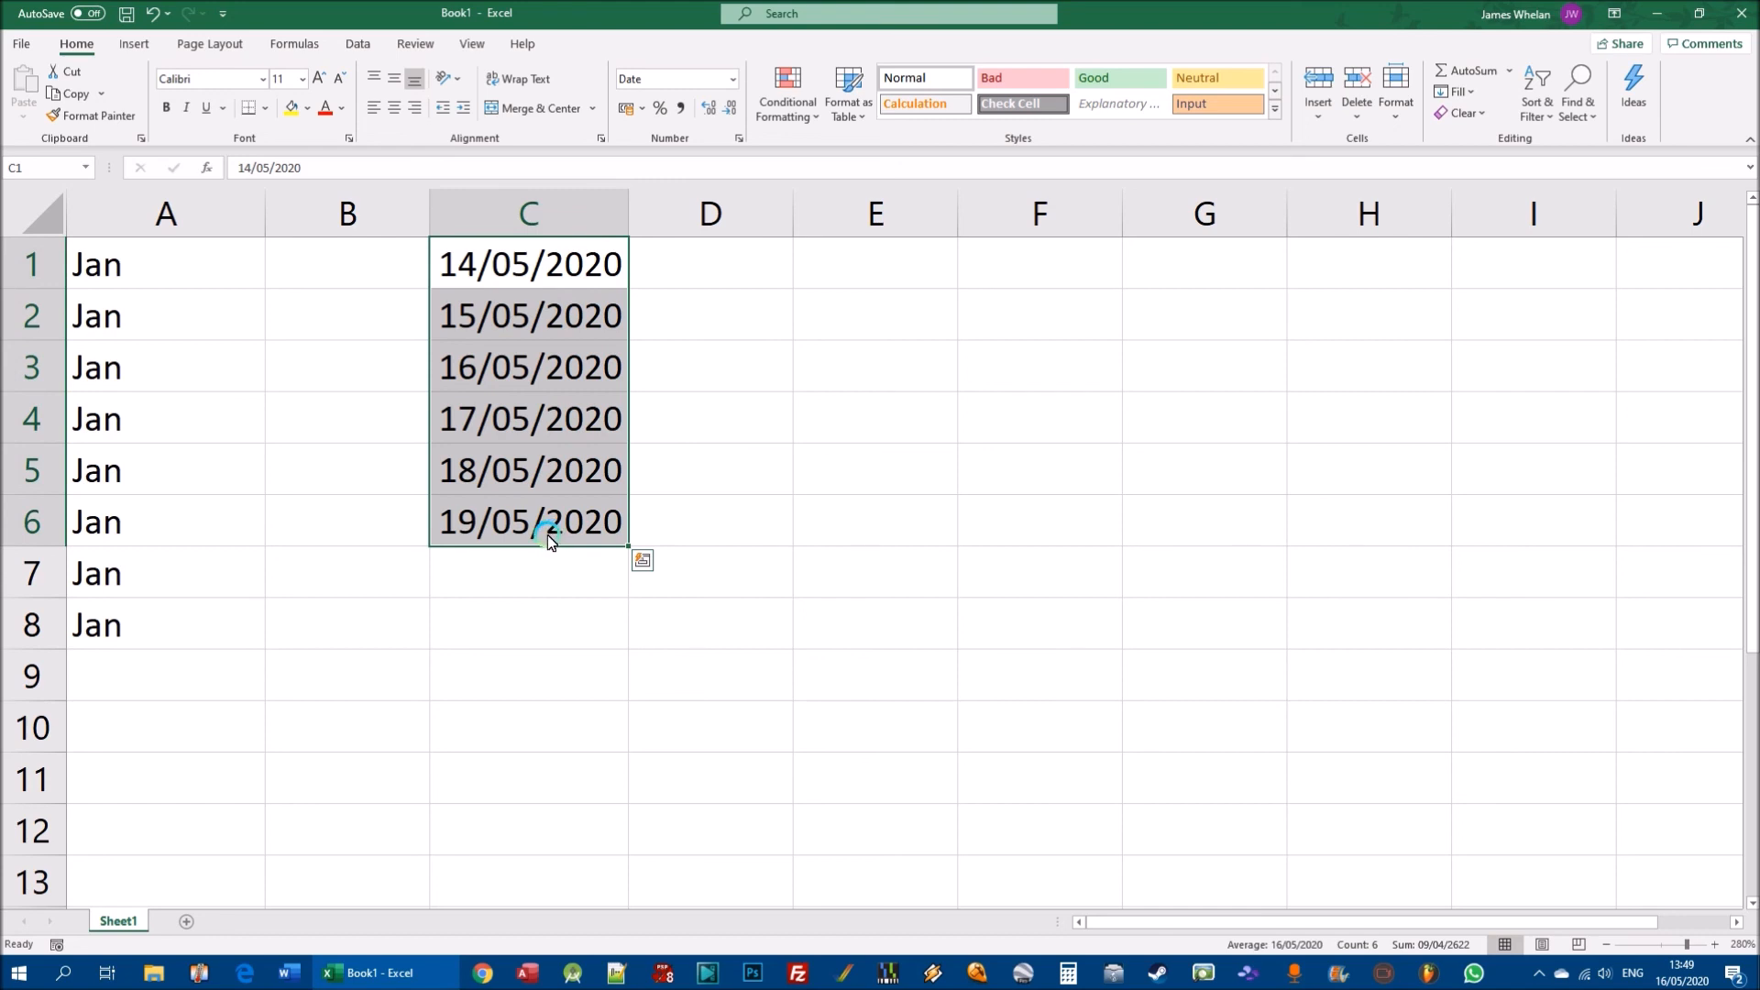
pyautogui.hotkey('ctrl', 'z')
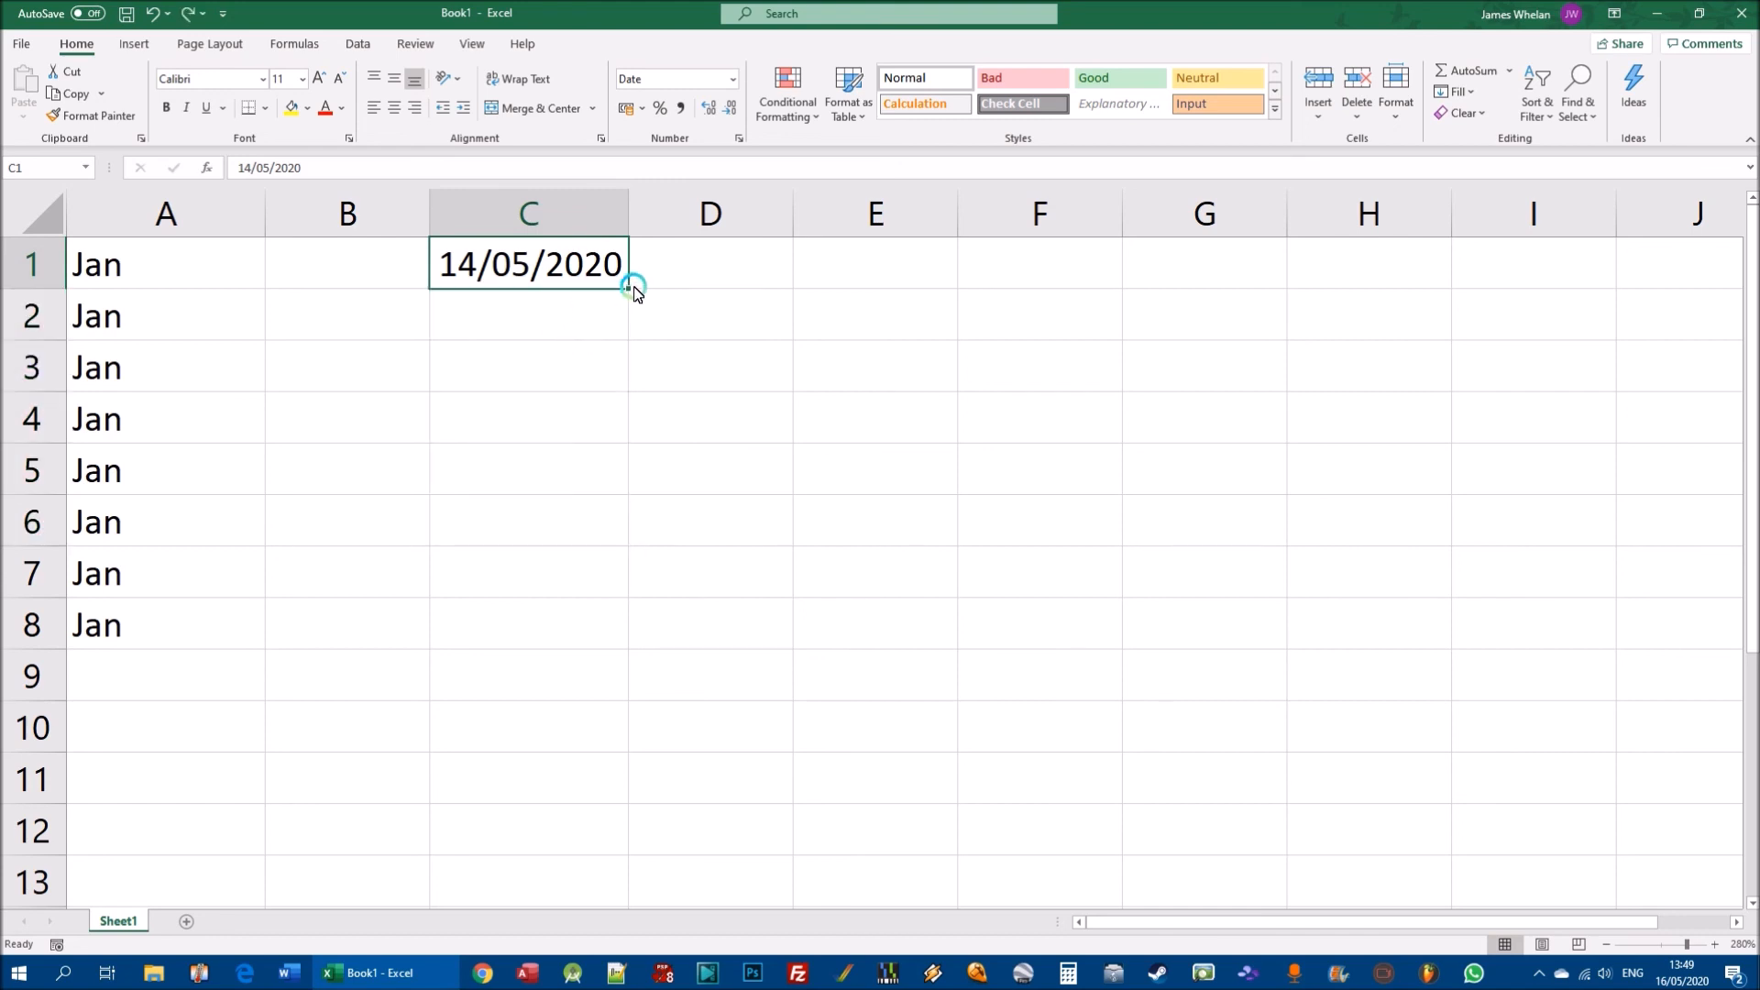
pyautogui.moveTo(628, 289); pyautogui.dragTo(601, 652)
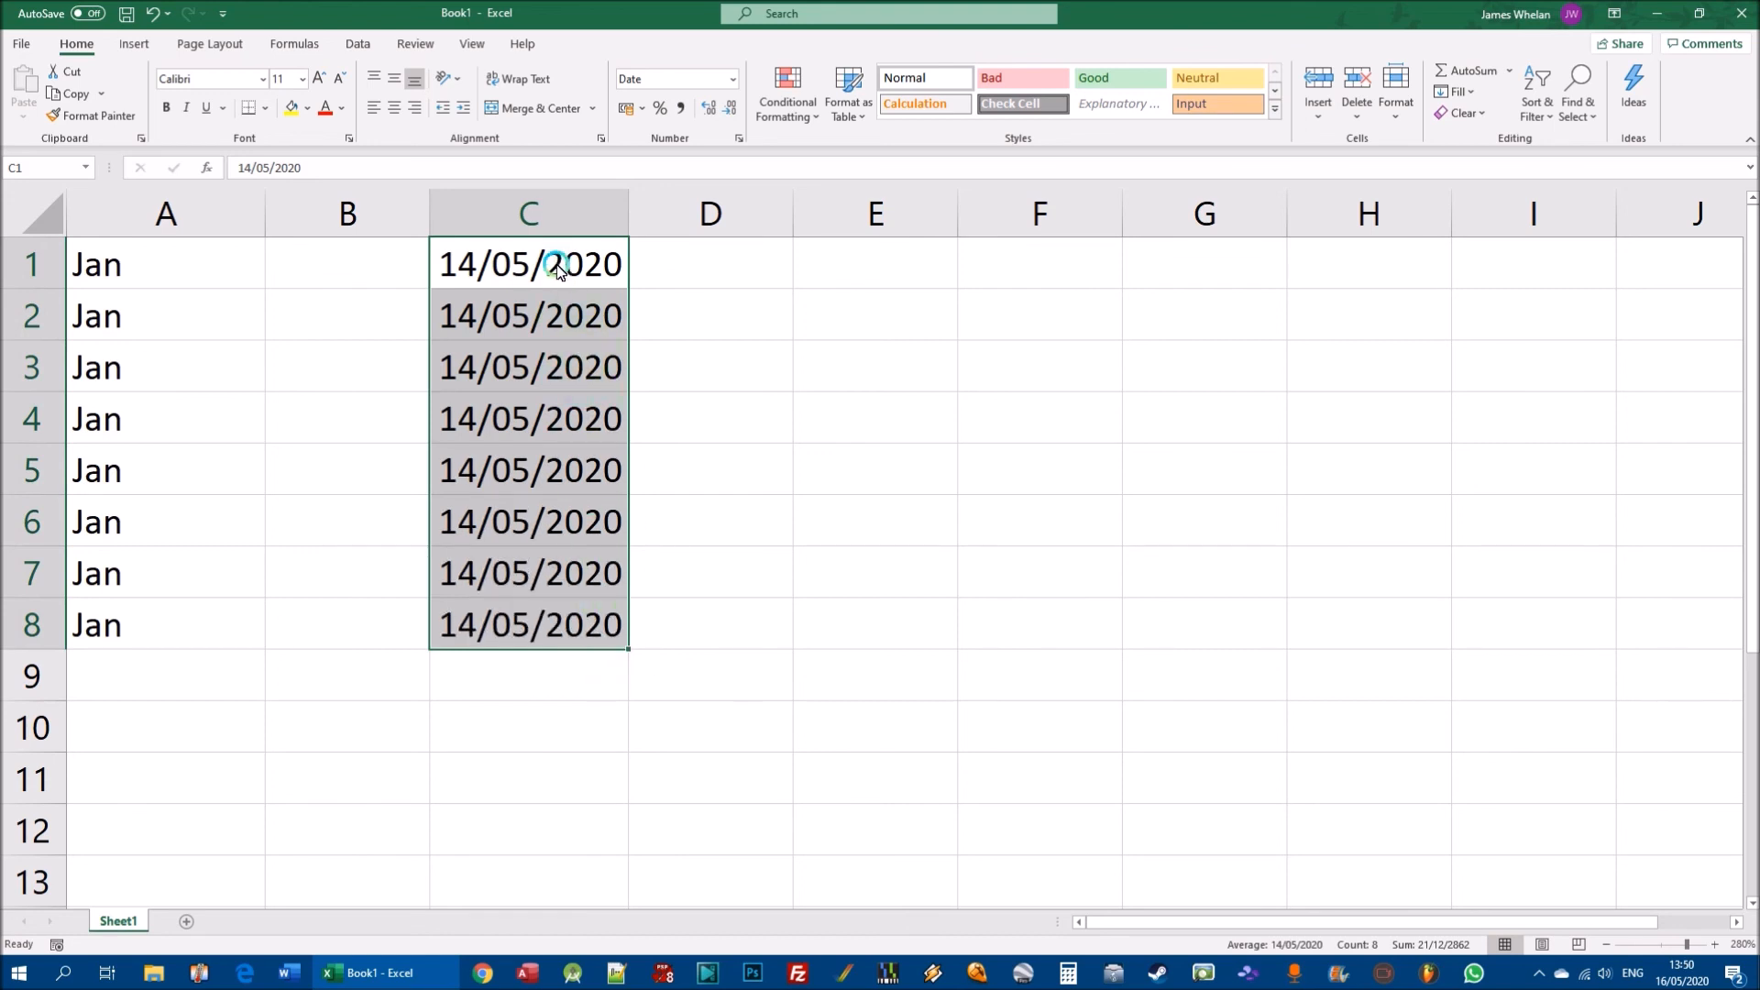